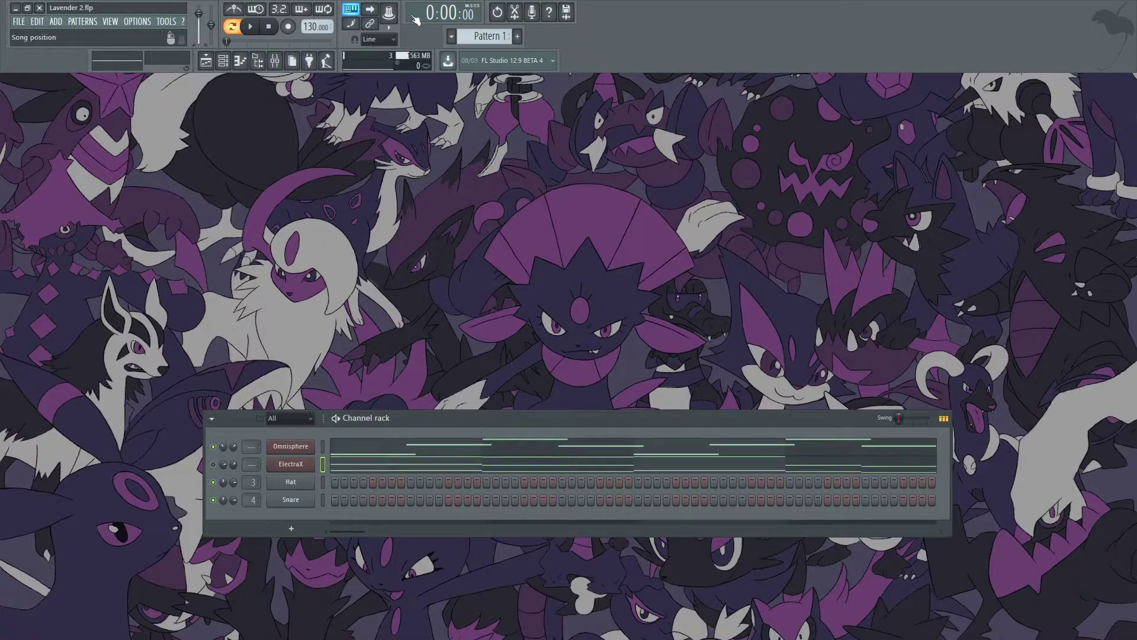
Step: Play back Pattern 1 to hear the Omnisphere melody and reposition the channel rack
key("space")
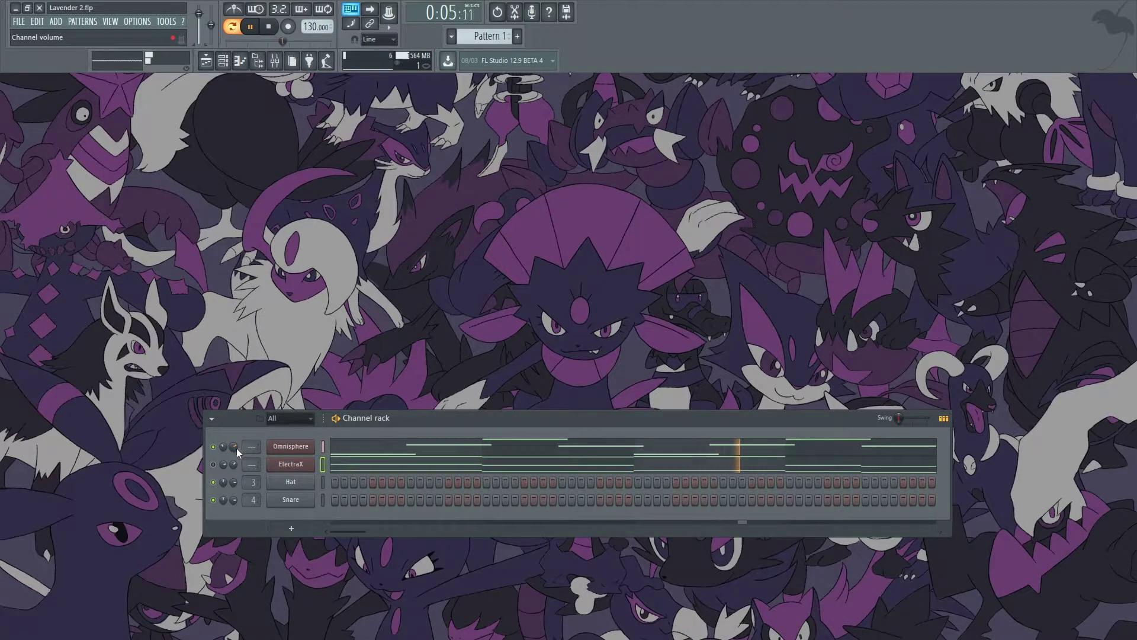
left_click(268, 26)
left_click_drag(539, 421, 492, 419)
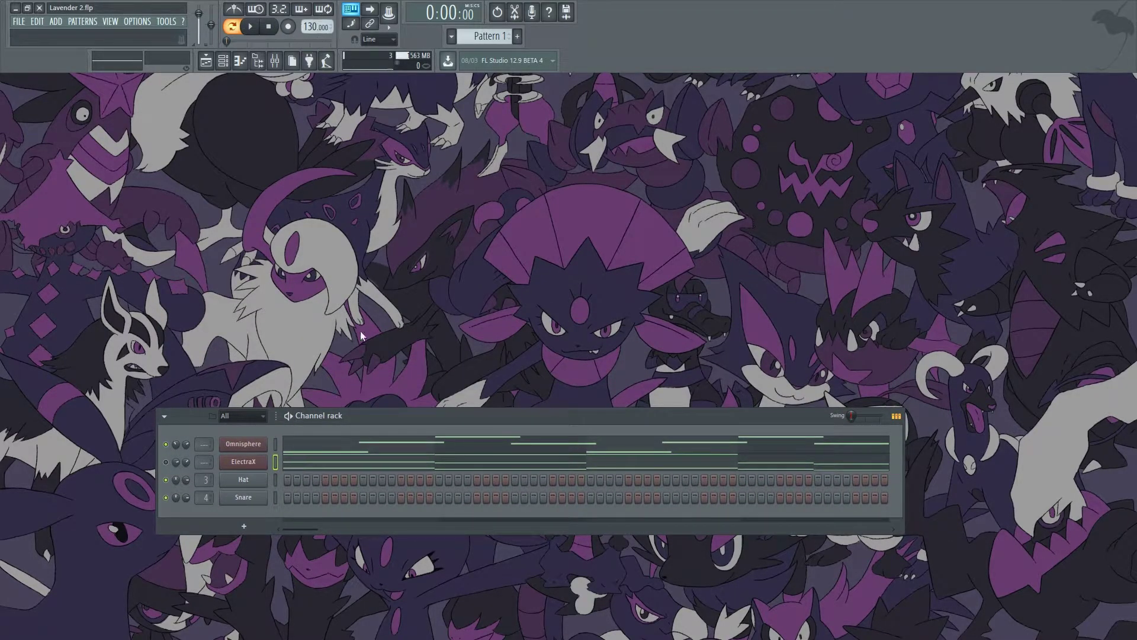
Step: Set the project tempo to 128 BPM while auditioning the pattern against the metronome, after trying 110 BPM
mouse_move(311, 26)
left_mouse_down()
mouse_move(314, 39)
mouse_move(314, 30)
left_mouse_up()
left_click(235, 9)
left_click(251, 26)
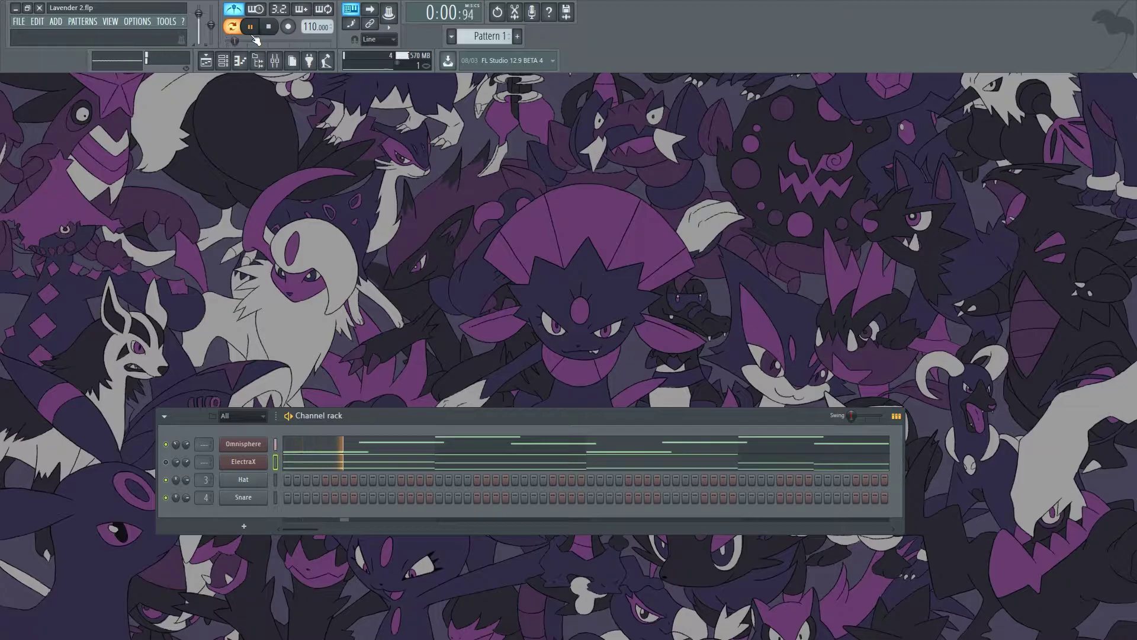
left_click_drag(314, 28, 311, 20)
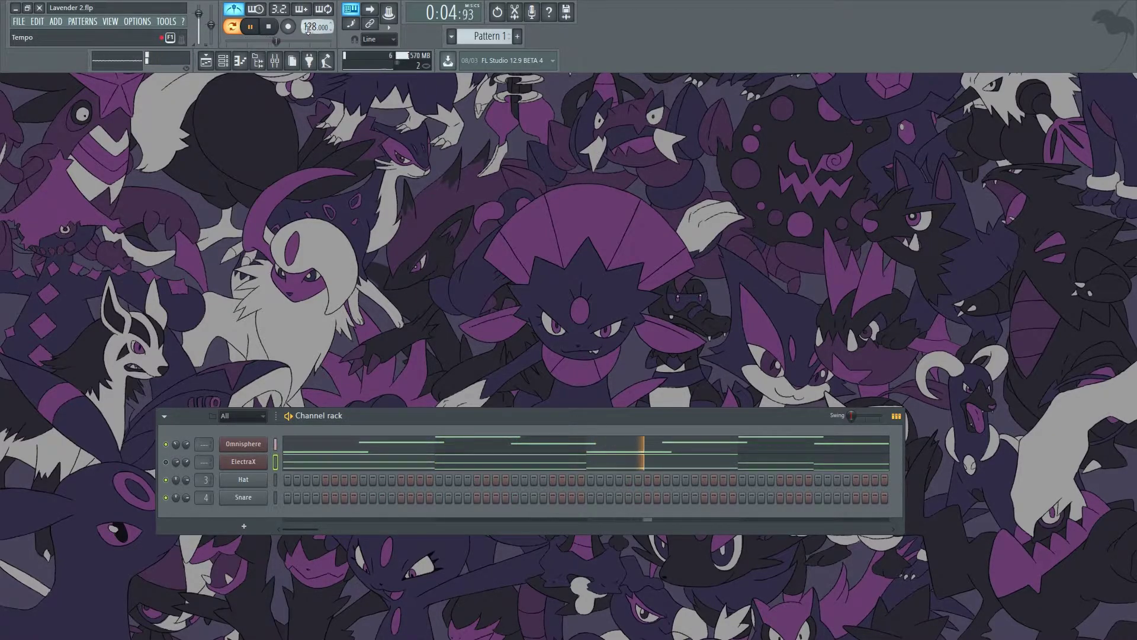
left_click(234, 10)
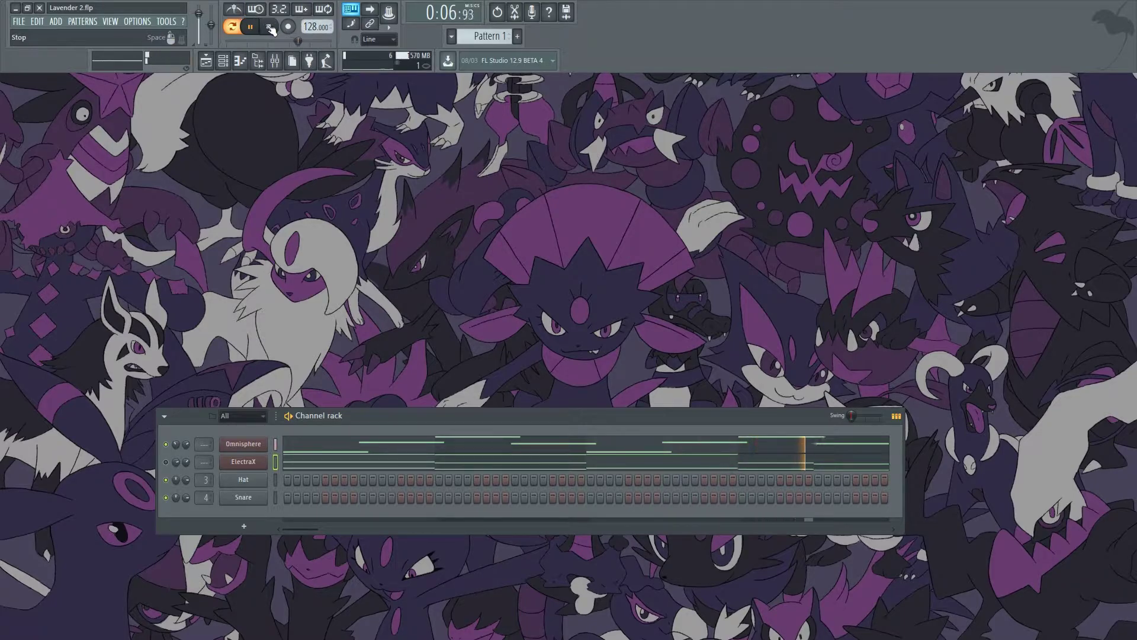
key("space")
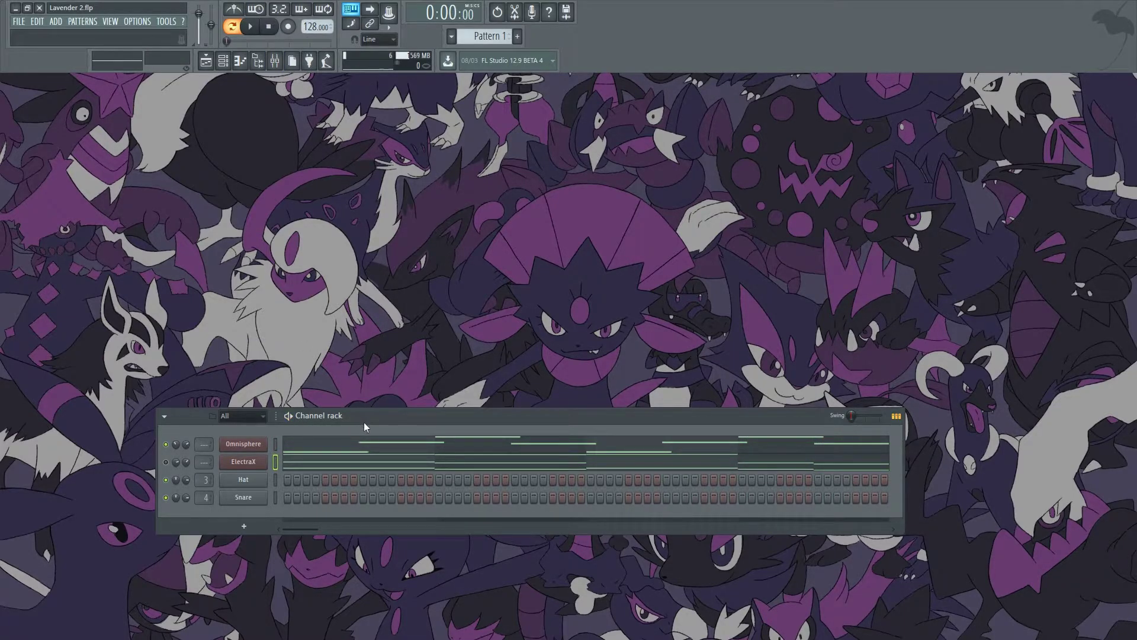
Step: Unmute the ElectraX channel, audition it with the melody at a synth master volume of 49, and nudge its channel panning
left_click_drag(364, 423, 434, 346)
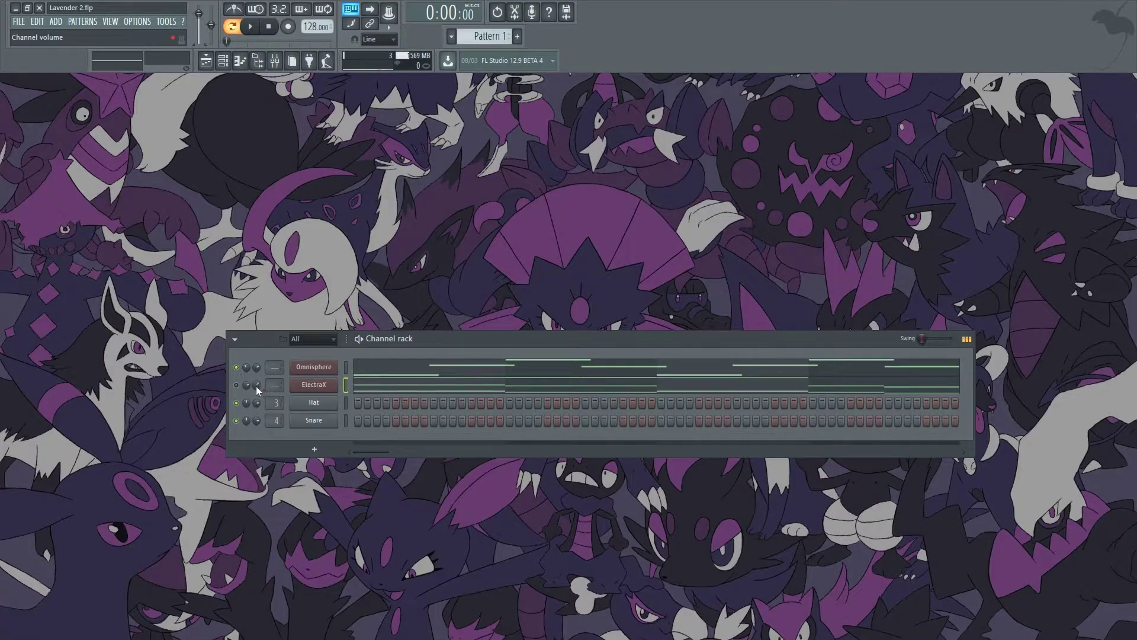
left_click(250, 26)
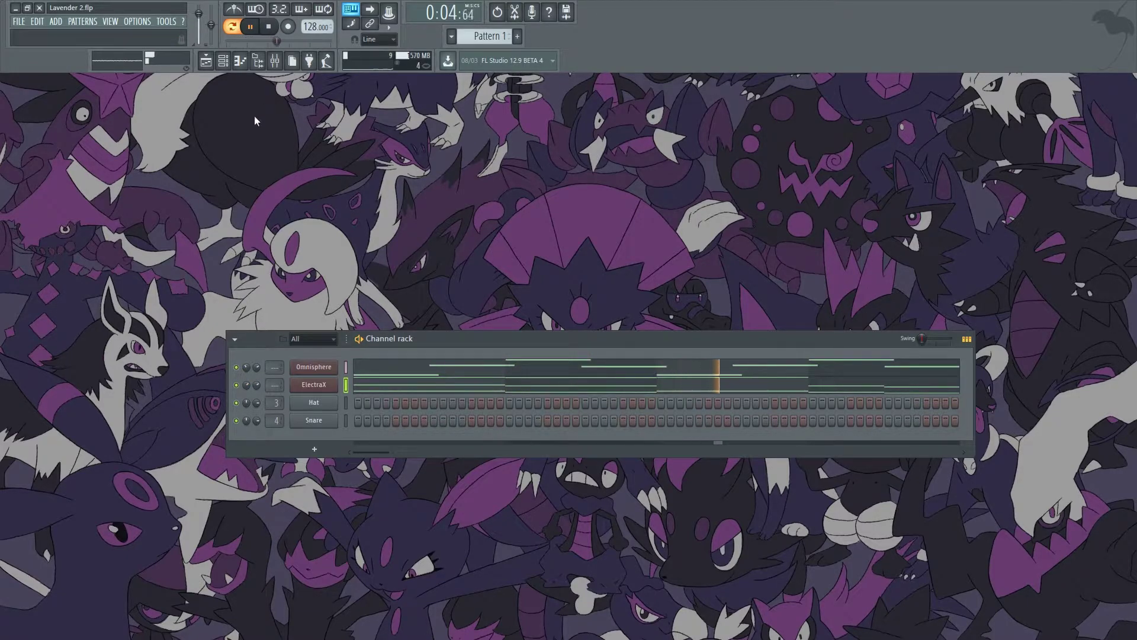
left_click(323, 391)
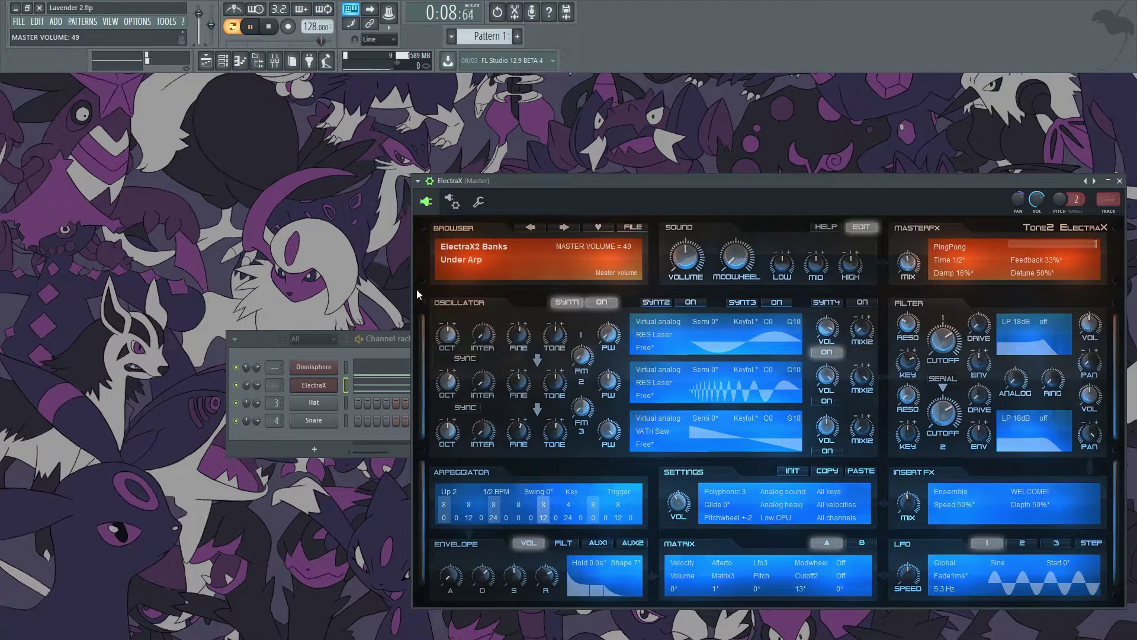
left_click(1118, 180)
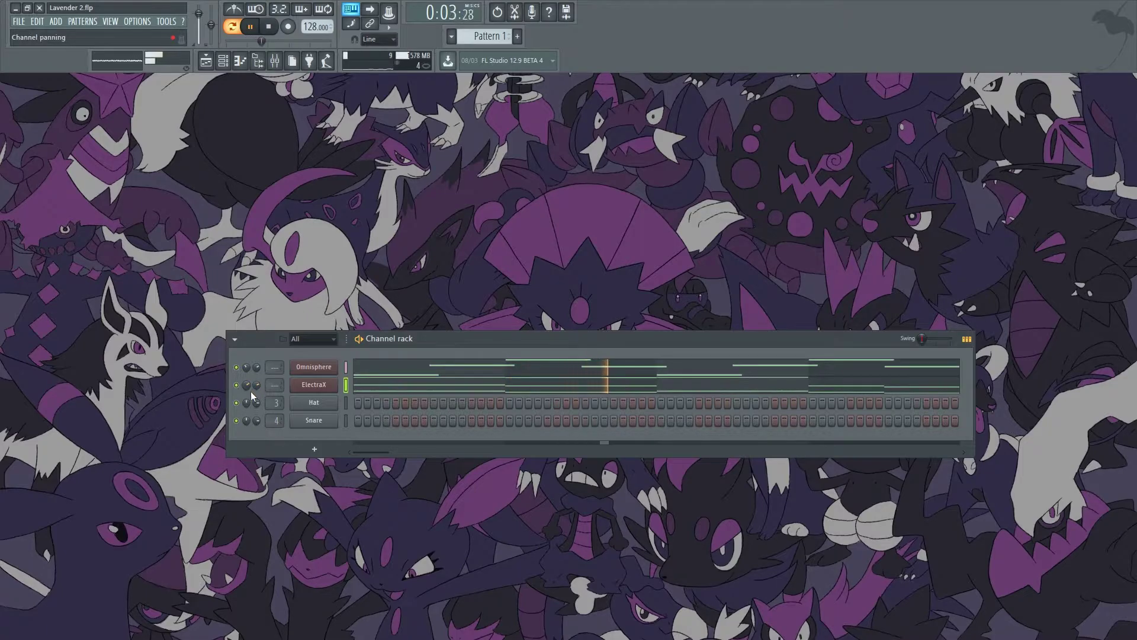
left_click(268, 27)
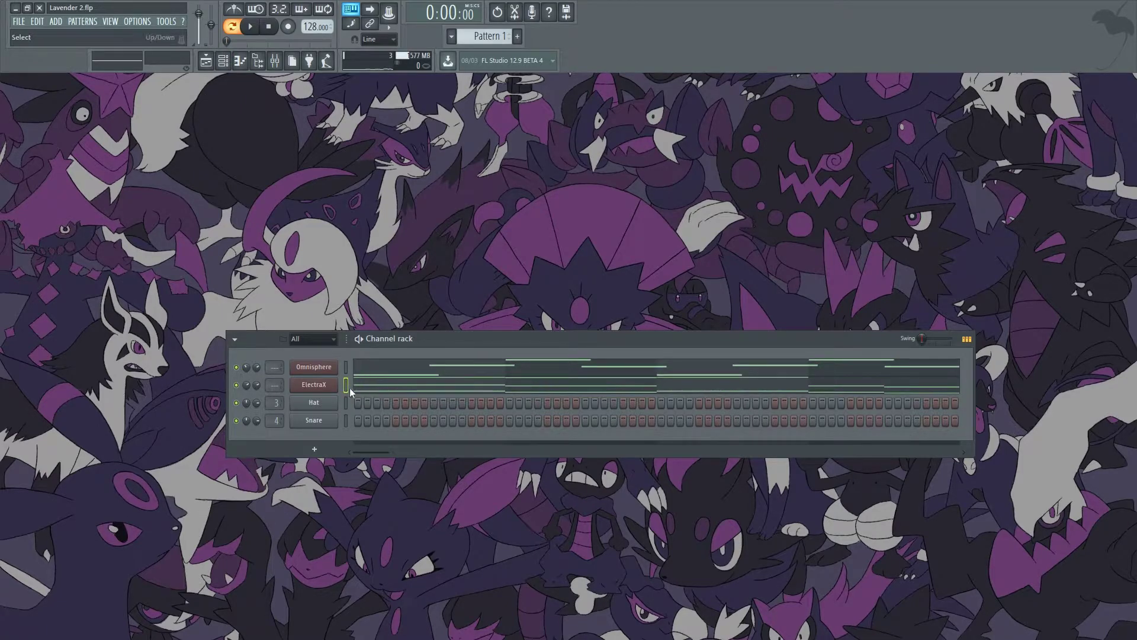
left_click_drag(247, 384, 246, 387)
Step: Add a reFX Nexus channel, load its PN Arena Ambience piano preset, and enable the master filter
left_click(323, 402)
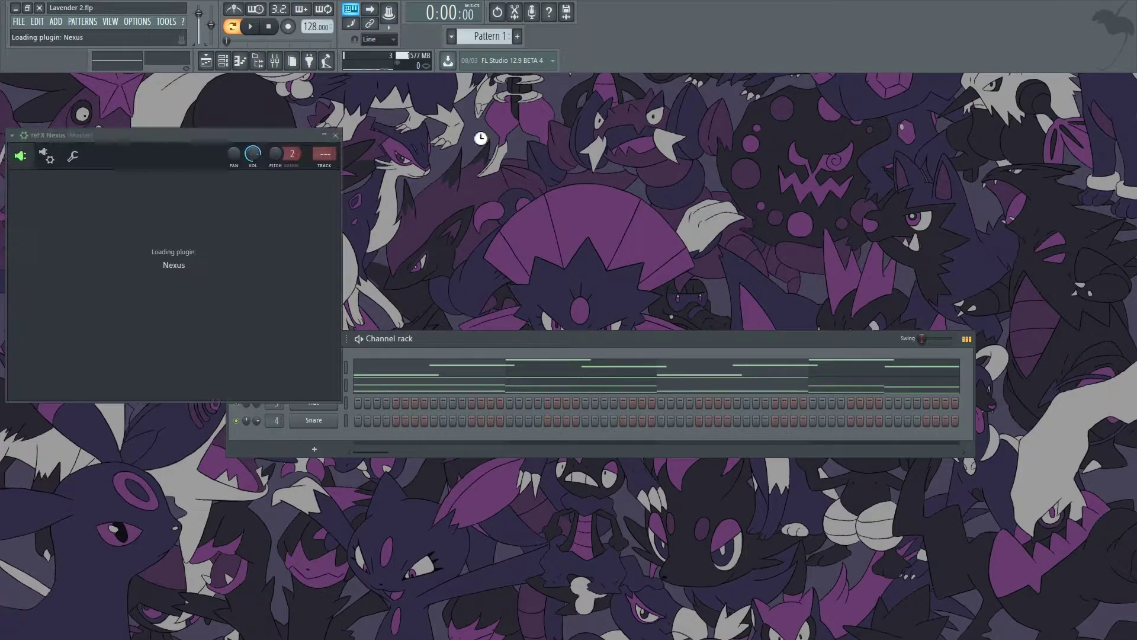
left_click(210, 283)
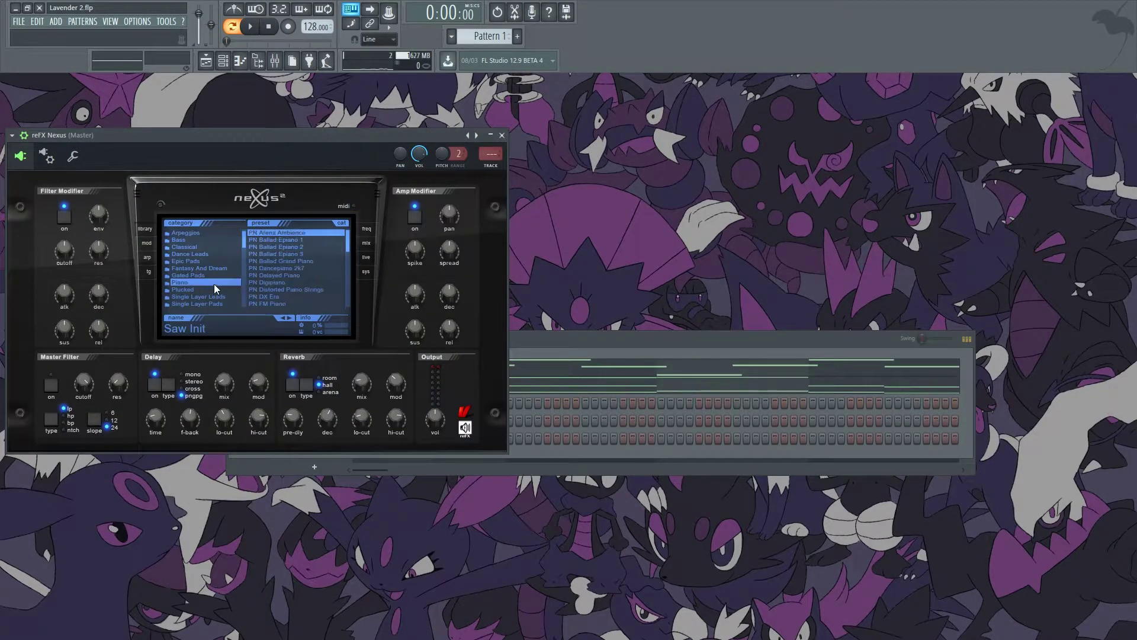
left_click(276, 232)
left_click(51, 385)
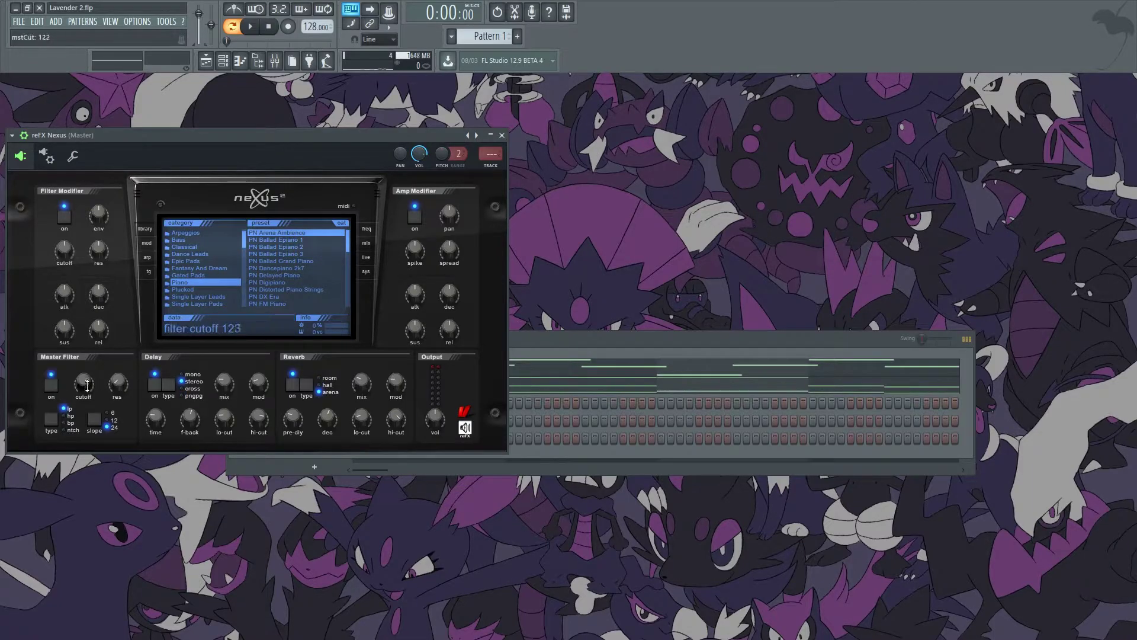
Step: Paste the ElectraX chord notes into the reFX Nexus channel and lower its channel volume to 24%
left_click(558, 347)
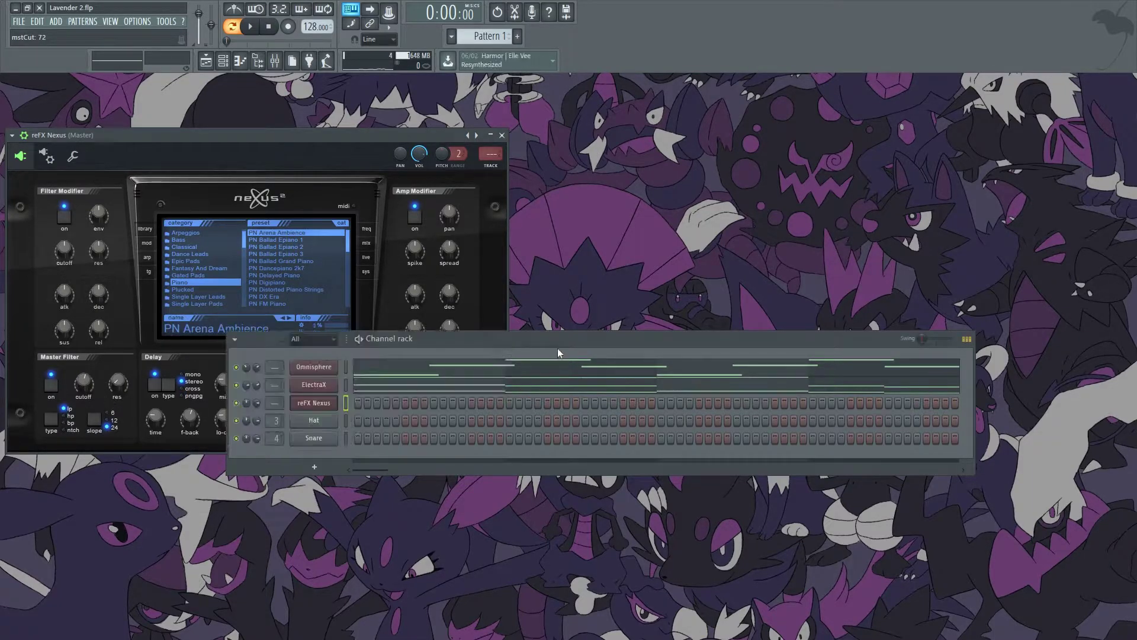
left_click(345, 405)
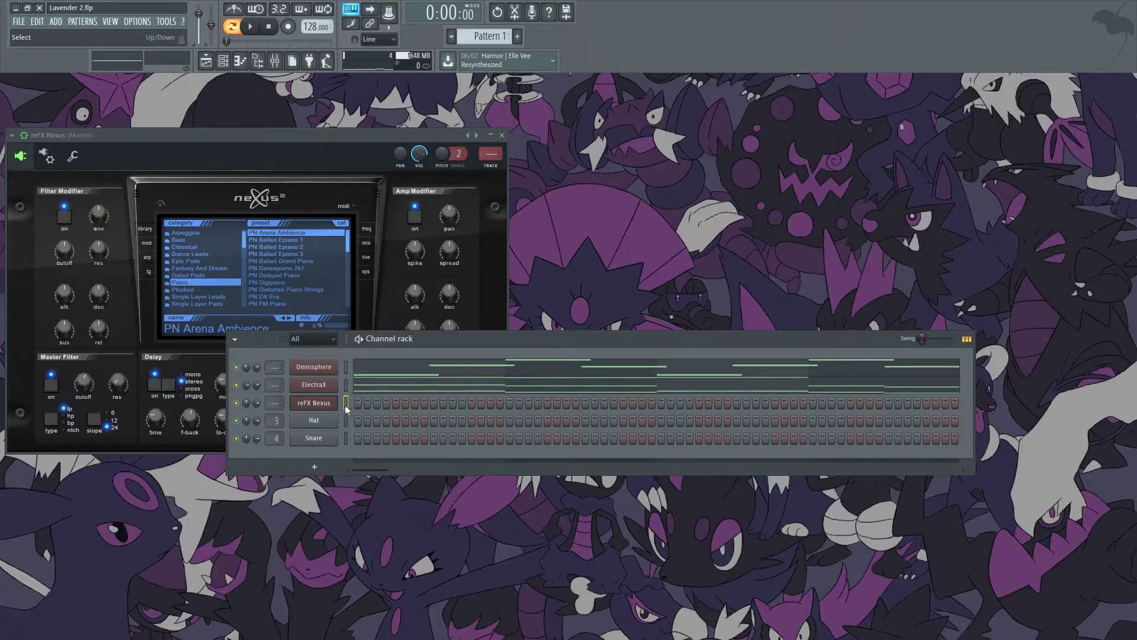
key("ctrl+v")
key("space")
key("space")
left_click_drag(256, 403, 256, 432)
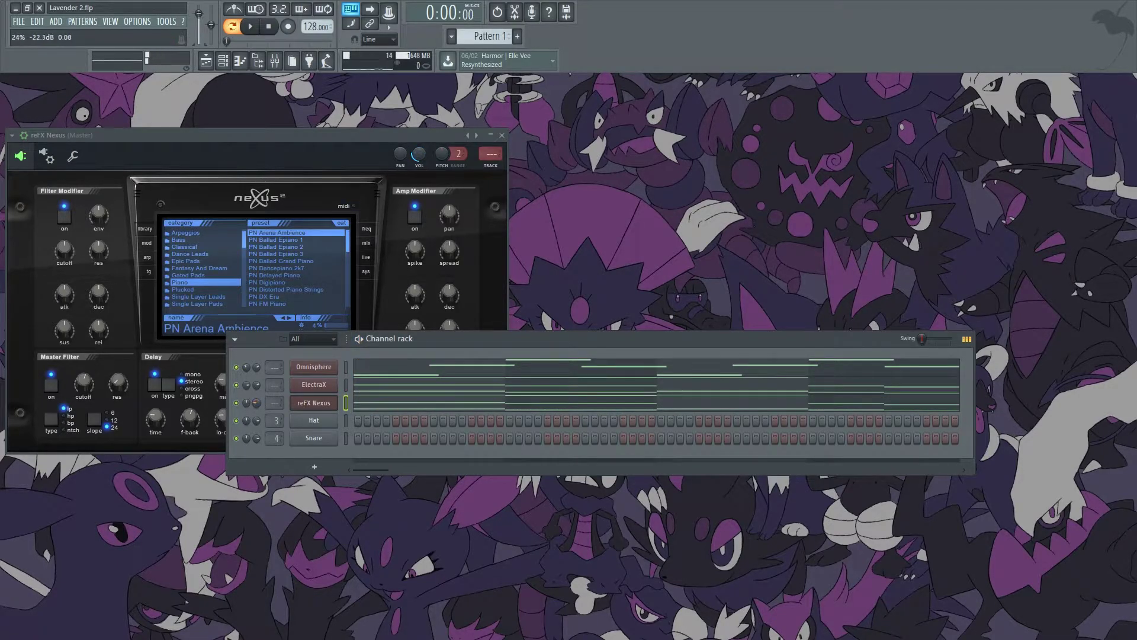
Step: Lower the Nexus master filter cutoff to about 55 and its output volume to about 54, auditioning the pattern
left_click(154, 360)
left_click_drag(82, 388, 82, 400)
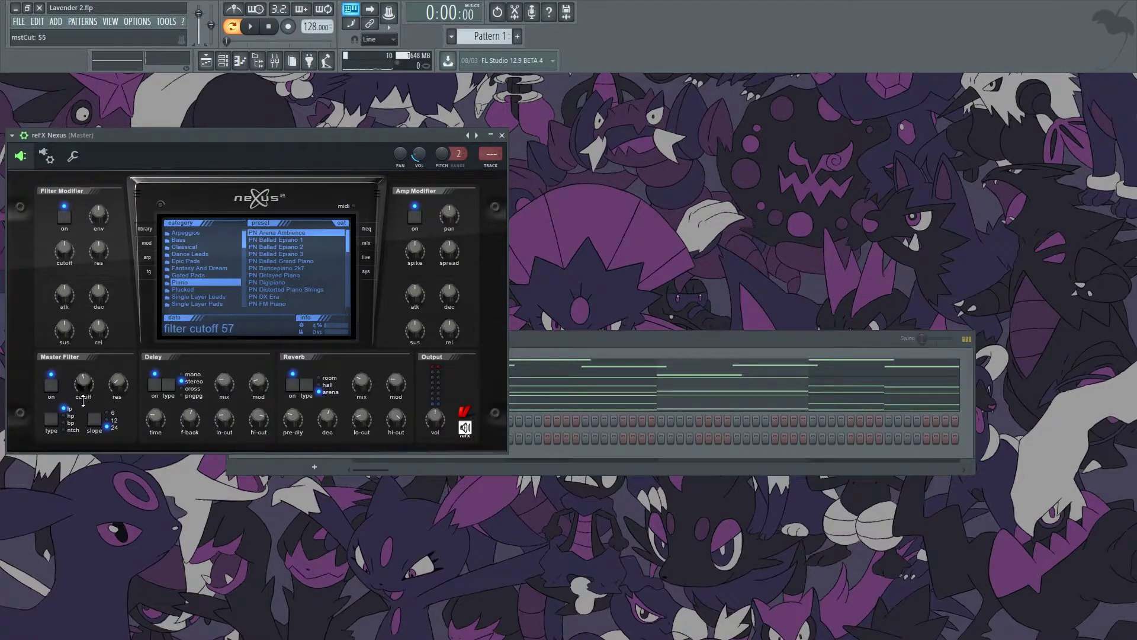
left_click_drag(373, 140, 506, 132)
key("space")
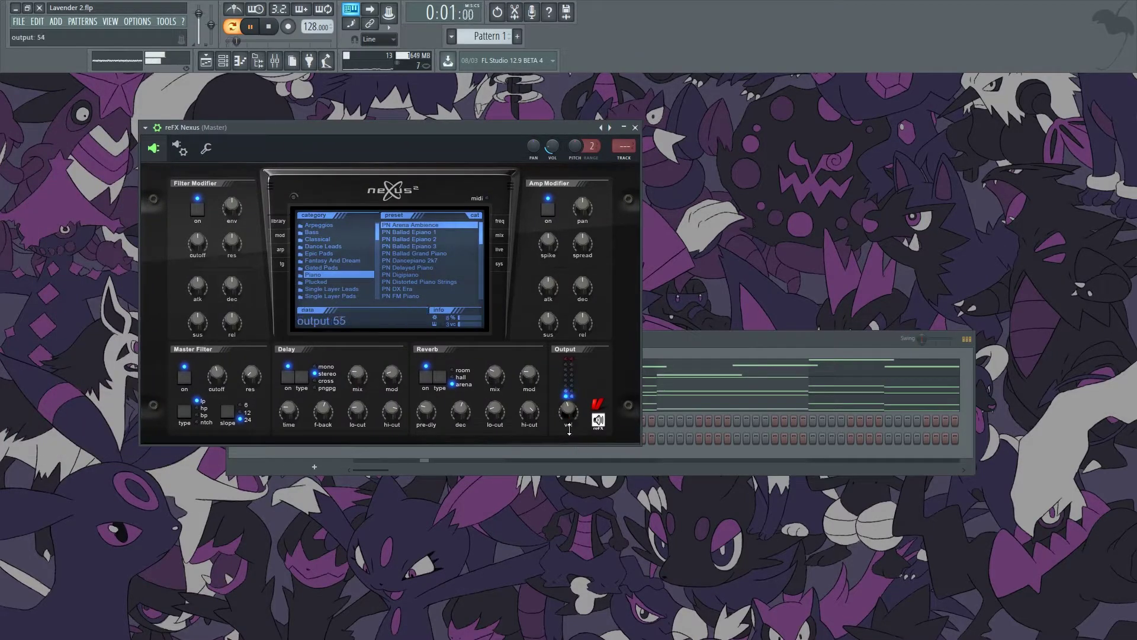
left_click(635, 128)
Step: Rebalance the reFX Nexus channel's volume against the other channels and set a channel's panning to 19% right during playback
left_click_drag(256, 403, 256, 390)
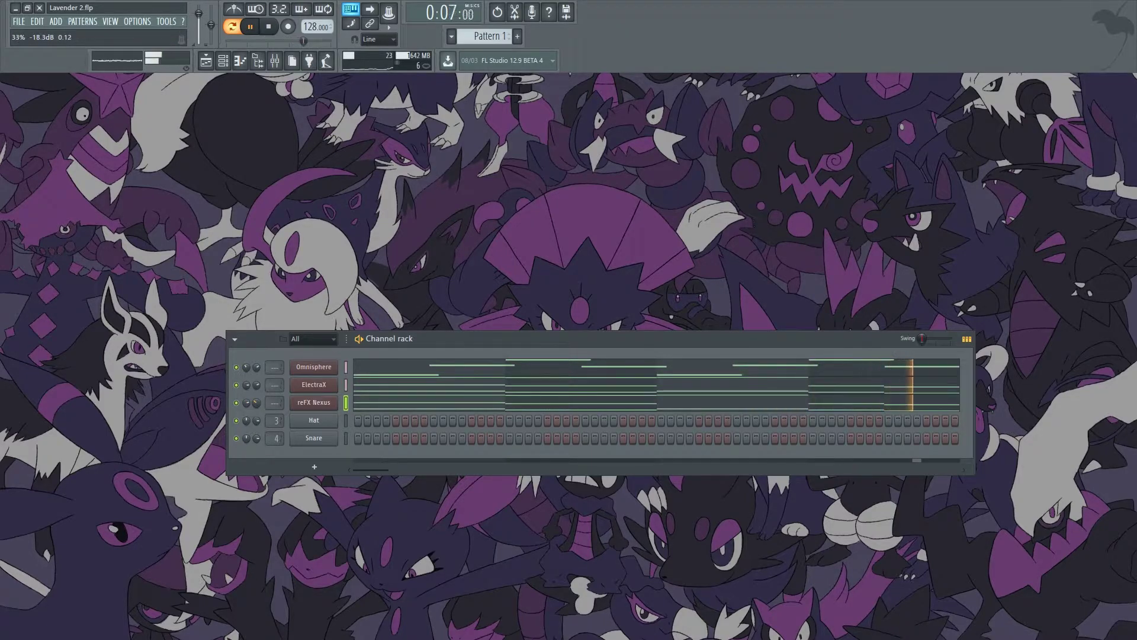
left_click(273, 28)
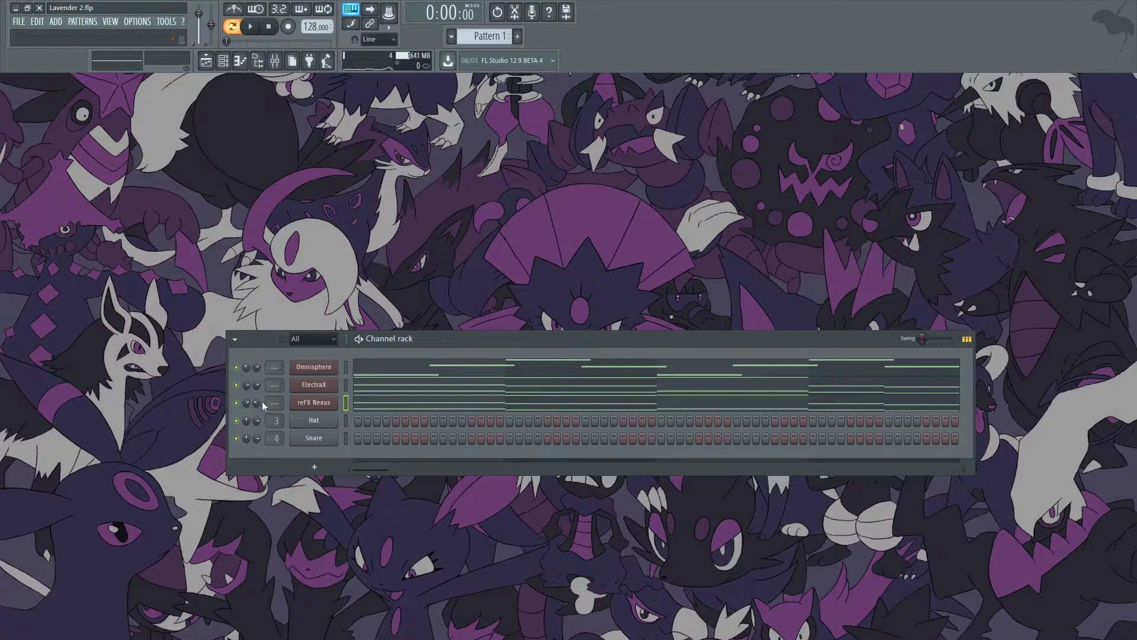
left_click_drag(254, 406, 253, 430)
left_click(252, 27)
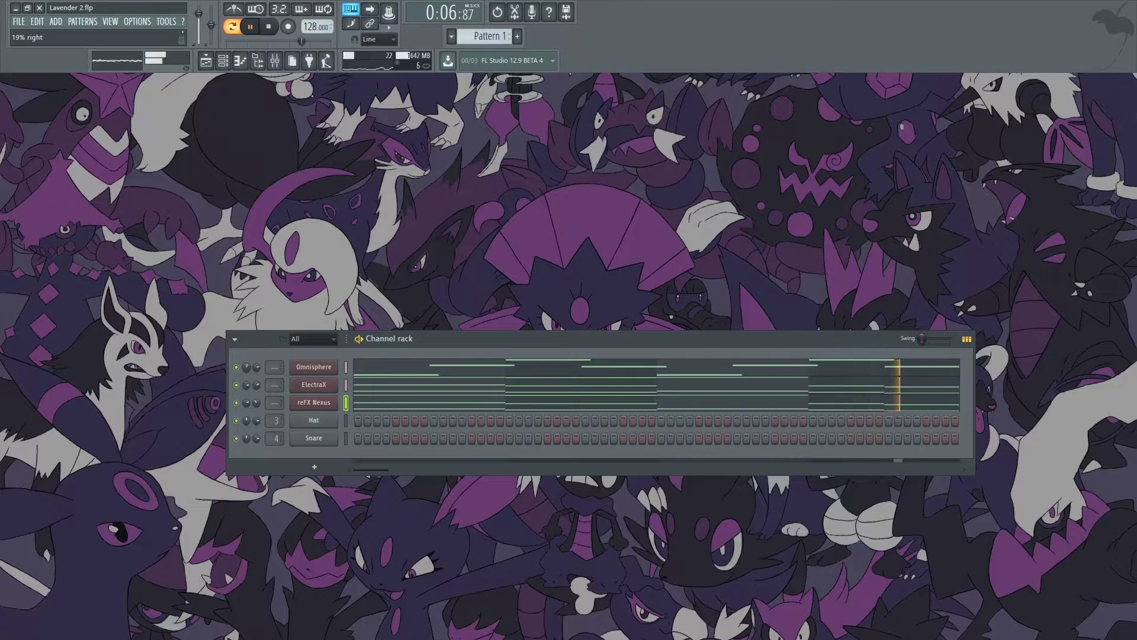
Step: Add a Pro-Verb effect to the first slot of the melody Omnisphere's common FX rack and audition it
left_click(314, 367)
key("space")
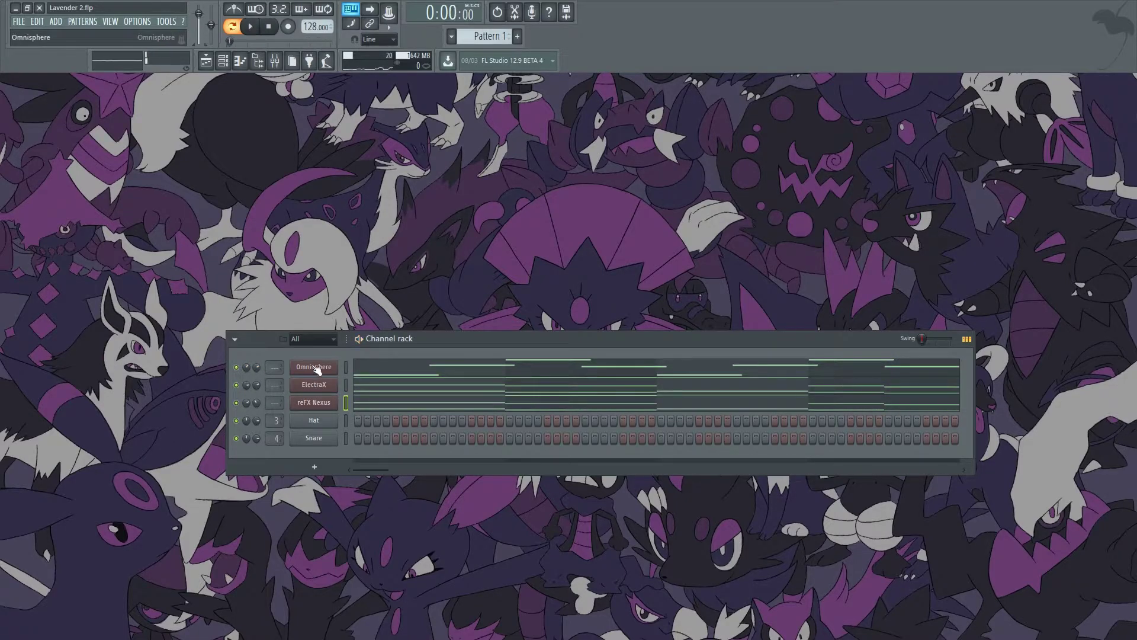
left_click(897, 288)
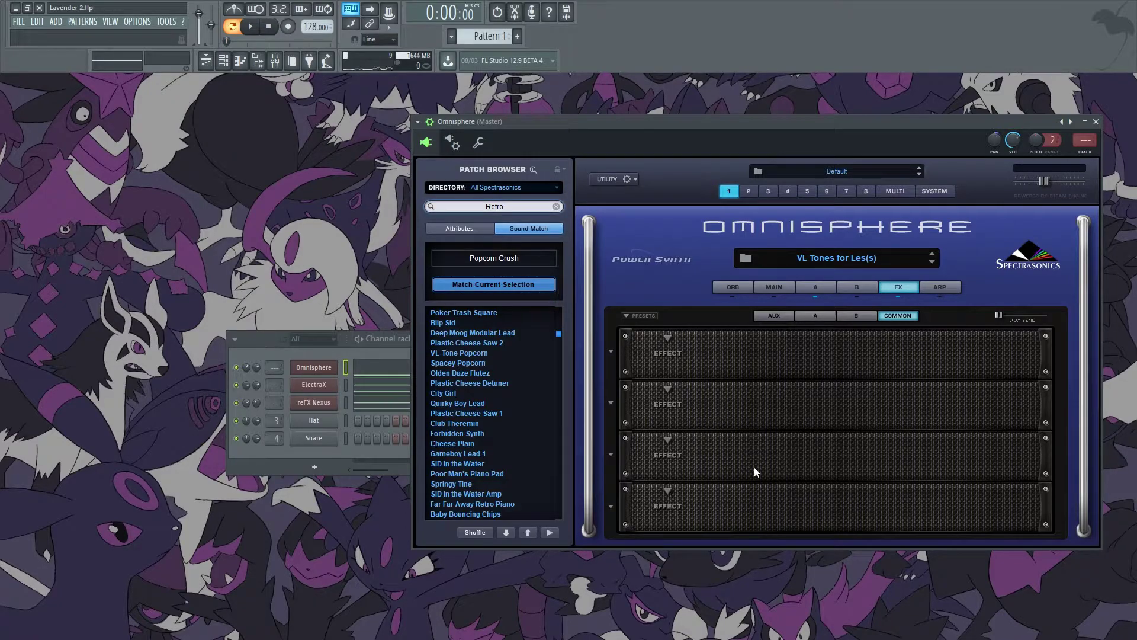
key("space")
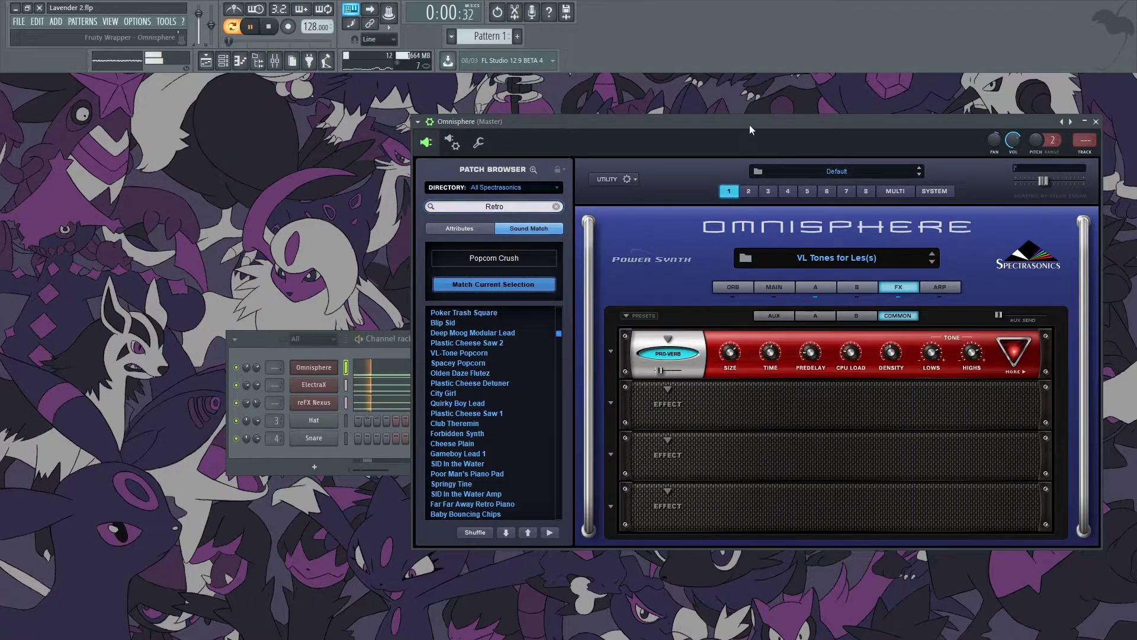
left_click(1097, 121)
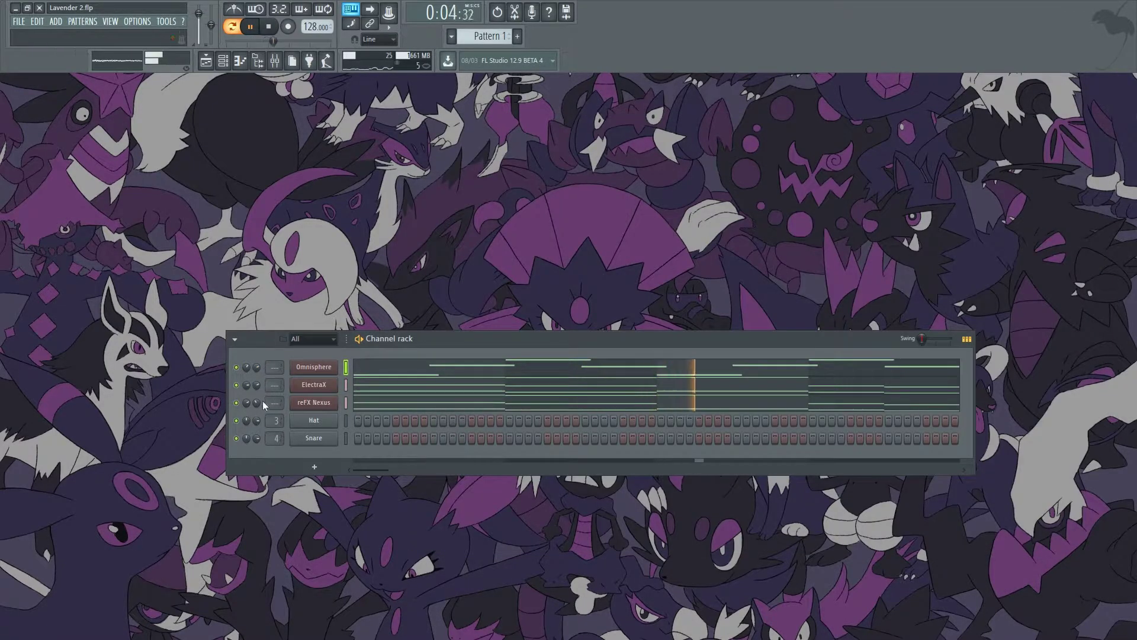
Step: Stop playback and rename the reFX Nexus channel to "Chords"
left_click_drag(483, 337, 616, 300)
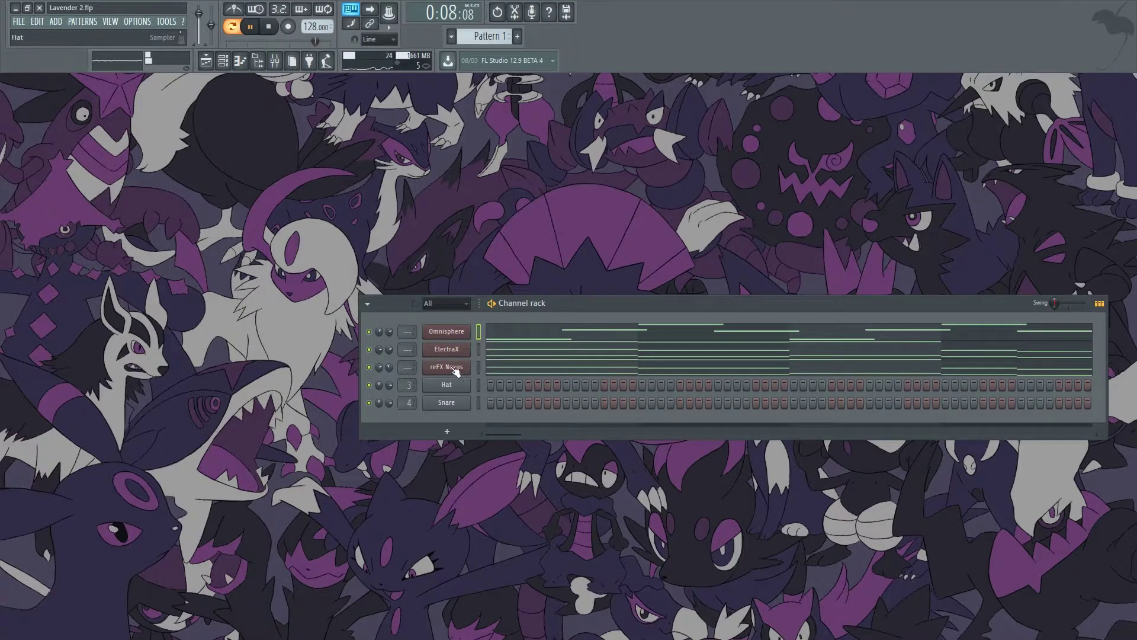
key("space")
left_click(451, 368)
type("Chords")
key("Return")
Step: Examine the notes of the Chords and ElectraX channels in the piano roll
left_click(499, 368)
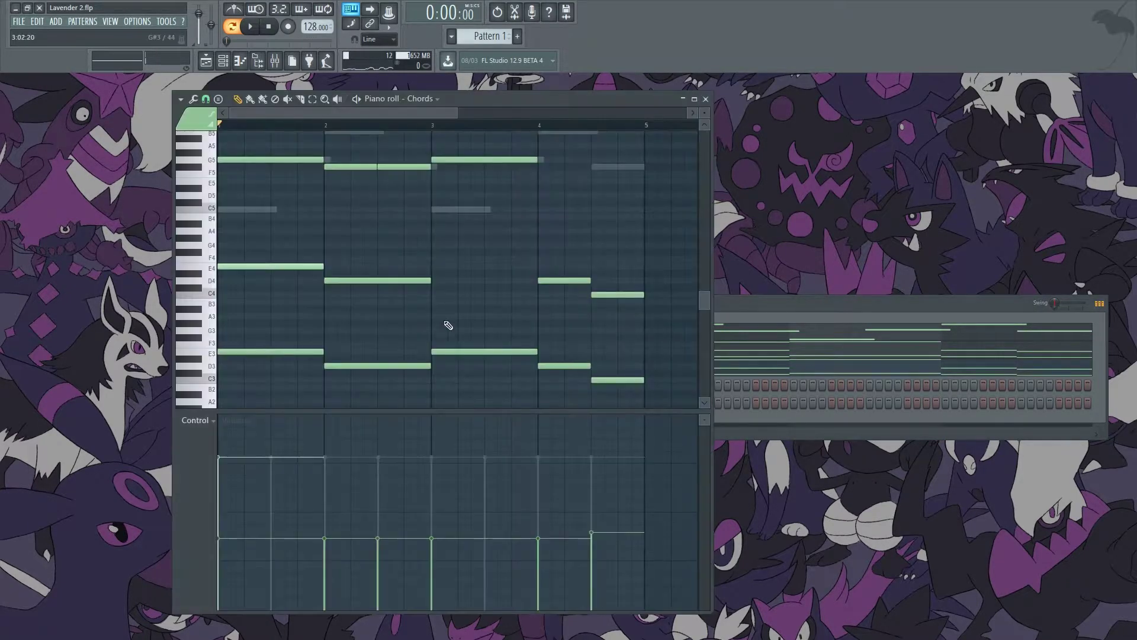
left_click(706, 99)
left_click(527, 350)
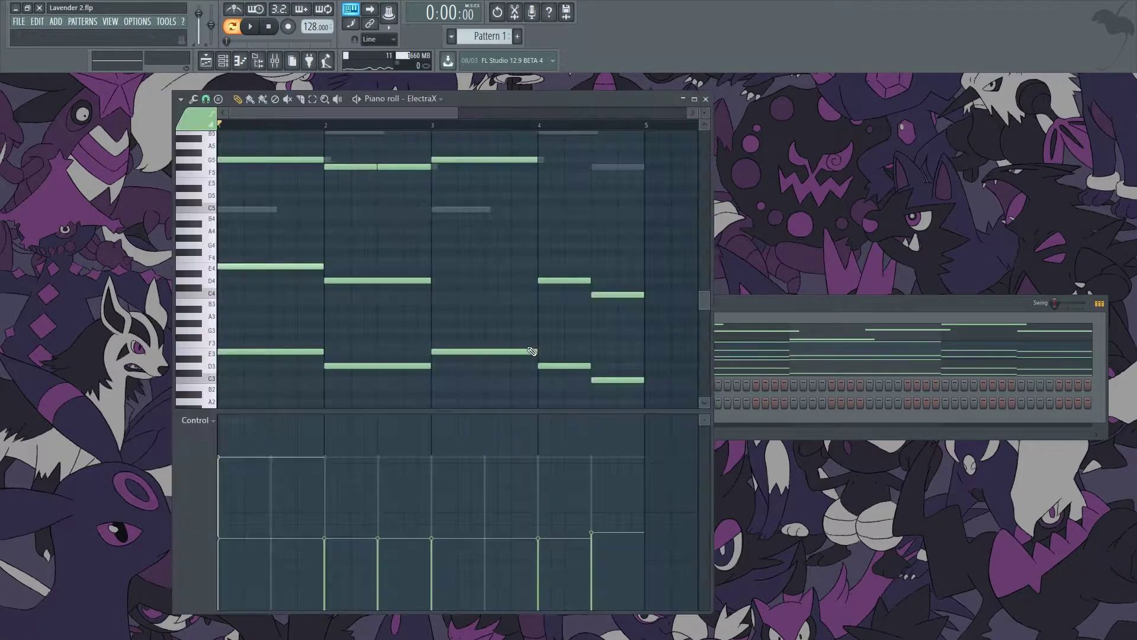
left_click(705, 99)
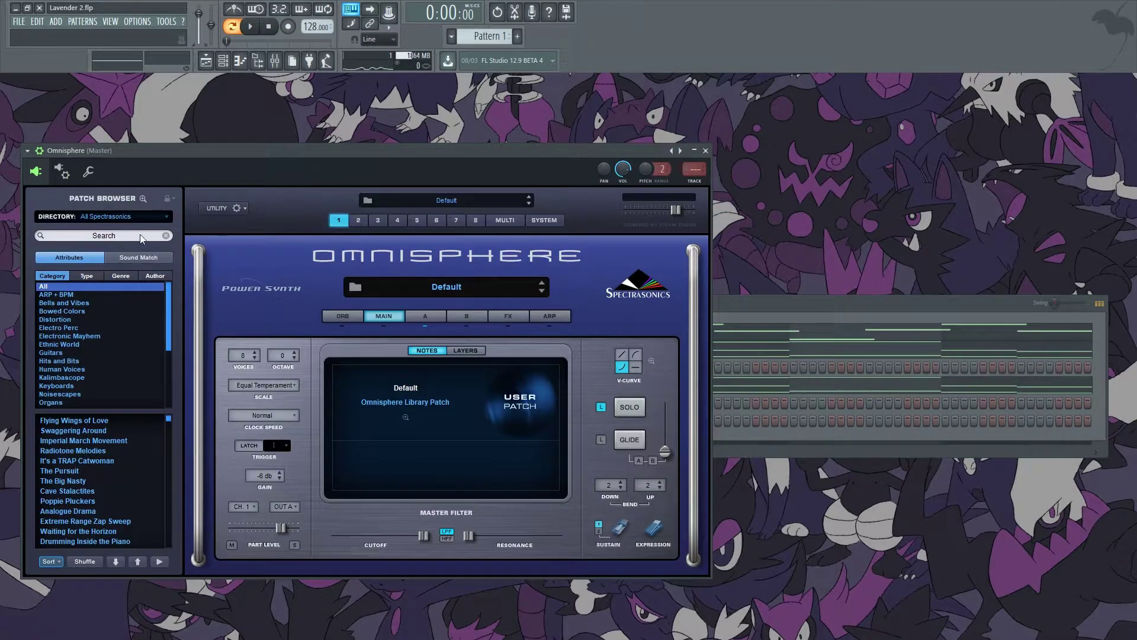
Step: Search the new Omnisphere channel's patch browser for "retro" and browse the matching patches
left_click(103, 235)
type("retro")
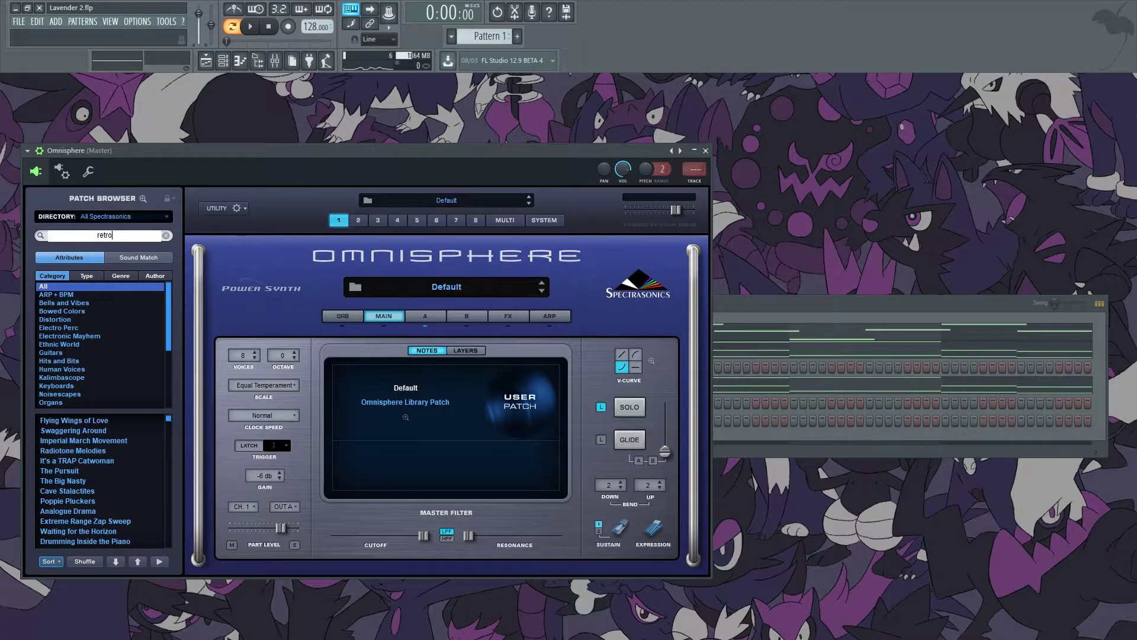
key("Return")
scroll(125, 437, "down", 3)
left_click_drag(325, 156, 493, 147)
scroll(303, 444, "down", 6)
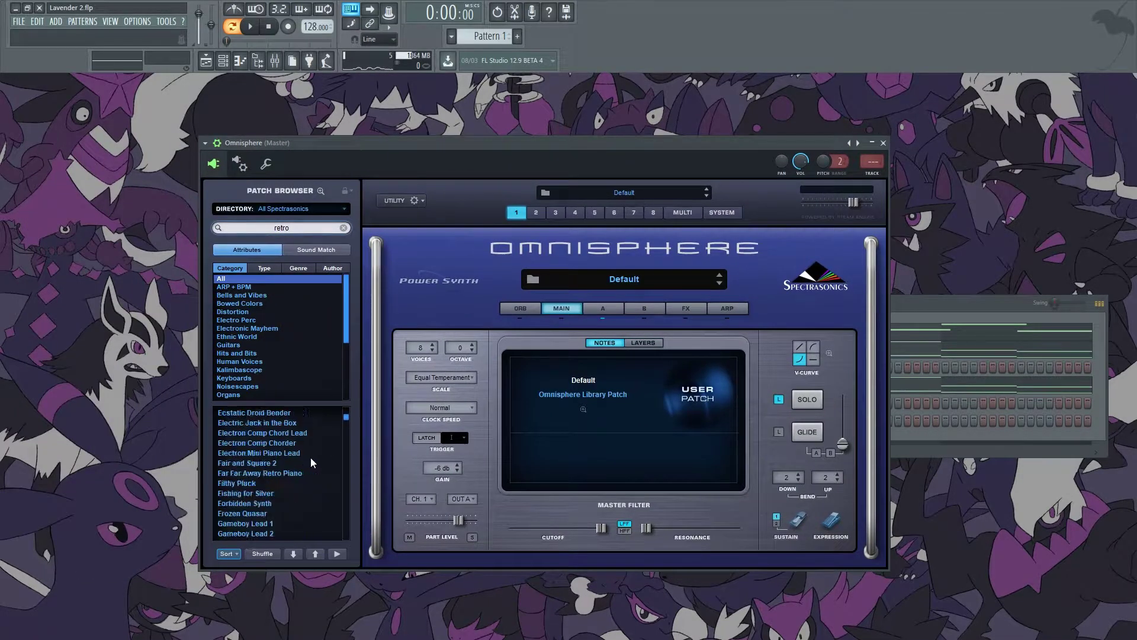
left_click_drag(415, 143, 597, 130)
scroll(463, 465, "down", 10)
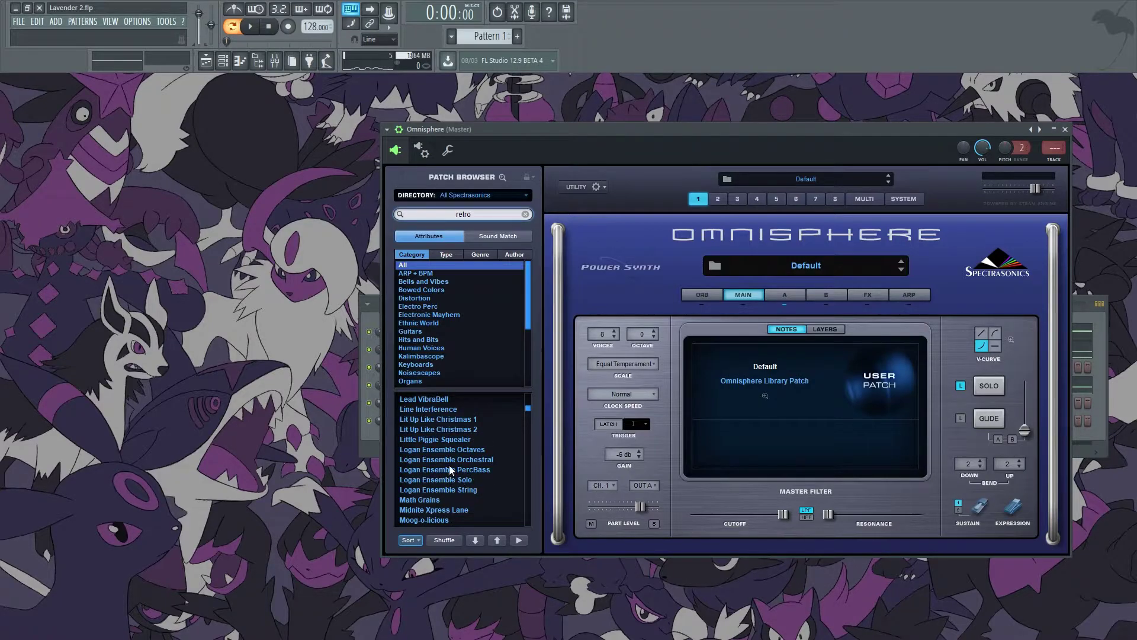
Step: Try the Logan Ensemble Solo patch and load MT Glitch Lab in the new Omnisphere channel
left_click(436, 480)
scroll(450, 474, "down", 3)
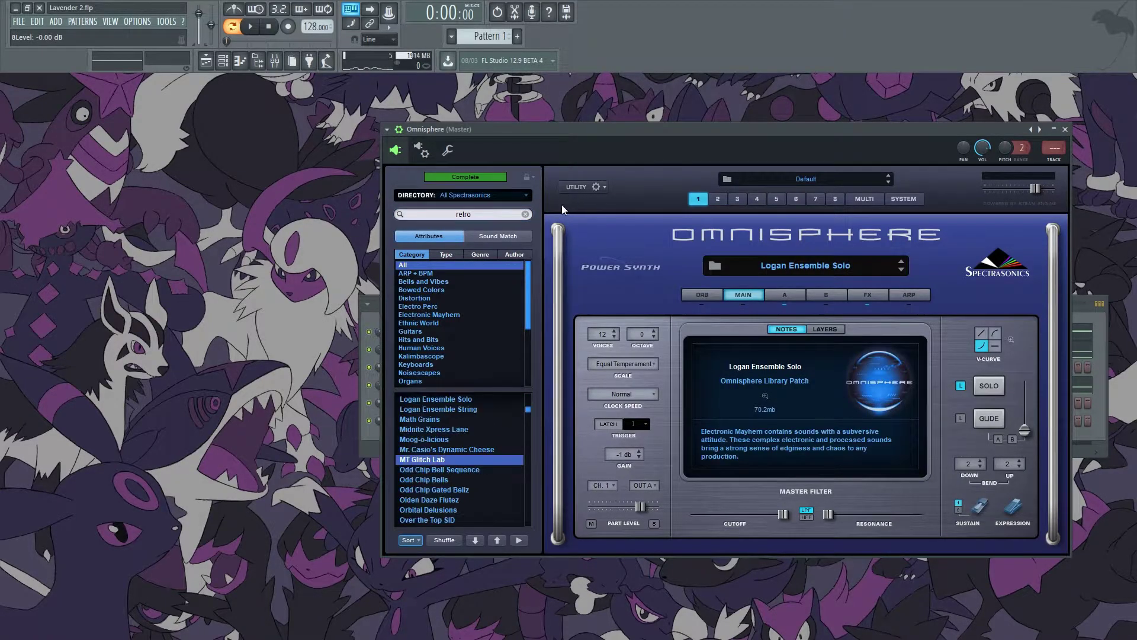
scroll(450, 501, "down", 2)
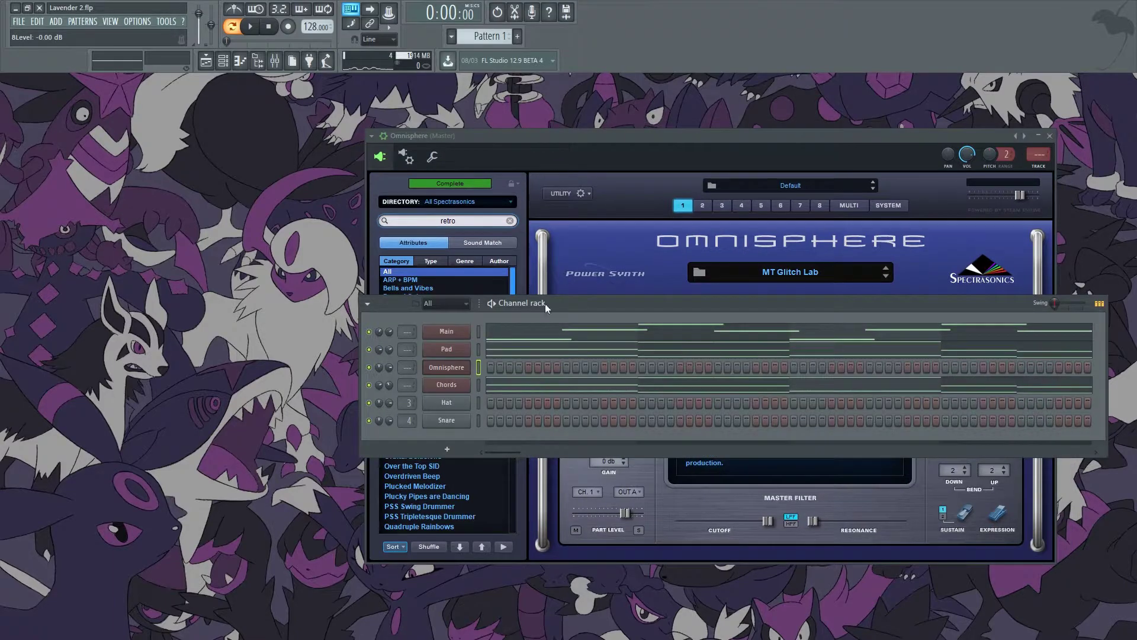
Step: Try the Raves 2001 patch from the retro search results in the Omnisphere channel
key("e")
left_click(997, 198)
scroll(460, 483, "down", 2)
left_click(437, 476)
left_click_drag(606, 149, 587, 145)
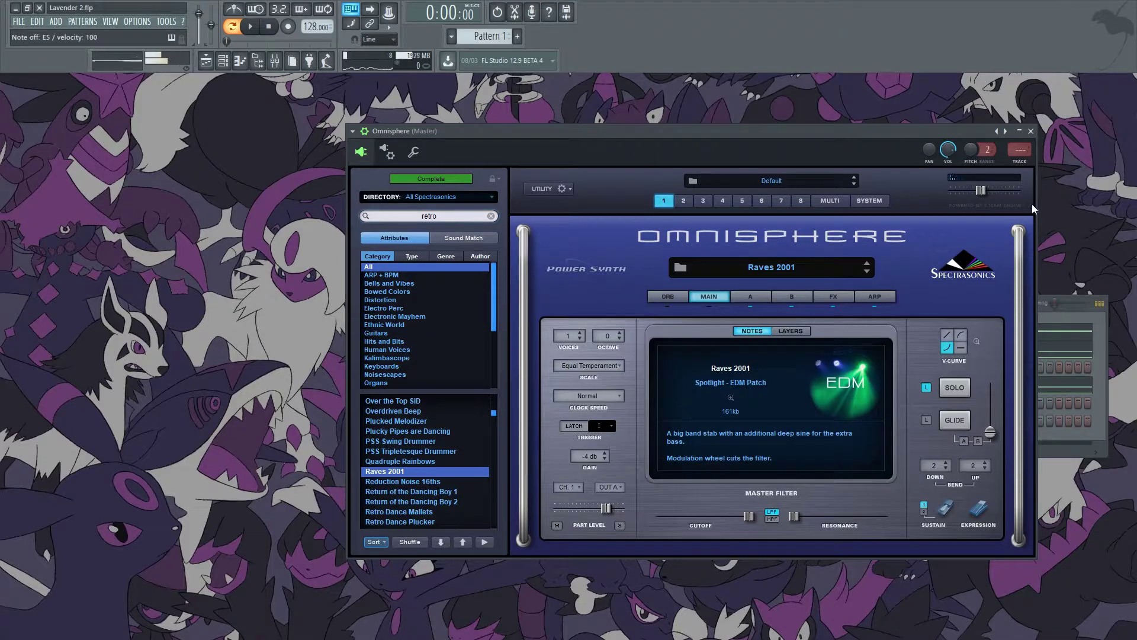
Step: Load Retro Dancing Plucker, run a Sound Match on it and load Sid's Brother in Law from the matching patches
scroll(426, 466, "down", 3)
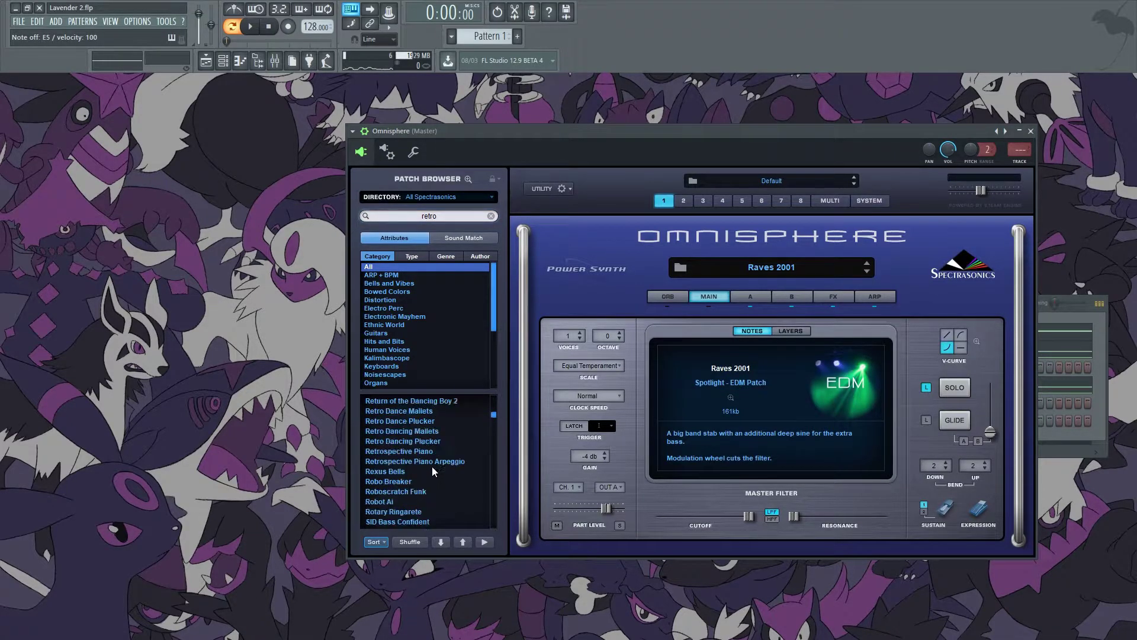
left_click(436, 441)
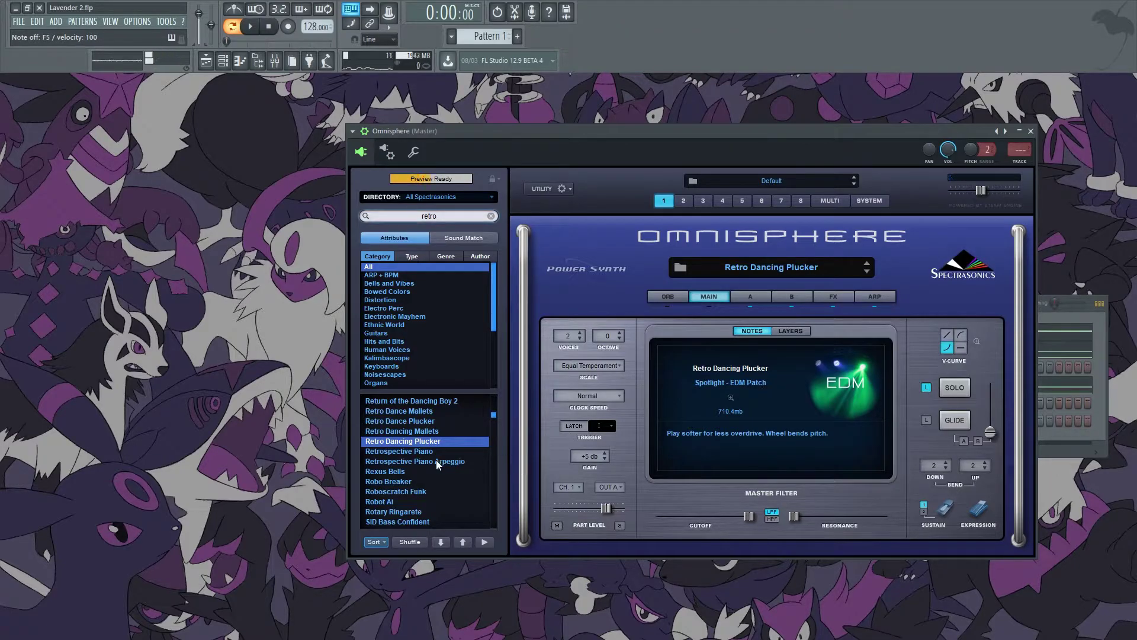
scroll(436, 460, "down", 1)
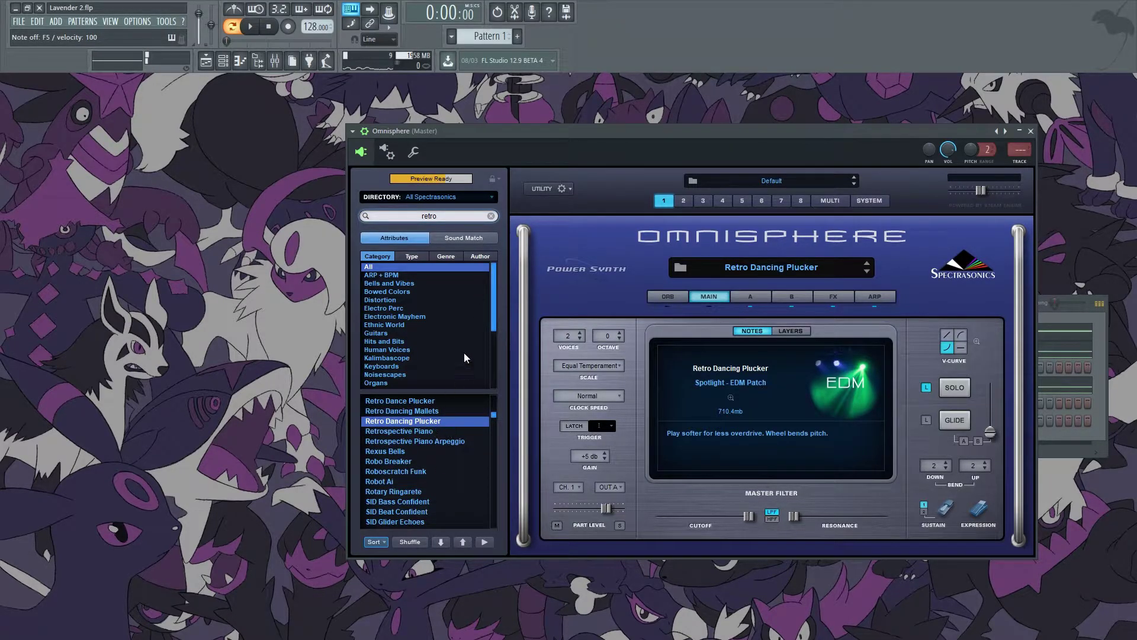
left_click(463, 237)
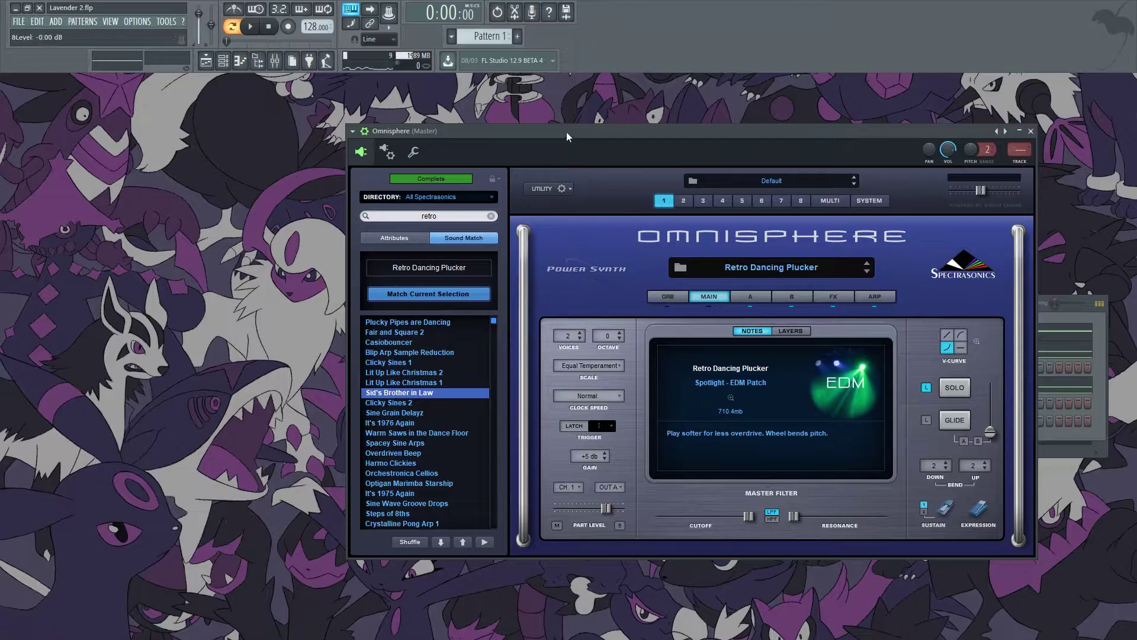
left_click_drag(570, 137, 552, 133)
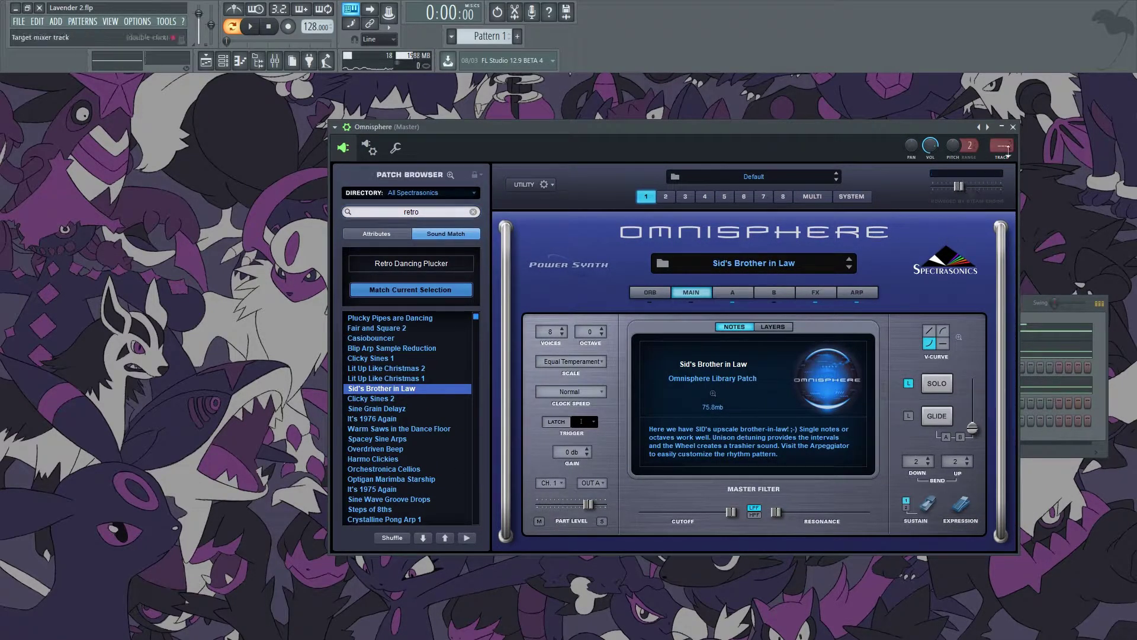
left_click(1013, 127)
Step: Copy the Main channel's melody notes and paste them into the Omnisphere channel's piano roll
key("F7")
key("space")
scroll(238, 314, "up", 2)
scroll(238, 314, "up", 2)
scroll(294, 256, "up", 1)
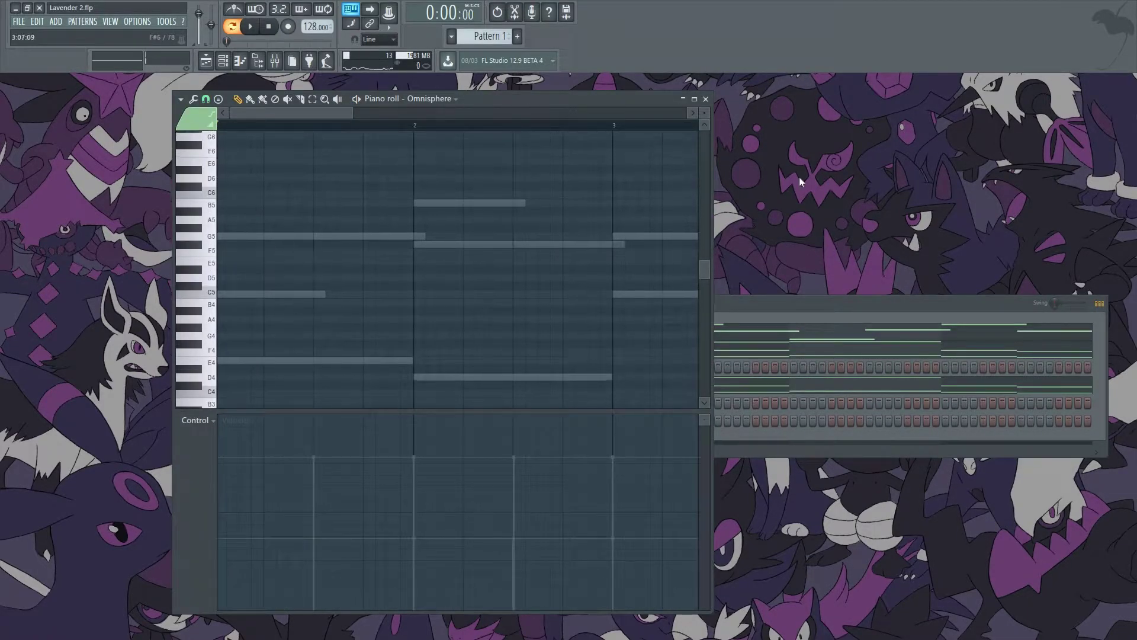
left_click(728, 331)
right_click(591, 279, "ctrl")
left_click(832, 297)
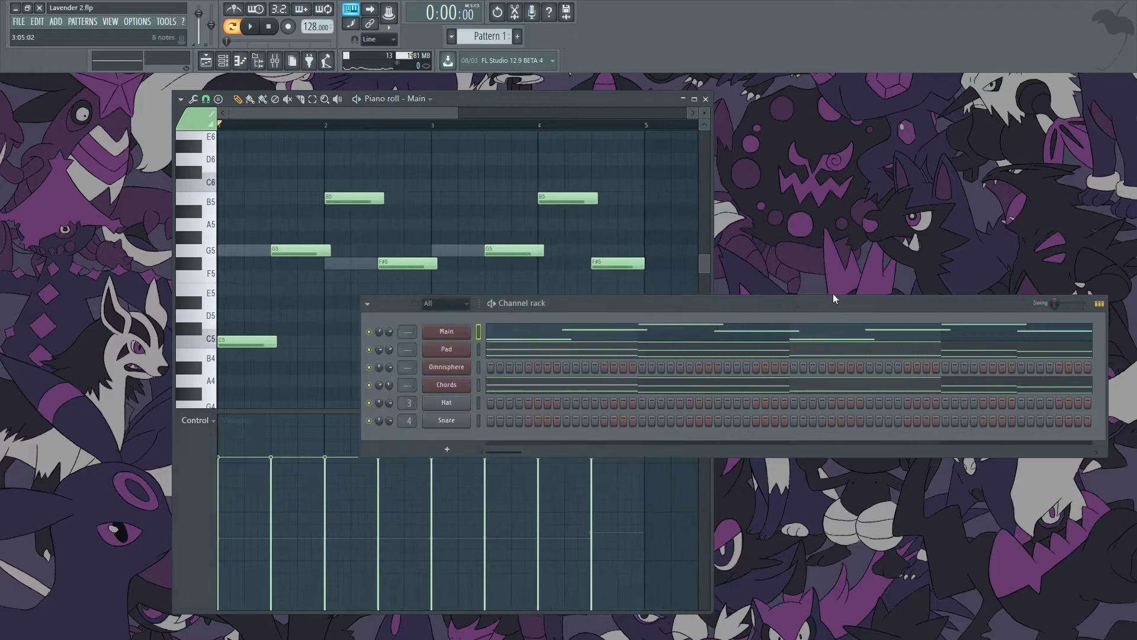
left_click(479, 364)
key("ctrl+v")
left_click(513, 367)
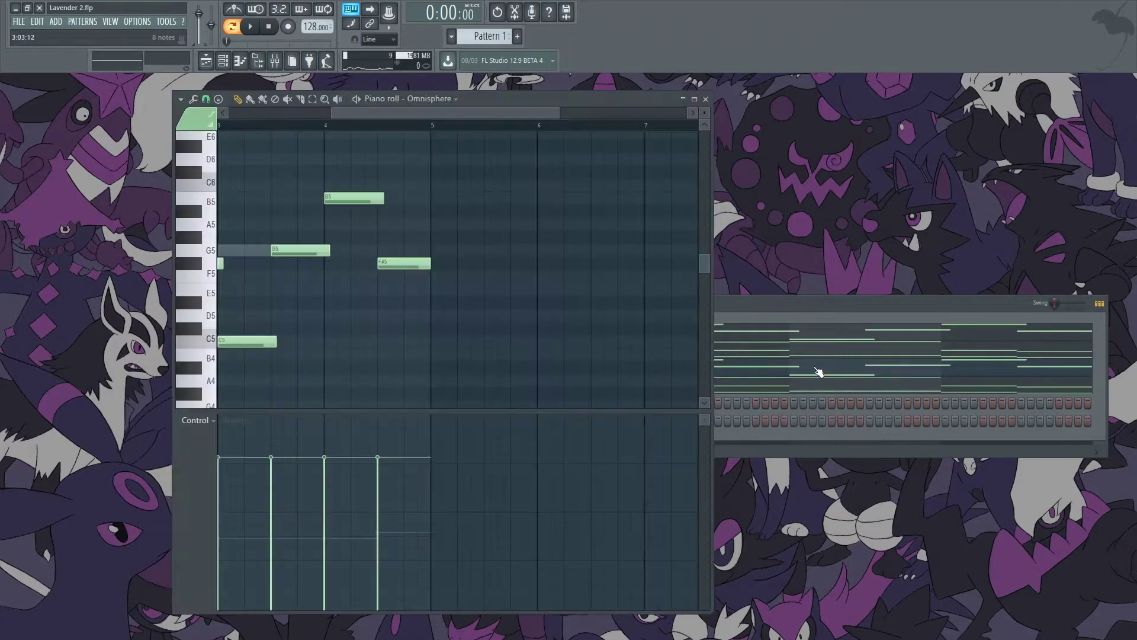
Step: Compare with the Pad notes and compress all Omnisphere notes in time to half their length, filling the first two bars
key("F7")
left_click(548, 349)
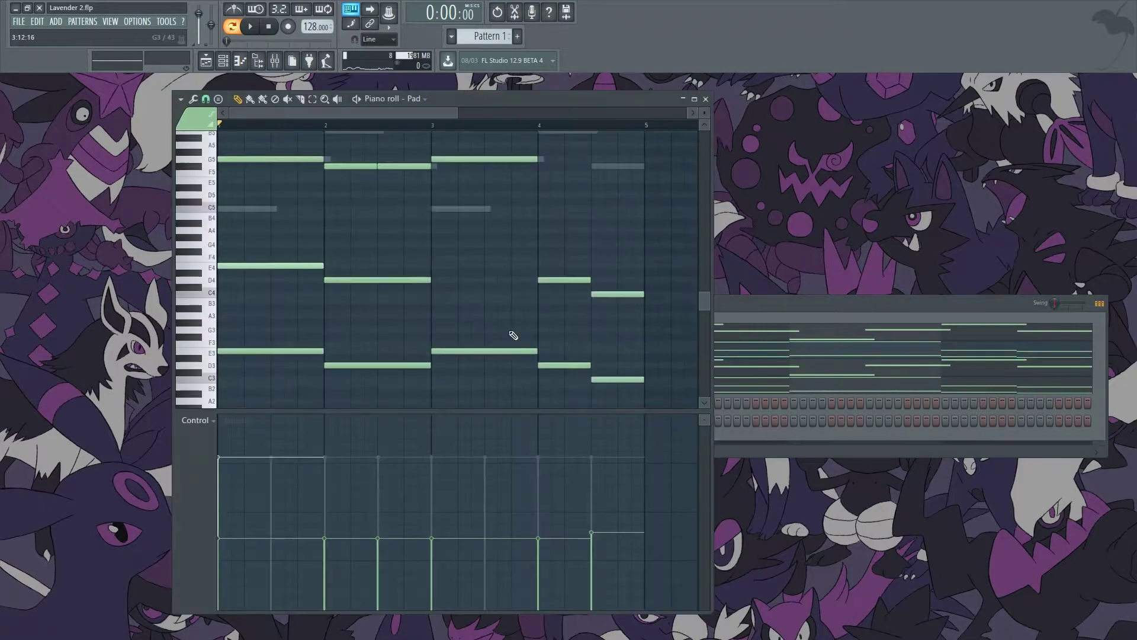
left_click(782, 354)
left_click(723, 371)
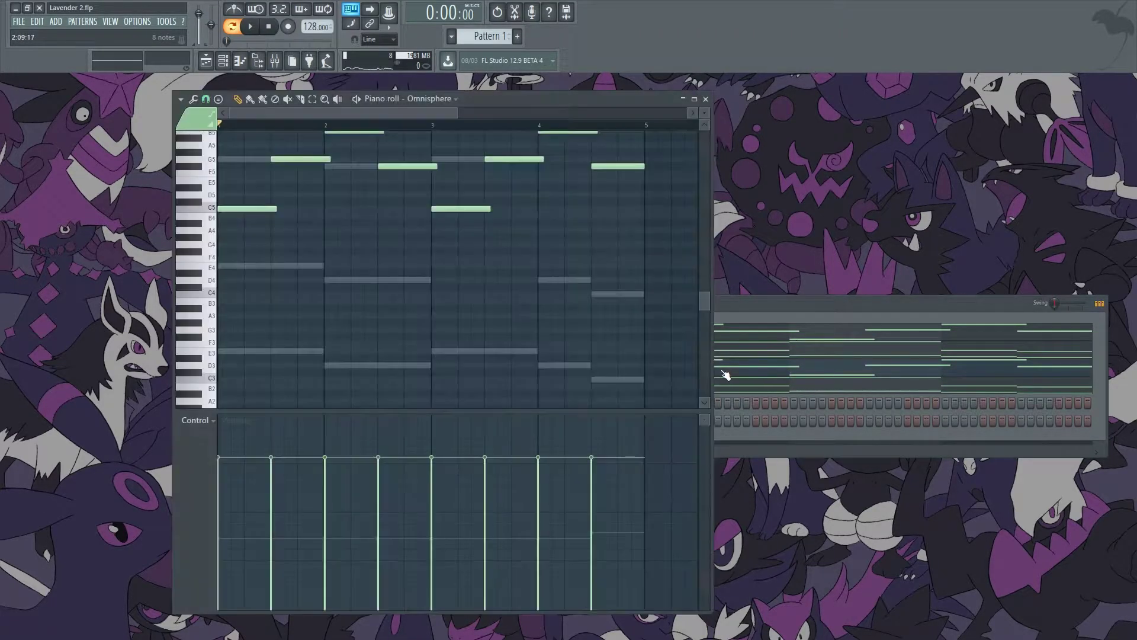
scroll(586, 325, "up", 2)
scroll(649, 294, "down", 1)
scroll(652, 296, "down", 1)
key("ctrl+a")
scroll(583, 291, "up", 1)
left_click_drag(580, 308, 407, 308)
scroll(382, 332, "up", 4)
scroll(442, 261, "up", 2)
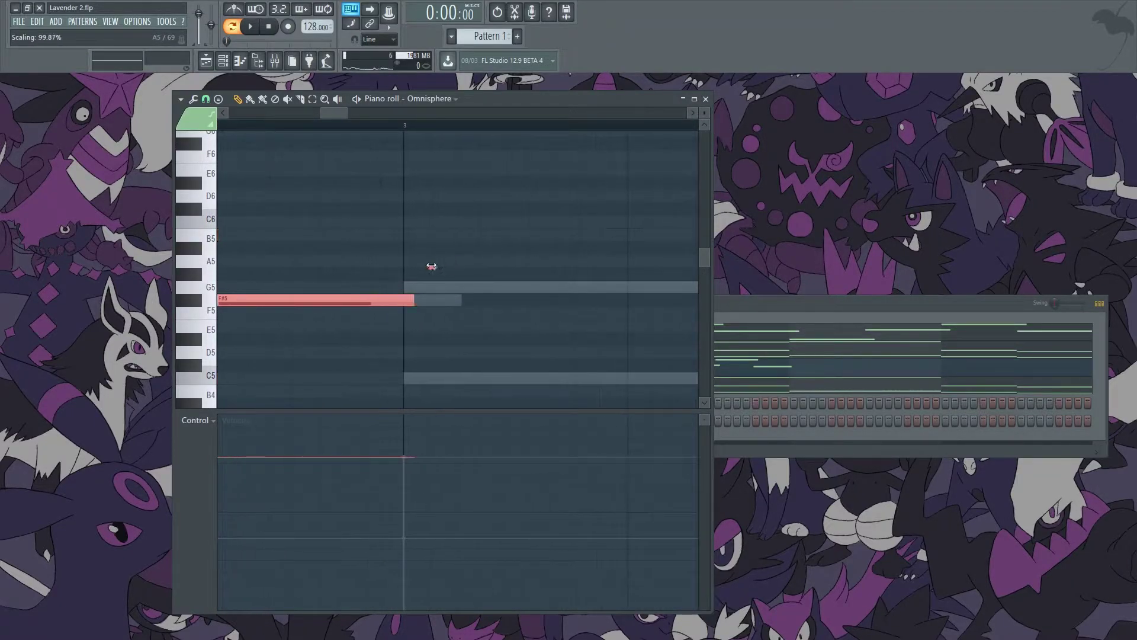
Step: Duplicate the compressed Omnisphere notes into bars 3 and 4
scroll(253, 338, "down", 5)
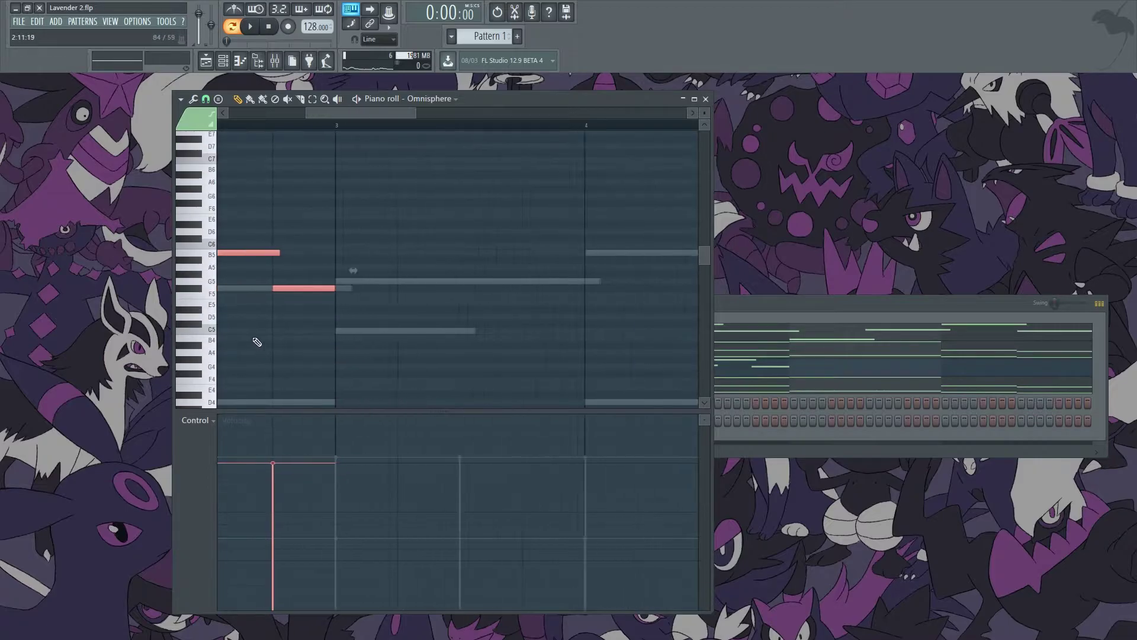
left_click_drag(235, 345, 447, 344)
right_click(456, 385)
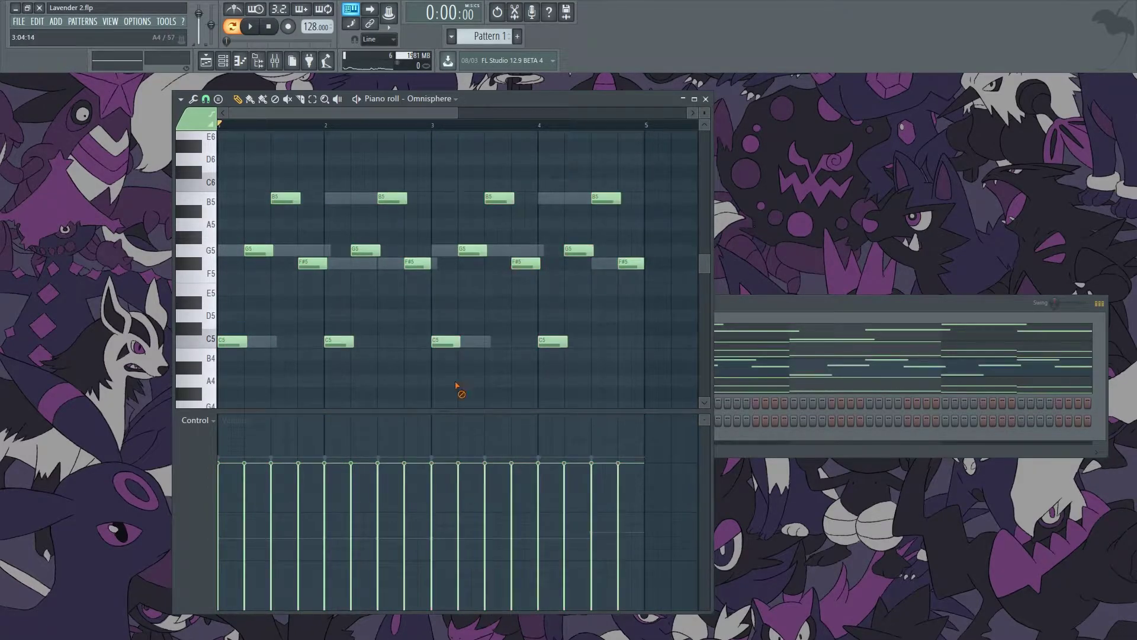
Step: Route the Omnisphere channel to mixer track 1
left_click(751, 310)
left_click(457, 366)
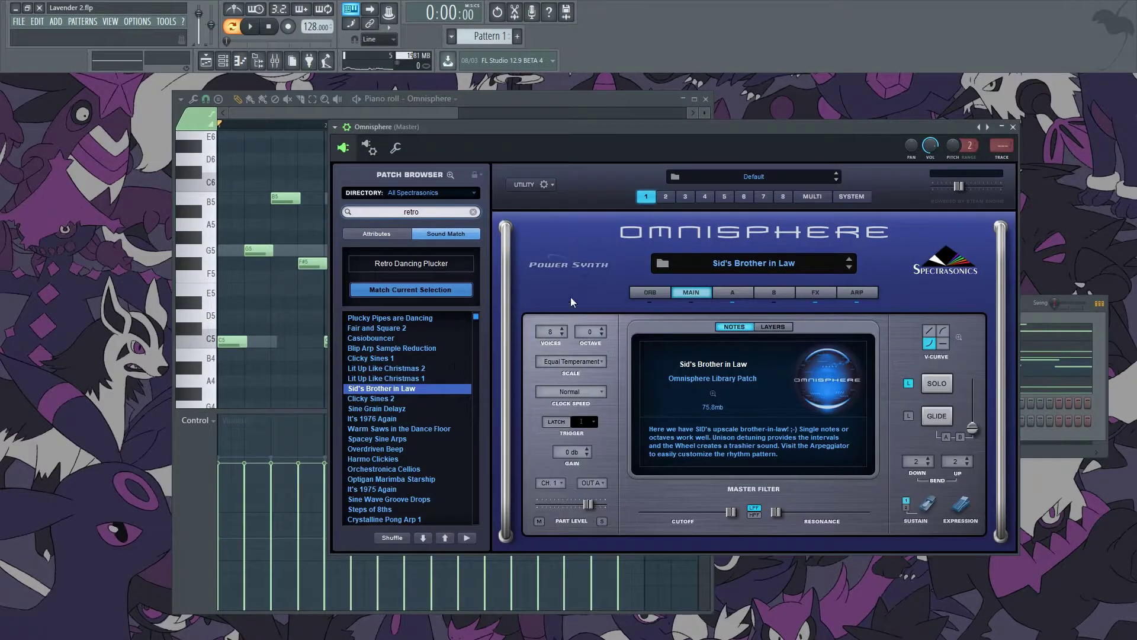
key("F9")
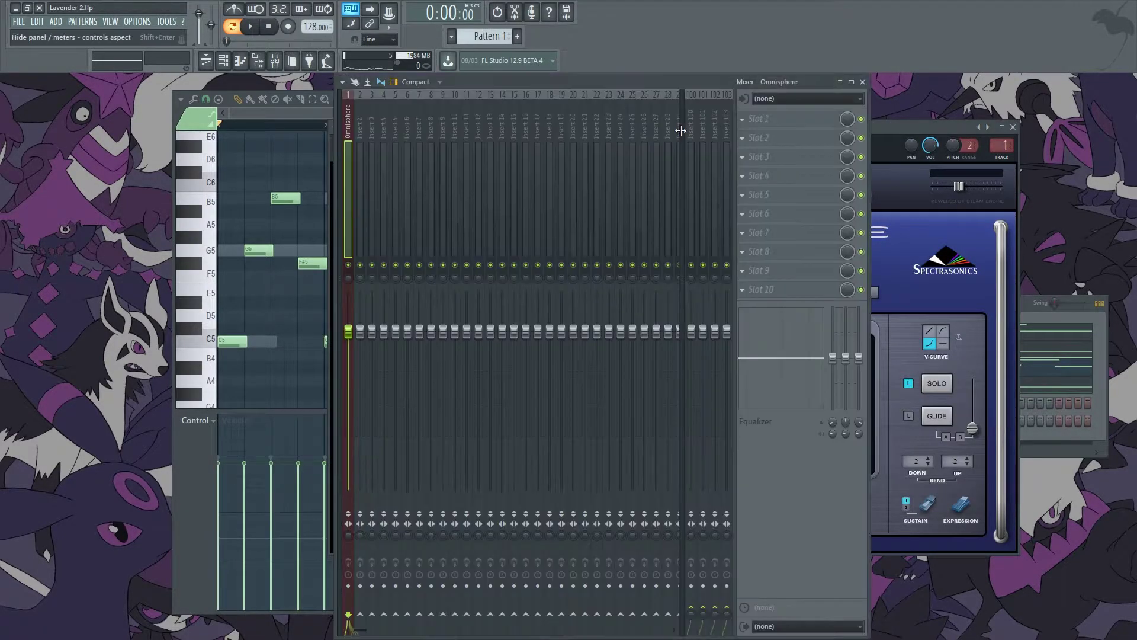
left_click(1063, 323)
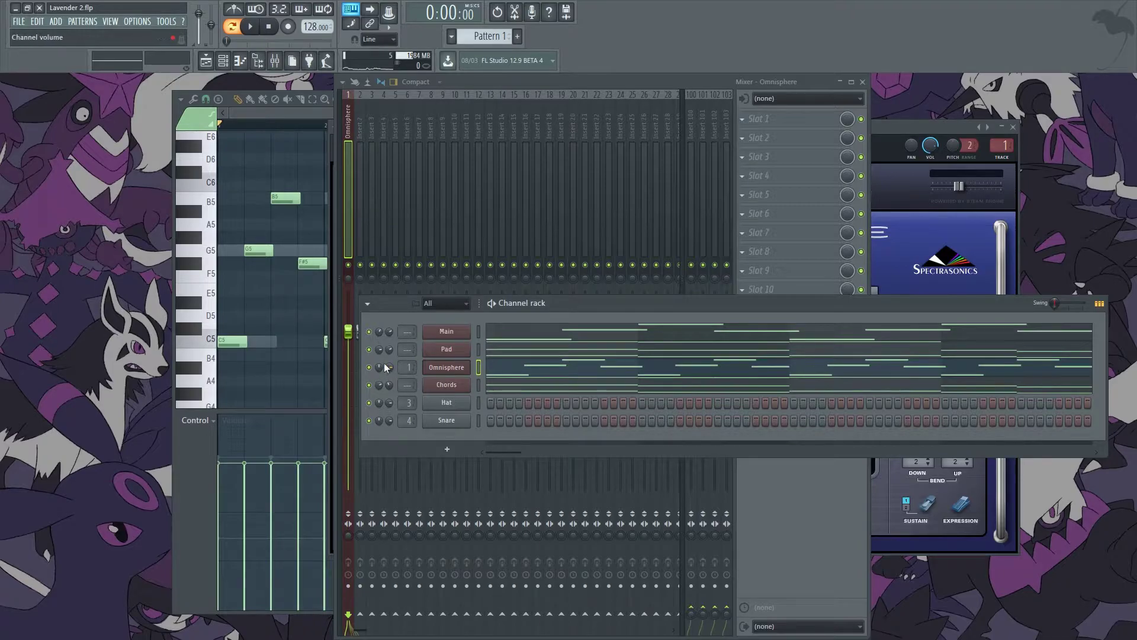
Step: Audition the pattern with Sid's Brother in Law and search the Omnisphere patch browser for "piano"
key("space")
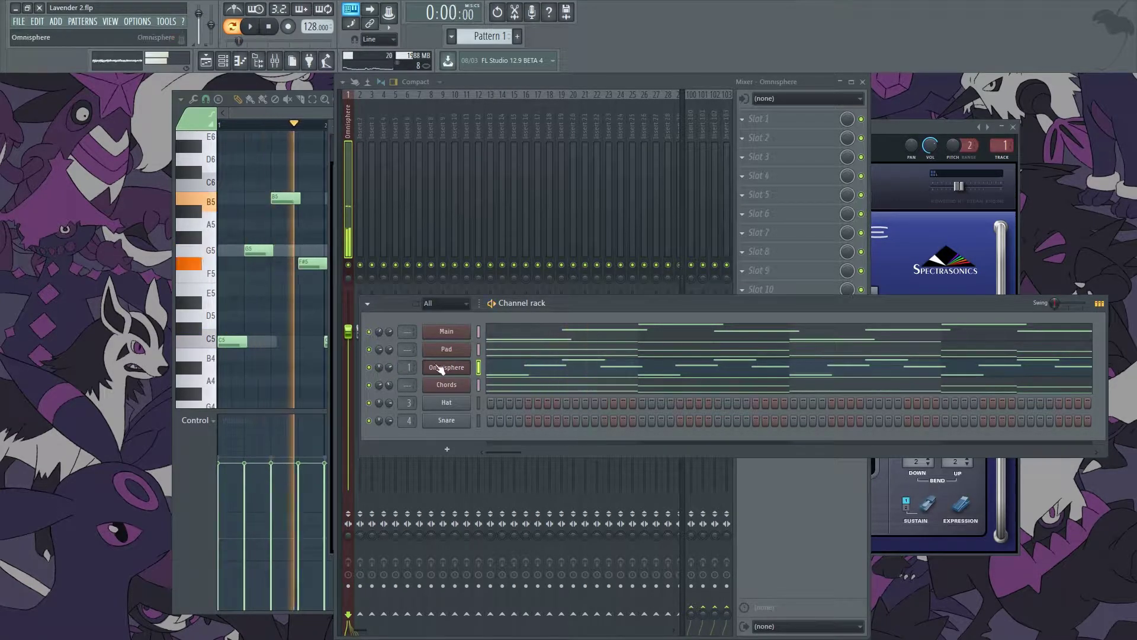
left_click(443, 367)
key("space")
scroll(406, 425, "down", 2)
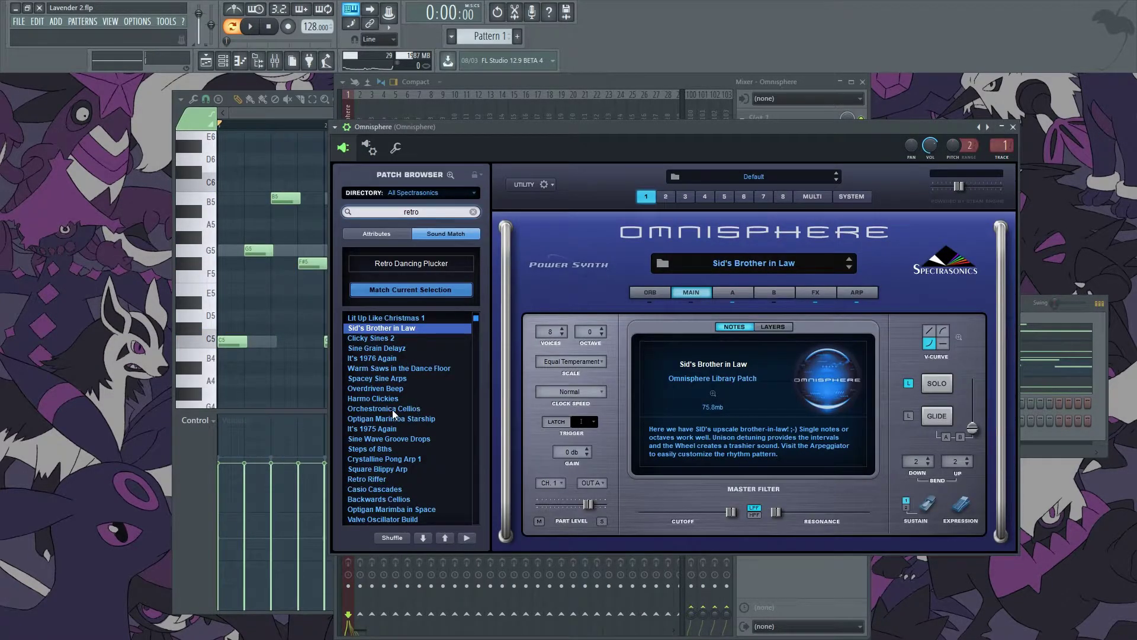
scroll(392, 409, "down", 3)
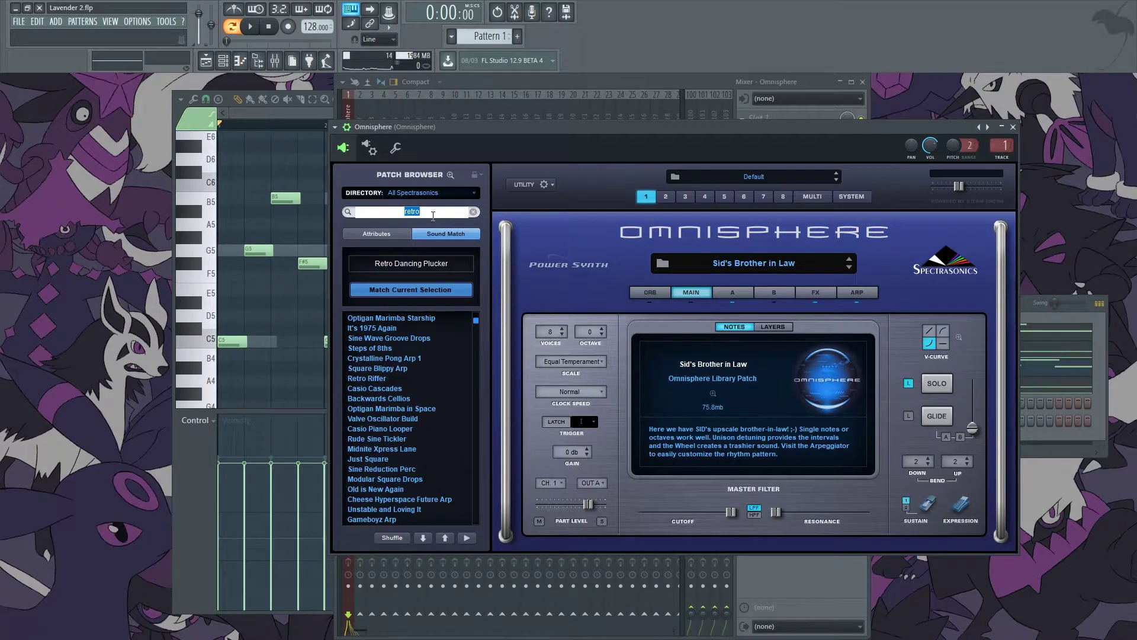
key("Return")
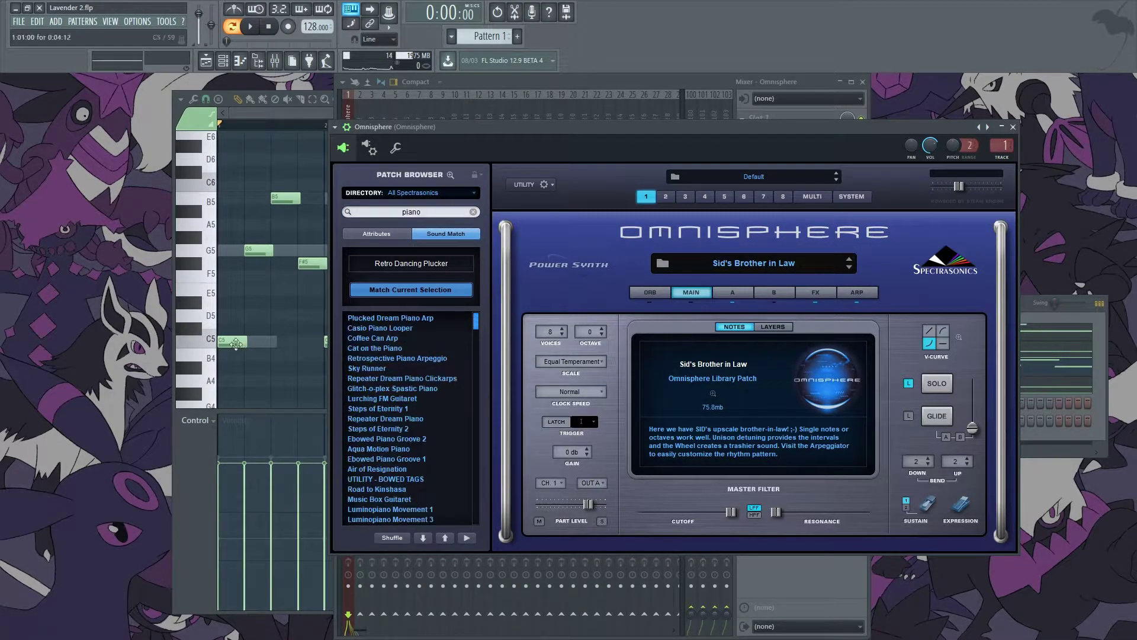
Step: Try the Repeater Dream Piano and Piezo Nylon Piano patches while playing the pattern
scroll(407, 343, "down", 1)
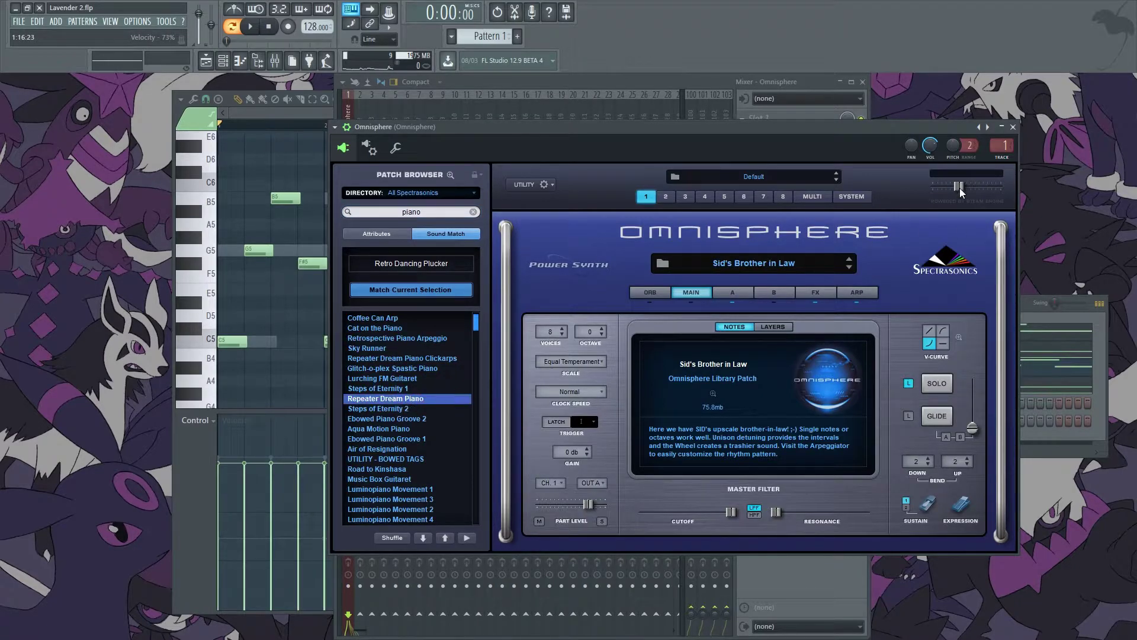
left_click_drag(923, 124, 911, 129)
key("space")
key("space")
scroll(391, 474, "down", 6)
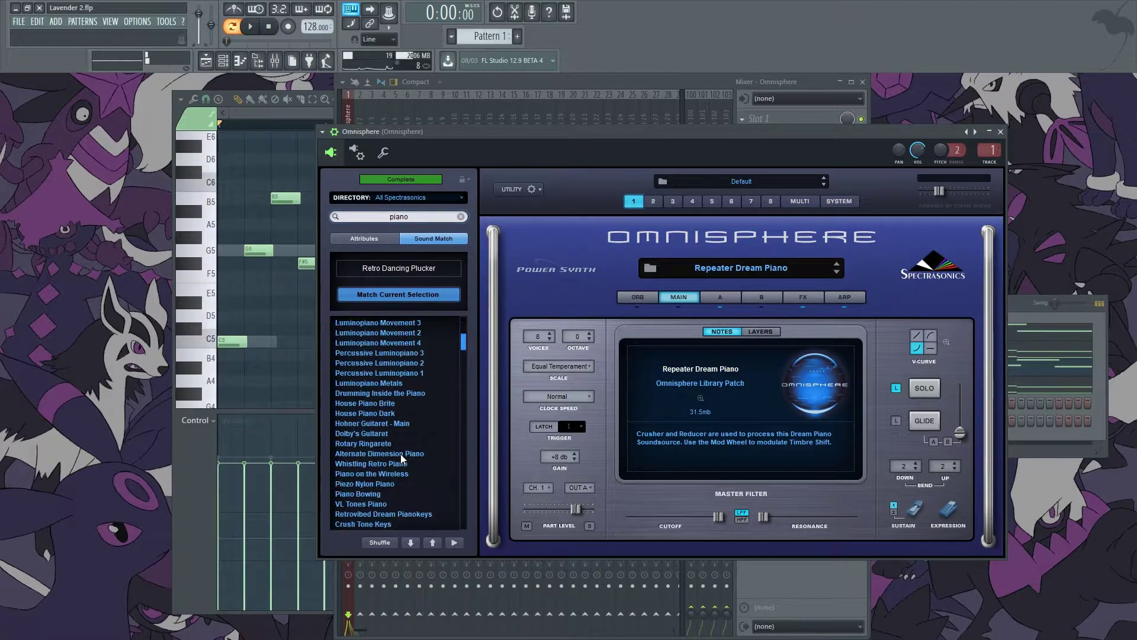
left_click_drag(587, 136, 646, 138)
key("space")
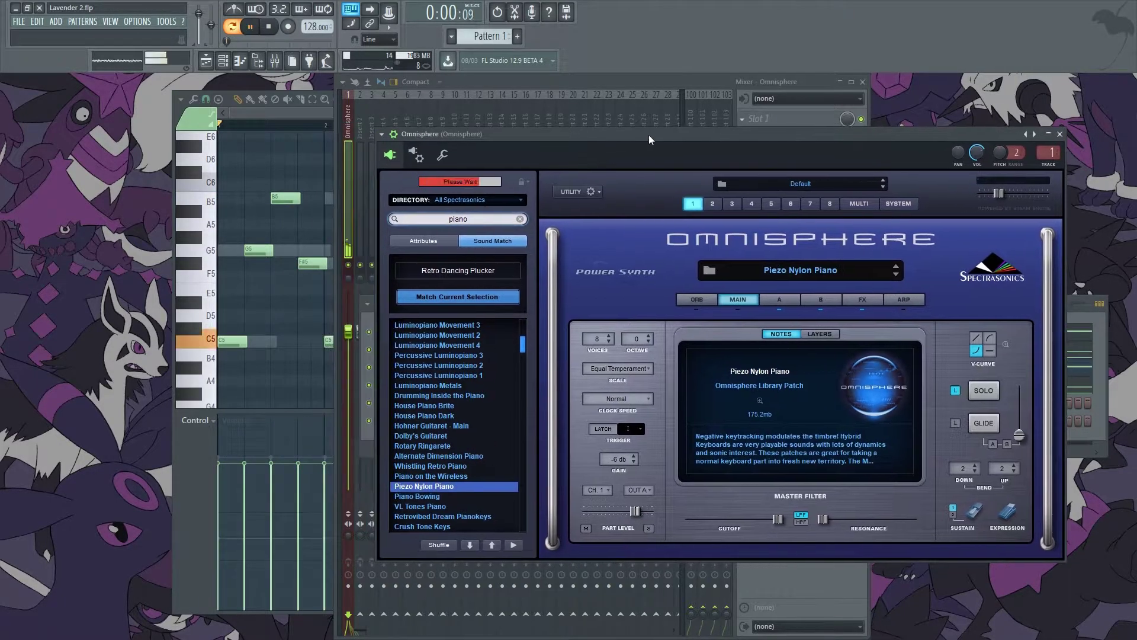
left_click(1059, 134)
Step: Transpose all Omnisphere notes up one octave and play the pattern
left_click(538, 373)
left_click(538, 374)
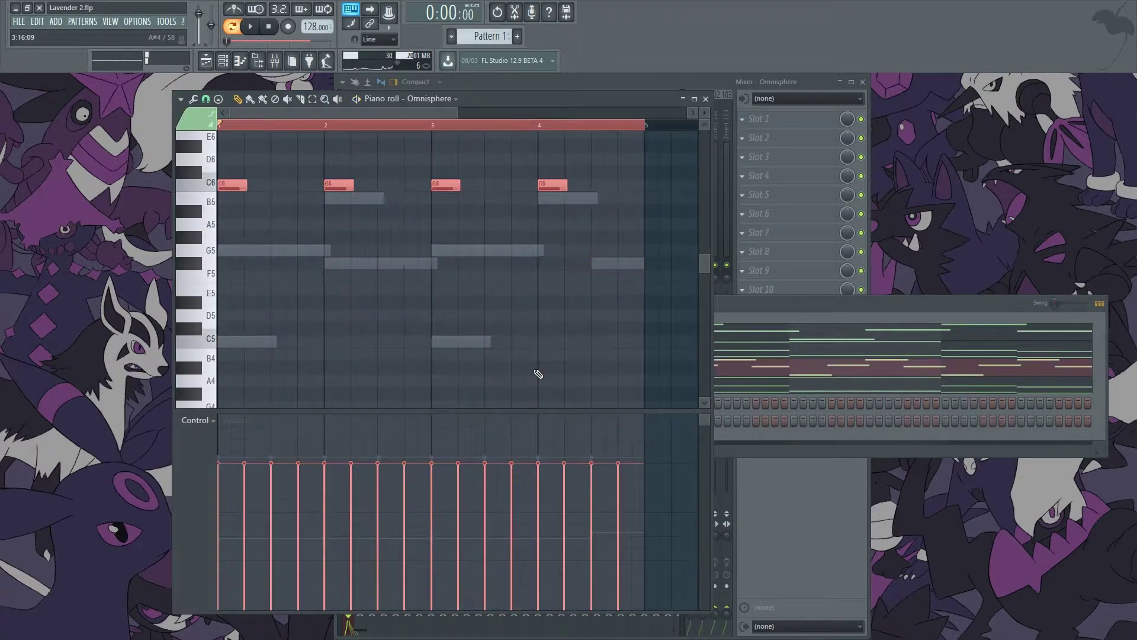
key("space")
Step: Load the VL Tones Piano patch in the Omnisphere channel during playback
left_click(728, 305)
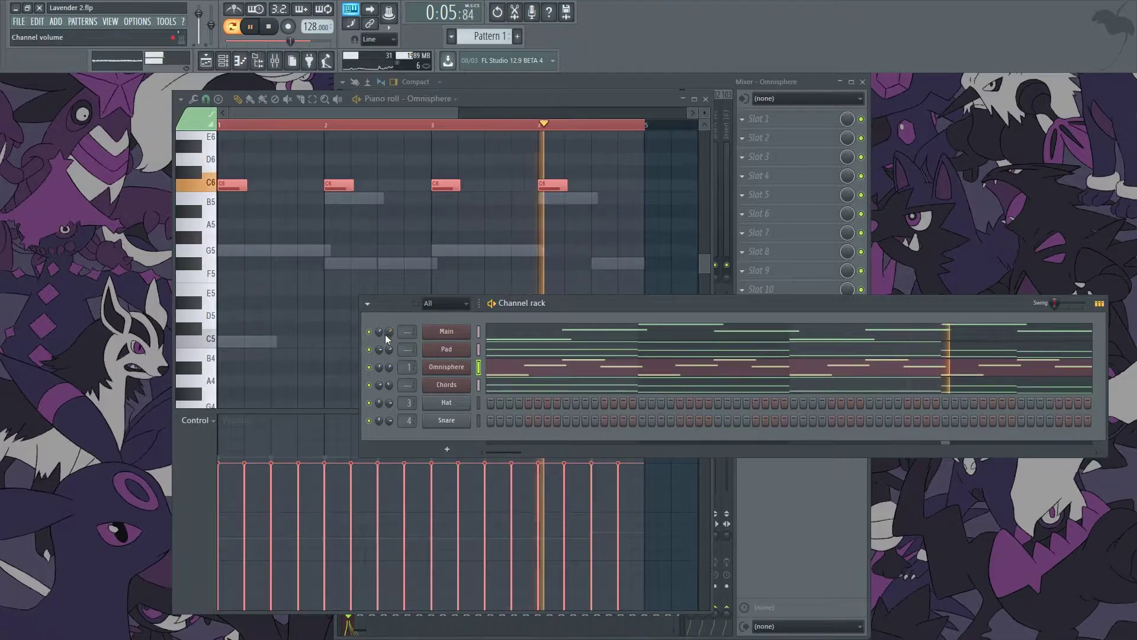
left_click(445, 367)
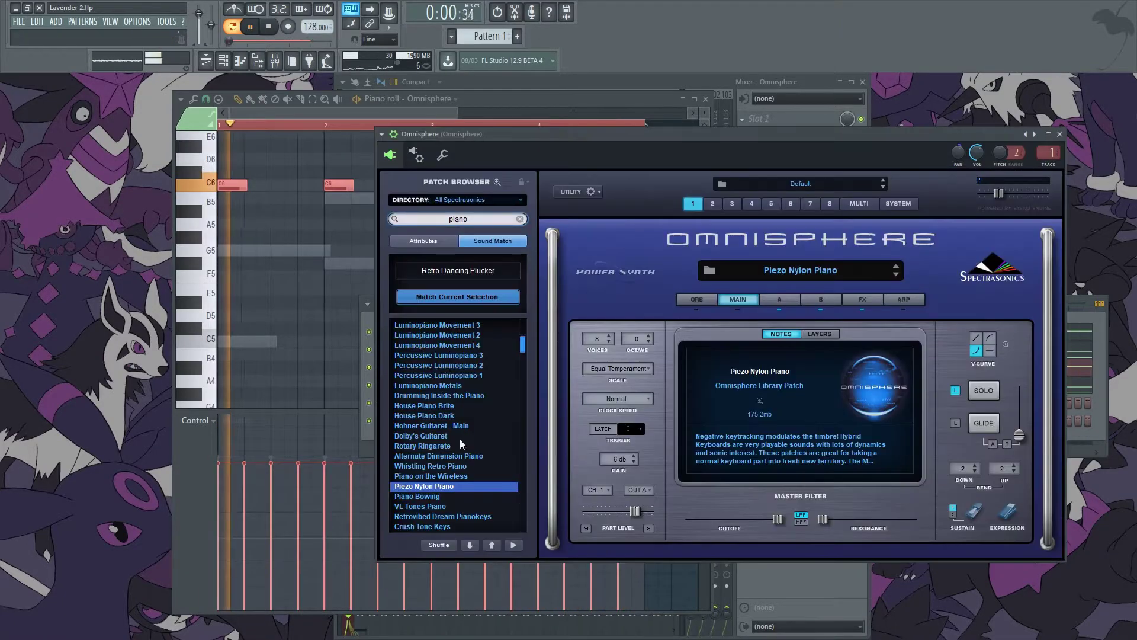
scroll(449, 509, "down", 1)
left_click(446, 485)
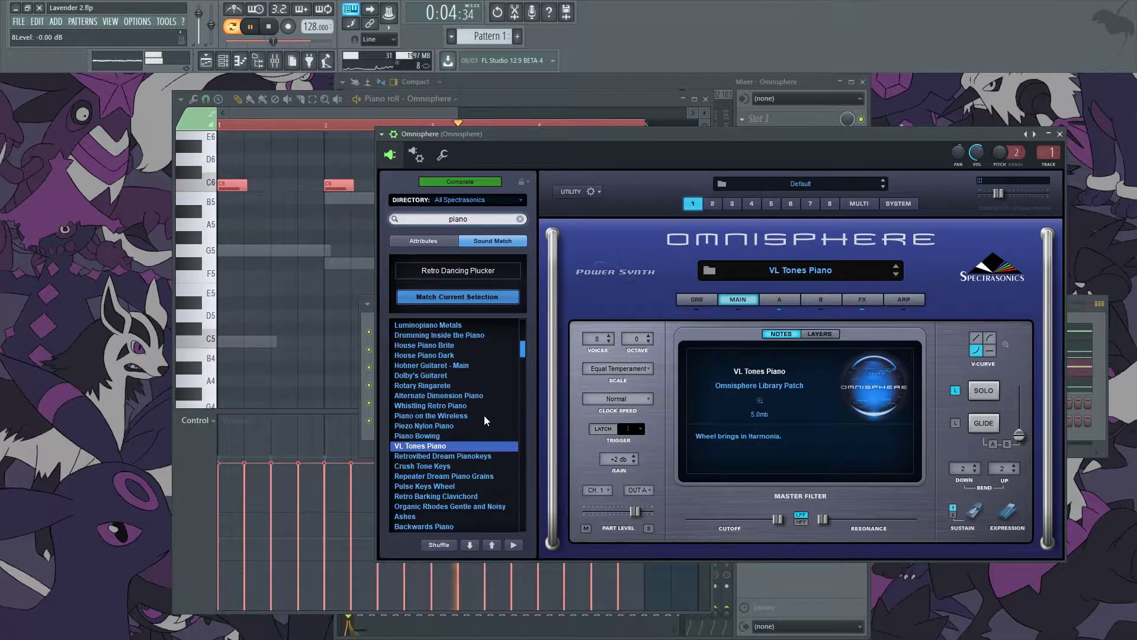
scroll(456, 438, "down", 3)
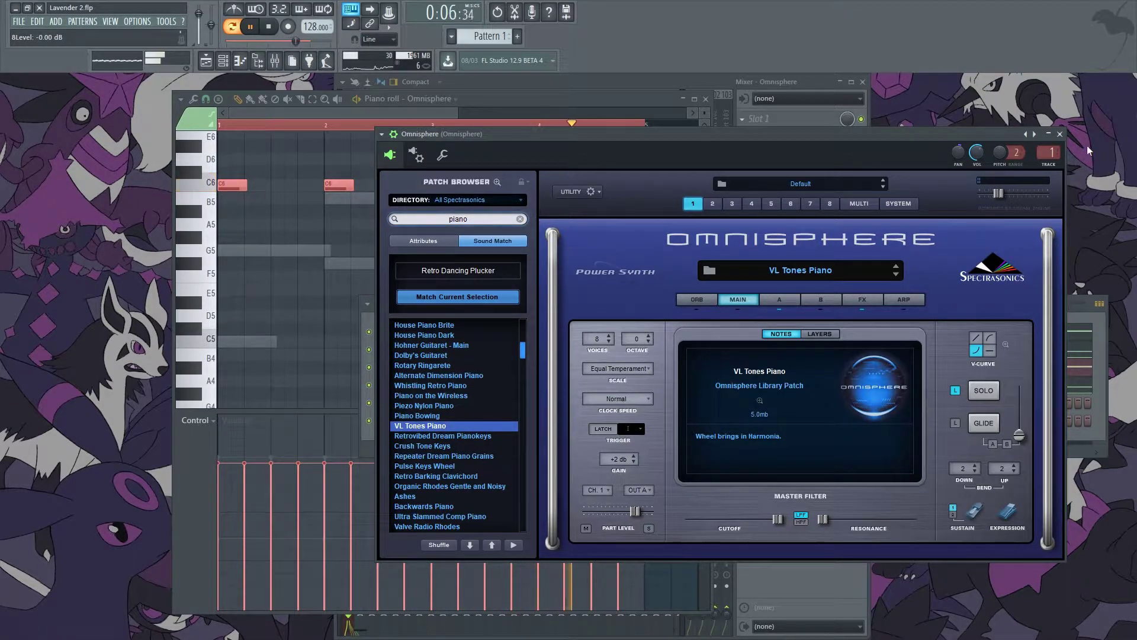
Step: Add a Pro-Verb to the patch's first common effect slot, adjust its mix and slightly lower Omnisphere's master level
left_click(859, 298)
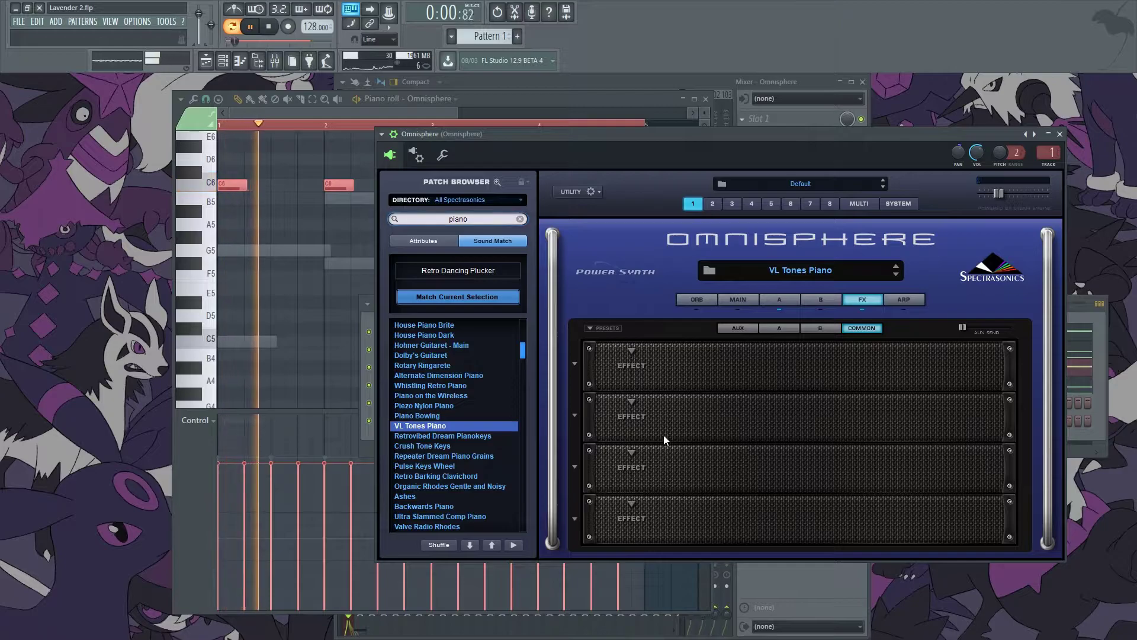
left_click(723, 481)
left_click_drag(639, 383, 635, 385)
left_click_drag(999, 193, 997, 194)
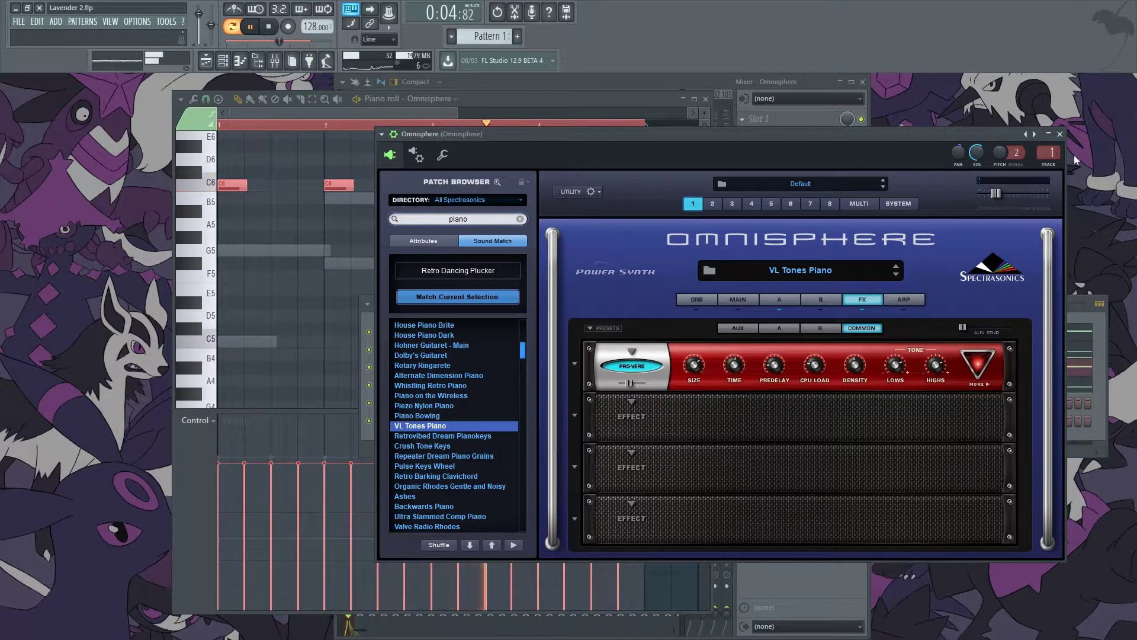
Step: Transpose the Omnisphere notes back down one octave so the melody starts on C5
left_click(1059, 134)
left_click(618, 364)
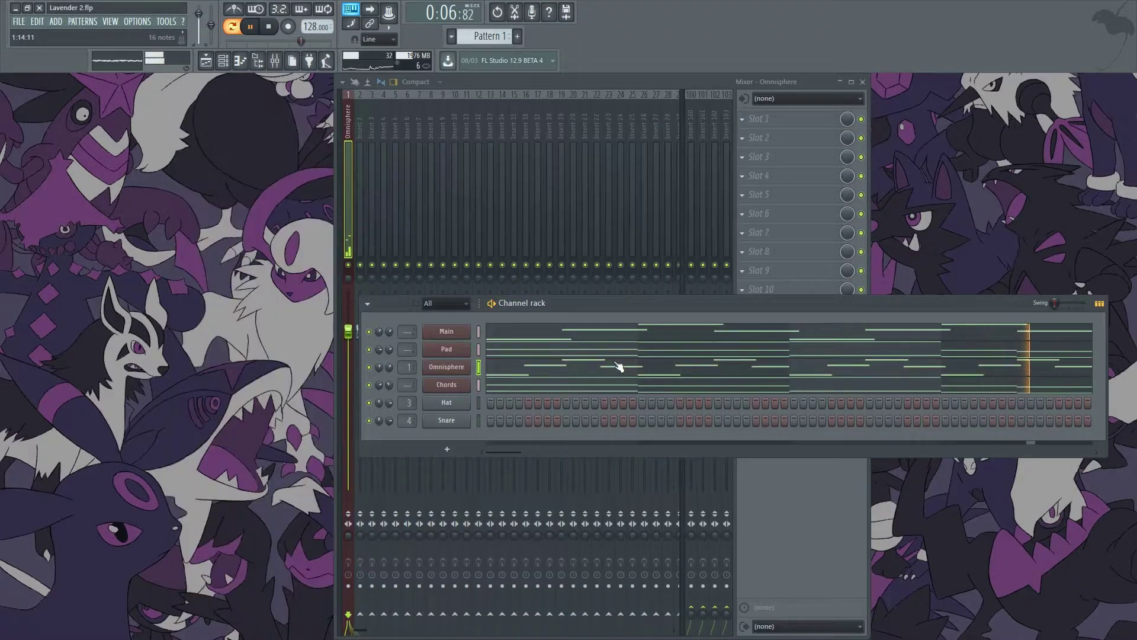
left_click(618, 367)
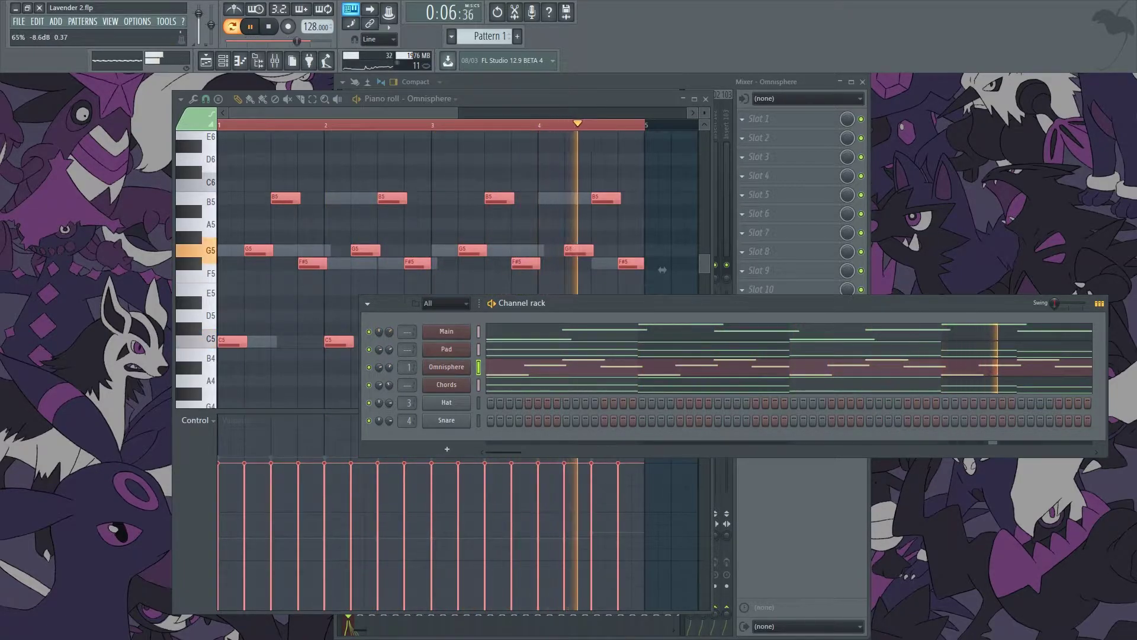
Step: Adjust the Pad channel's volume and pan the Main channel about 23% right
left_click_drag(390, 352, 379, 330)
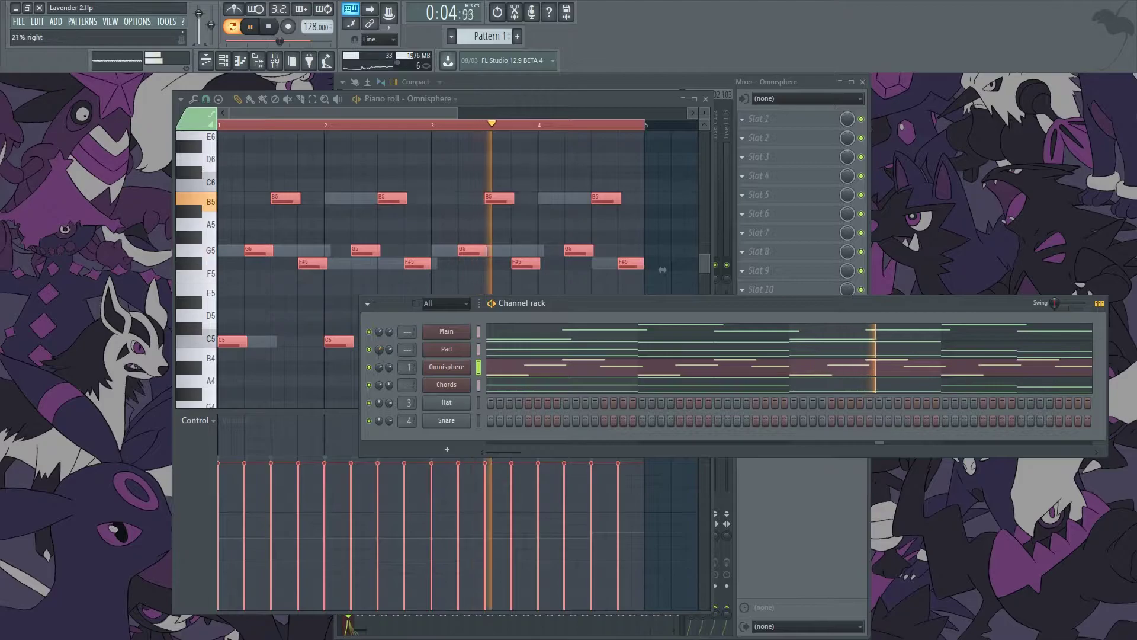
Step: Stop playback and load the Backmask effect in the first slot of the Omnisphere mixer track
key("space")
left_click(712, 80)
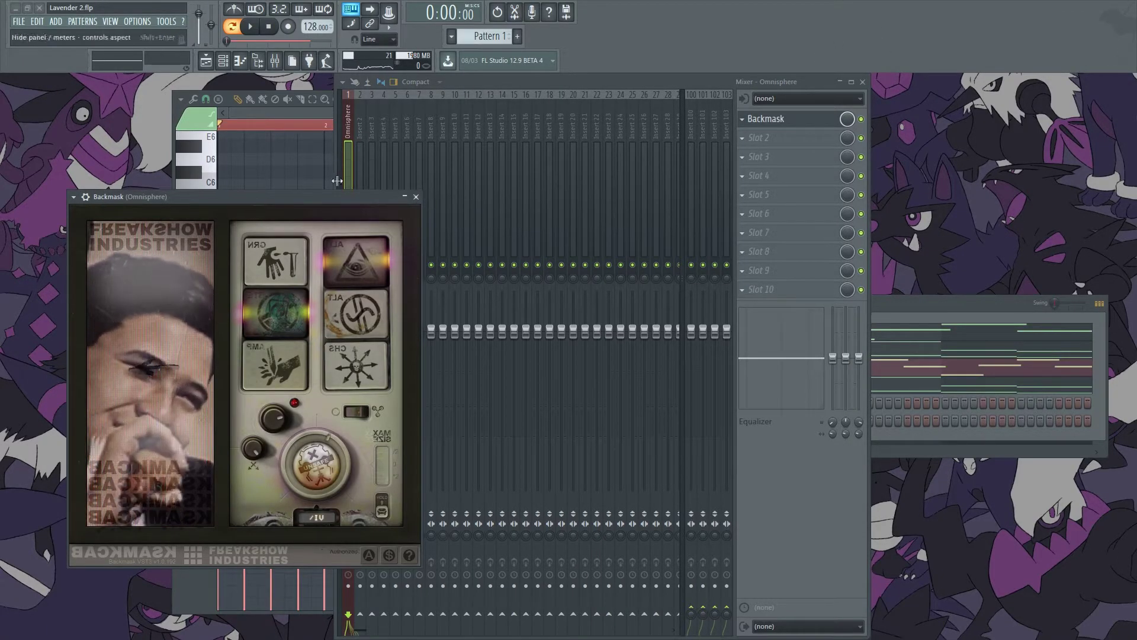
Step: Solo and play the Omnisphere channel to hear it with Backmask, and pan it about 22% right
left_click(916, 295)
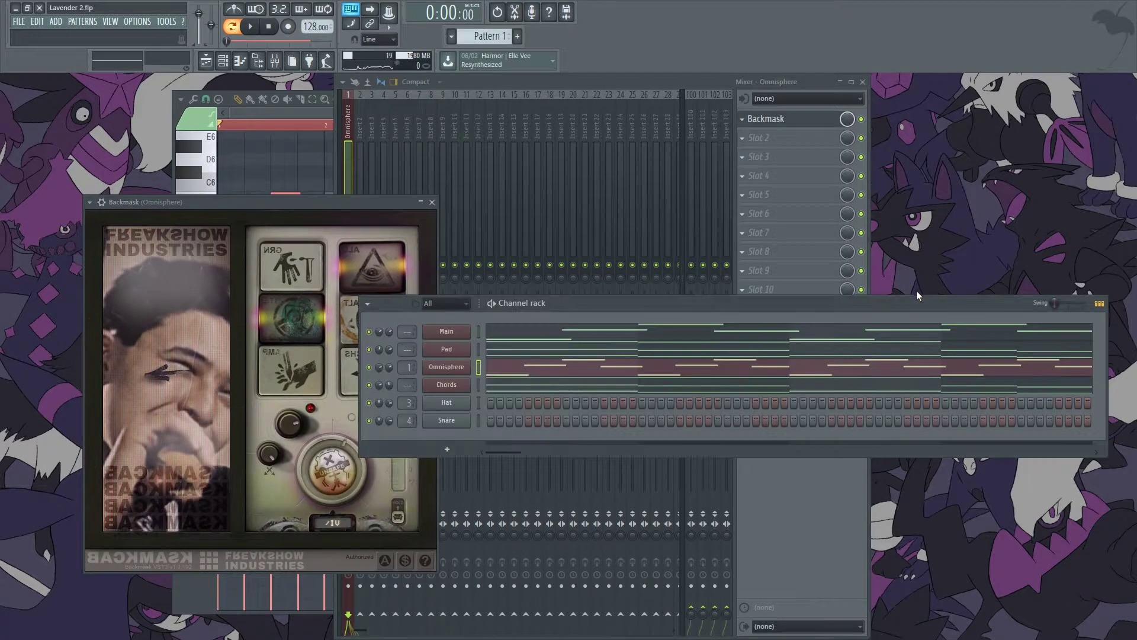
right_click(369, 367)
key("space")
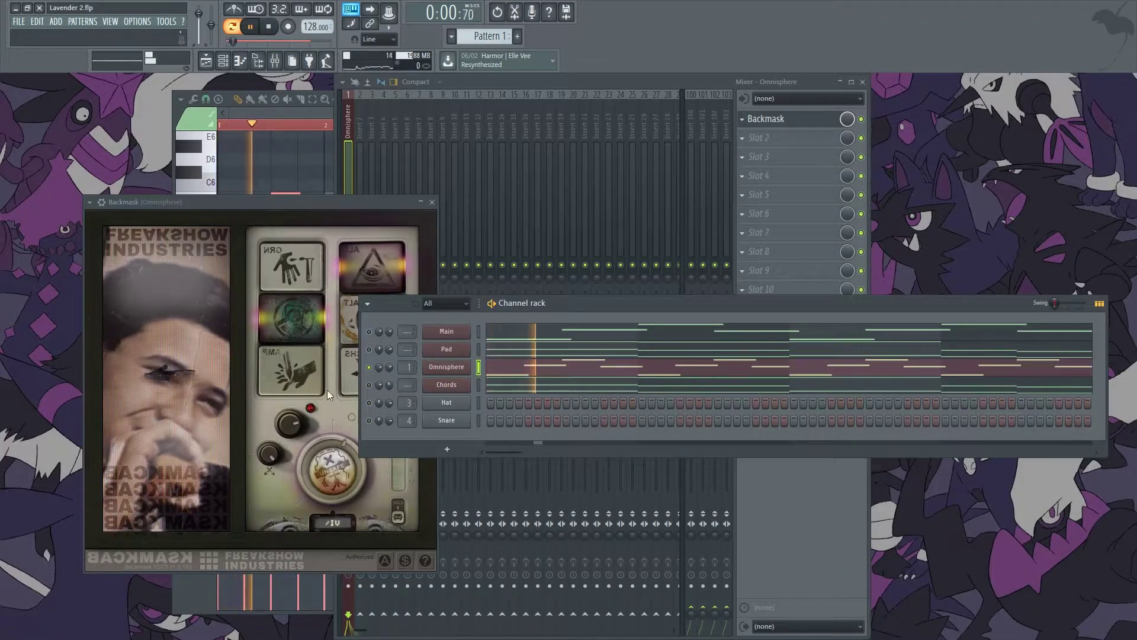
left_click_drag(641, 302, 703, 256)
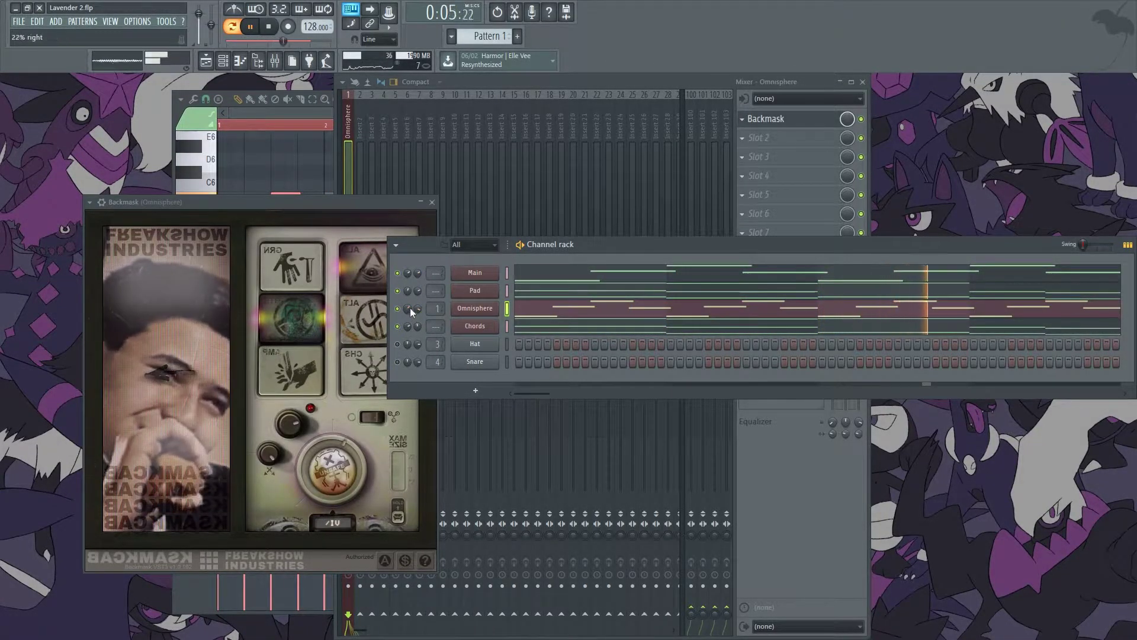
Step: Clear the workspace by closing Backmask, the mixer and the Omnisphere piano roll, and stop playback
left_click(432, 202)
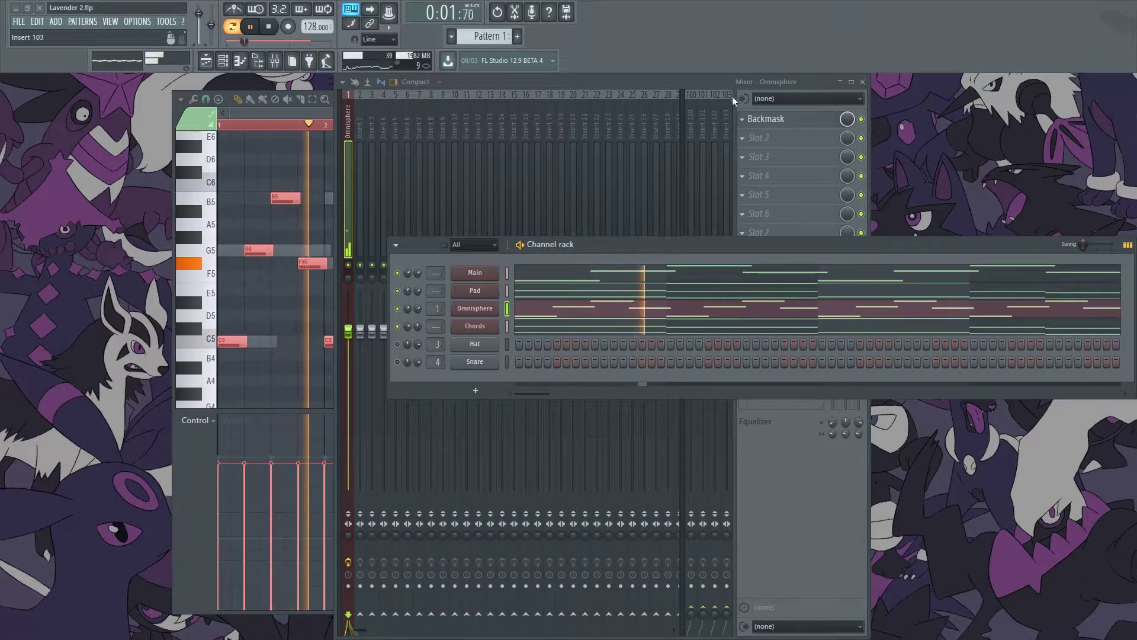
left_click(861, 87)
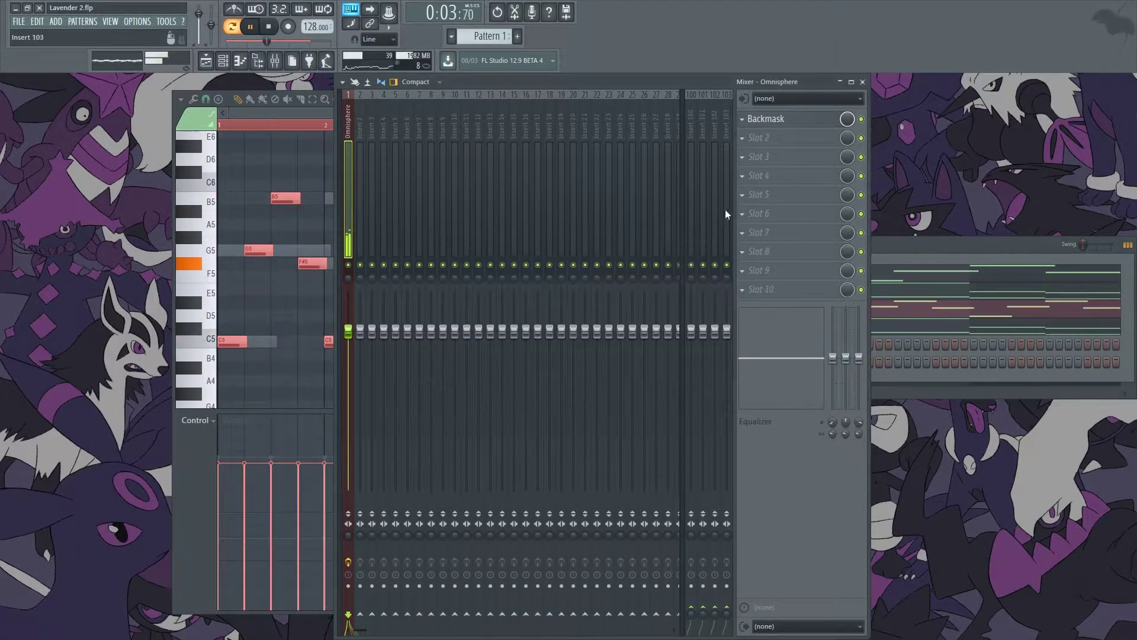
left_click(863, 82)
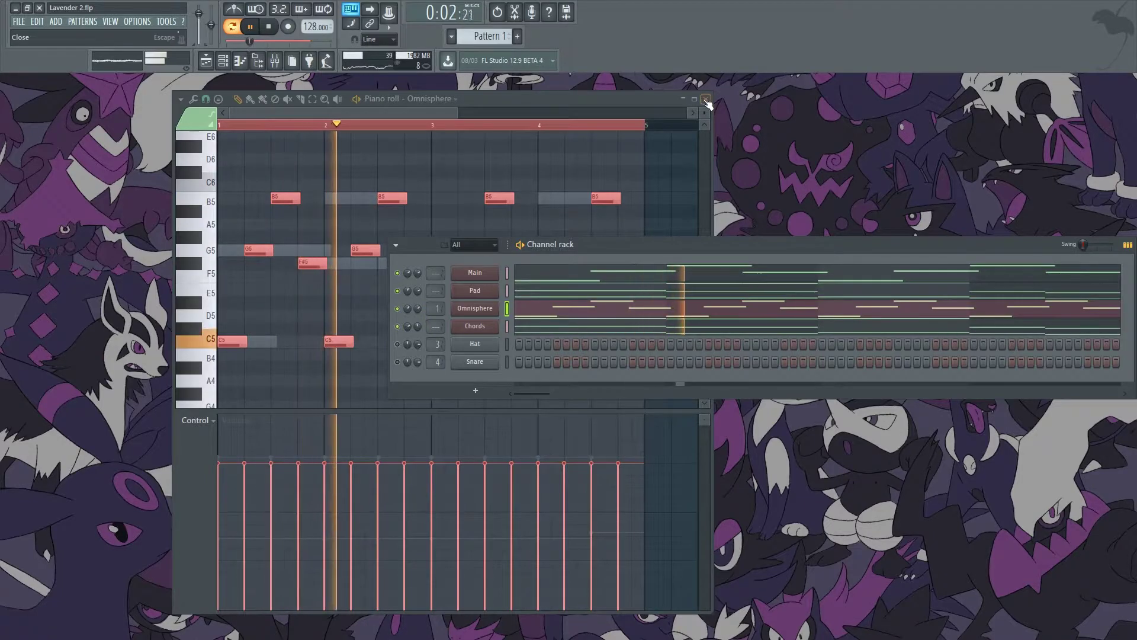
key("F7")
left_click(269, 27)
left_click_drag(652, 249, 487, 229)
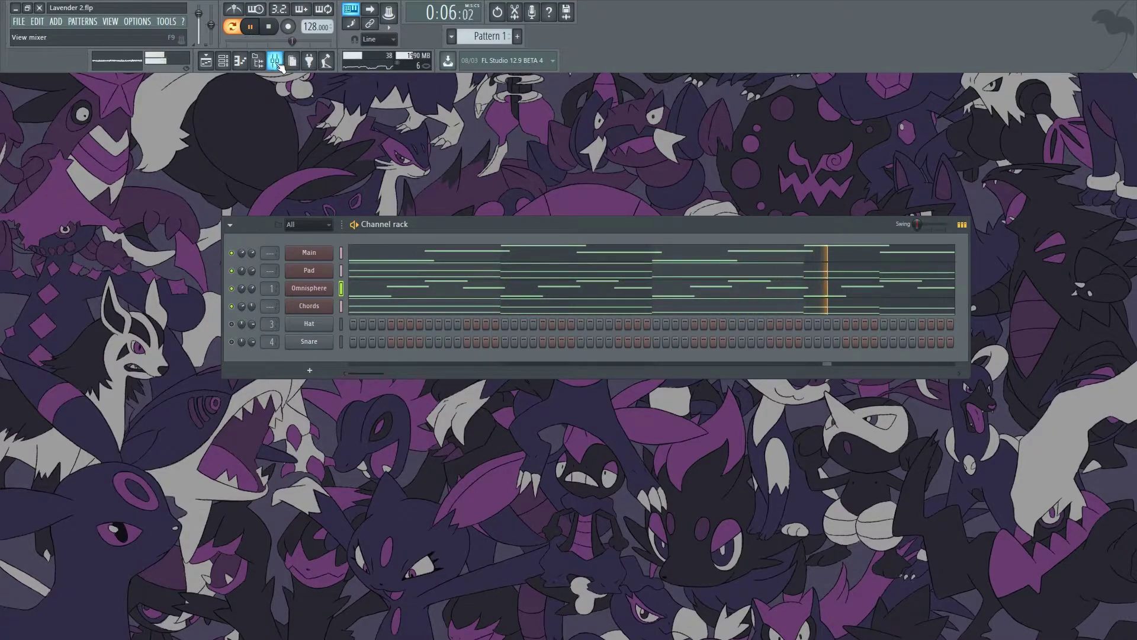
key("space")
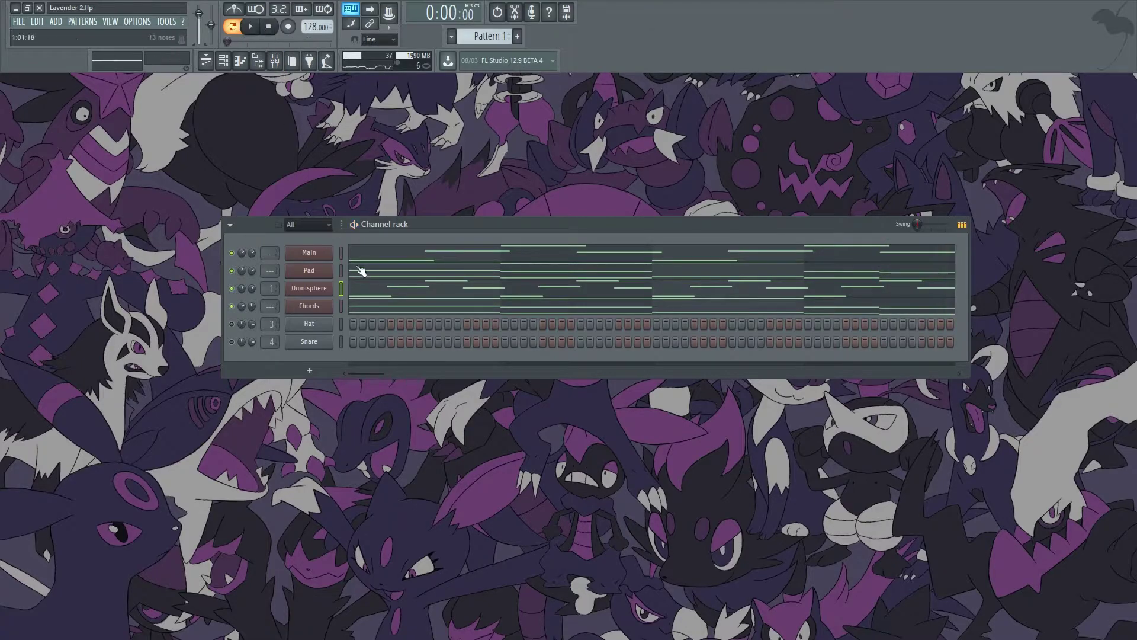
Step: Add a reFX Nexus channel and load the FX Just Horrible preset from the Textures and FX category
left_click(223, 61)
left_click(223, 61)
left_click(275, 61)
left_click(276, 62)
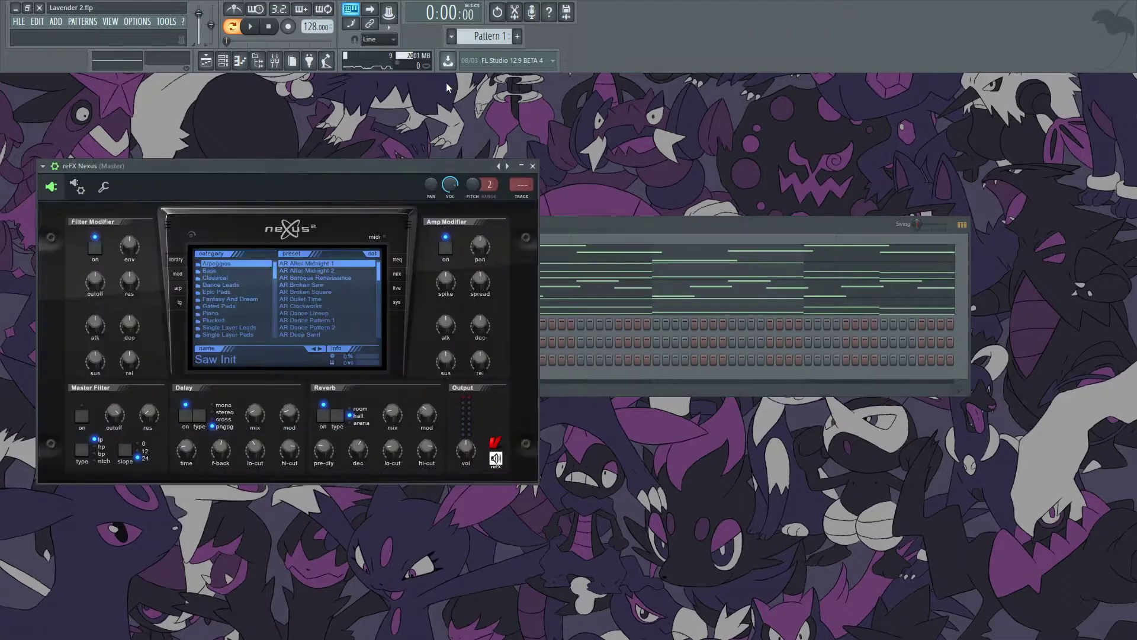
left_click(234, 313)
scroll(308, 293, "down", 2)
left_click(343, 293)
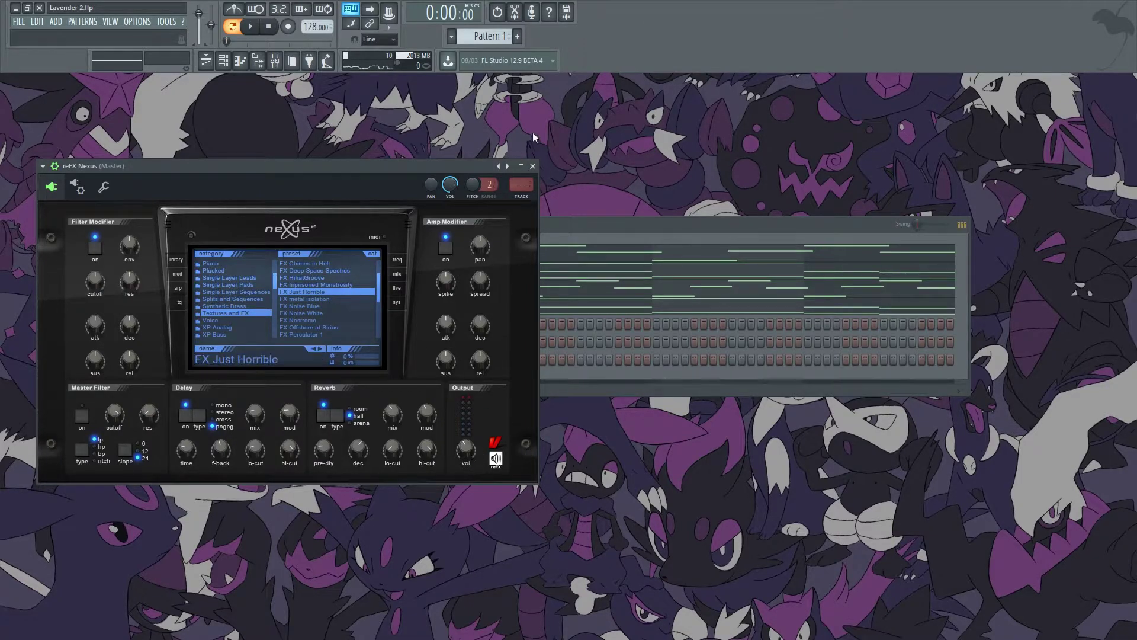
left_click(533, 167)
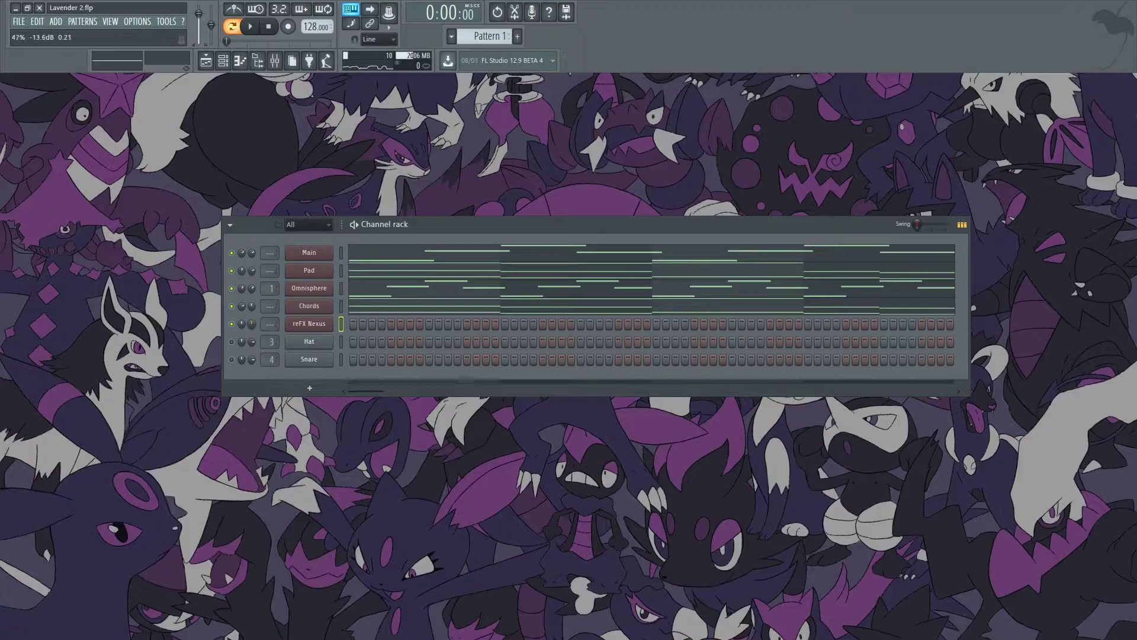
Step: Draw a single sustained C5 note across all four bars in the reFX Nexus piano roll
right_click(324, 329)
left_click(346, 333)
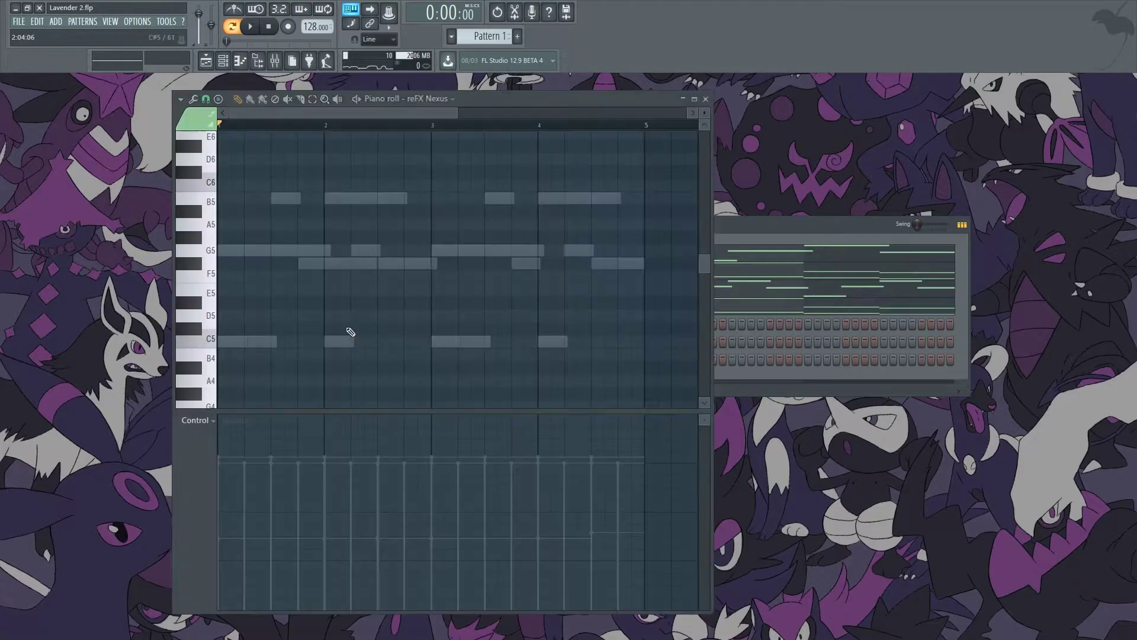
left_click(236, 342)
left_click_drag(319, 344, 639, 349)
left_click(812, 220)
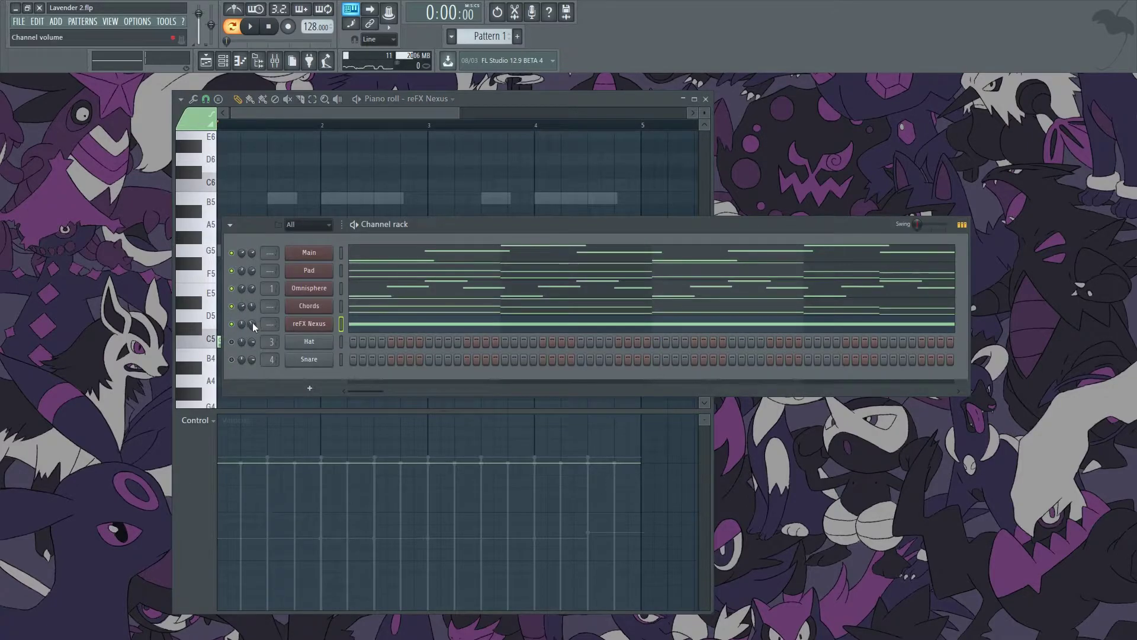
Step: Set the Nexus reverb mix to about 72 and its channel volume to about 49%, and play the pattern
left_click_drag(407, 237, 510, 236)
left_click(413, 325)
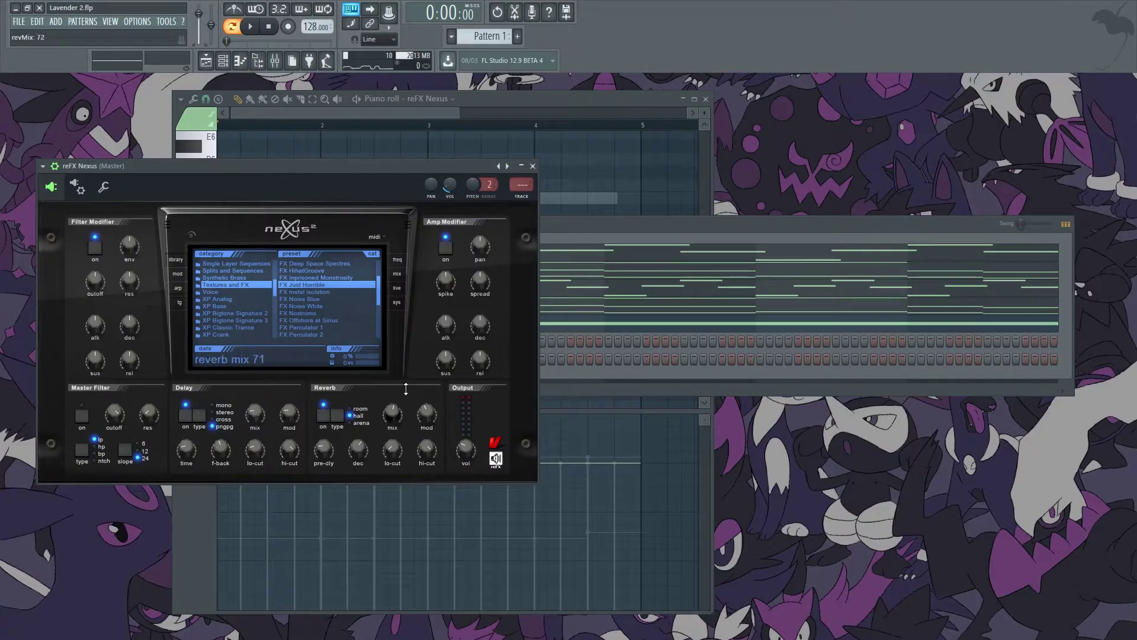
left_click(531, 166)
key("space")
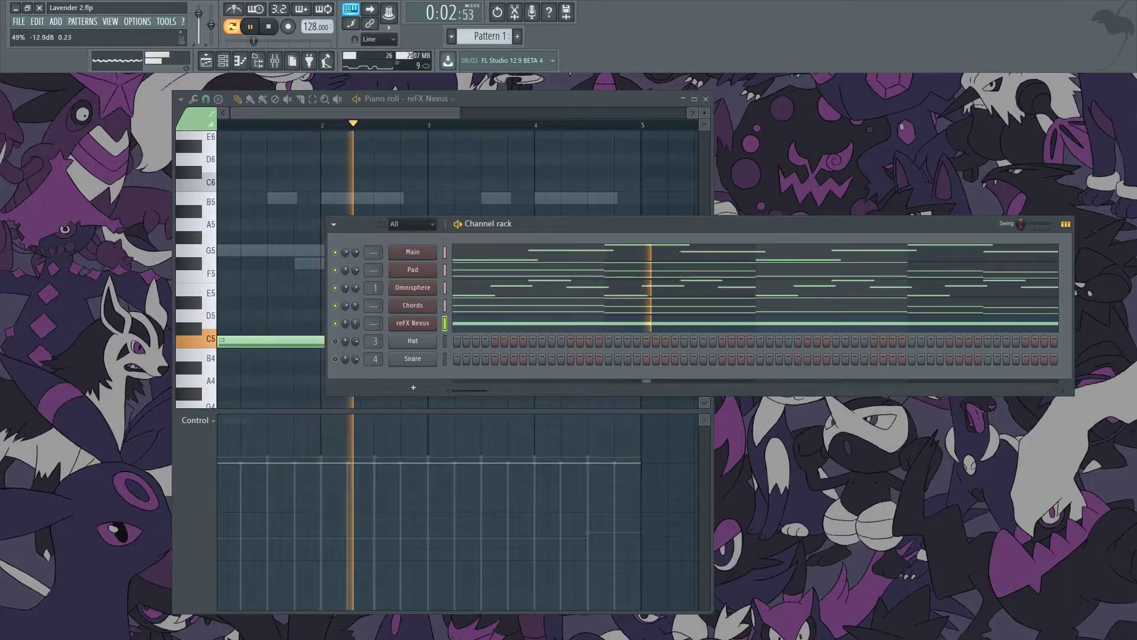
Step: Solo reFX Nexus, pan it about 31% left, and bring the other channels back in
right_click(335, 324)
key("space")
key("space")
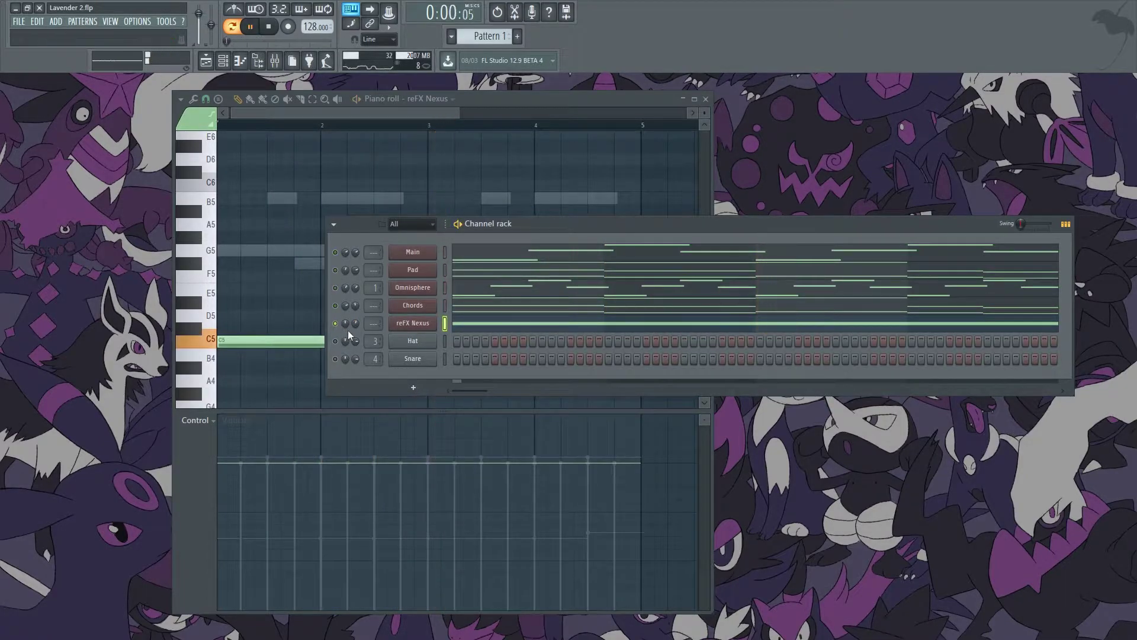
left_click_drag(346, 323, 346, 307)
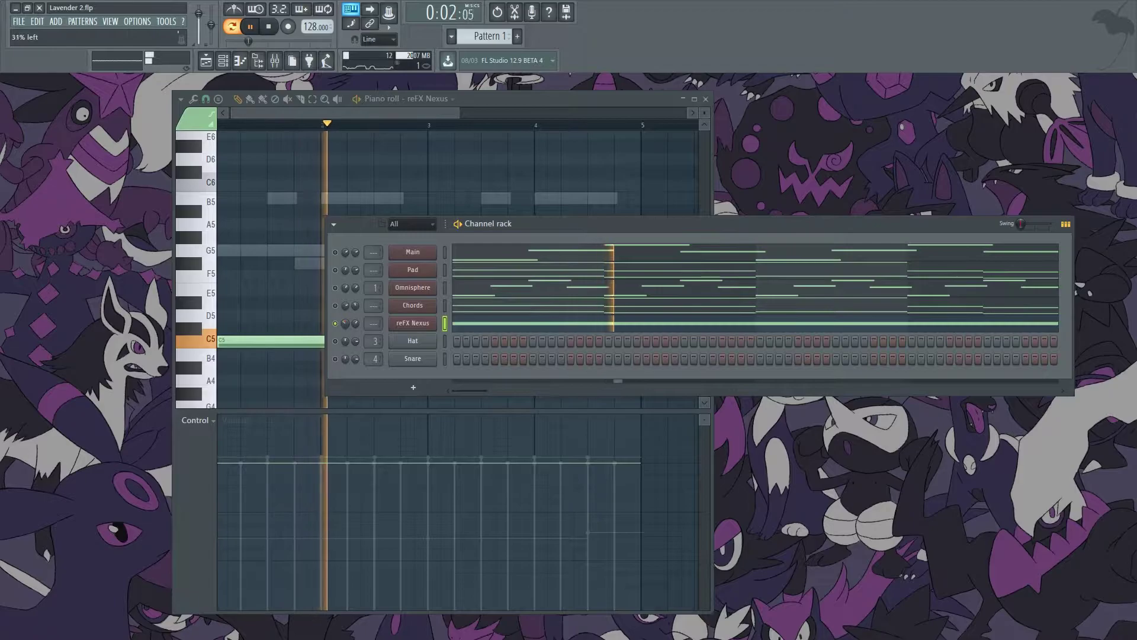
right_click(336, 324)
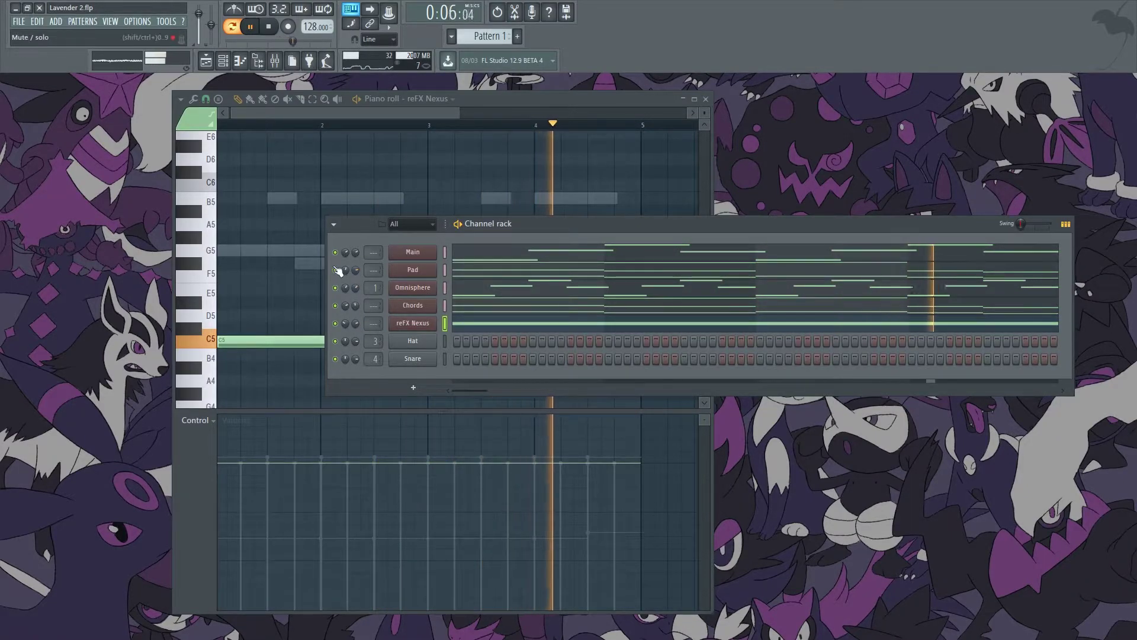
Step: Stop playback and check where the reFX Nexus, Chords and Omnisphere notes end around bar 5
left_click(705, 99)
key("space")
left_click(508, 325)
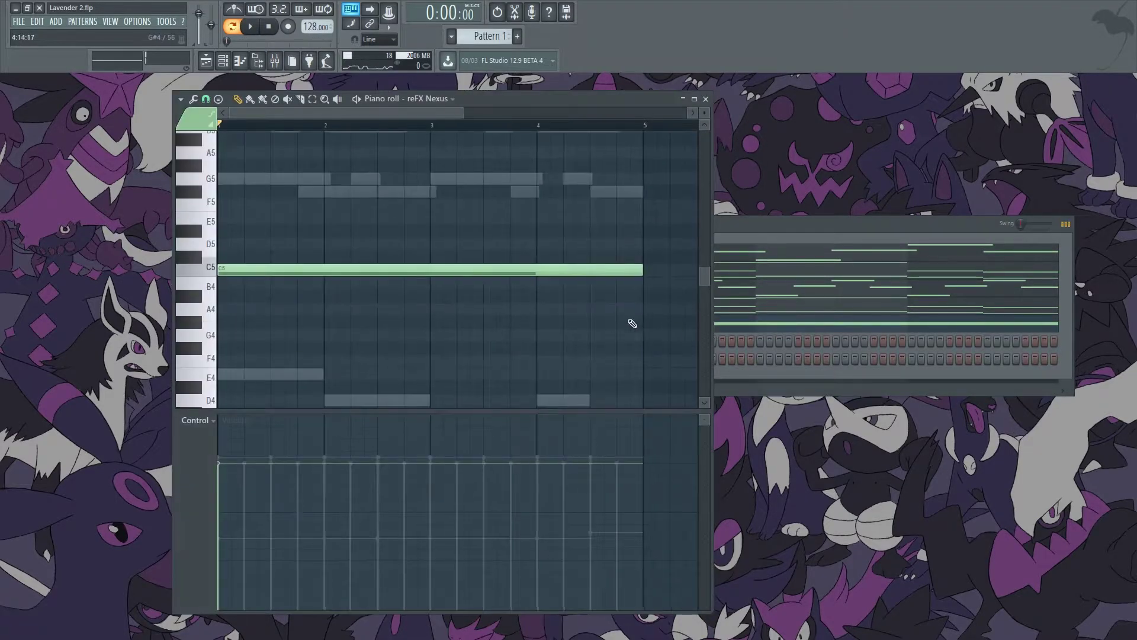
left_click(828, 330)
left_click(828, 306)
left_click(827, 307)
left_click(726, 305)
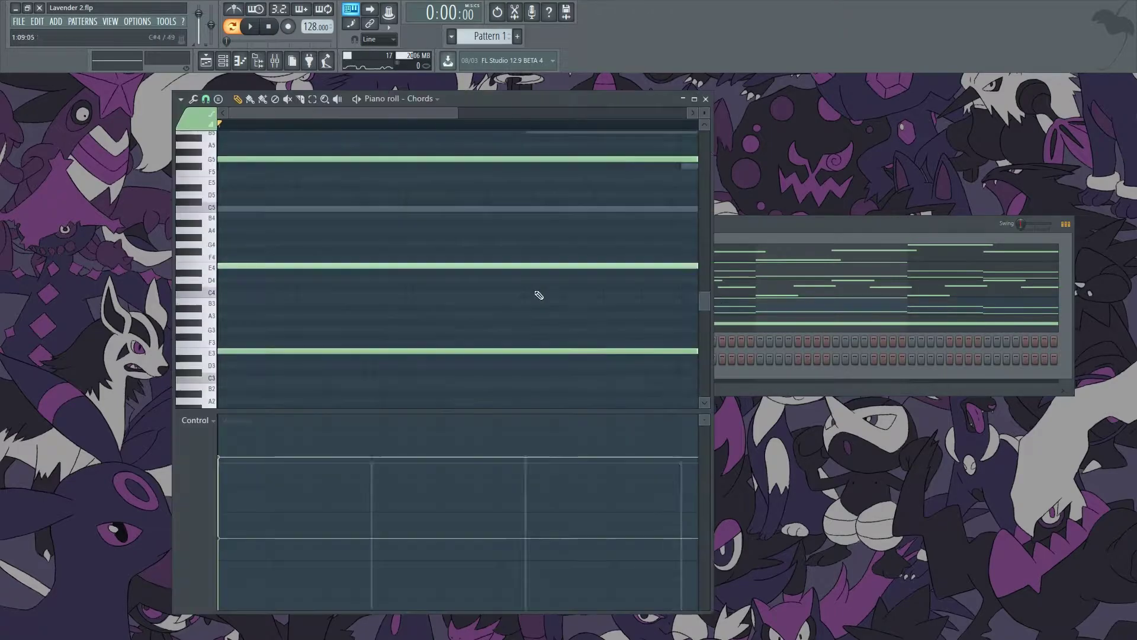
left_click(856, 295)
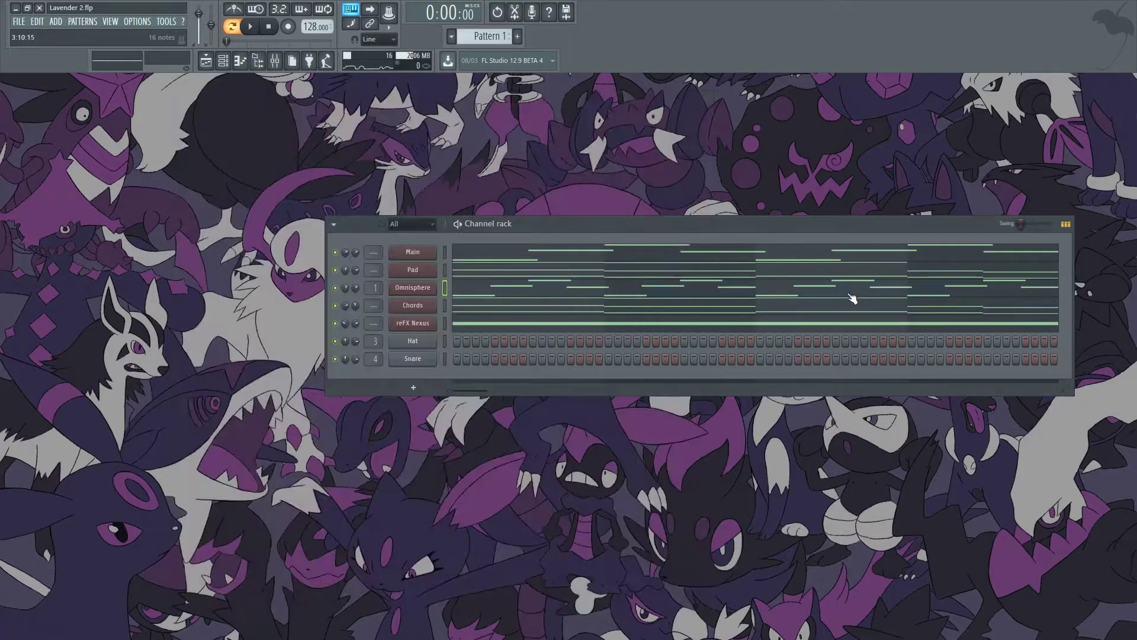
left_click(677, 296)
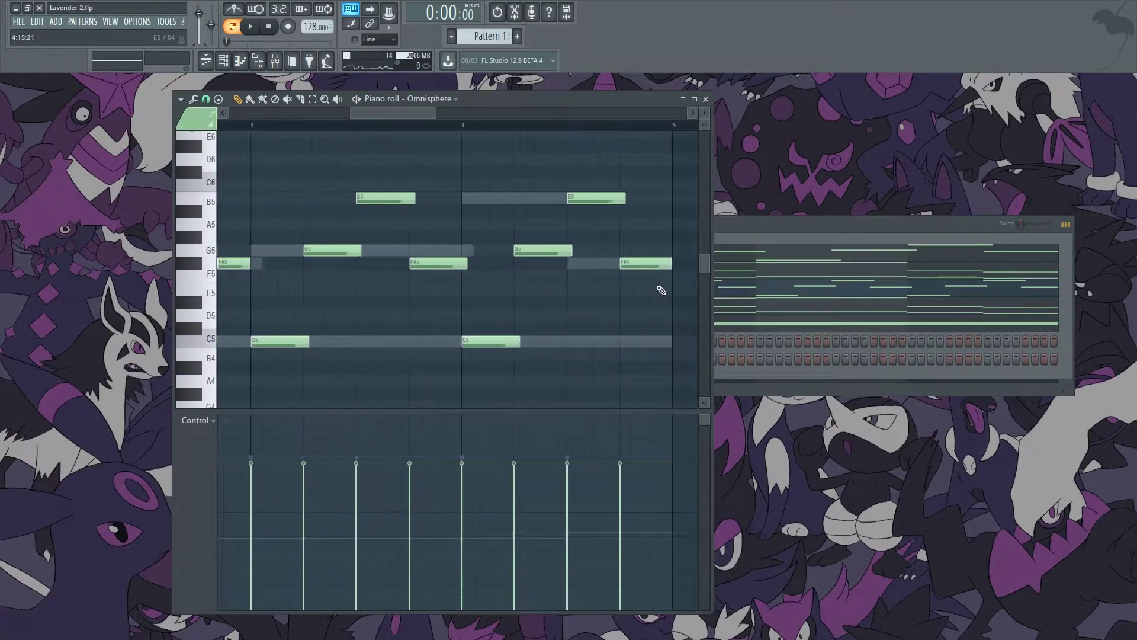
left_click_drag(411, 114, 443, 113)
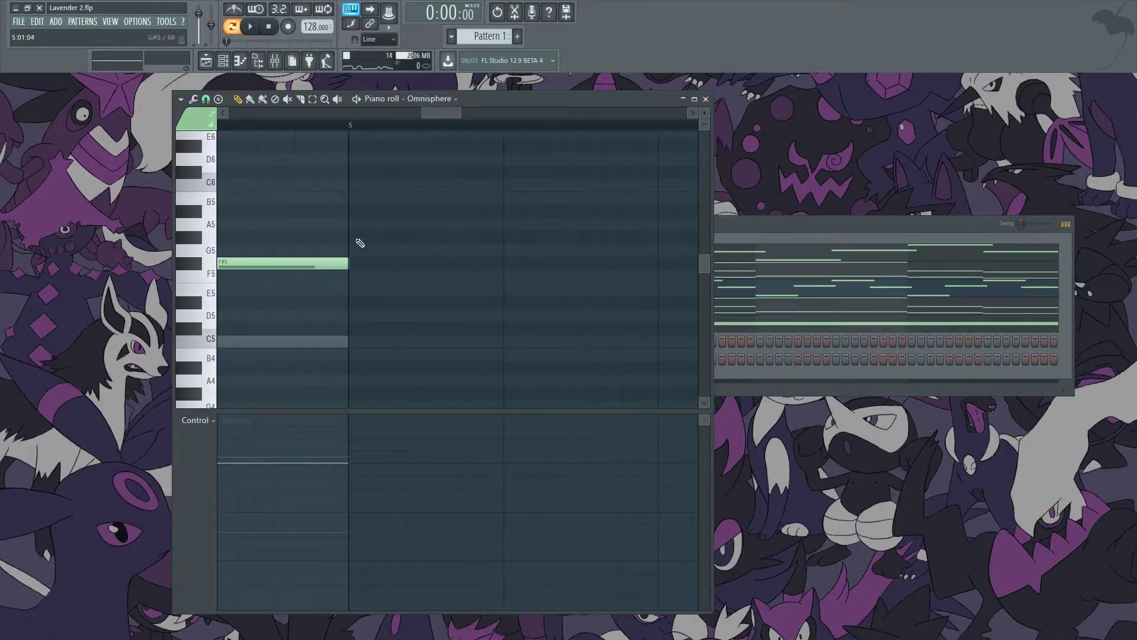
left_click(877, 294)
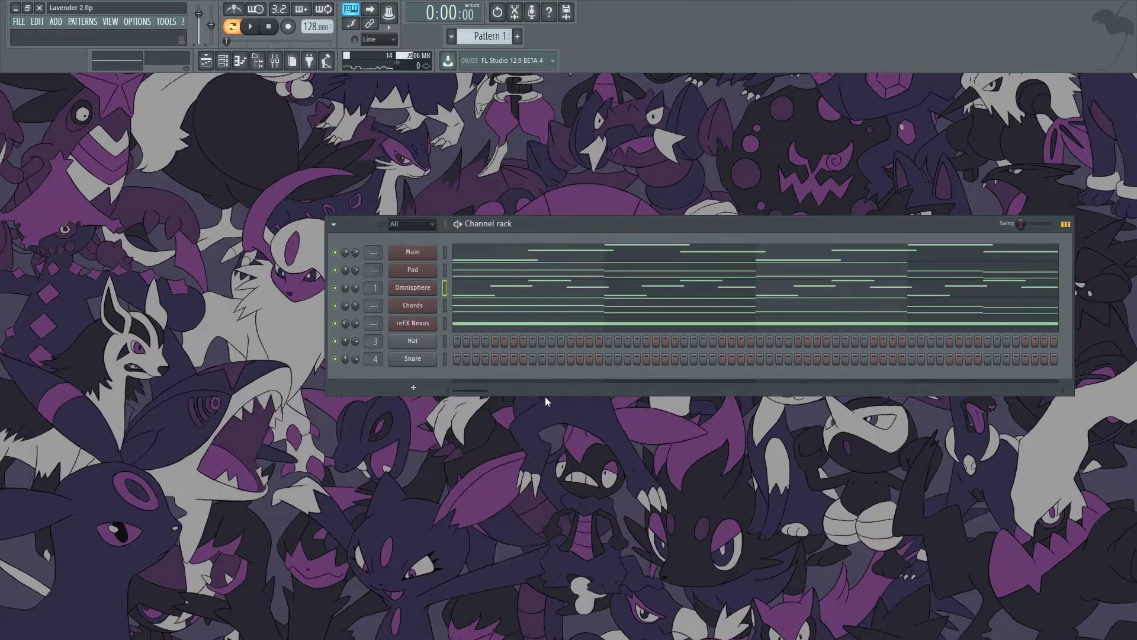
Step: Examine the pattern's end in the channel rack and the end of the sustained reFX Nexus note at bar 5
left_click_drag(466, 391, 929, 398)
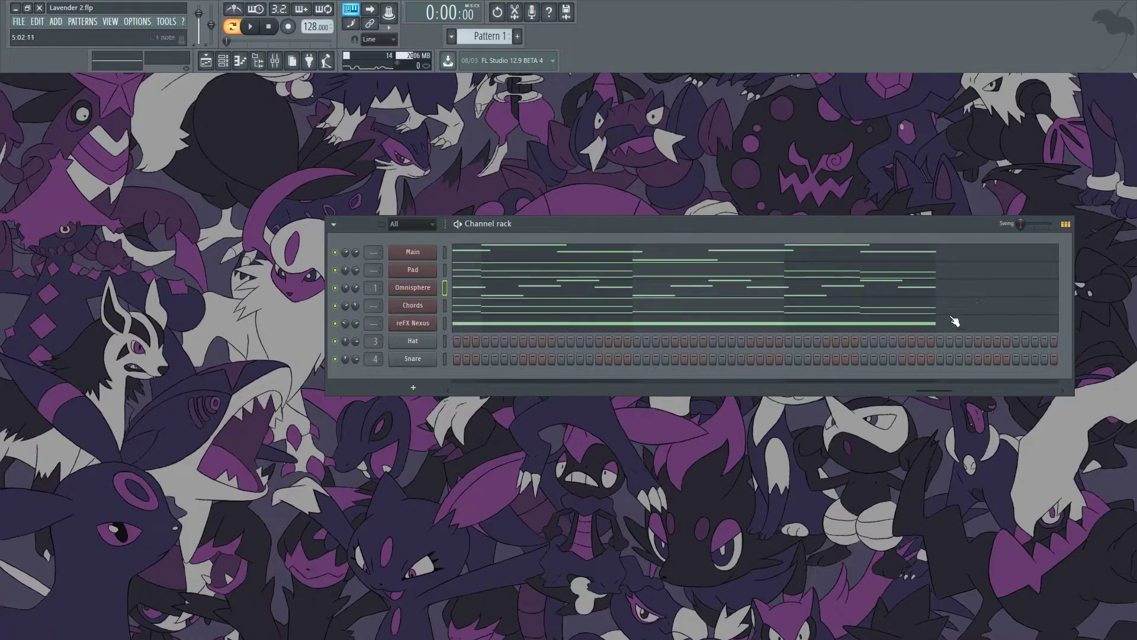
left_click(939, 330)
left_click(939, 330)
left_click(758, 325)
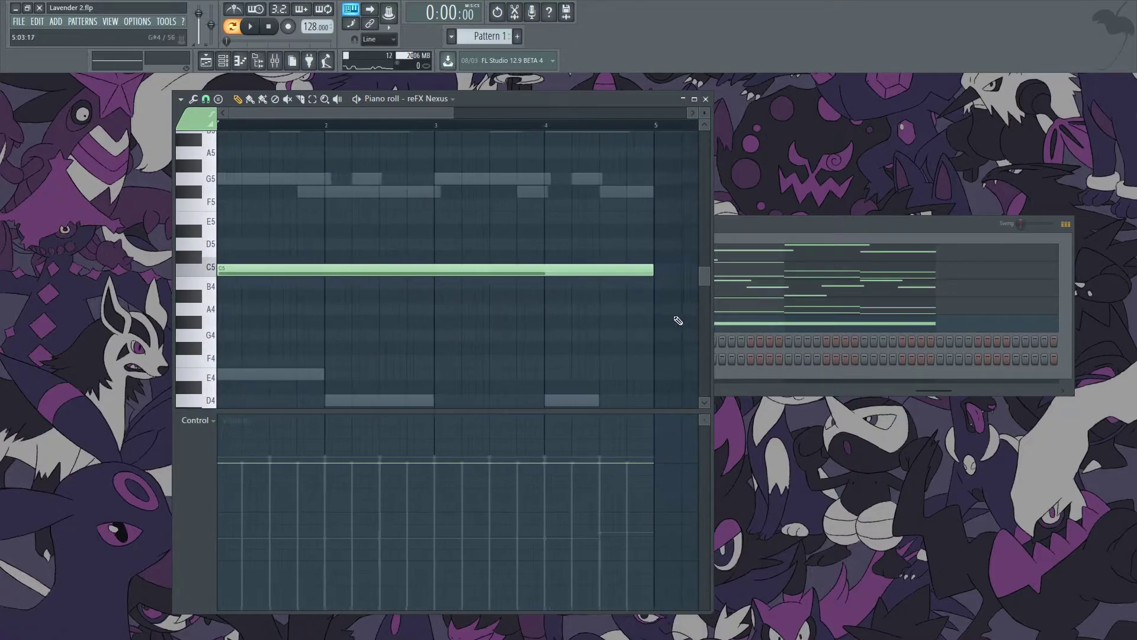
scroll(677, 320, "down", 6)
scroll(675, 310, "up", 6)
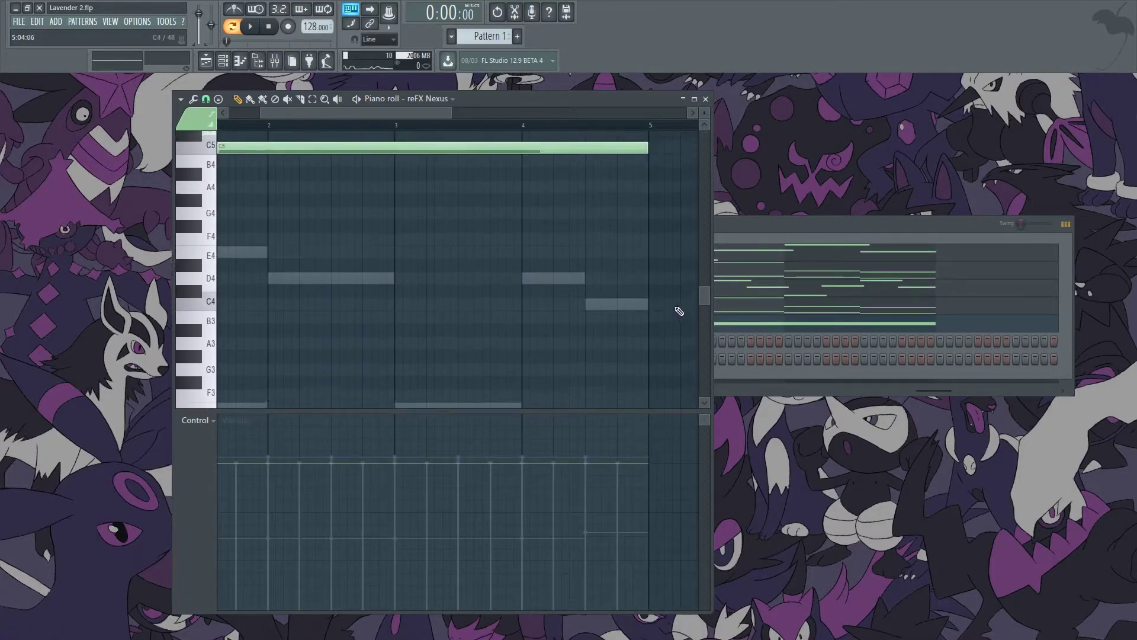
scroll(657, 296, "up", 2, "ctrl")
scroll(619, 353, "up", 4, "ctrl")
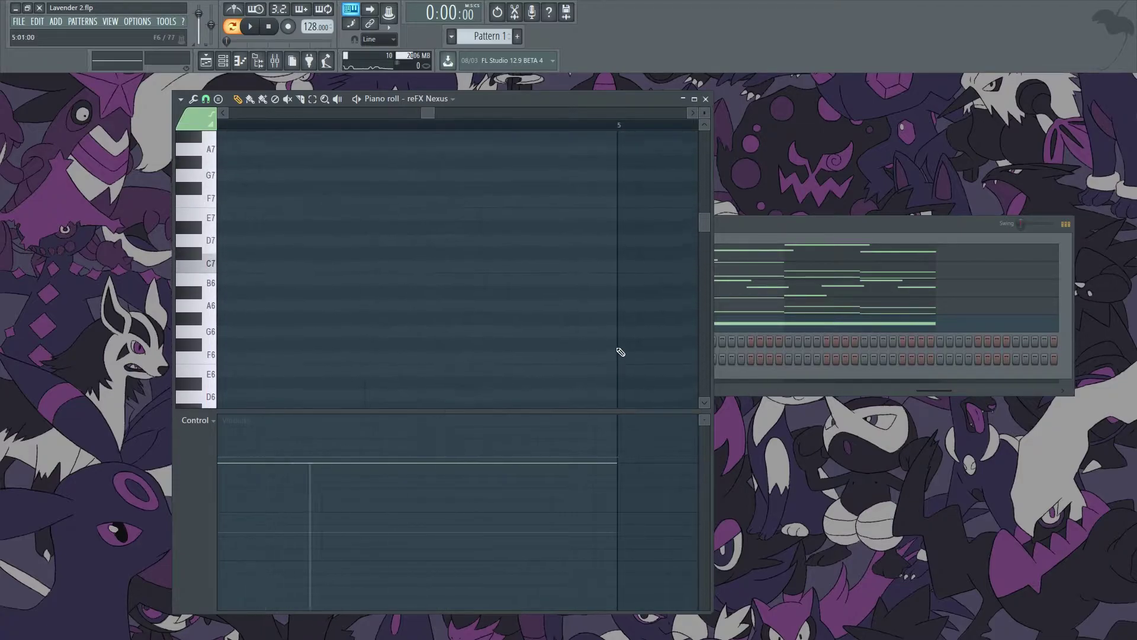
Step: Trim the overhang of the Main channel's last F#5 note at bar 5 and close the piano roll
left_click(906, 294)
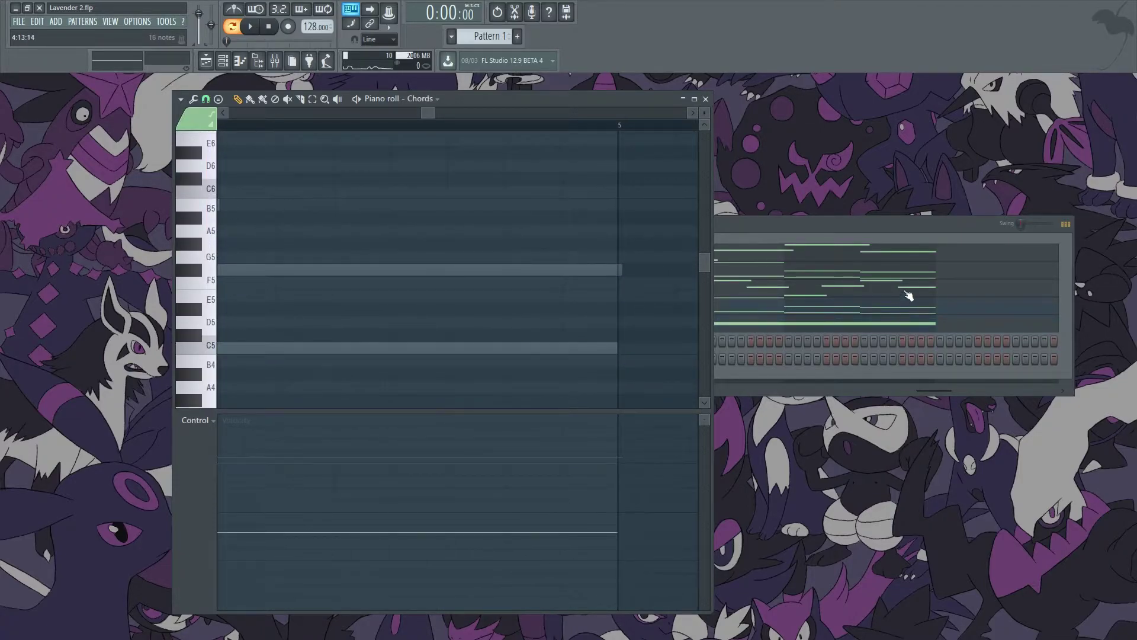
left_click(874, 280)
left_click(881, 257)
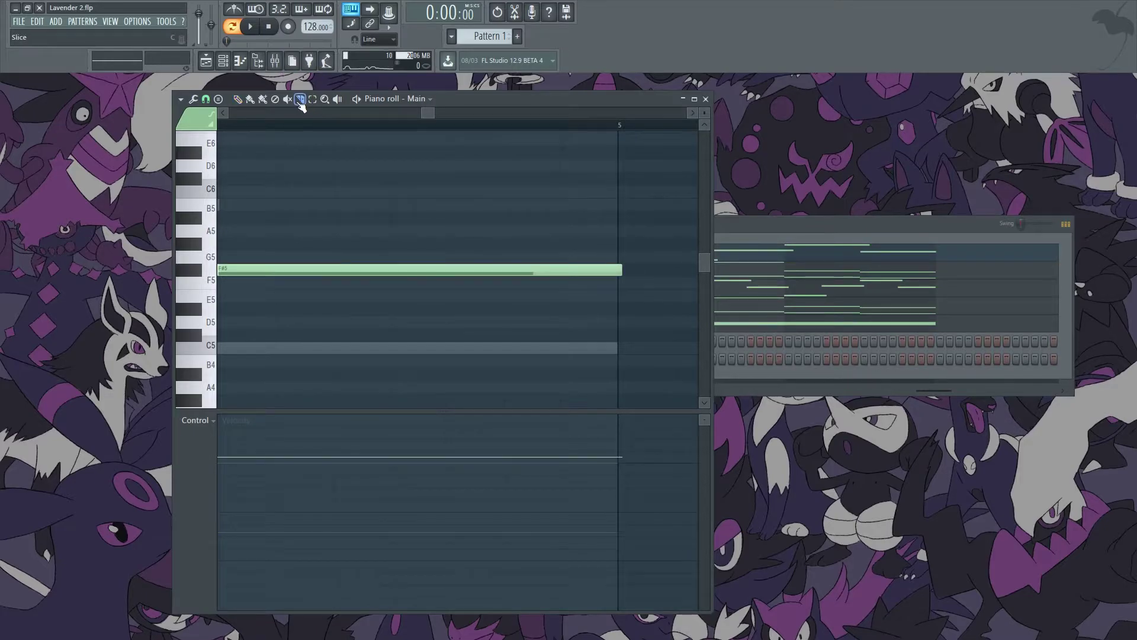
left_click_drag(622, 289, 638, 295)
left_click(706, 100)
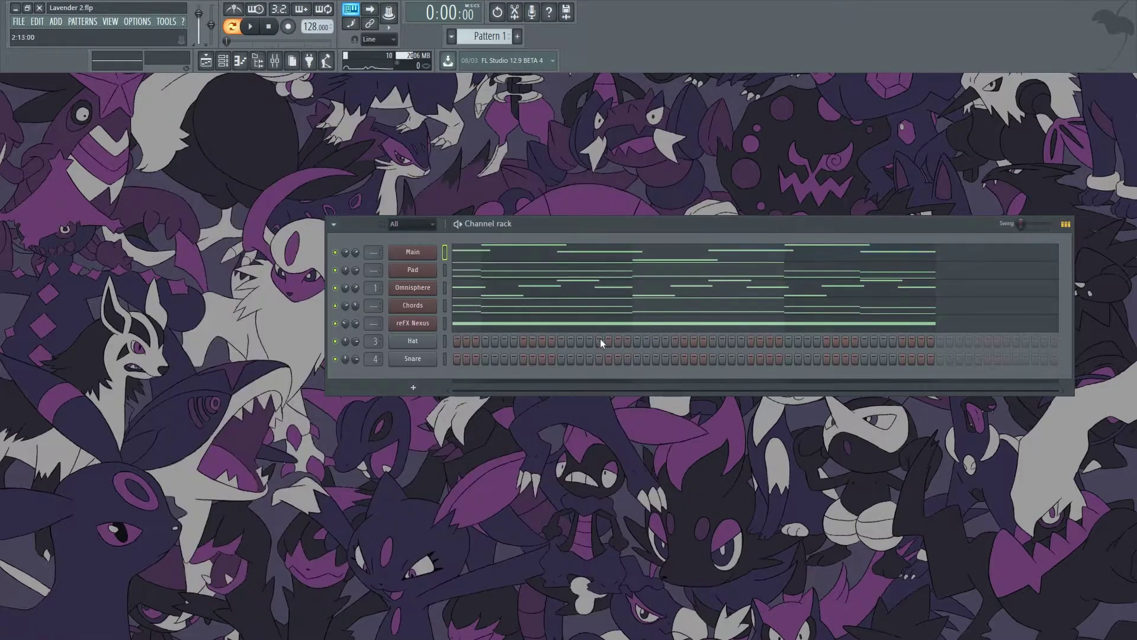
Step: Bypass the Backmask effect on the Omnisphere mixer track during playback, close the mixer and stop playback
key("space")
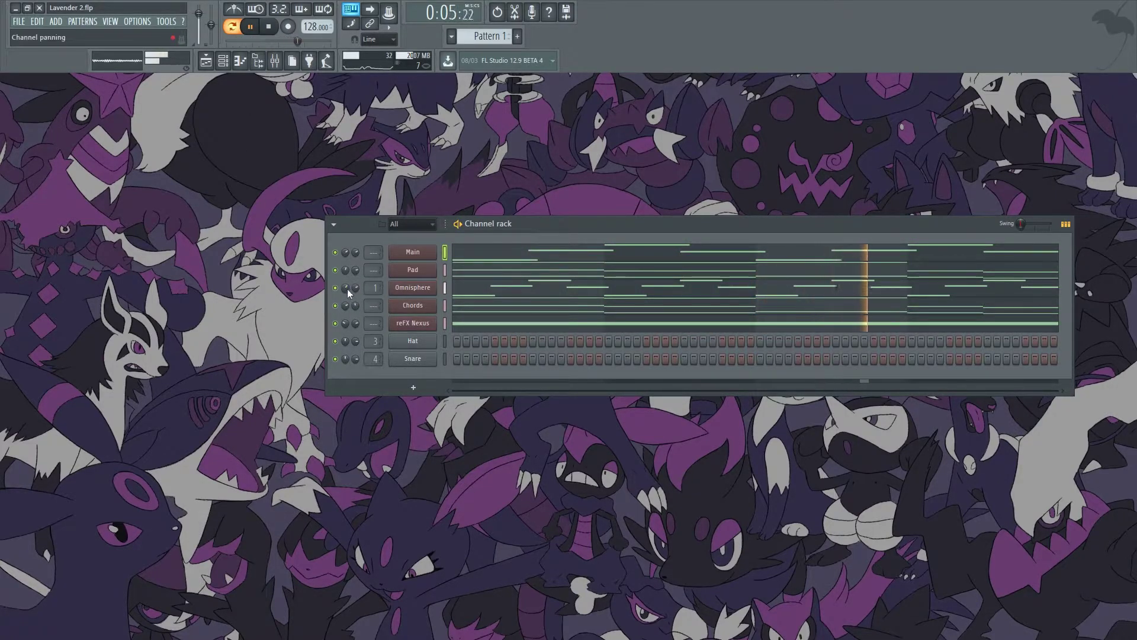
left_click(276, 61)
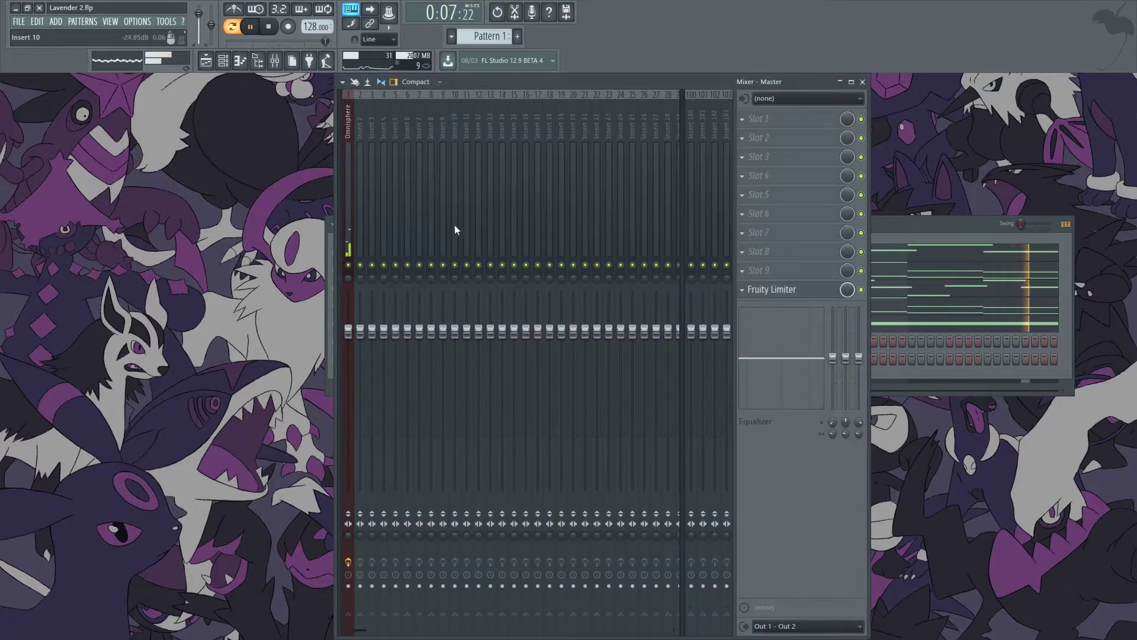
left_click(960, 239)
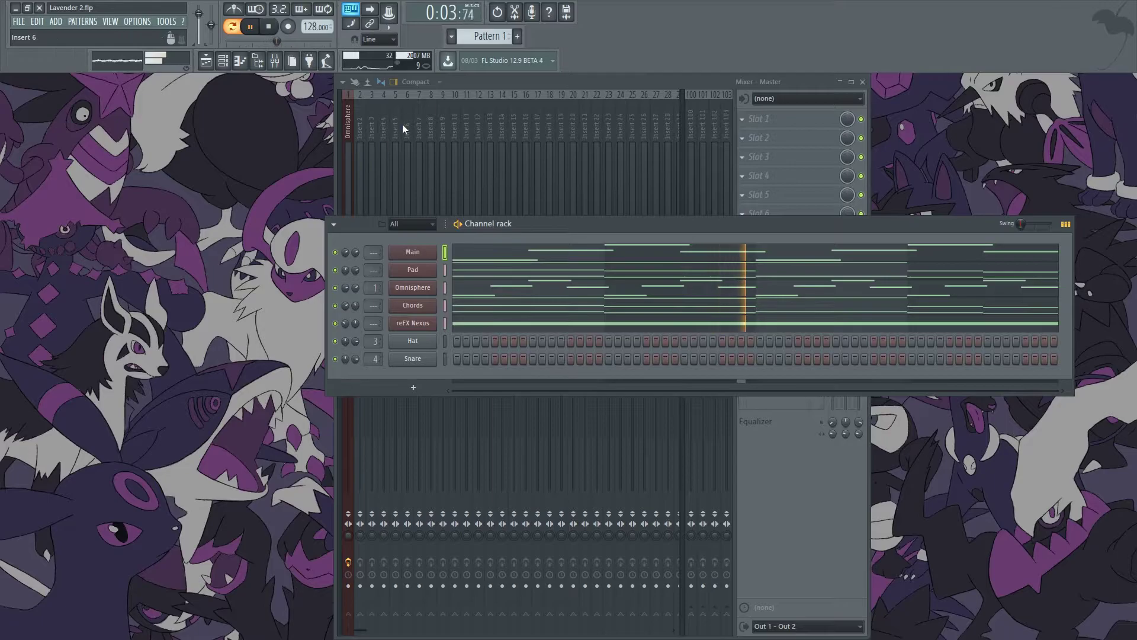
left_click(347, 137)
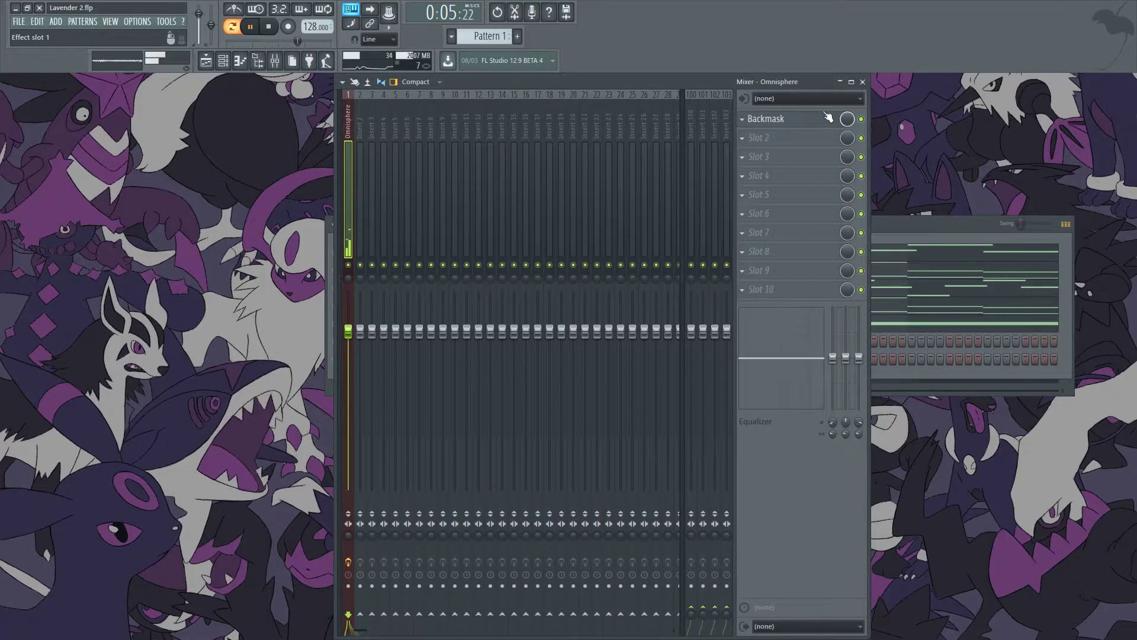
left_click(862, 120)
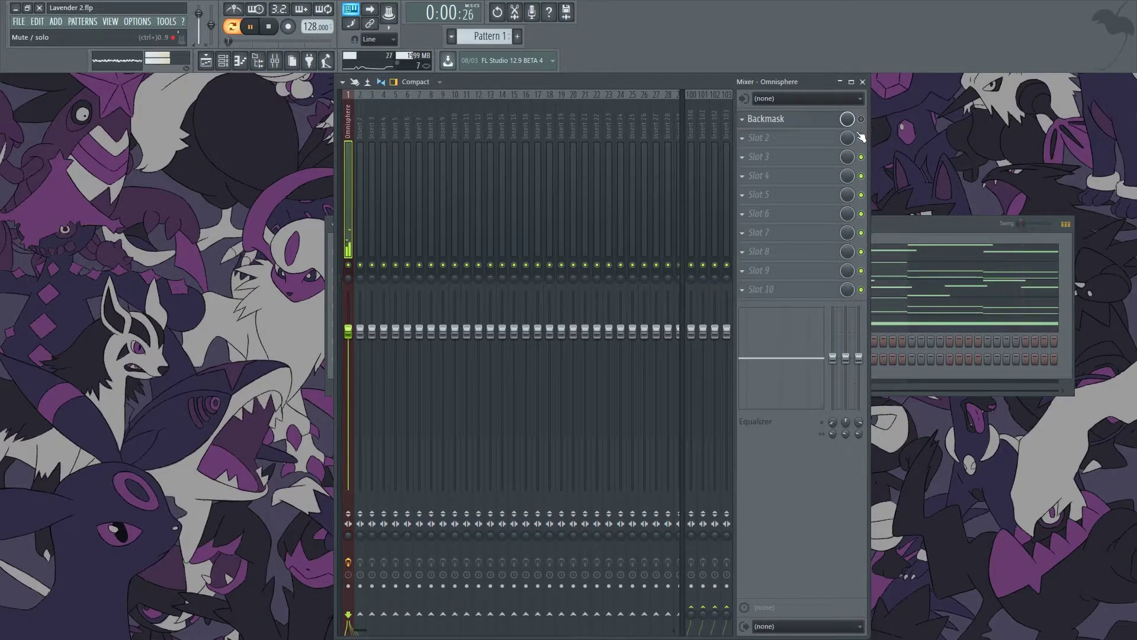
left_click(862, 82)
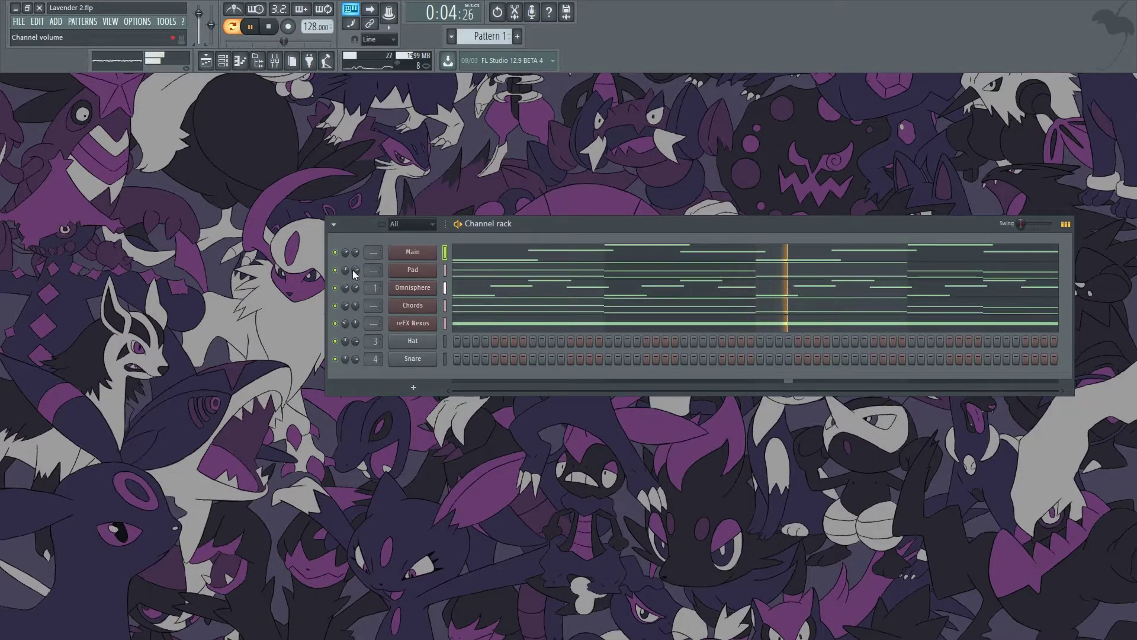
left_click(268, 26)
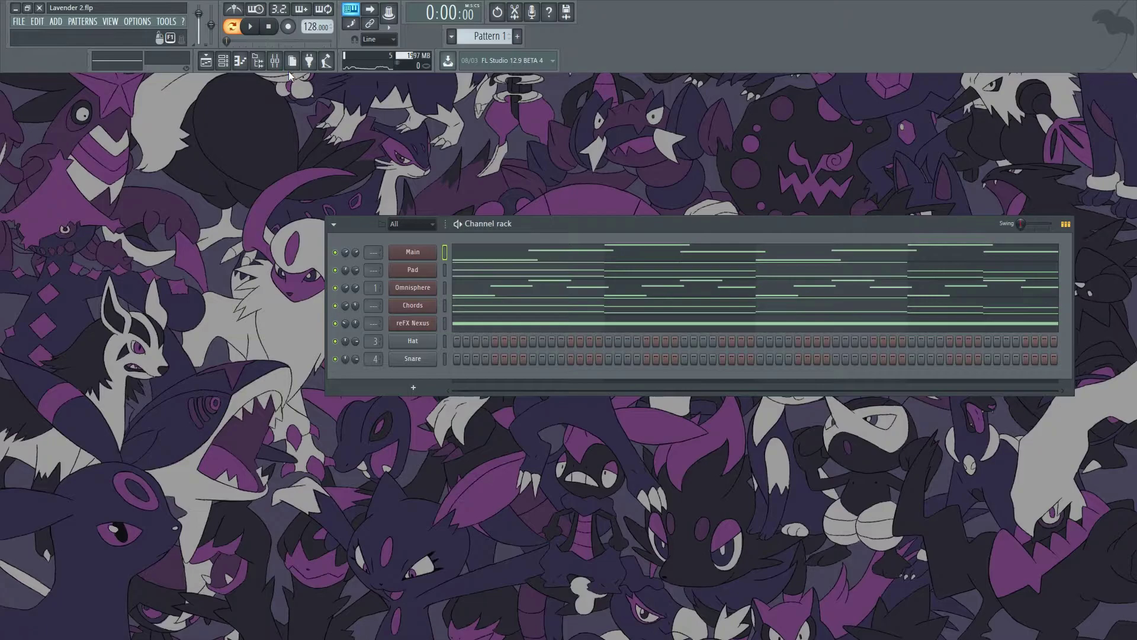
Step: Check the Omnisphere notes in the piano roll and its mixer track during playback
left_click_drag(638, 227, 566, 217)
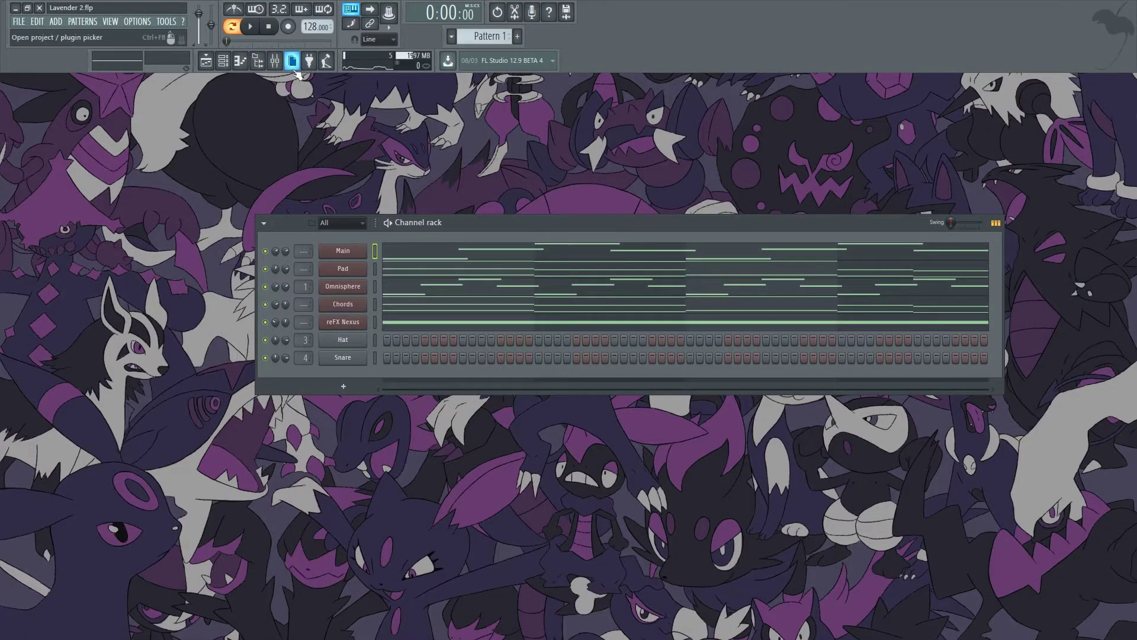
left_click(399, 290)
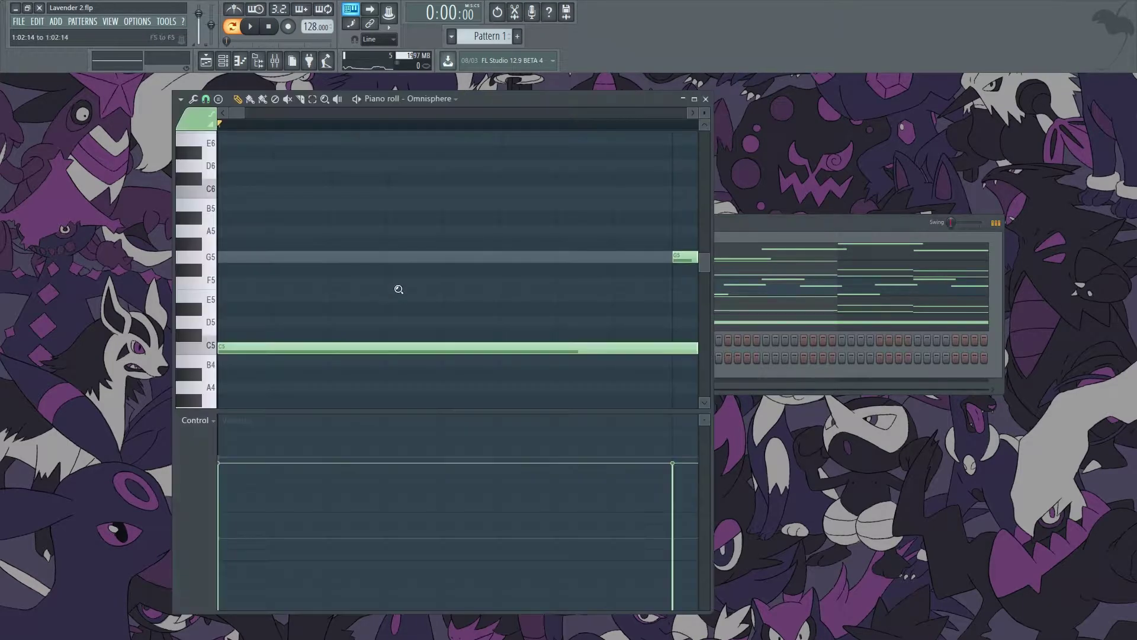
left_click(698, 99)
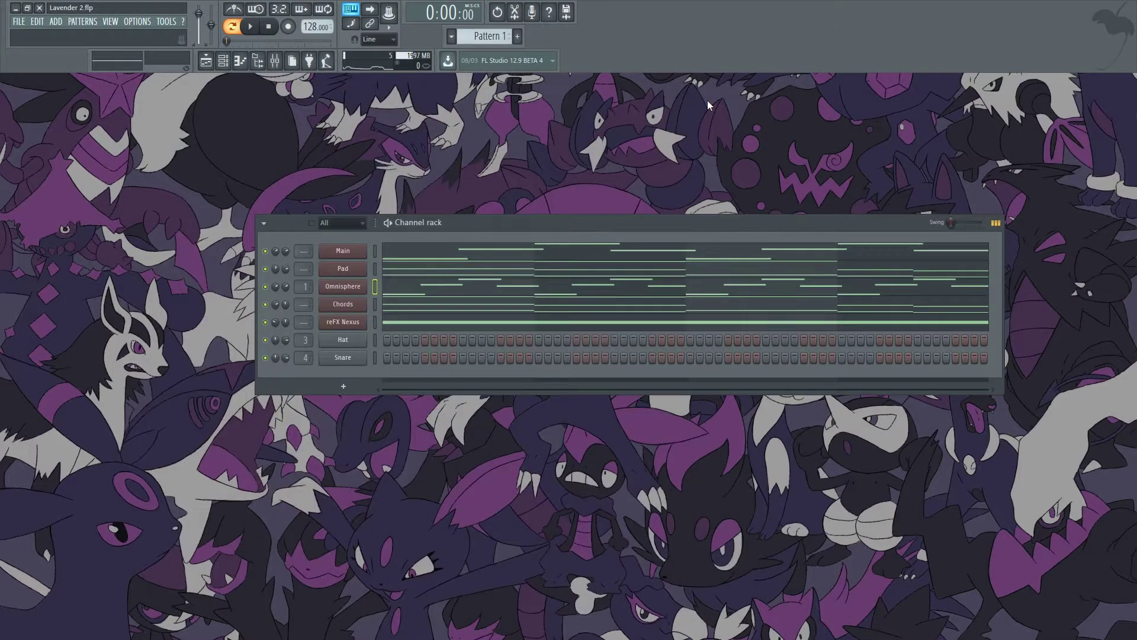
left_click(274, 60)
key("space")
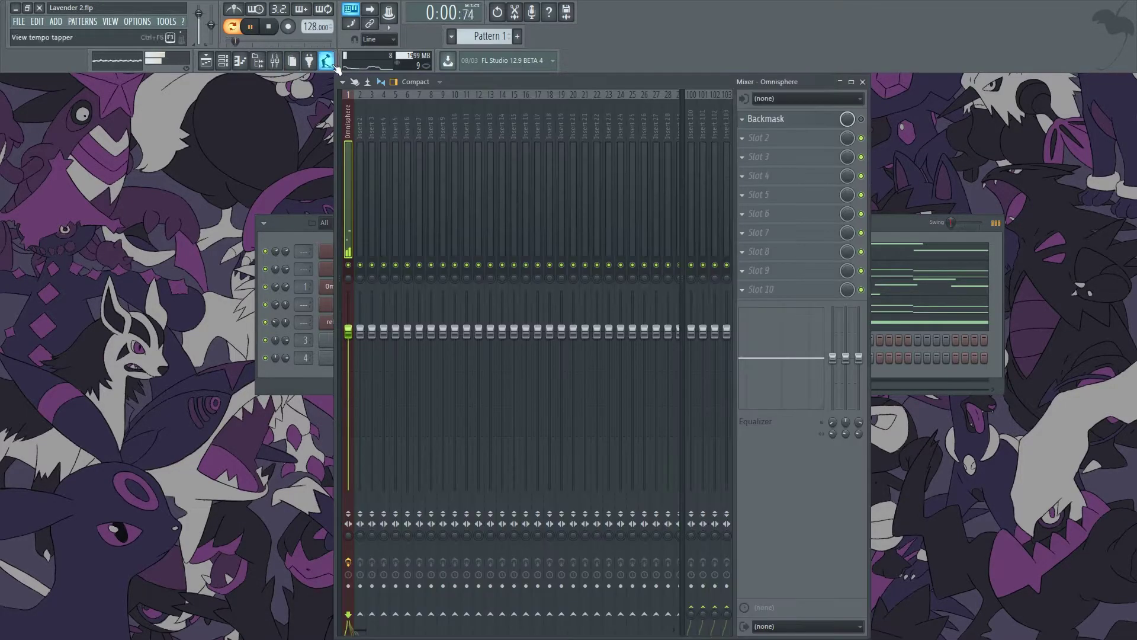
key("F9")
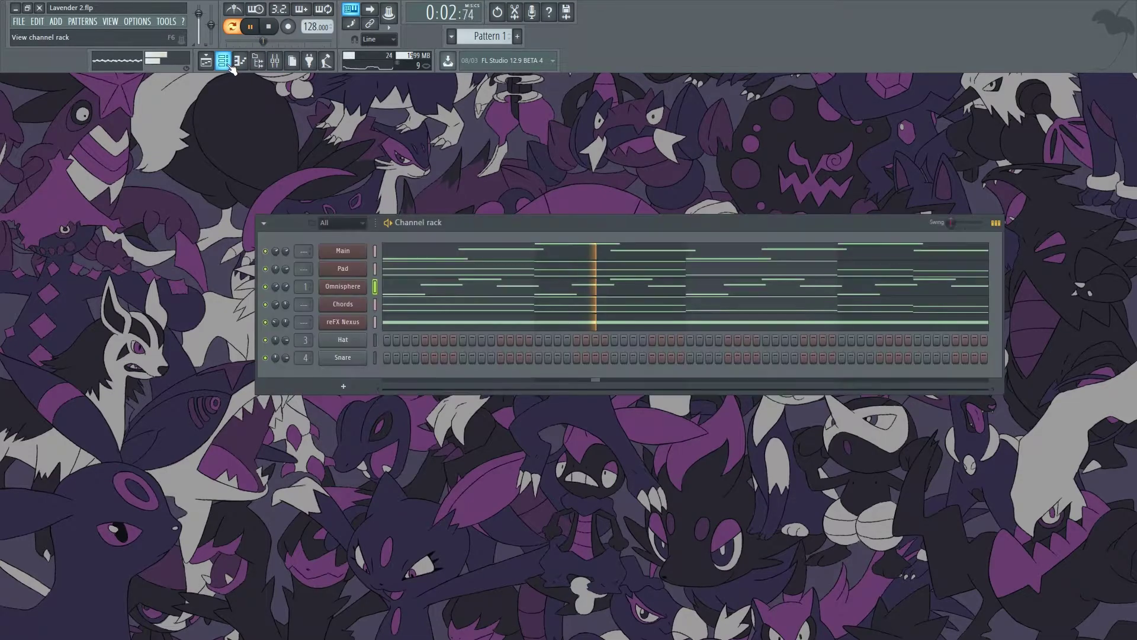
Step: Show the browser, stop playback and expand the 808 folder of the Rxllout - Cyborg pack
left_click(240, 60)
left_click(240, 60)
left_click(257, 61)
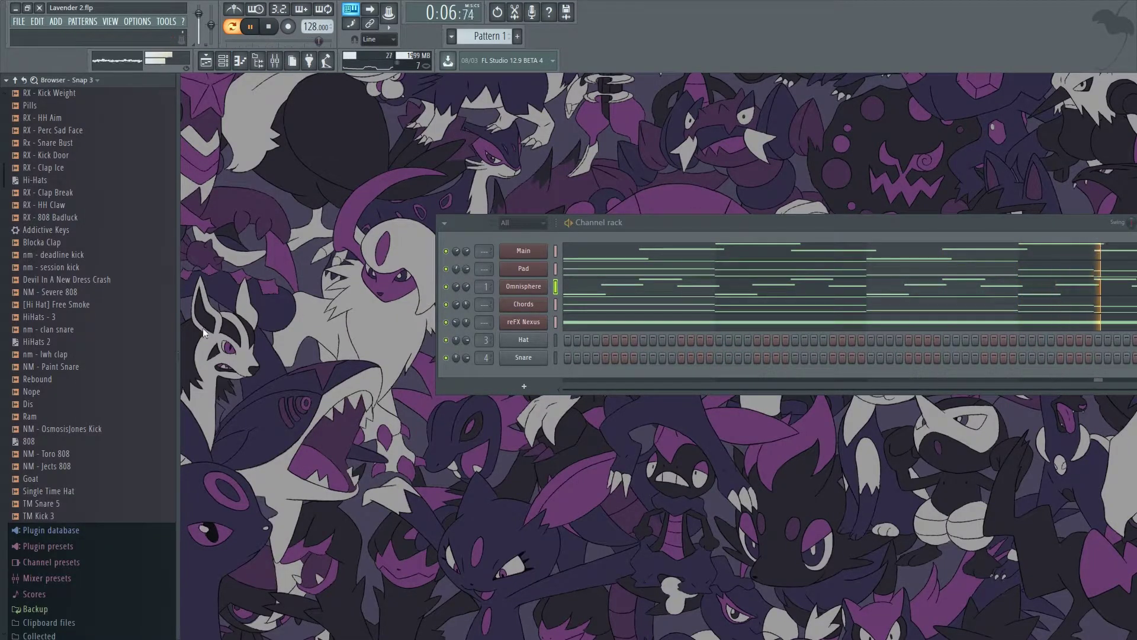
scroll(91, 382, "up", 2)
key("space")
scroll(91, 382, "down", 15)
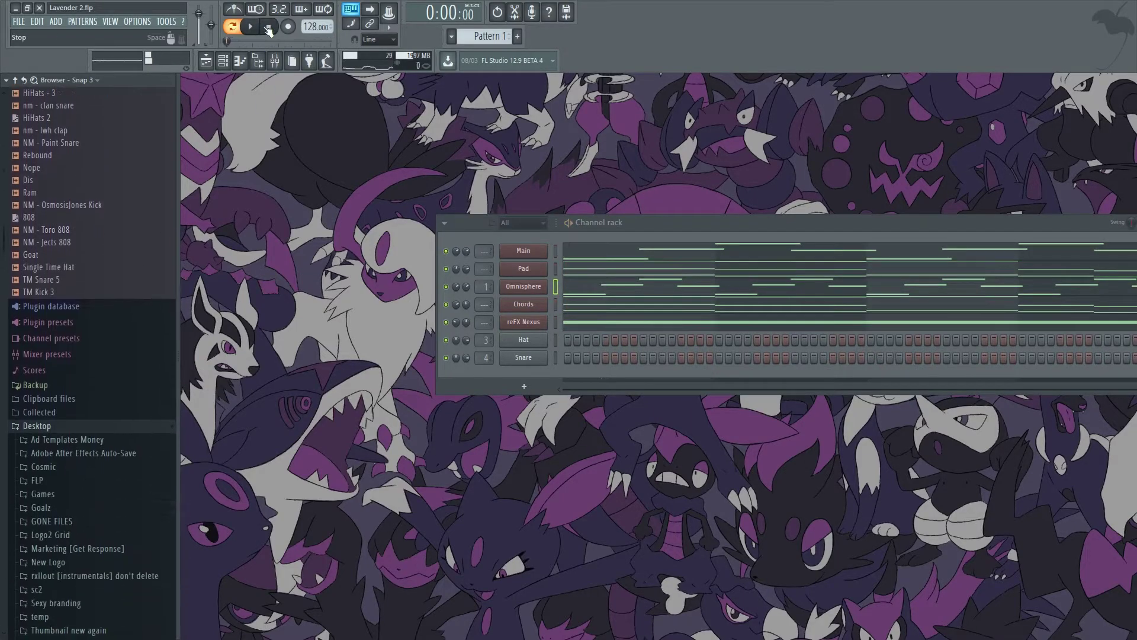
left_click(50, 458)
scroll(50, 458, "down", 5)
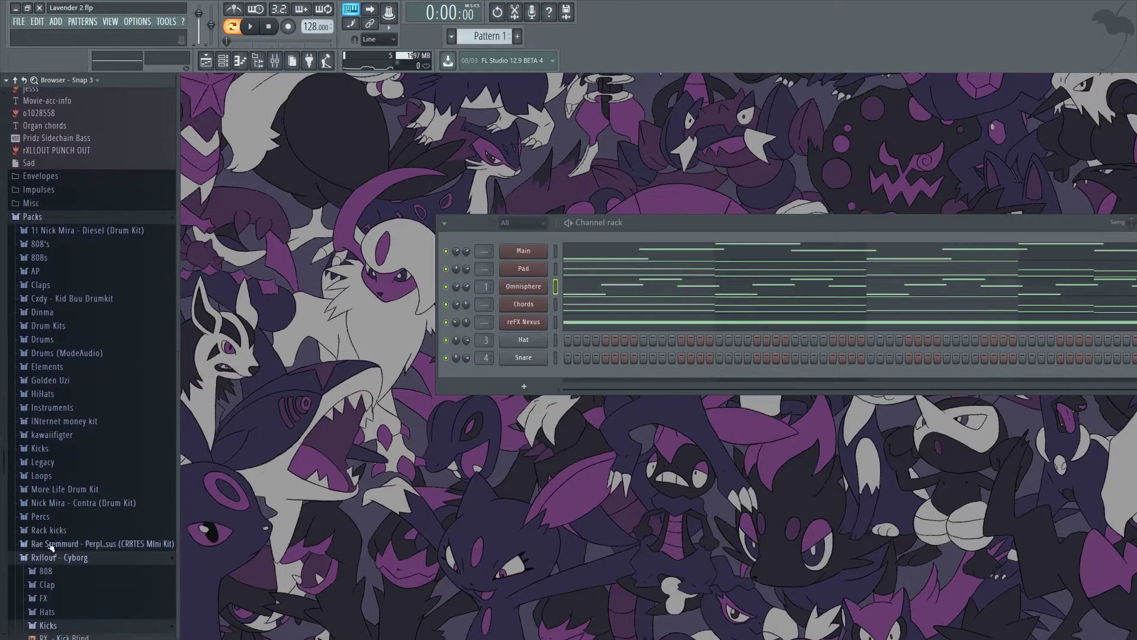
scroll(60, 553, "down", 5)
left_click(46, 347)
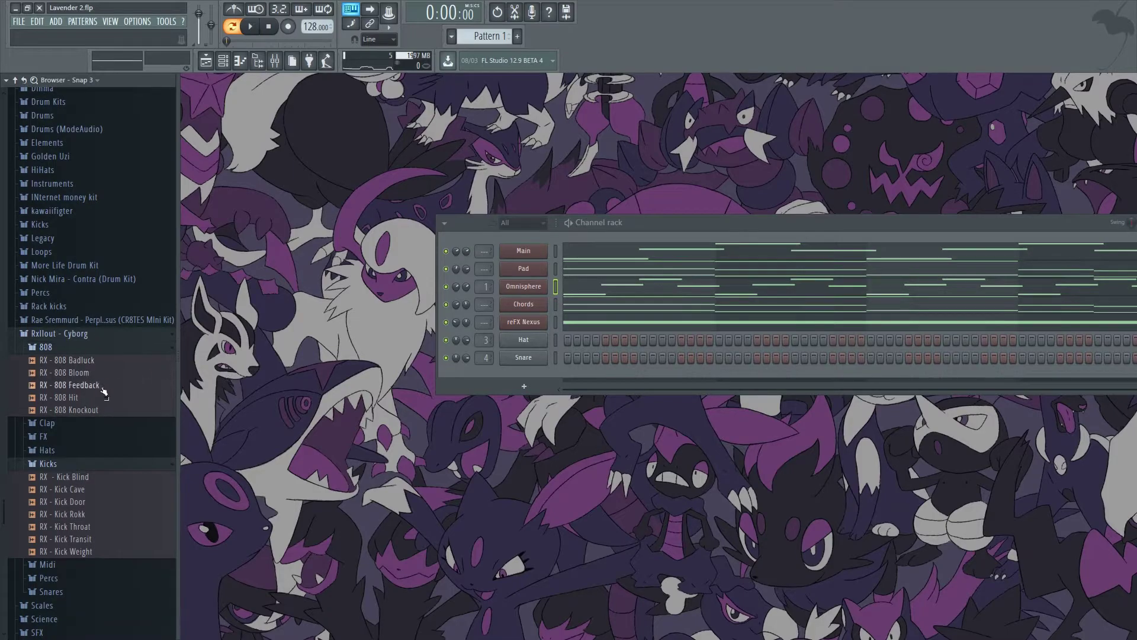
Step: Audition the pack's 808 samples and load RX - 808 Badluck into the Hat channel
left_click(98, 386)
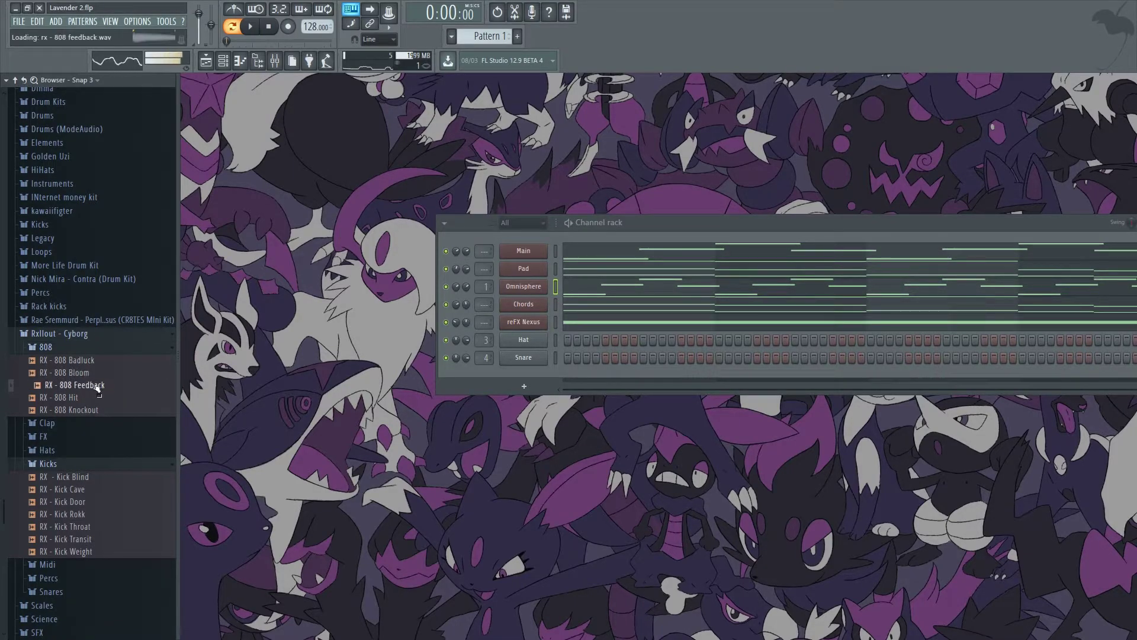
left_click_drag(77, 385, 523, 343)
left_click(122, 430)
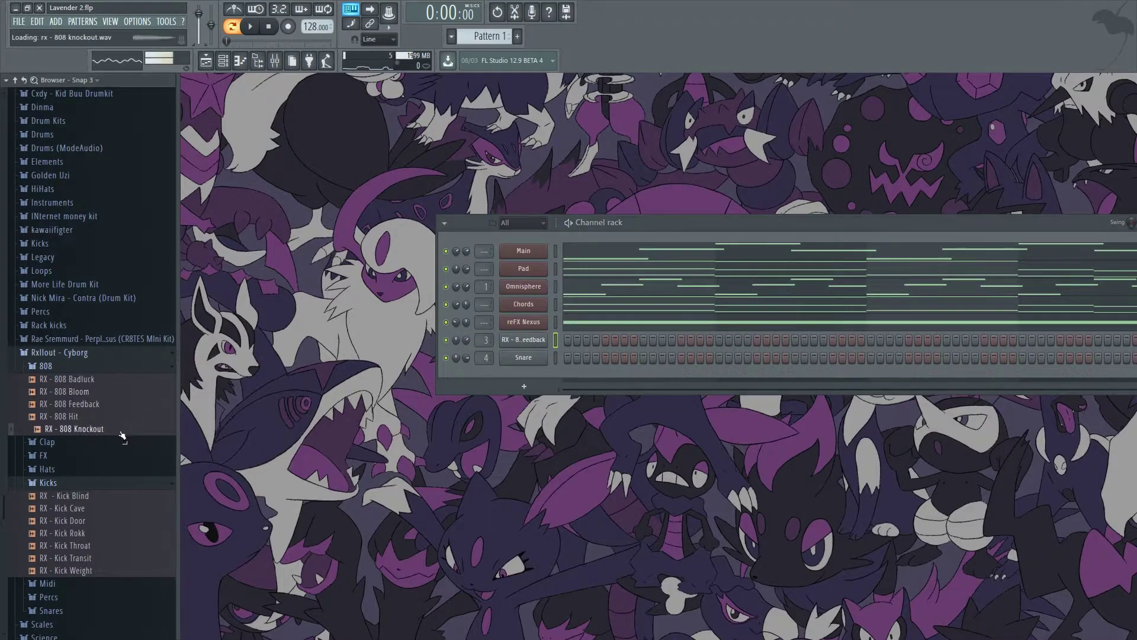
left_click(89, 416)
left_click(83, 404)
left_click_drag(77, 379, 208, 386)
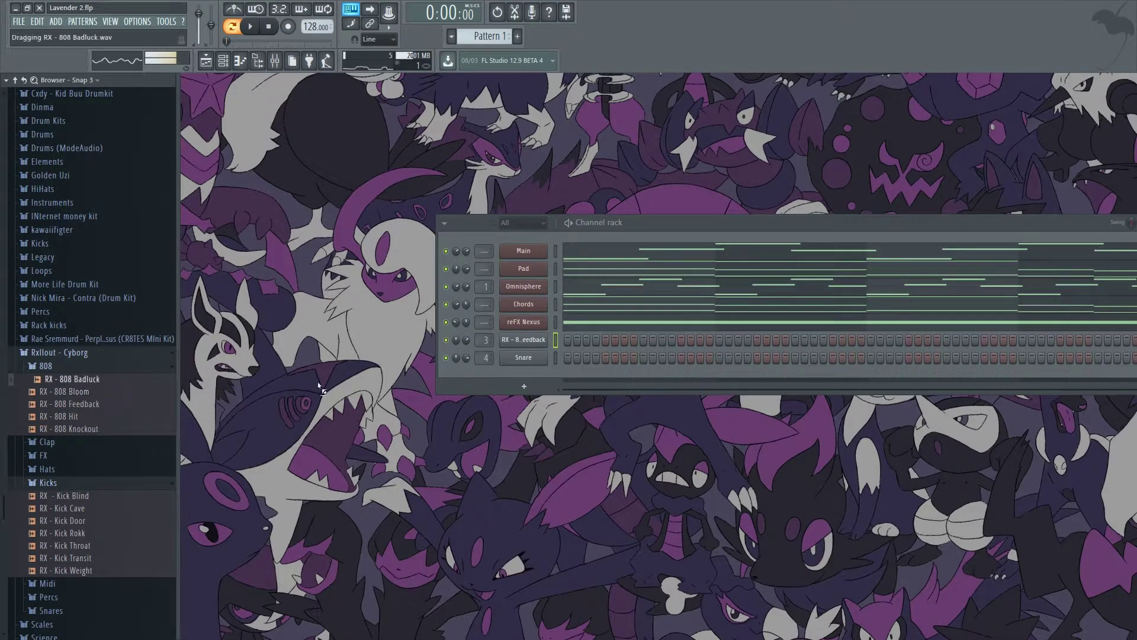
left_click_drag(526, 343, 524, 341)
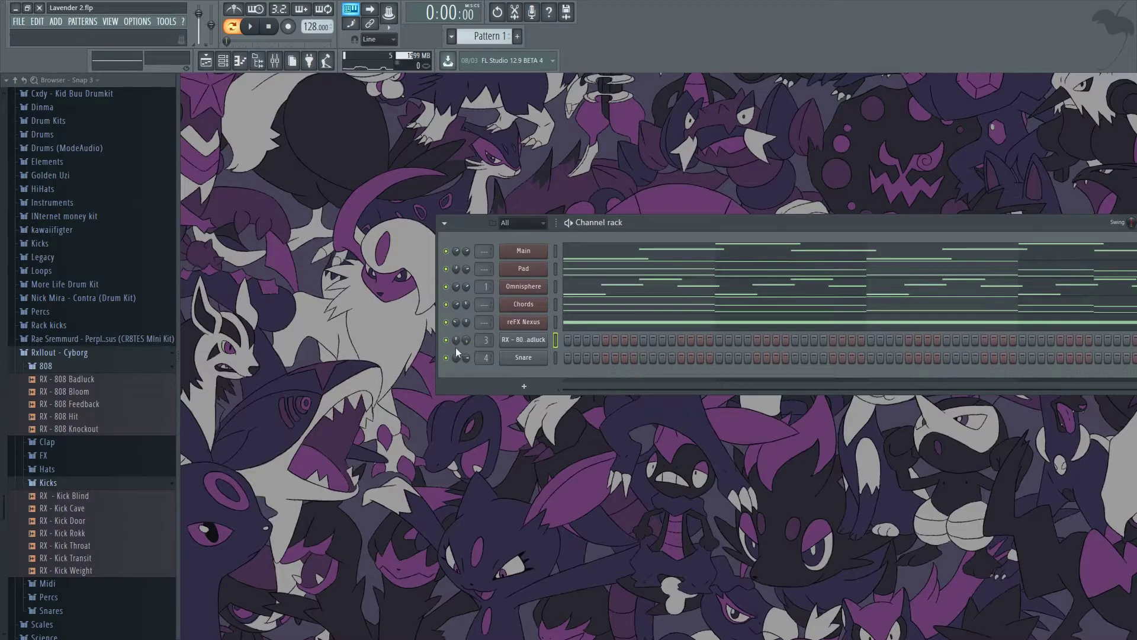
Step: Audition the pack's hi-hats, load RX - HH Aim into the Snare channel and fill every second step
left_click(75, 470)
left_click(86, 495)
left_click(88, 482)
left_click(89, 495)
left_click(95, 507)
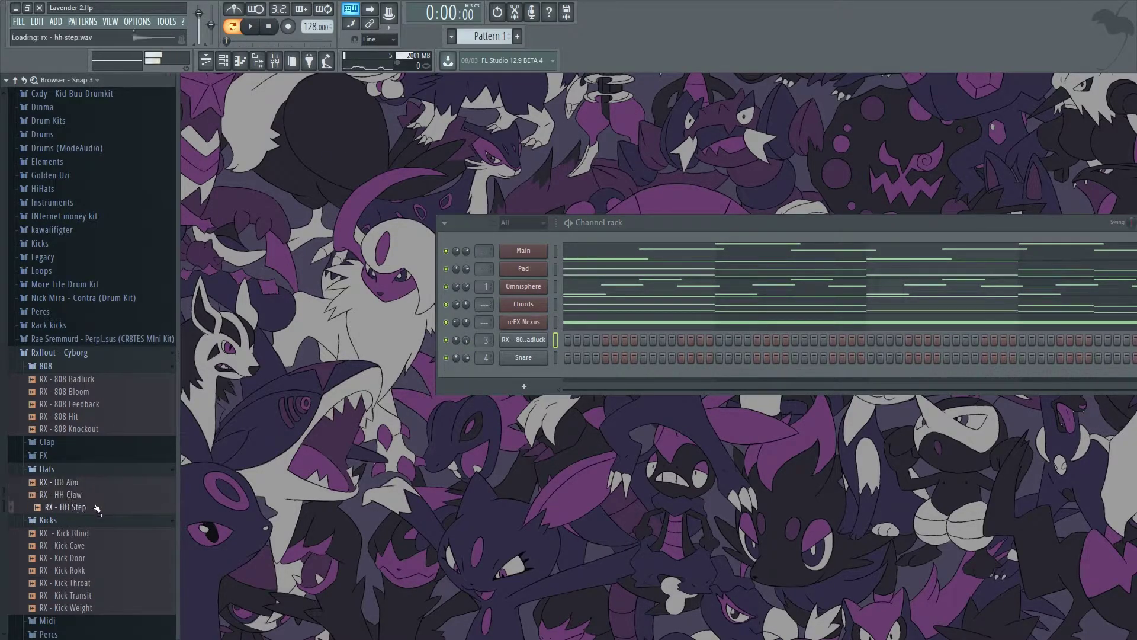
left_click(95, 483)
left_click(89, 494)
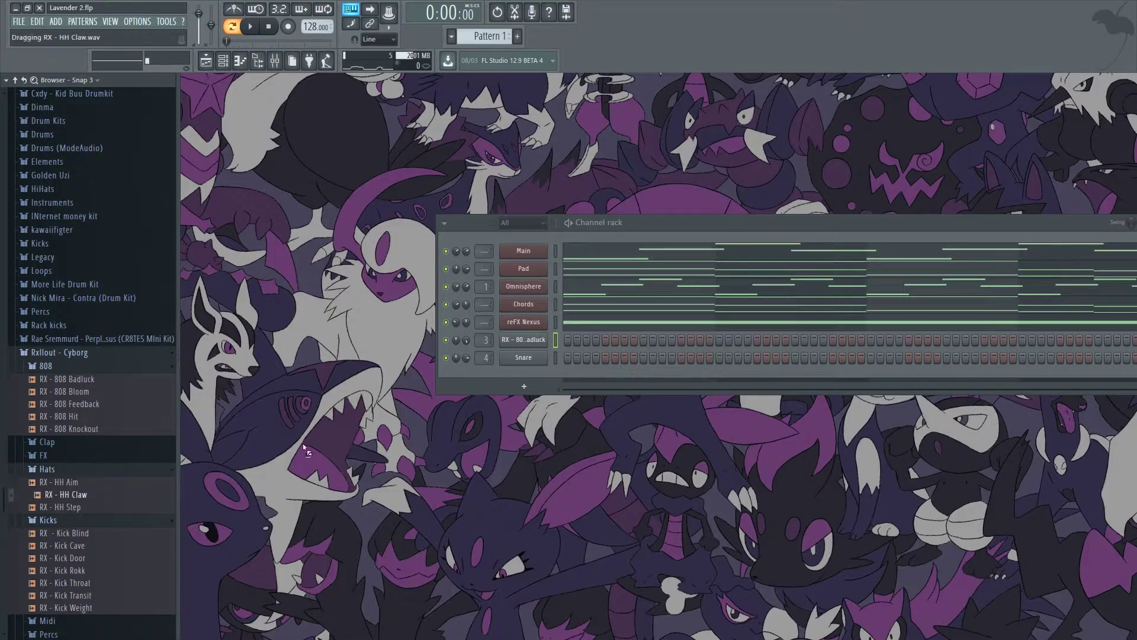
key("Up")
left_click_drag(186, 426, 540, 359)
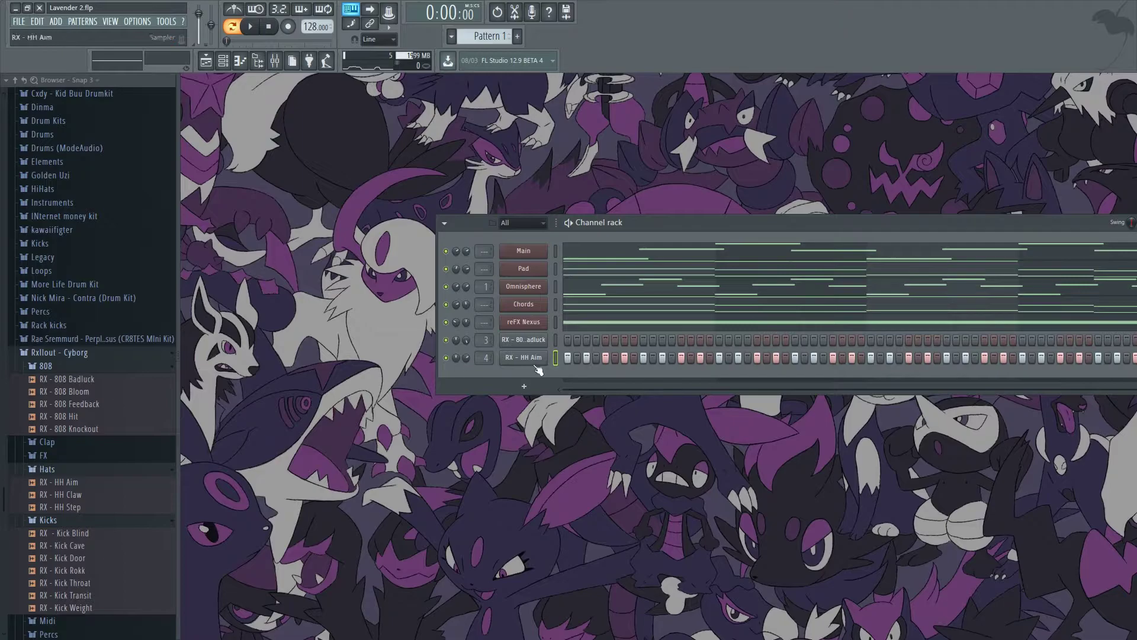
Step: Add RX - Clap Break from the pack's Clap folder as a new channel with a hit on step 9
left_click(71, 441)
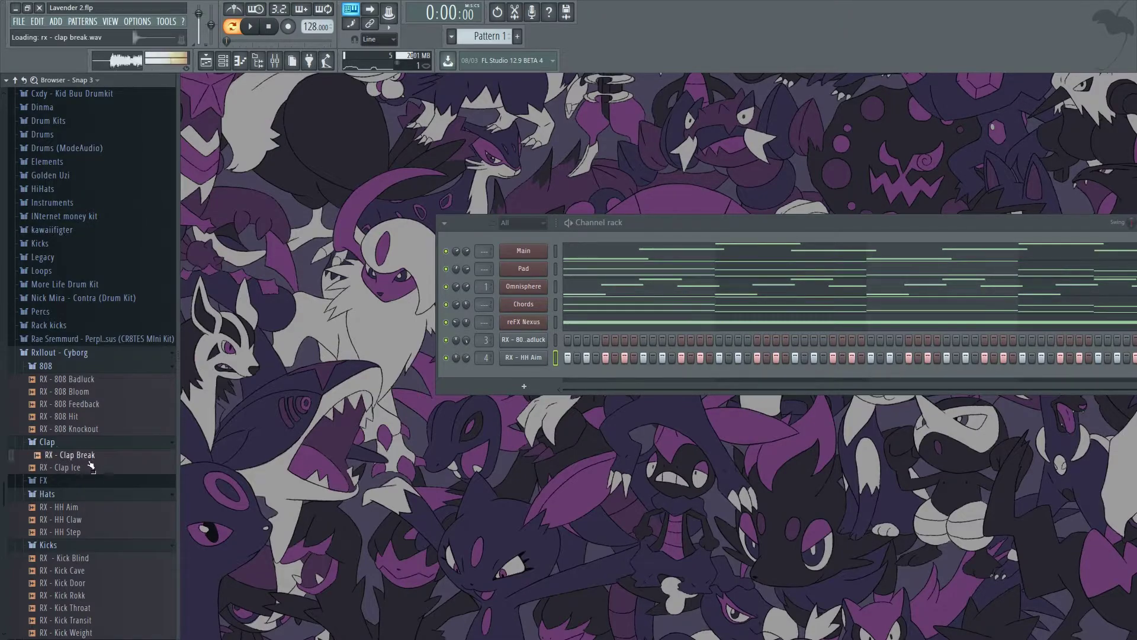
left_click_drag(94, 457, 499, 366)
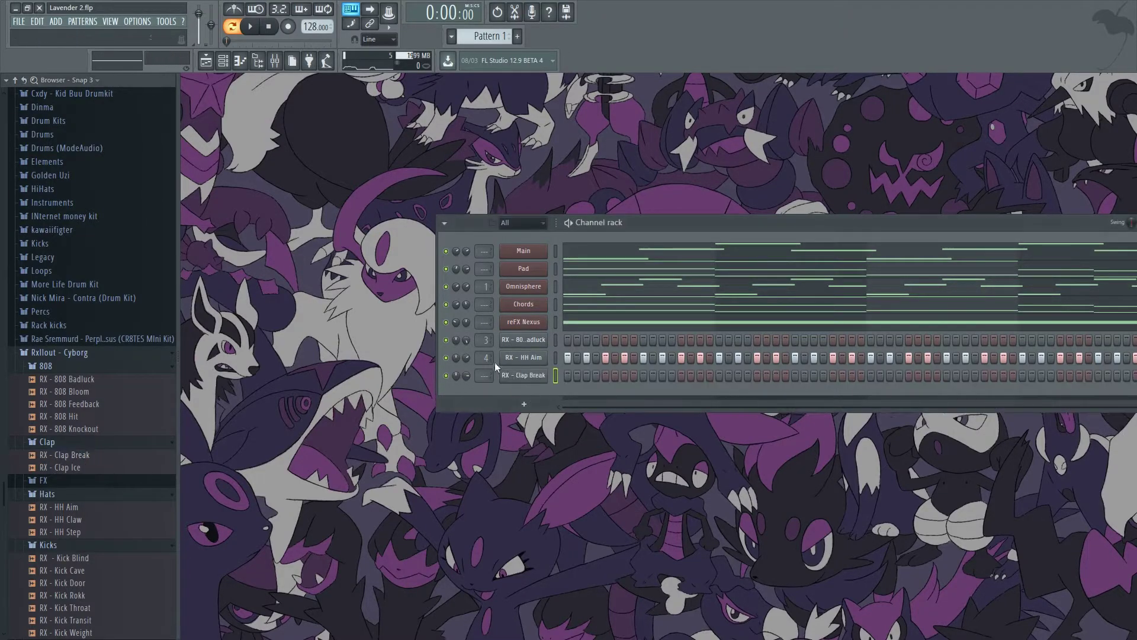
key("space")
left_click(643, 375)
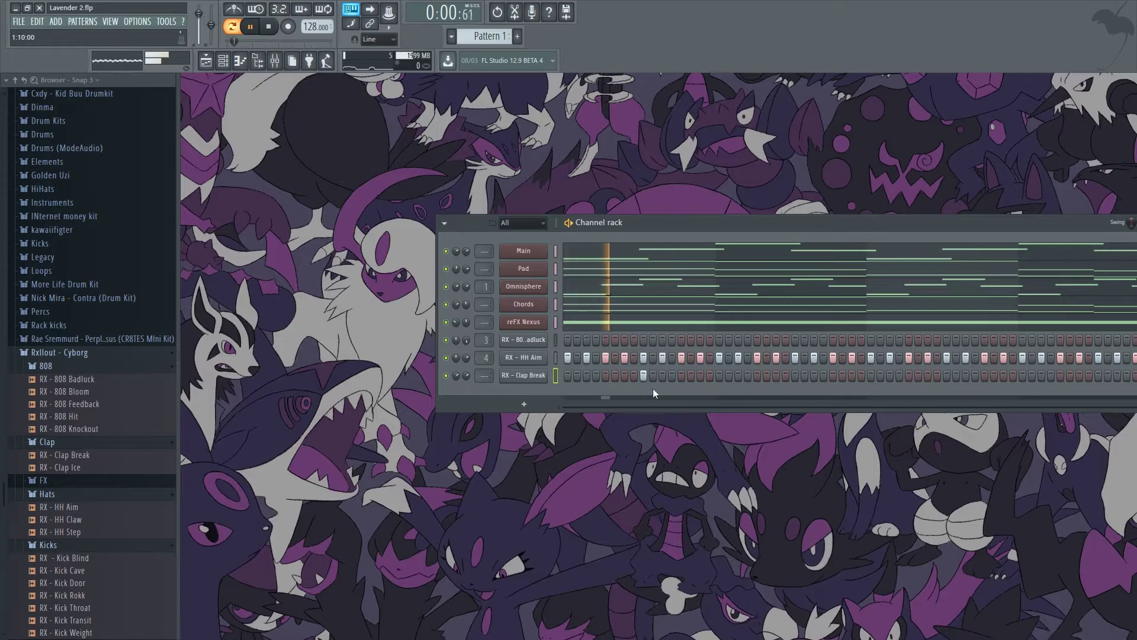
Step: Enable the volume envelope on RX - Clap Break and shorten its hold and decay, checking the sound in playback
left_click(524, 374)
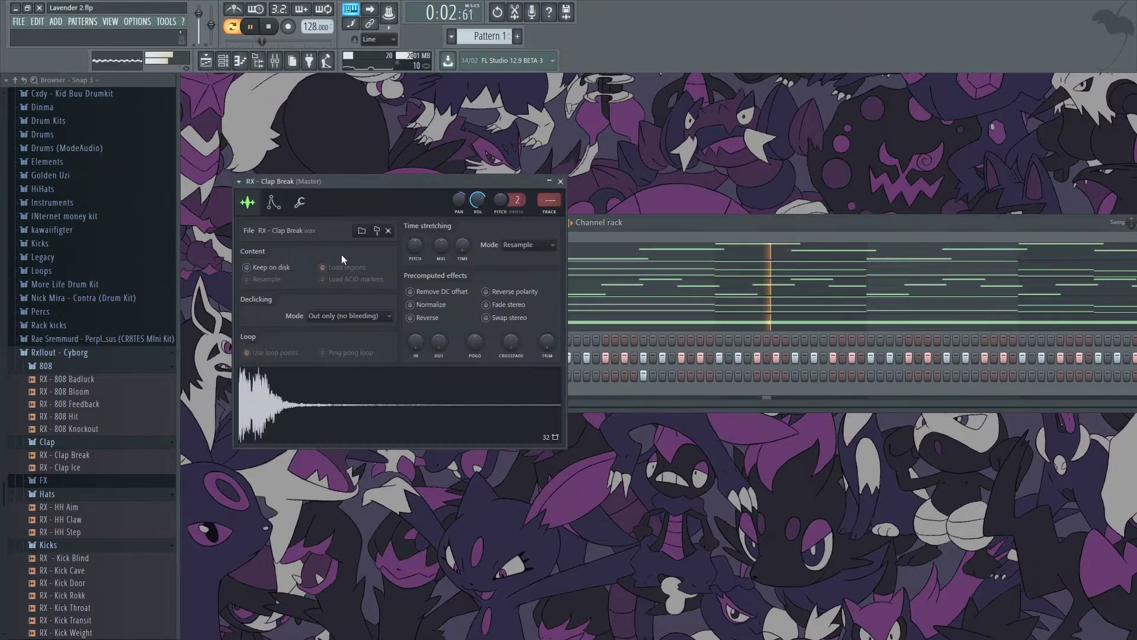
left_click(273, 202)
key("space")
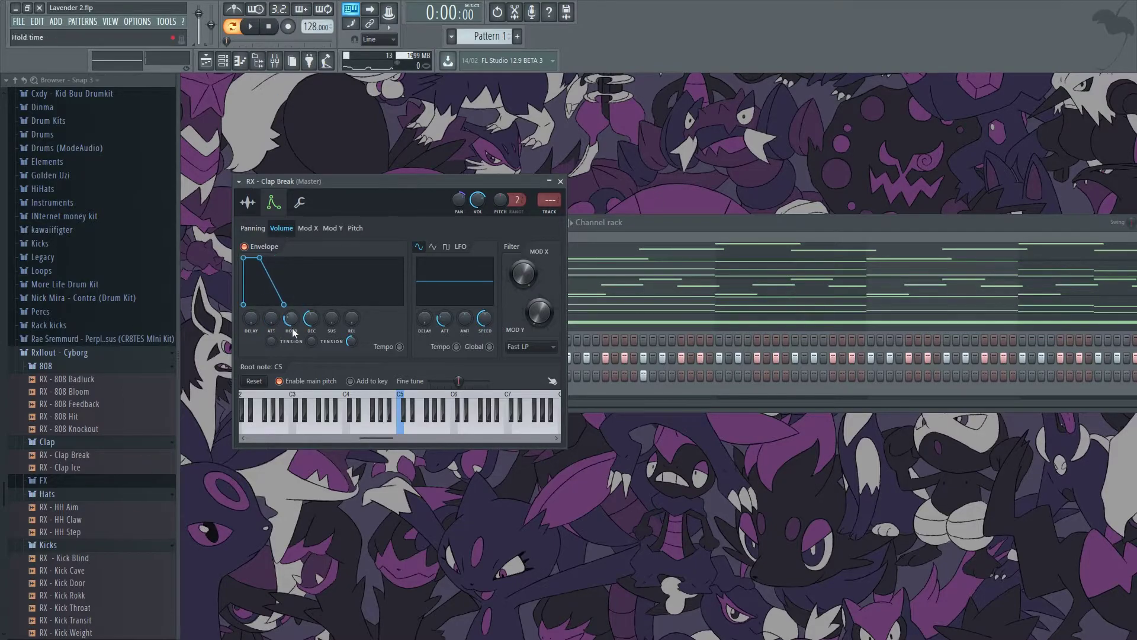
left_click_drag(291, 318, 311, 337)
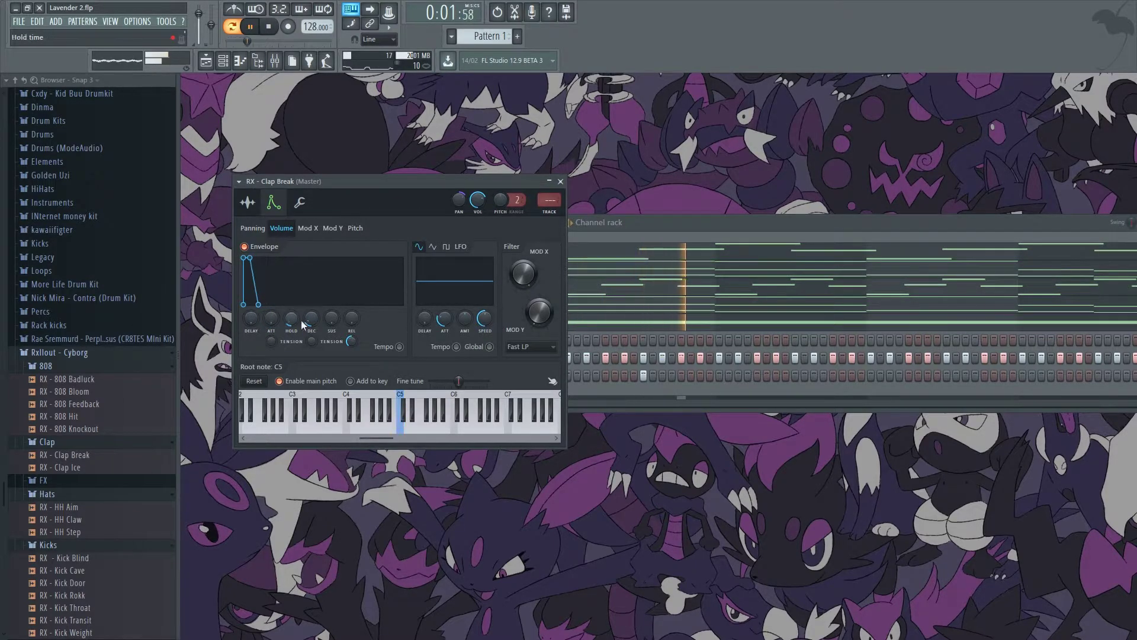
left_click(561, 181)
key("space")
key("space")
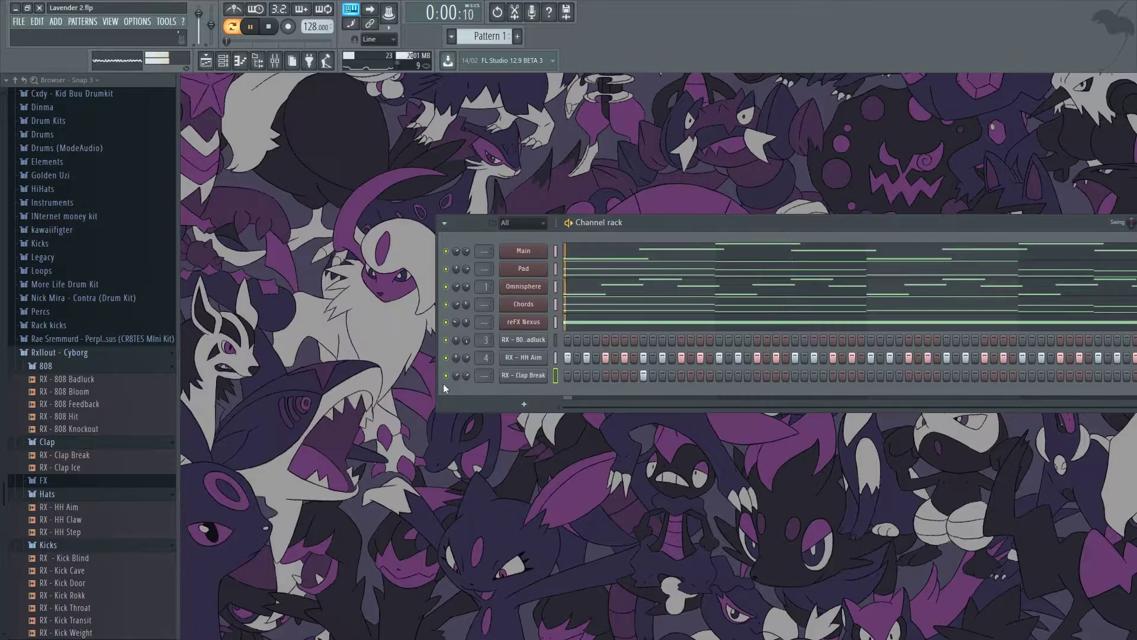
left_click(524, 375)
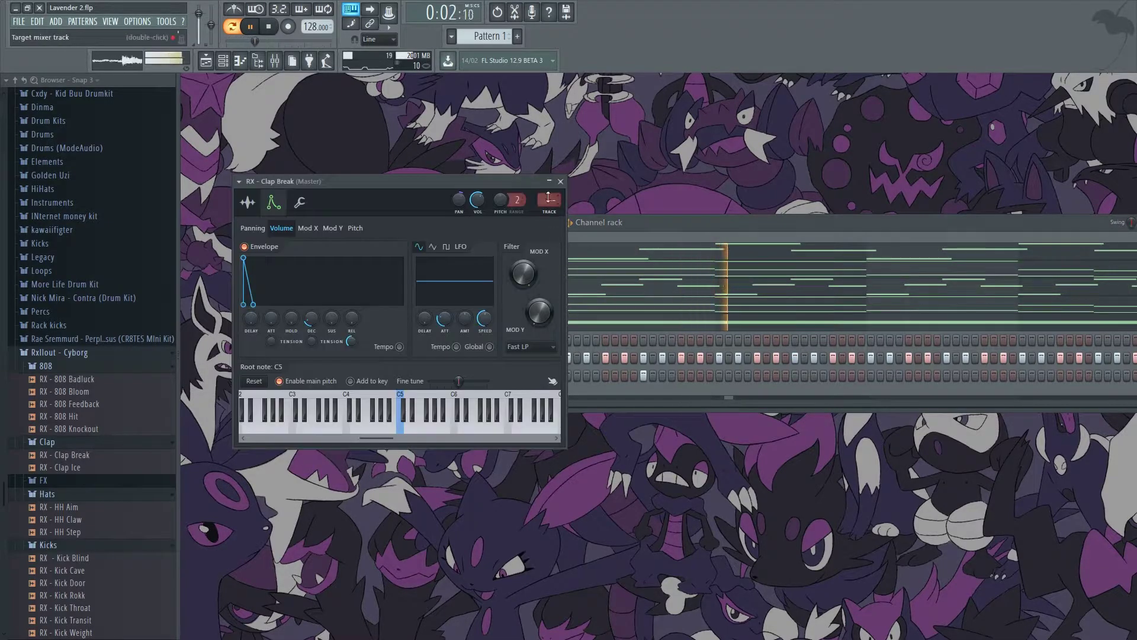
left_click(524, 375)
key("space")
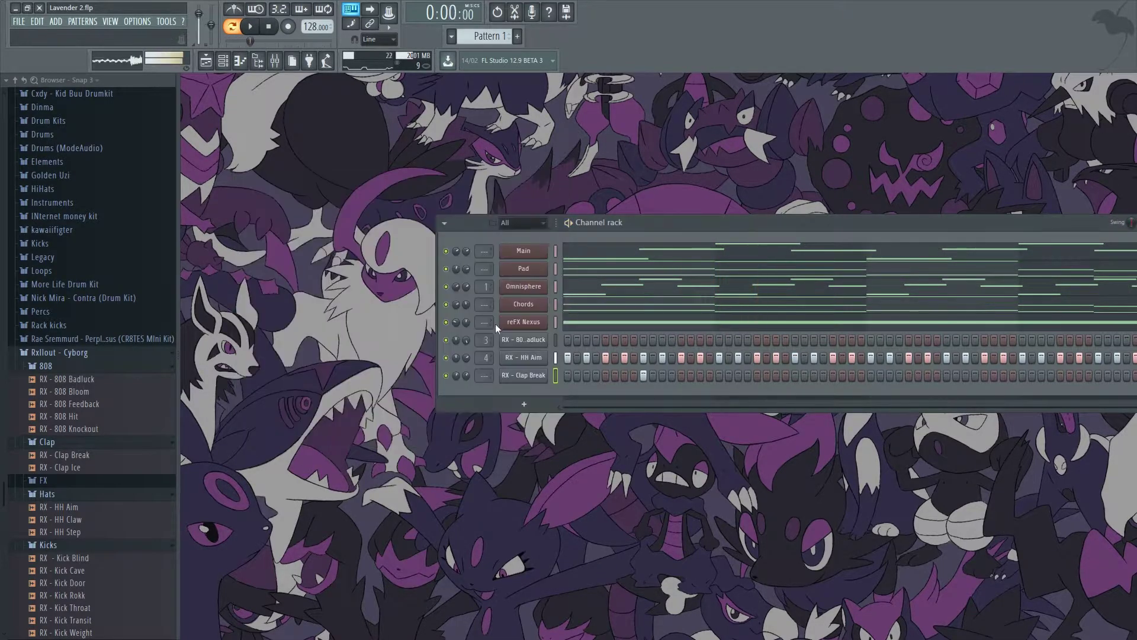
Step: Load the 808 pattern from the pack's Midi folder into the RX - 808 Badluck channel
left_click(65, 497)
scroll(65, 473, "down", 5)
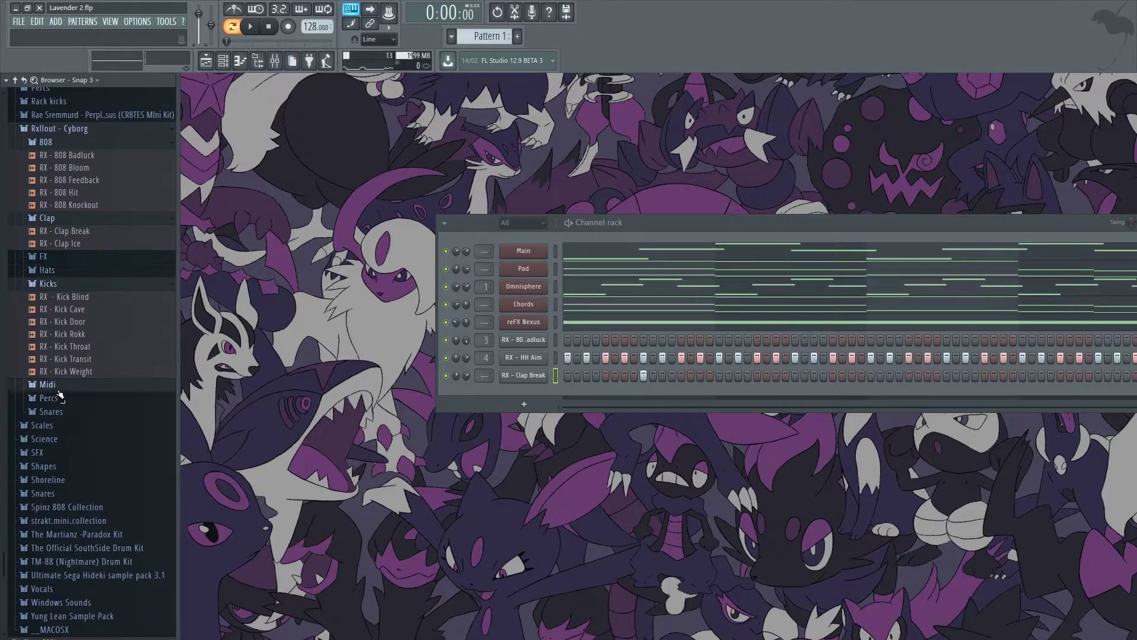
left_click(58, 388)
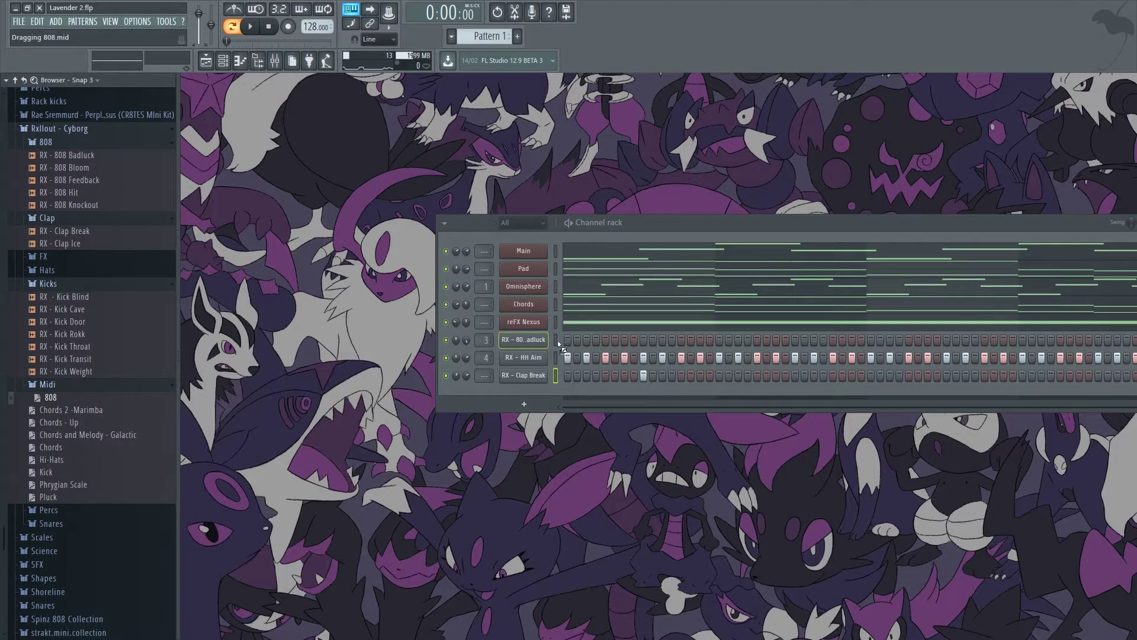
left_click_drag(559, 343, 559, 343)
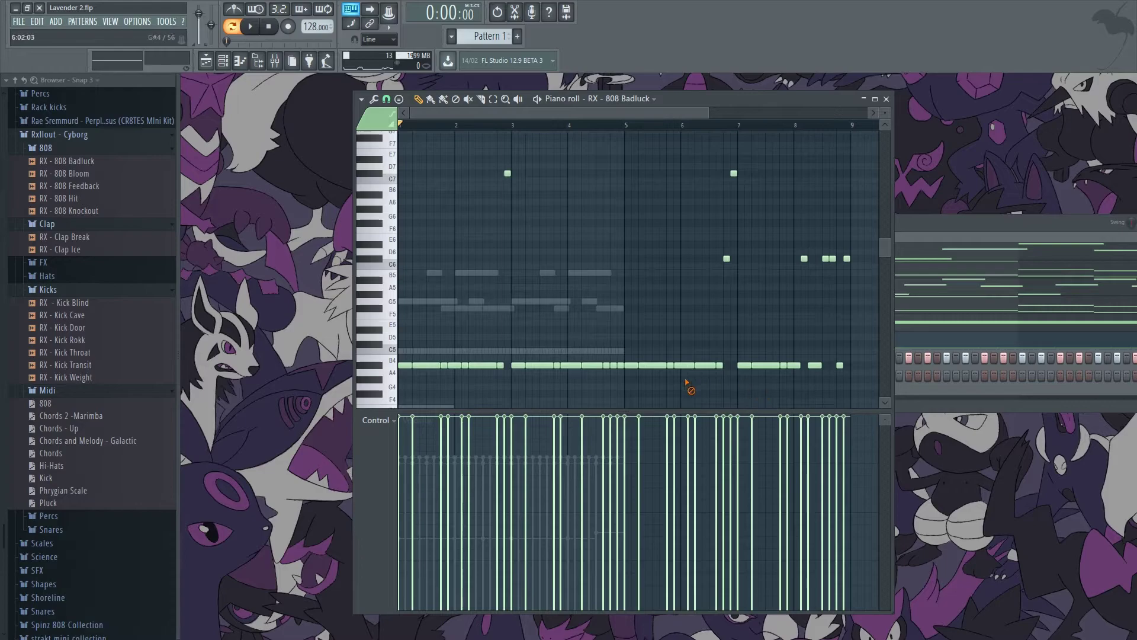
Step: Delete all RX - 808 Badluck notes after bar 4, including the stray higher notes
right_click(645, 365)
right_click(705, 365)
right_click(744, 365)
right_click(794, 365)
right_click(840, 365)
right_click(847, 258)
right_click(829, 258)
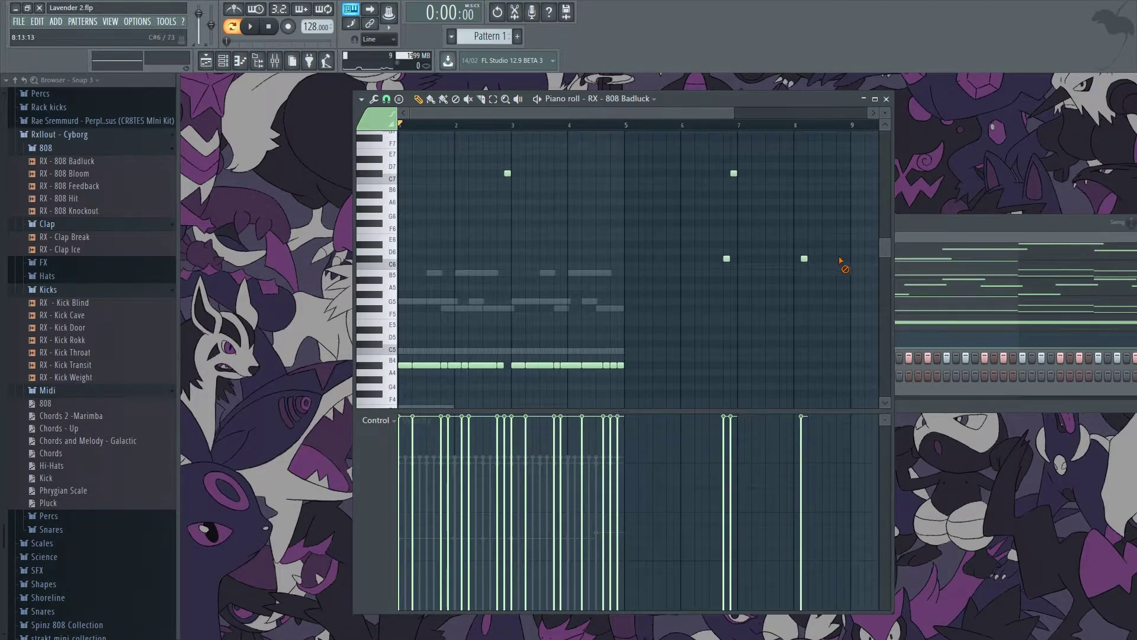
right_click(804, 258)
scroll(614, 358, "down", 3)
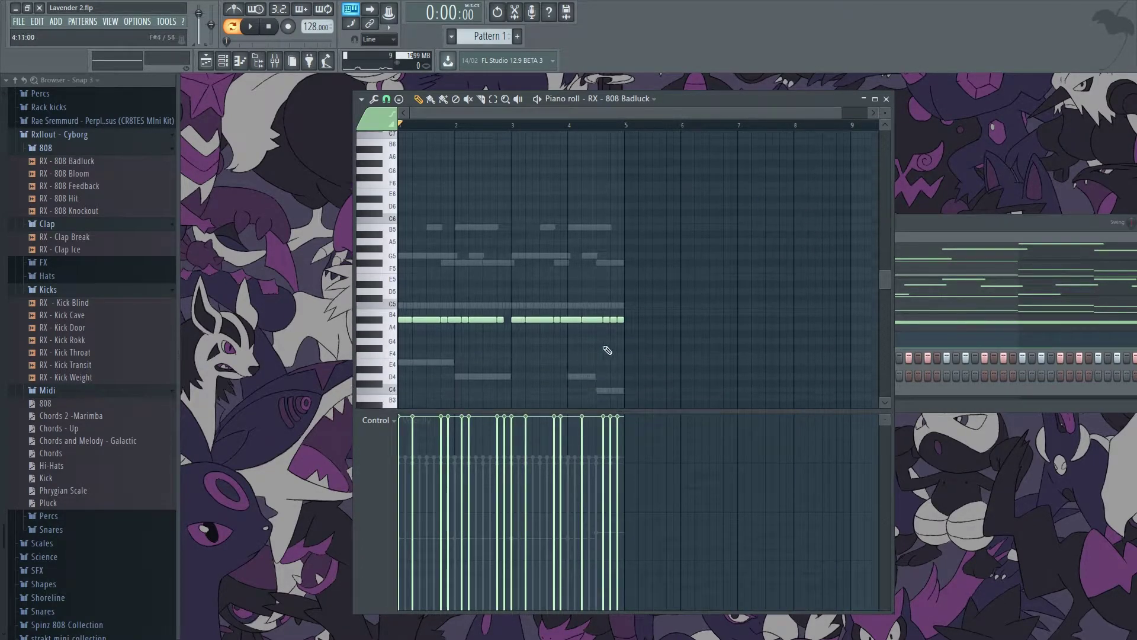
Step: Transpose all 808 notes up so the main line sits on C5, and check the result in playback
key("ctrl+a")
key("shift+Up")
key("shift+Up")
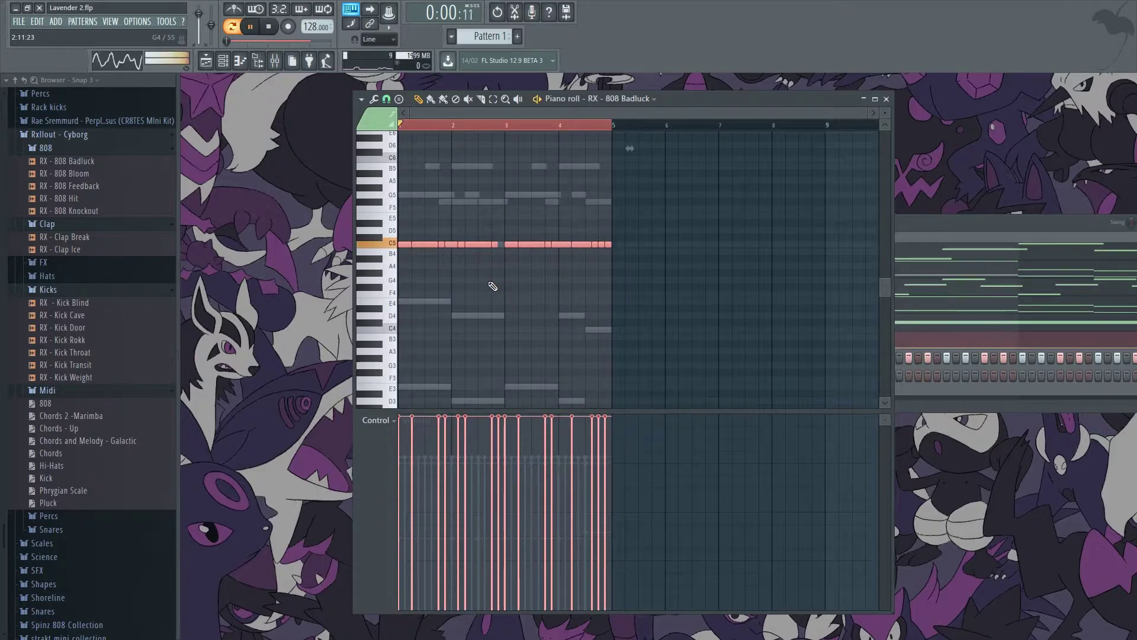
key("space")
key("F6")
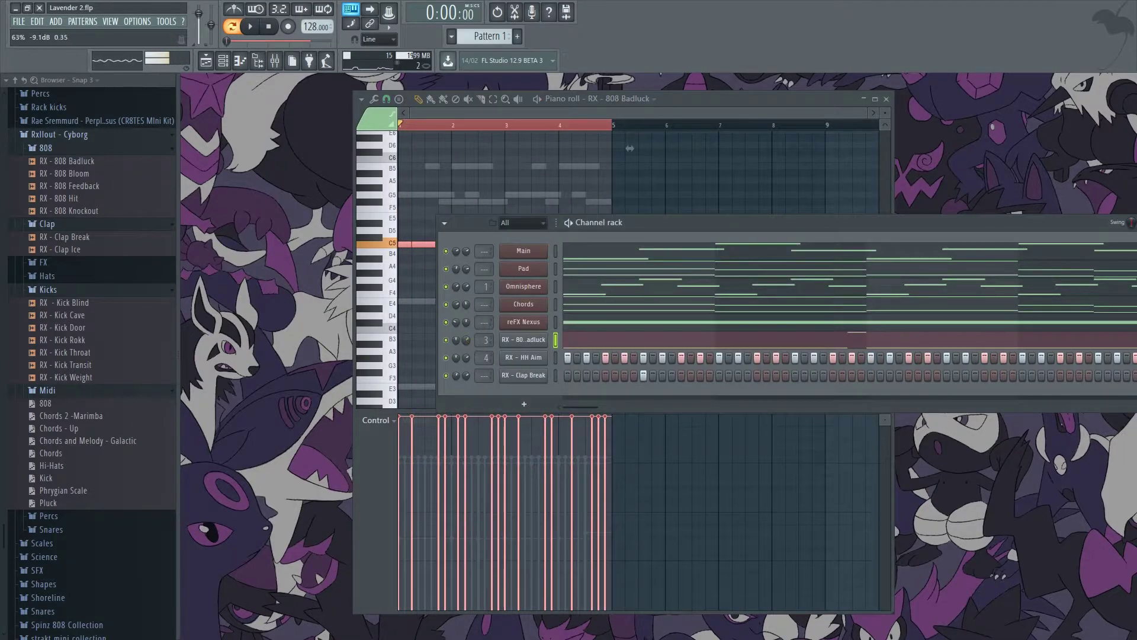
Step: Lower the velocities of the 808 notes to an almost even level across the four bars
left_click(621, 342)
left_click(621, 342)
left_click_drag(603, 442, 272, 441)
left_click(240, 61)
left_click(240, 60)
left_click(257, 61)
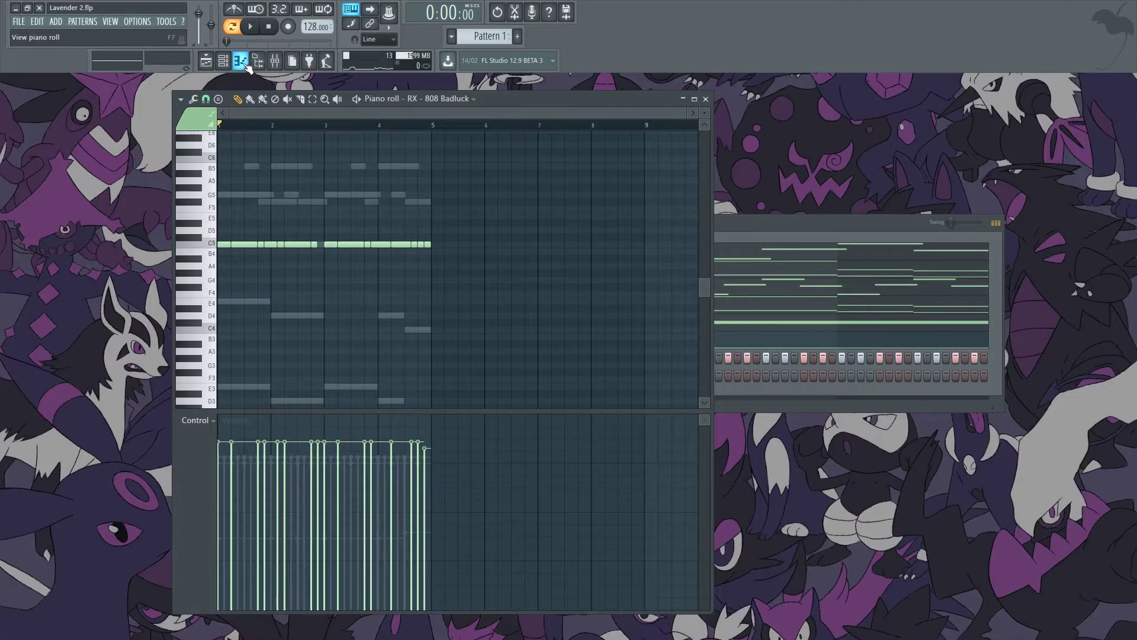
right_click(326, 277, "ctrl")
left_click(705, 99)
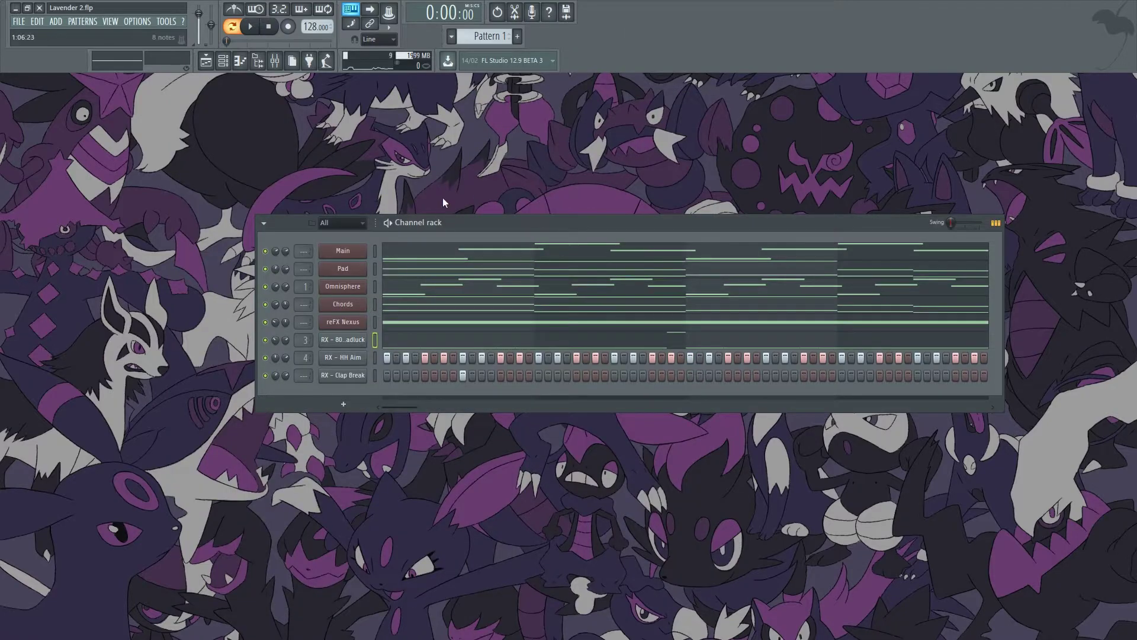
Step: Remove the stray high 808 note at the end of bar 2 and extend the preceding C5 note to close the gap
key("space")
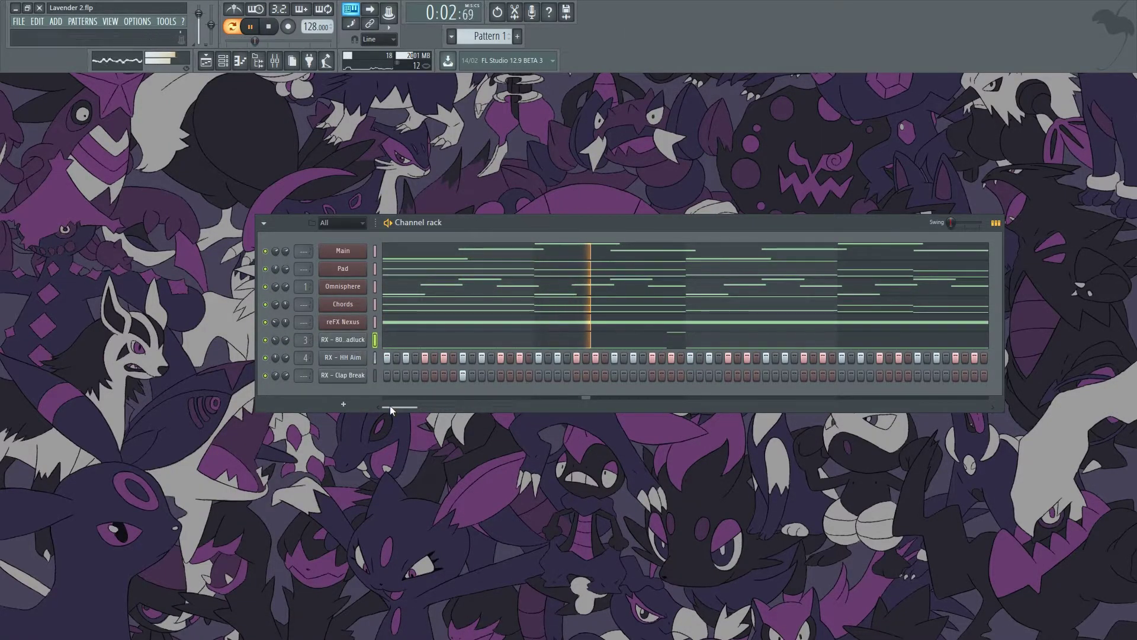
left_click(592, 339)
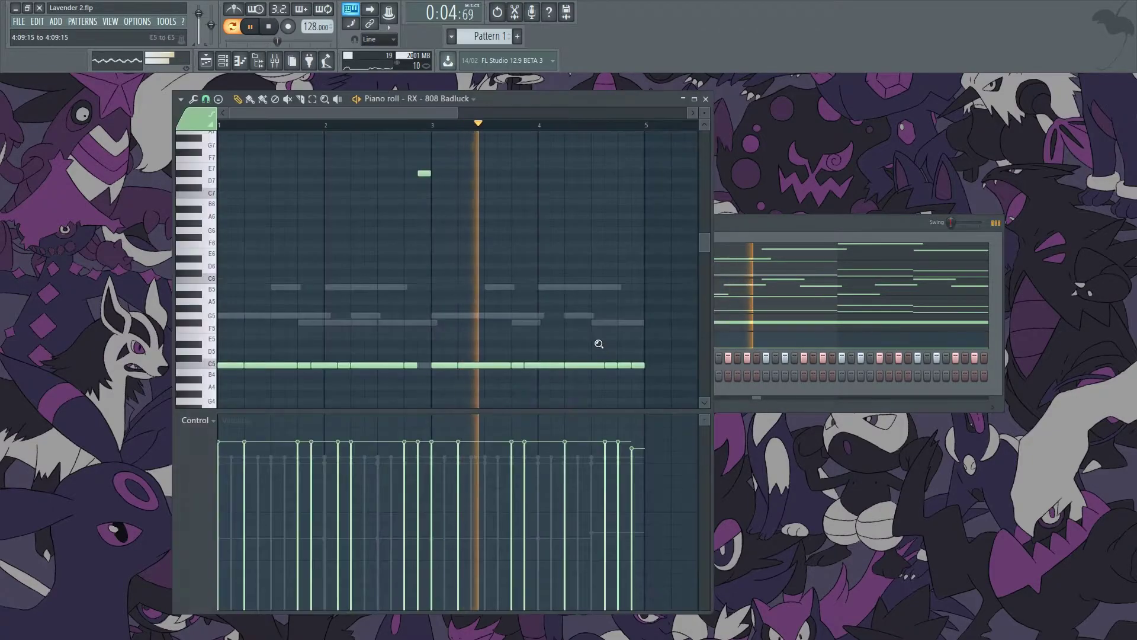
left_click_drag(424, 152, 421, 363)
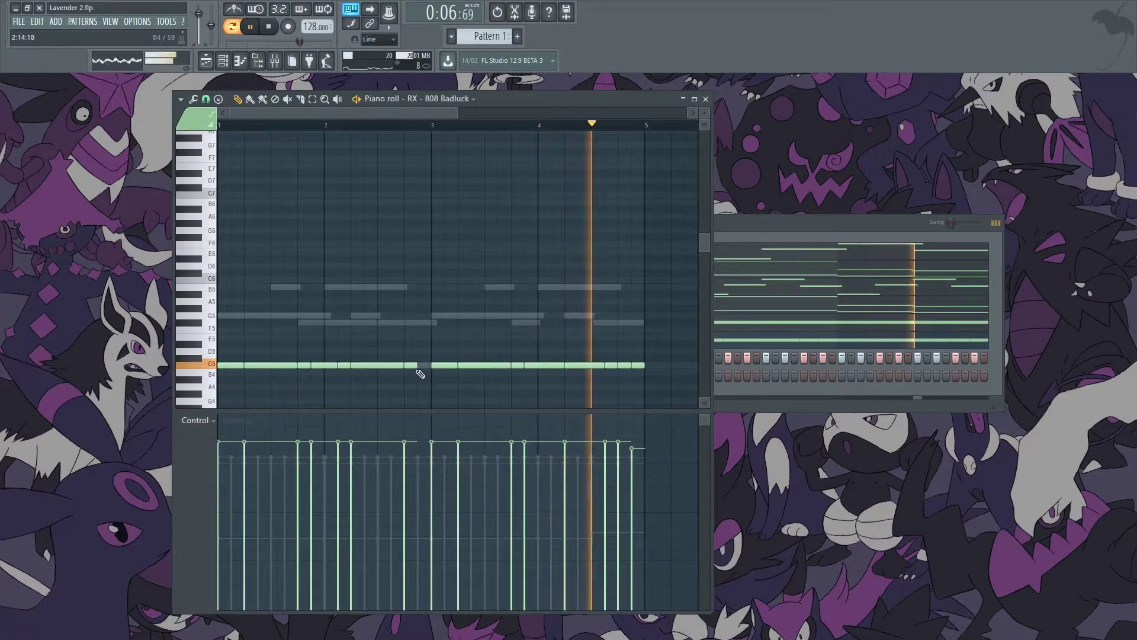
key("space")
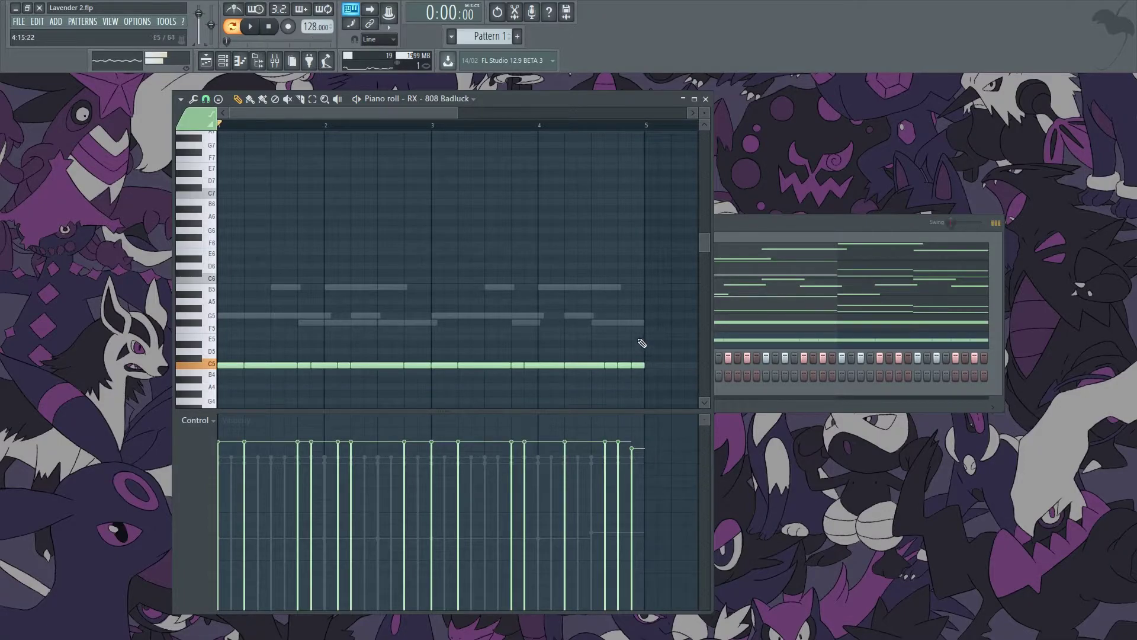
scroll(642, 344, "up", 4, "ctrl")
left_click_drag(666, 385, 666, 385)
left_click(705, 99)
Step: Open the RX - HH Aim notes in the piano roll and lengthen the first C5 note to reach the second hit
left_click(375, 359)
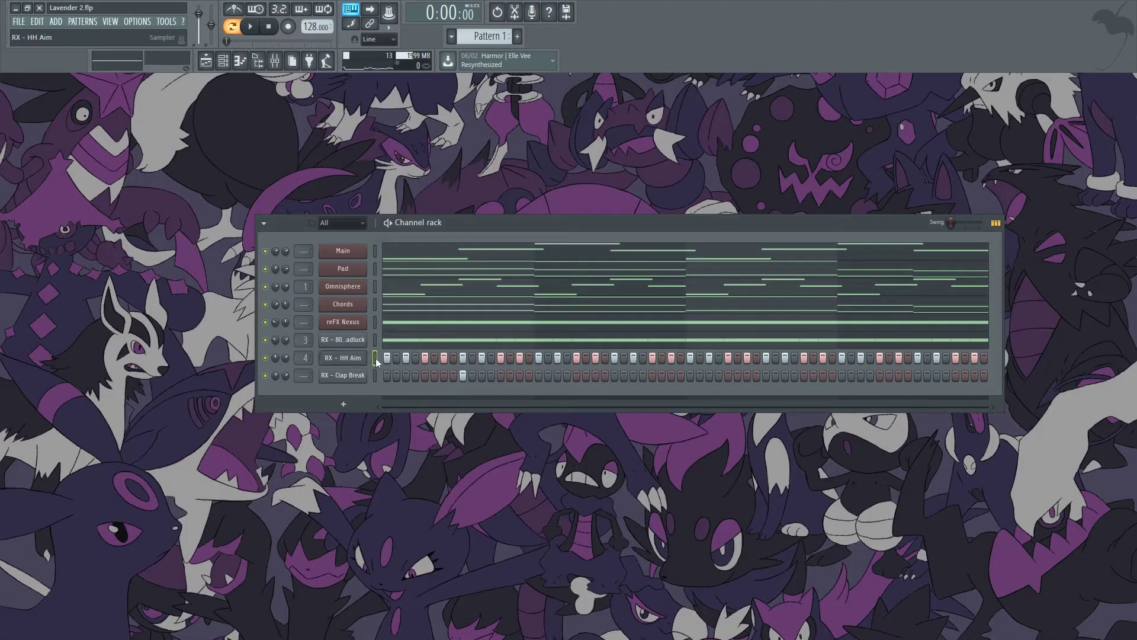
key("F7")
scroll(255, 371, "down", 4, "ctrl")
scroll(183, 347, "up", 2, "ctrl")
scroll(226, 269, "up", 2, "ctrl")
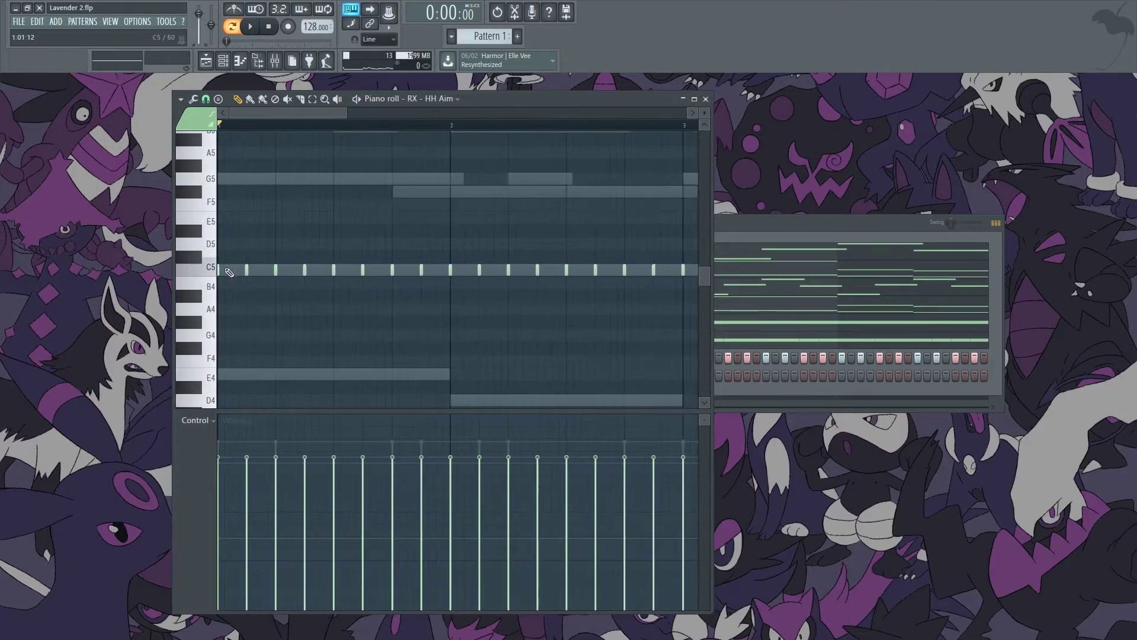
left_click_drag(245, 274, 248, 242)
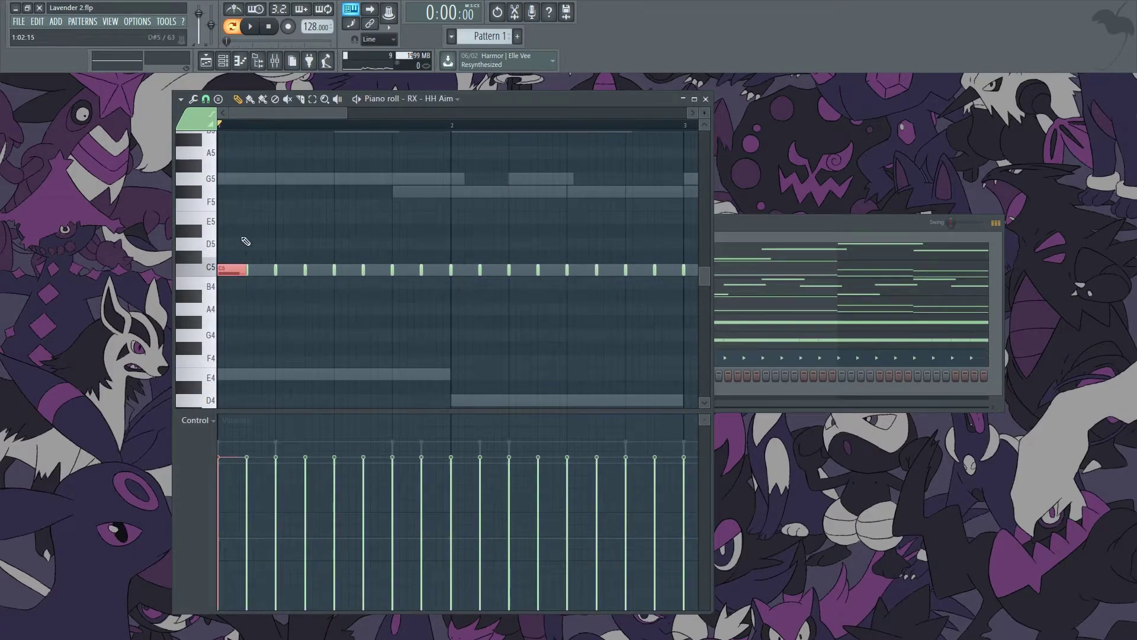
scroll(287, 308, "down", 2, "ctrl")
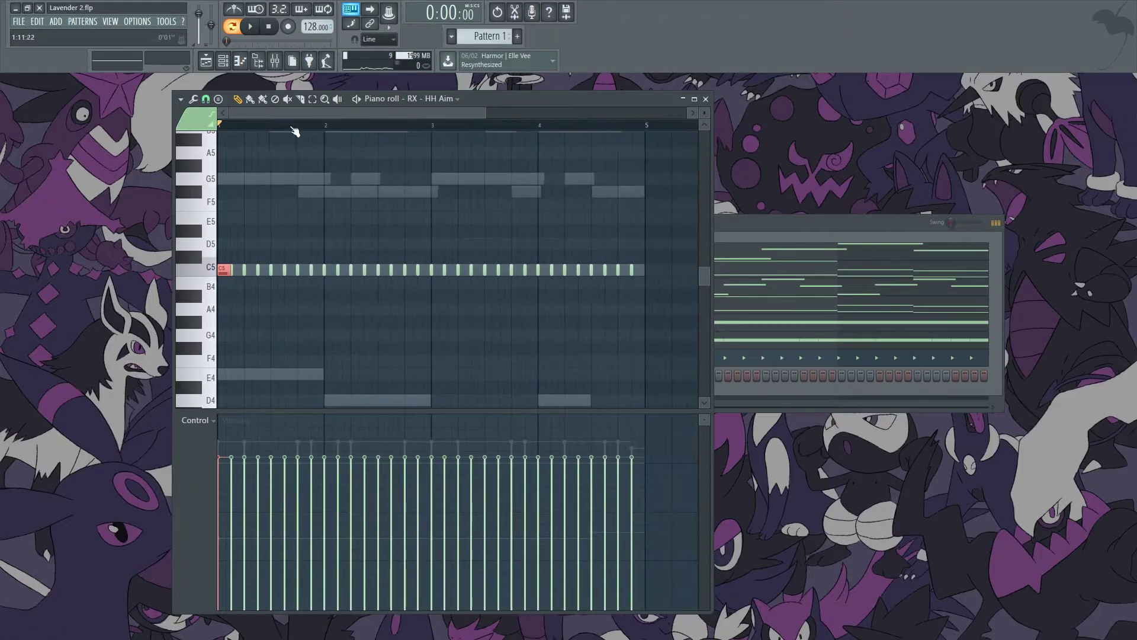
Step: Chop the first hi-hat note into a four-note roll with rising velocities and listen to it
left_click_drag(218, 302, 224, 253)
left_click(228, 489)
key("space")
key("space")
scroll(237, 320, "up", 3)
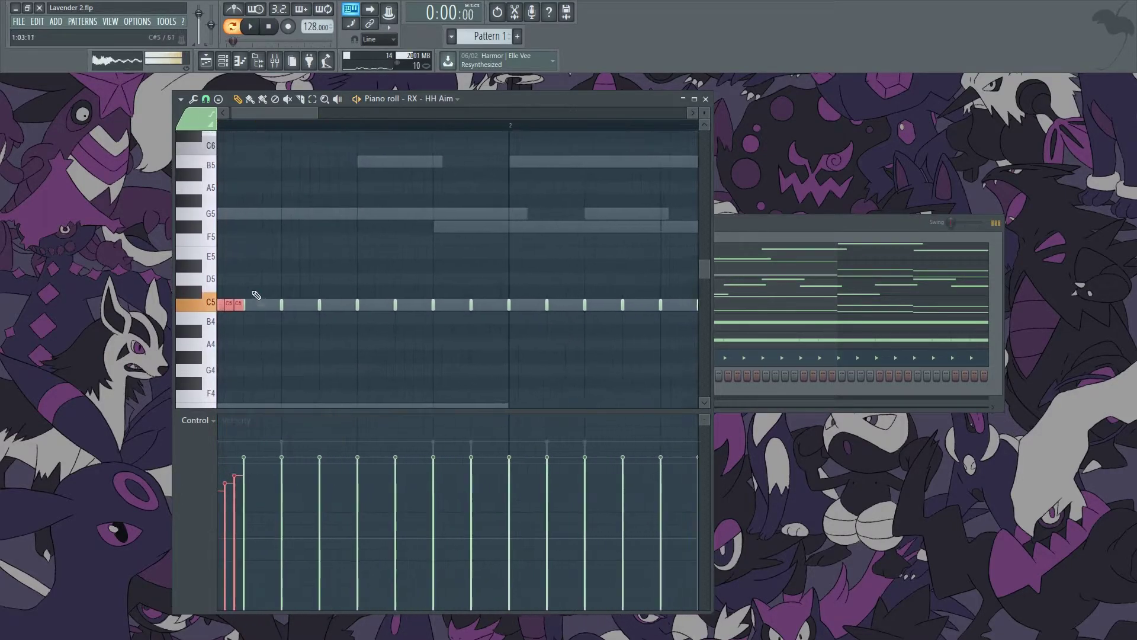
scroll(315, 348, "down", 1)
scroll(281, 528, "down", 3)
left_click(293, 377, "ctrl")
Step: Lower the velocity of every second hi-hat note to about 52-58% across the four bars
left_click(245, 497)
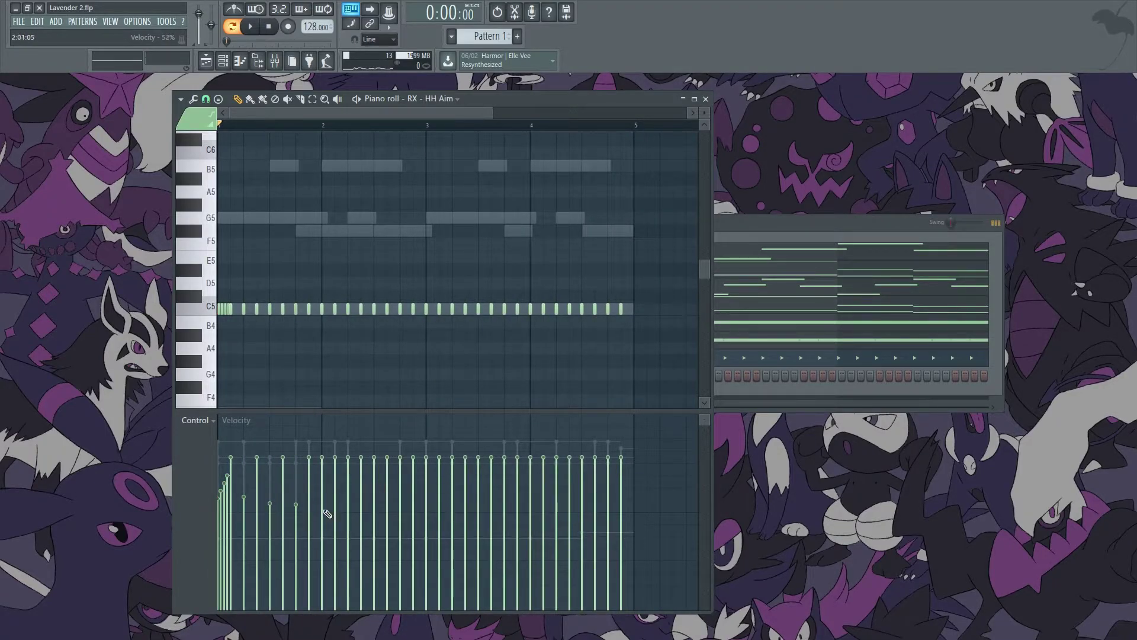
left_click(400, 497)
key("space")
left_click(426, 499)
left_click(452, 501)
left_click(478, 493)
left_click(504, 488)
left_click(530, 494)
key("space")
left_click(558, 495)
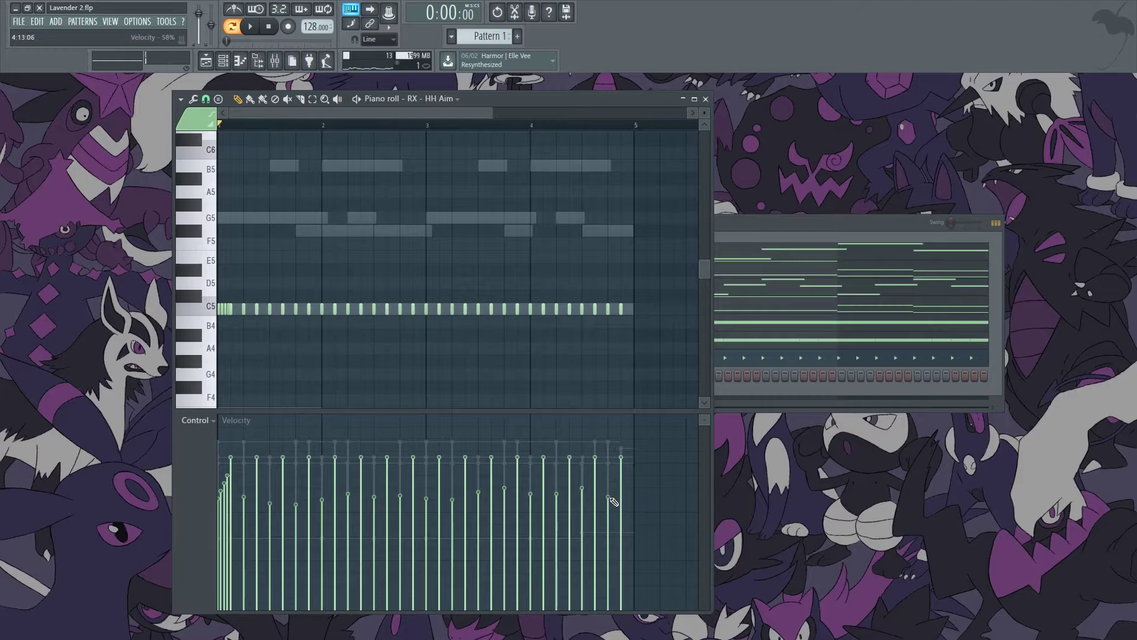
left_click(705, 99)
Step: Add RX - Snare Javelin from the pack's Snares folder as a new channel with a hit on step 9 and play it
left_click(275, 61)
left_click(275, 61)
left_click(257, 60)
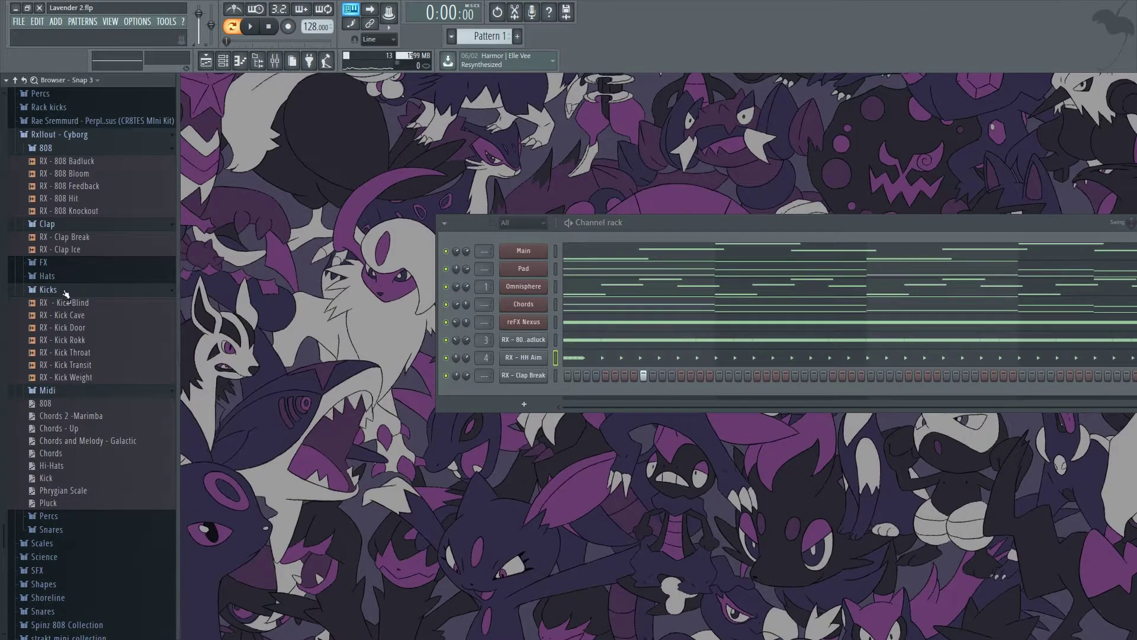
left_click(65, 292)
left_click(61, 445)
left_click(81, 482)
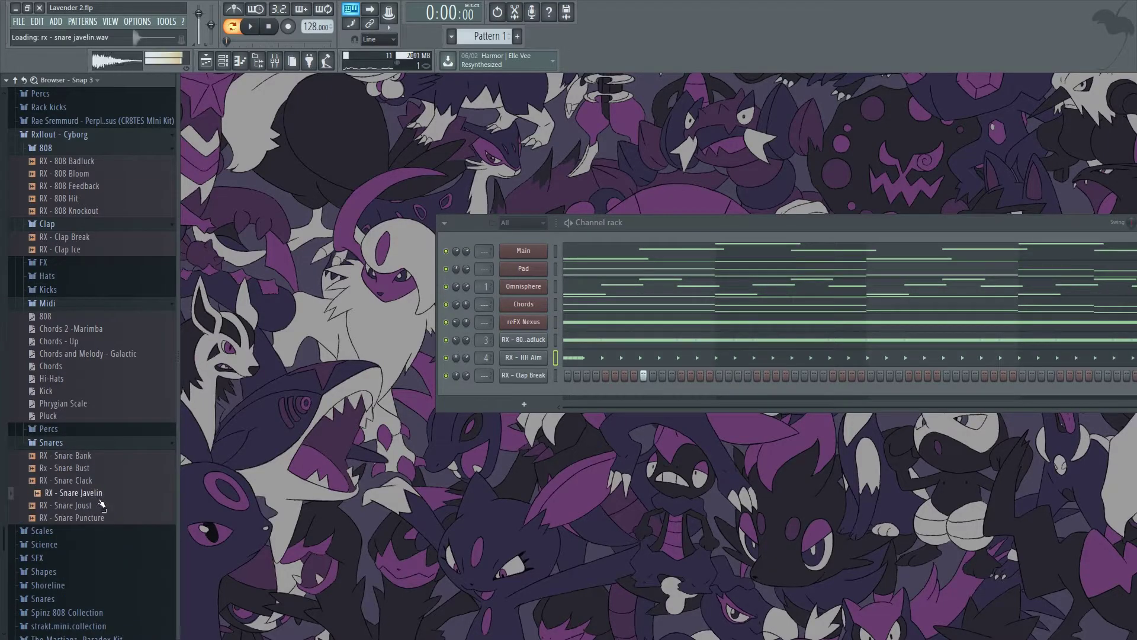
left_click_drag(509, 390, 656, 396)
key("space")
left_click(643, 393)
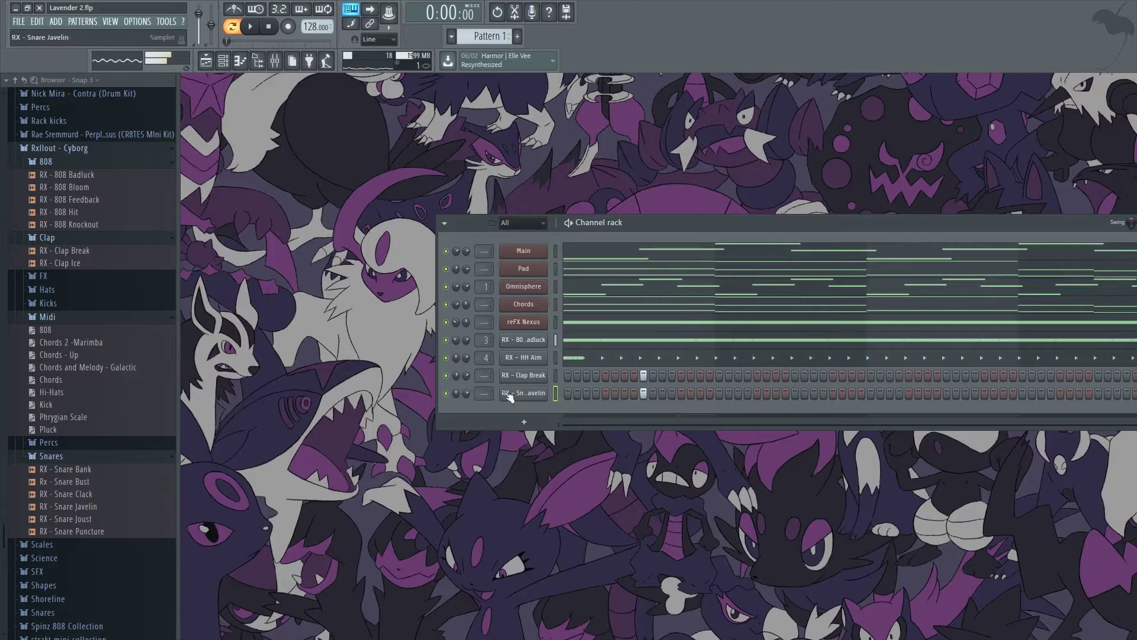
left_click(508, 394)
left_click(576, 197)
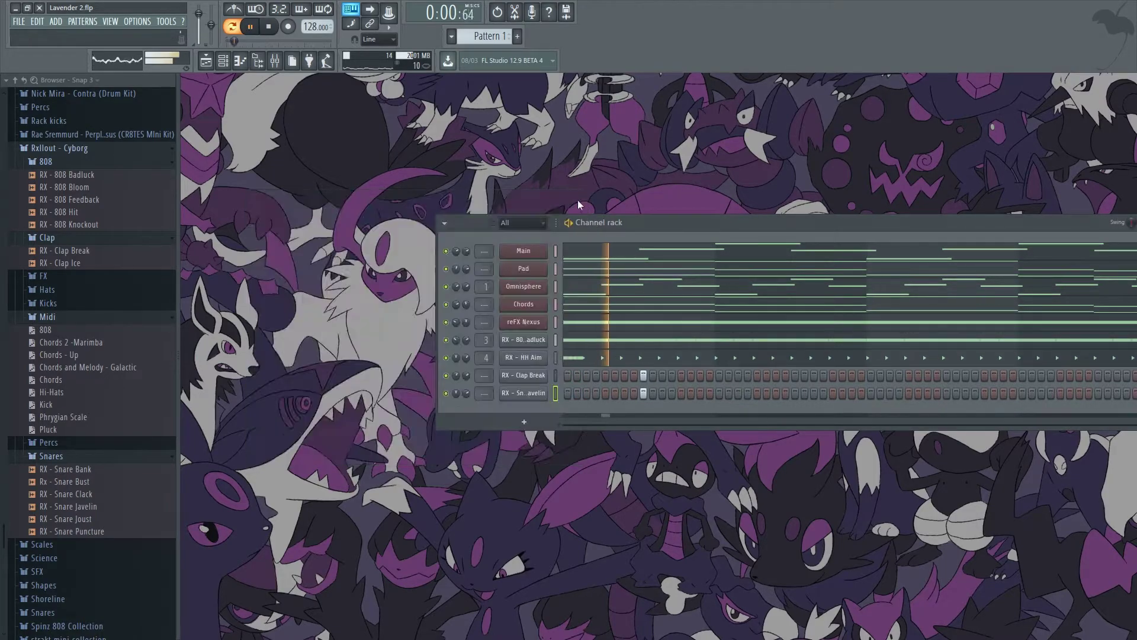
Step: Replace the snare channel's sample with Rx - Snare Bust and check it in playback
key("space")
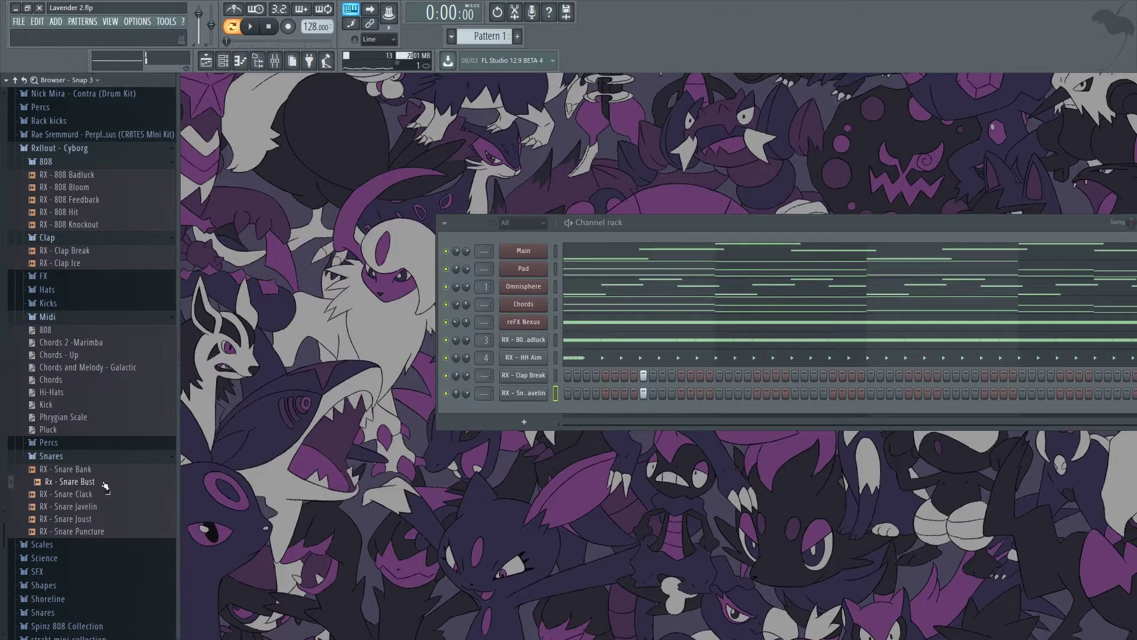
key("space")
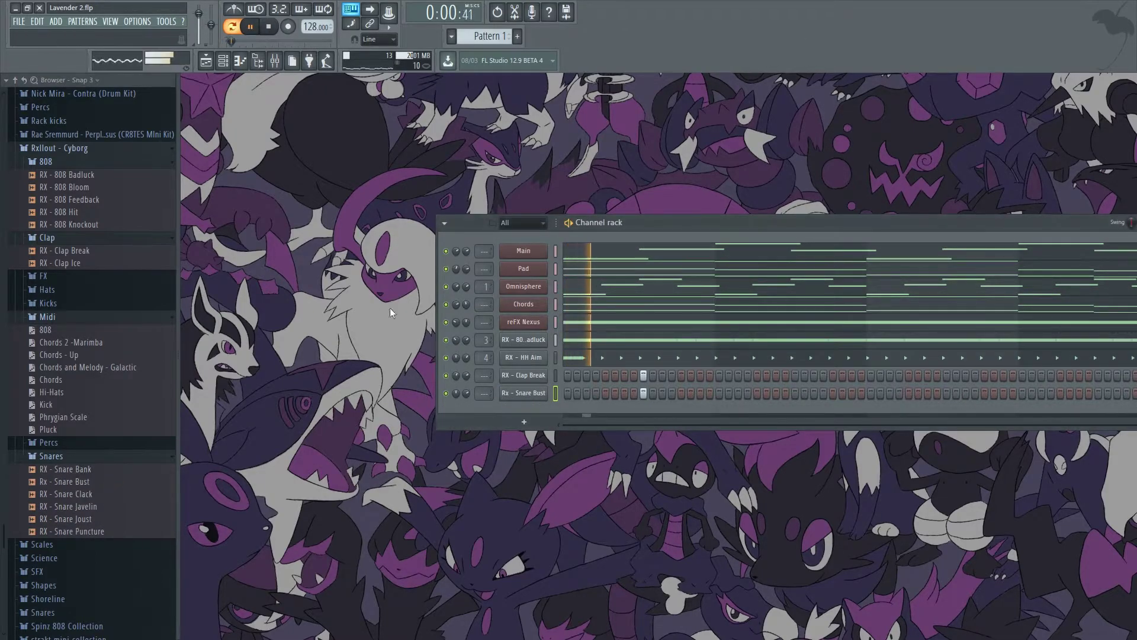
left_click(274, 62)
left_click(274, 63)
key("space")
Step: Repeat the RX - Clap Break and Rx - Snare Bust hits on steps 25, 41 and 57
left_click(223, 63)
left_click(223, 63)
left_click(274, 61)
left_click(274, 61)
key("alt+F8")
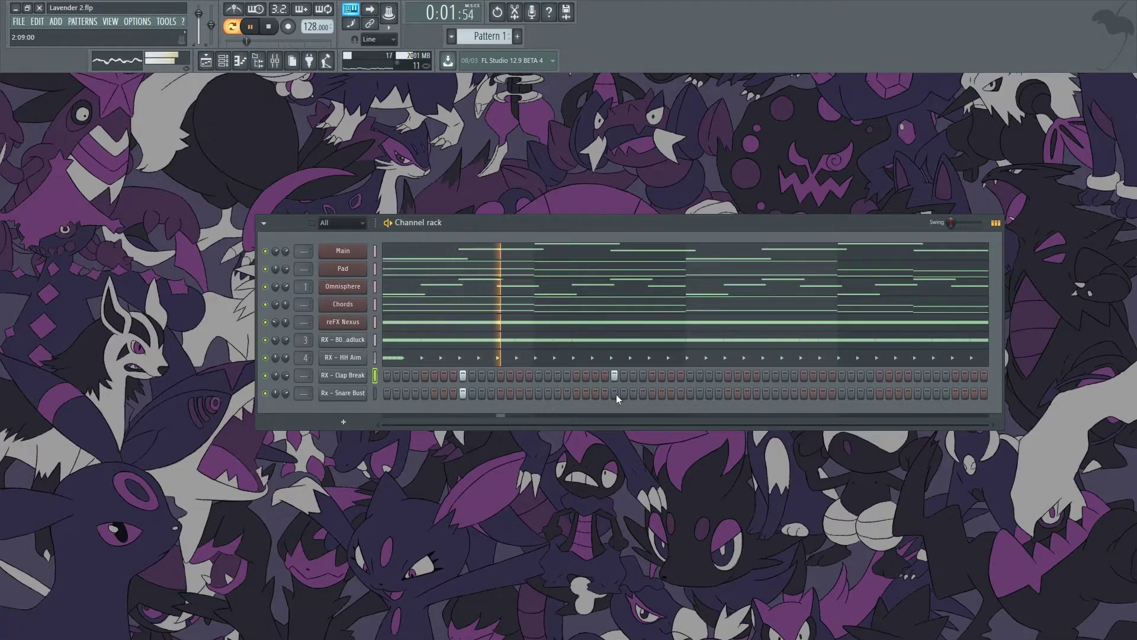
left_click(767, 375)
left_click(767, 394)
left_click(918, 375)
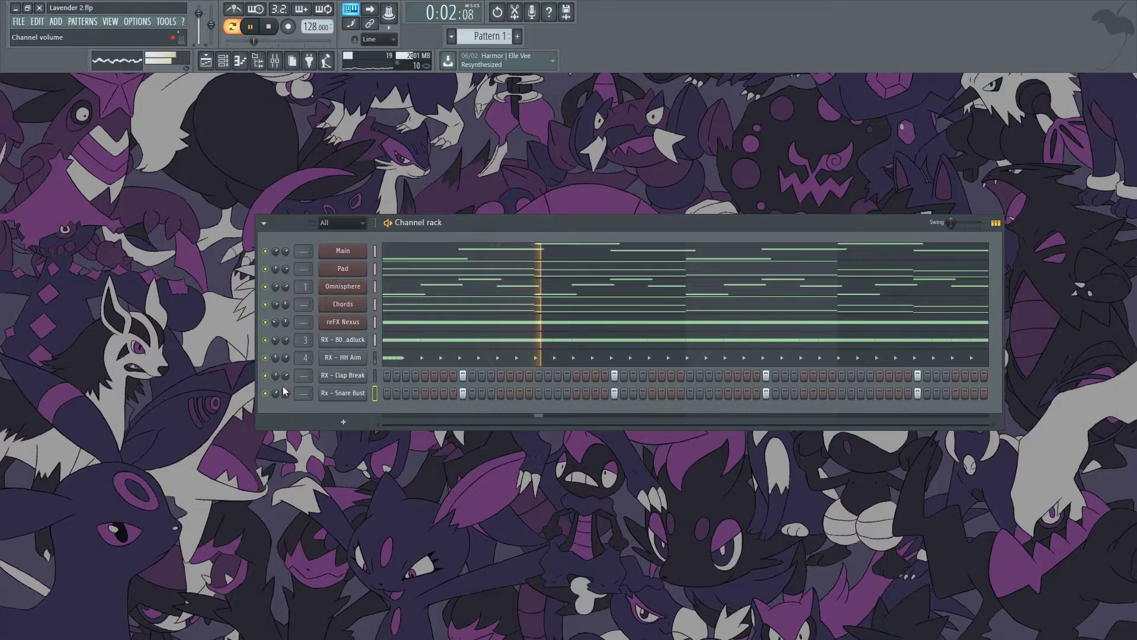
left_click(274, 61)
left_click(275, 62)
left_click(226, 64)
left_click(244, 60)
left_click(244, 61)
left_click(257, 60)
scroll(129, 229, "up", 10)
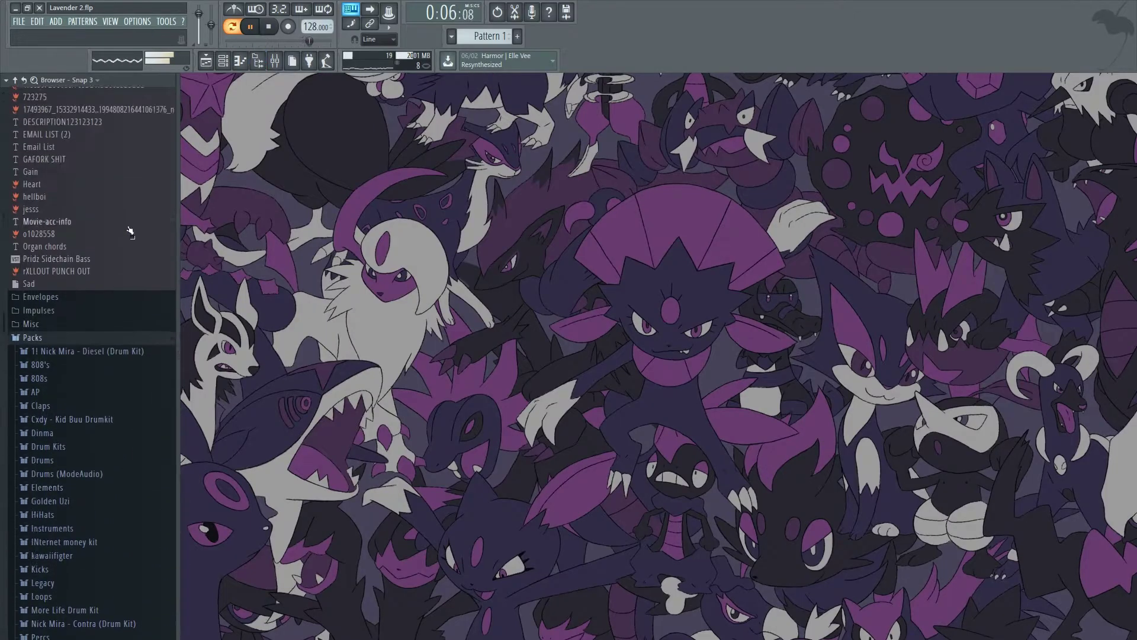
scroll(99, 185, "up", 6)
key("space")
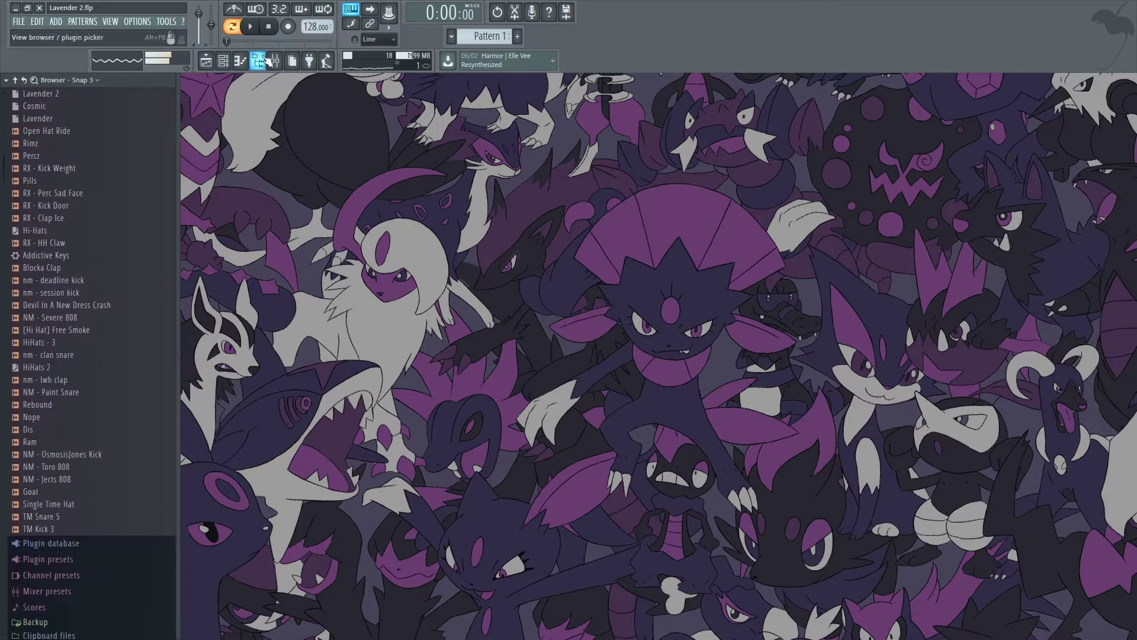
left_click(274, 61)
left_click(274, 61)
Step: Add a low E4 hi-hat note on step 7 of bar 1 in the RX - HH Aim channel
left_click(223, 61)
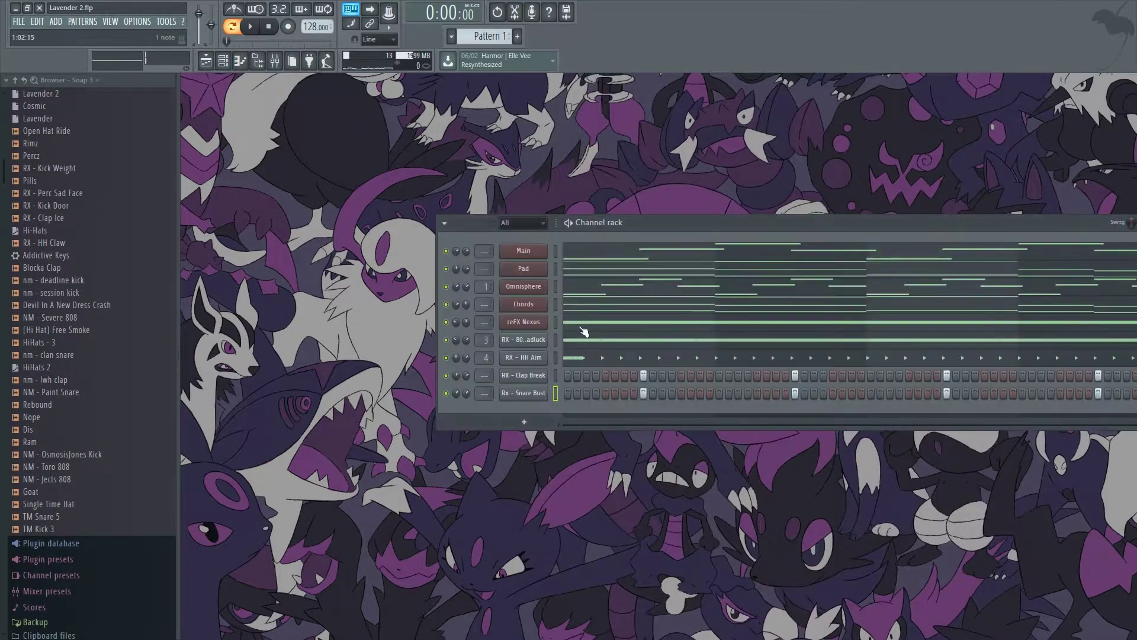
left_click(581, 328)
scroll(533, 331, "down", 1)
scroll(424, 260, "up", 1, "ctrl")
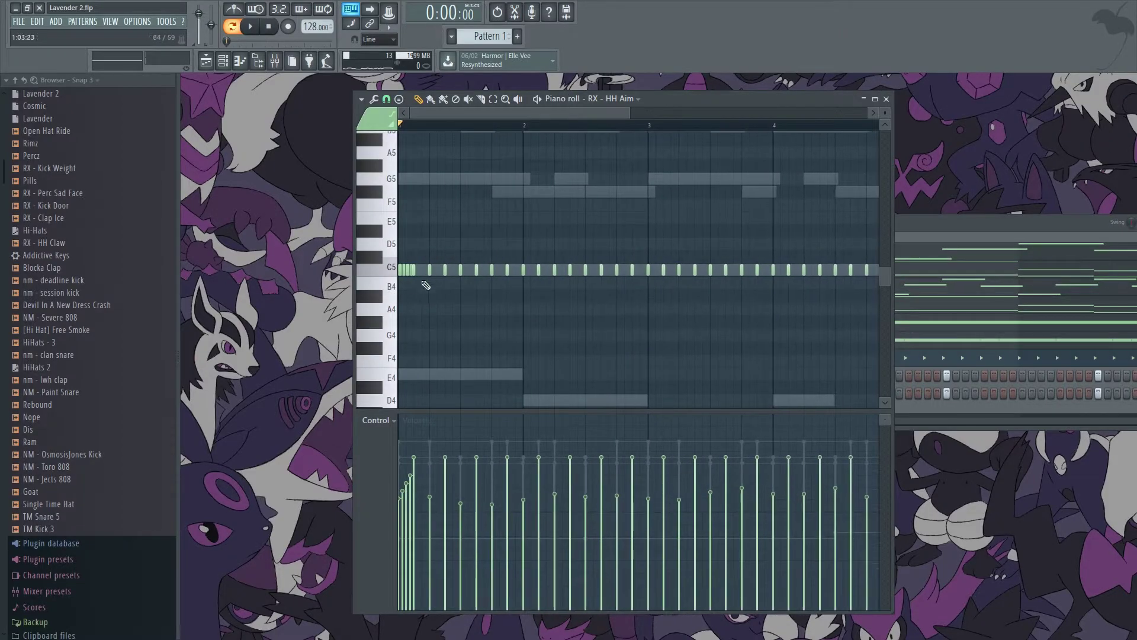
scroll(482, 330, "up", 4, "ctrl")
left_click(470, 372)
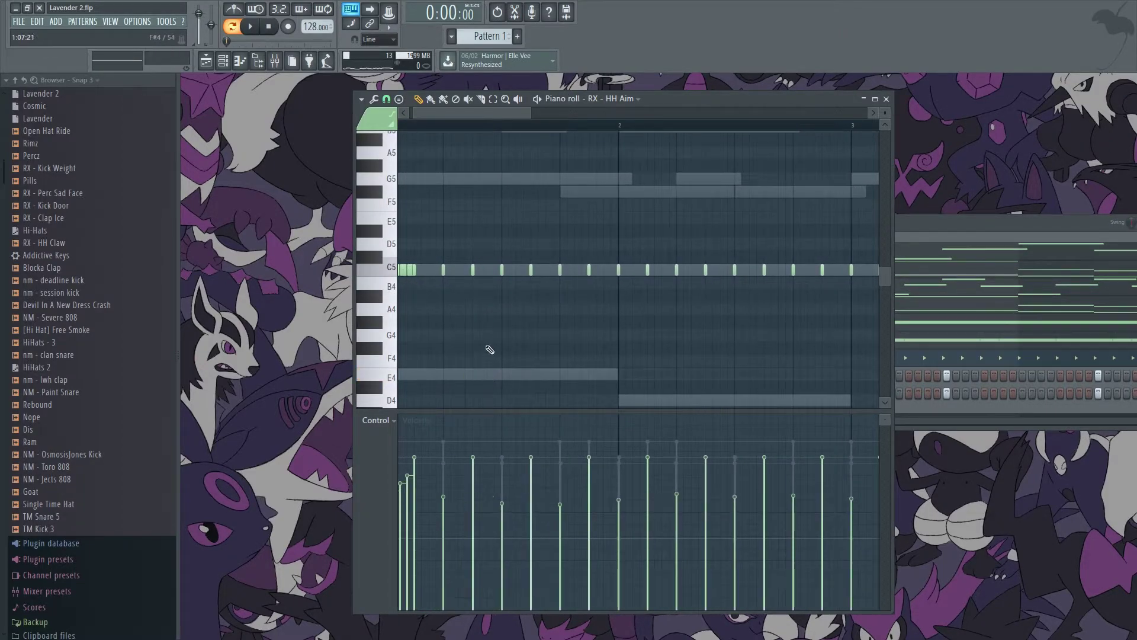
scroll(489, 350, "up", 3, "ctrl")
left_click(477, 374)
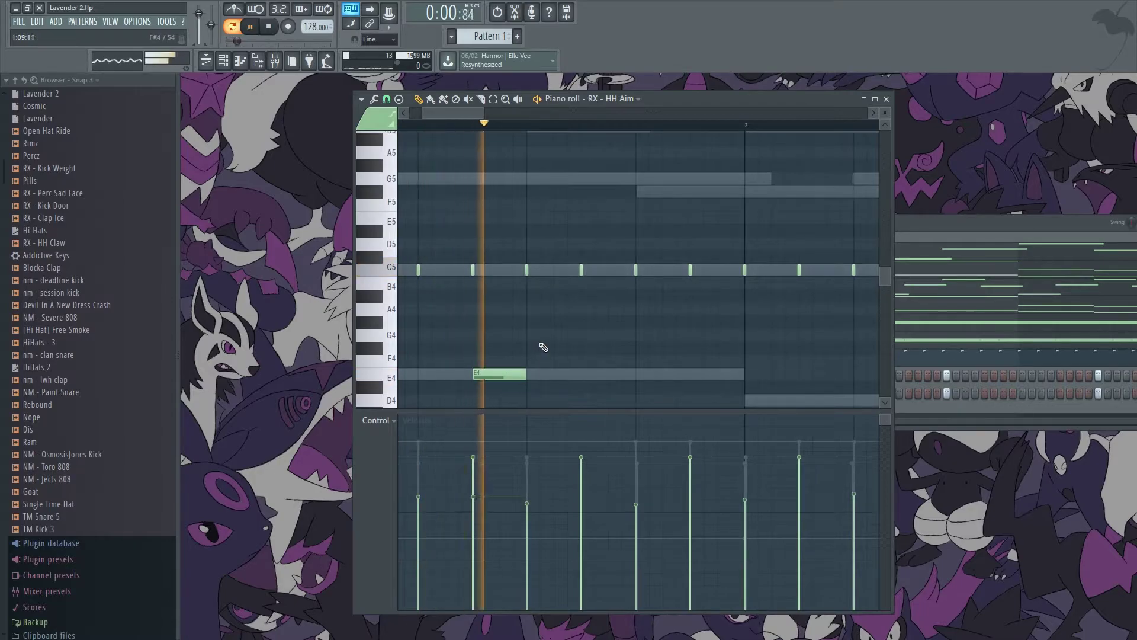
Step: Add a D4 hi-hat note at the start of bar 2 and play the pattern
scroll(537, 345, "down", 4)
scroll(539, 339, "down", 3, "ctrl")
scroll(676, 267, "up", 1)
key("space")
left_click(663, 285)
key("space")
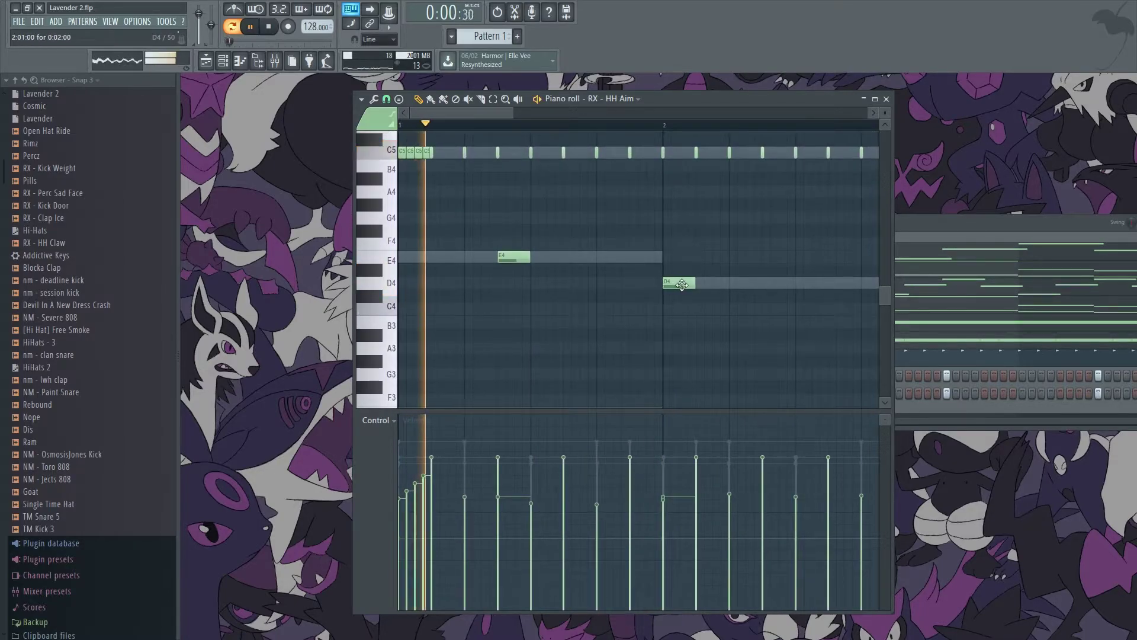
Step: Place a D4 hi-hat note on step 15 of bar 2 and chop it into a four-note roll with rising velocities
scroll(628, 291, "down", 2, "ctrl")
mouse_move(659, 287)
left_mouse_down()
mouse_move(745, 289)
mouse_move(738, 272)
left_mouse_up()
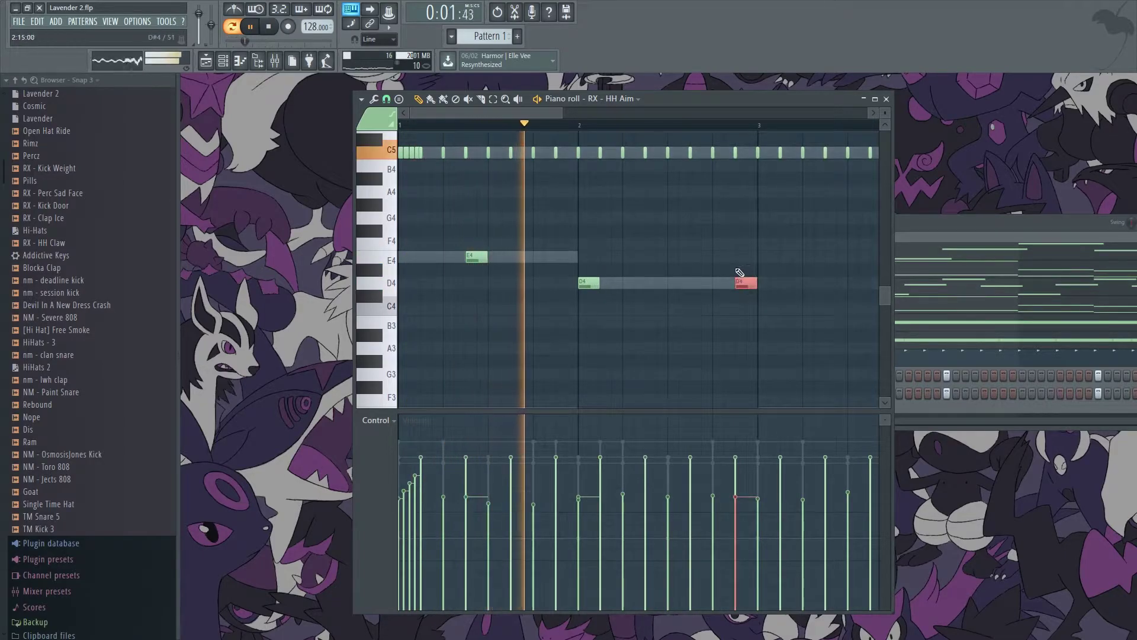
key("ctrl+u")
left_click_drag(733, 499, 777, 454)
key("ctrl+d")
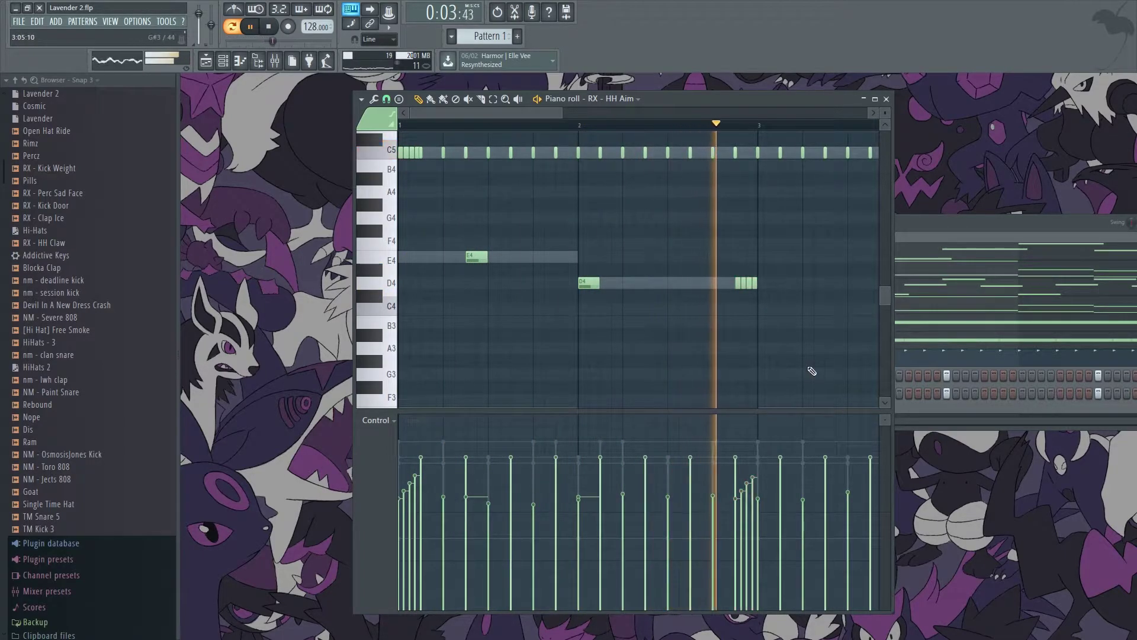
Step: Duplicate the low E4 and D4 hi-hat notes and the D4 roll from bars 1-2 into bars 3-4
scroll(764, 349, "down", 1, "ctrl")
left_click_drag(720, 326, 634, 231, "ctrl")
scroll(443, 258, "down", 2, "ctrl")
key("space")
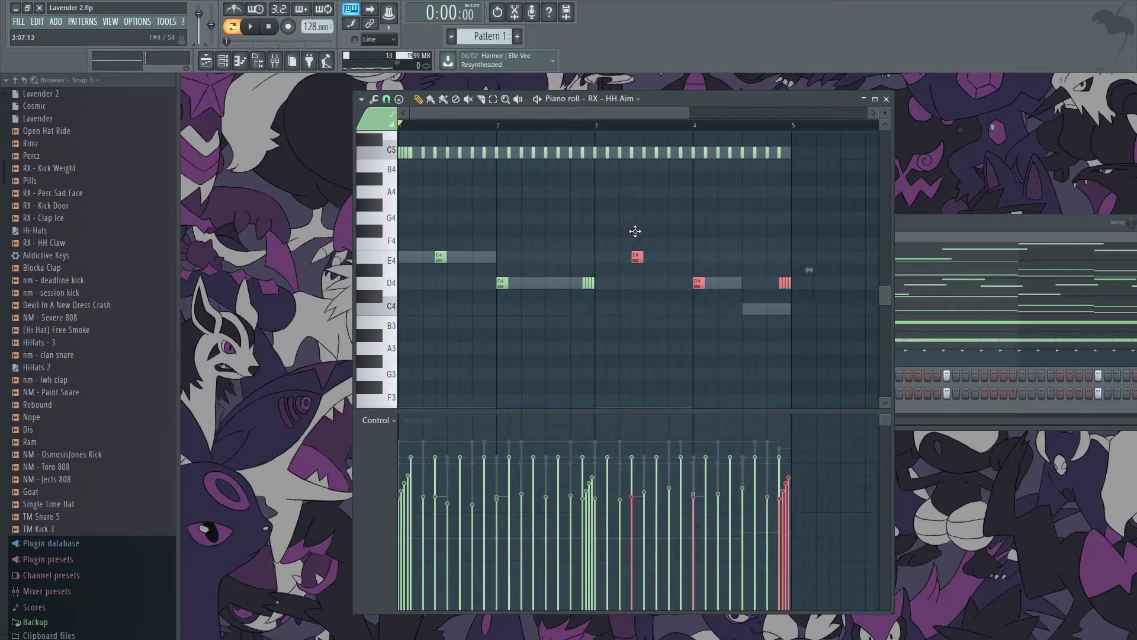
Step: Lower the velocities of the four-note hi-hat rolls at the start of bar 1 and the ends of bars 2 and 4
left_click(666, 372)
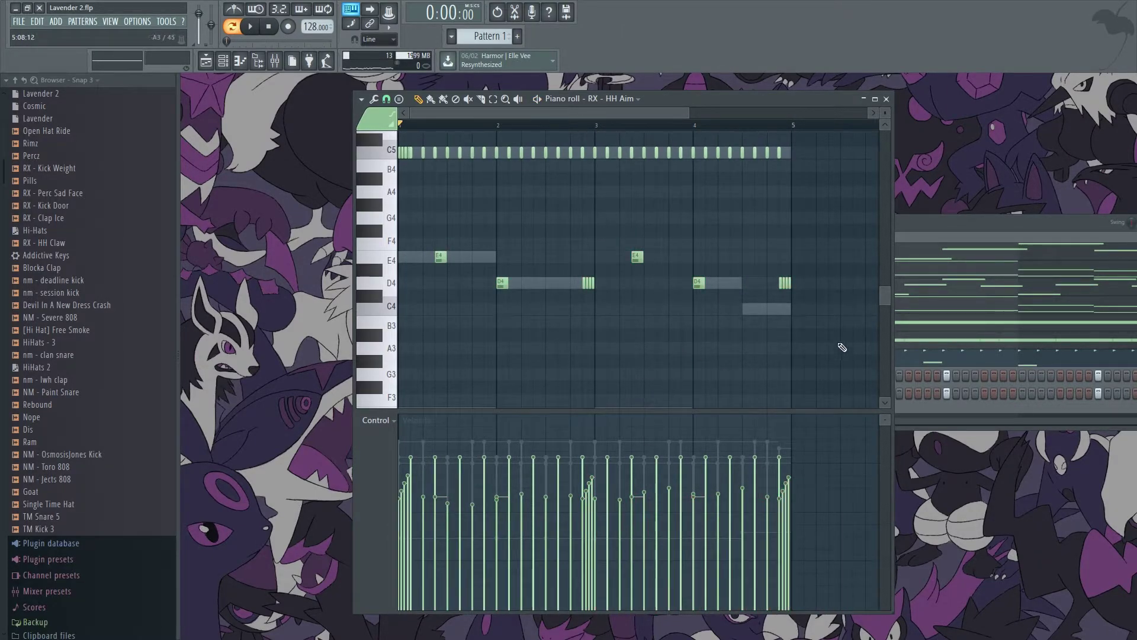
left_click_drag(839, 350, 418, 237, "ctrl")
left_click_drag(774, 339, 398, 128, "ctrl+shift")
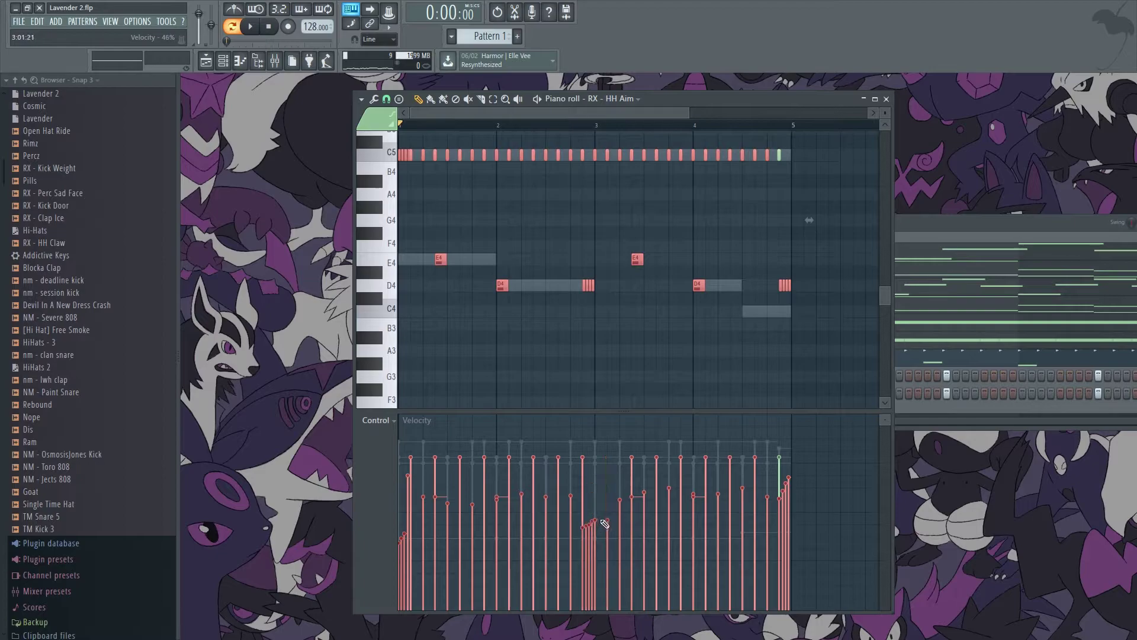
key("ctrl+d")
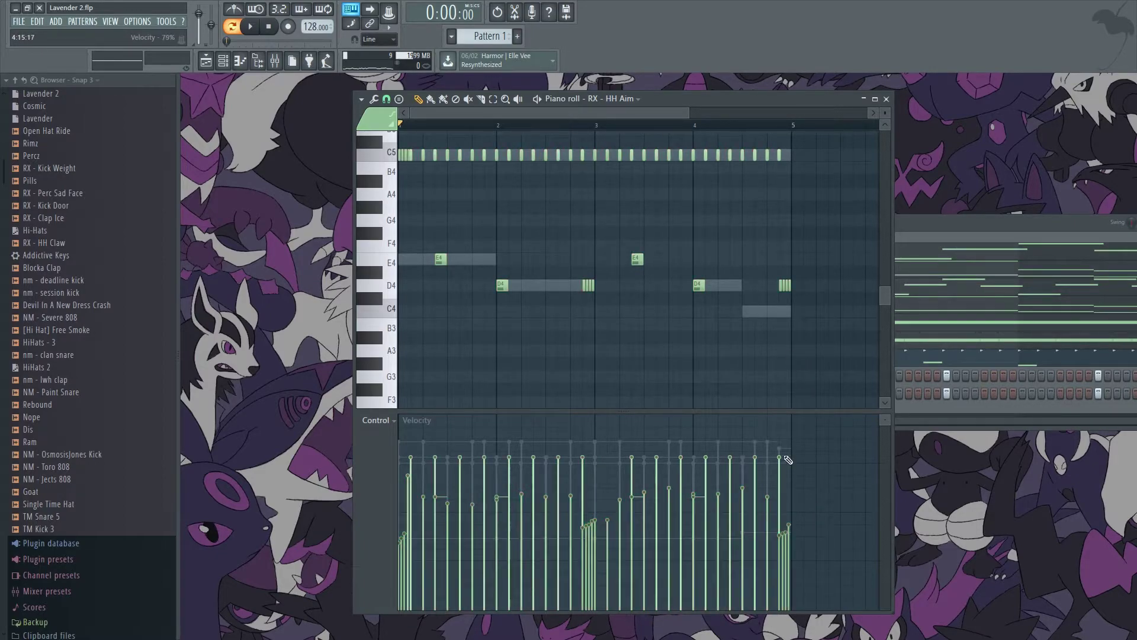
Step: Play the pattern, delete the single D4 hi-hat notes at the start of bars 2 and 4, and close the piano roll
scroll(554, 363, "up", 2, "ctrl")
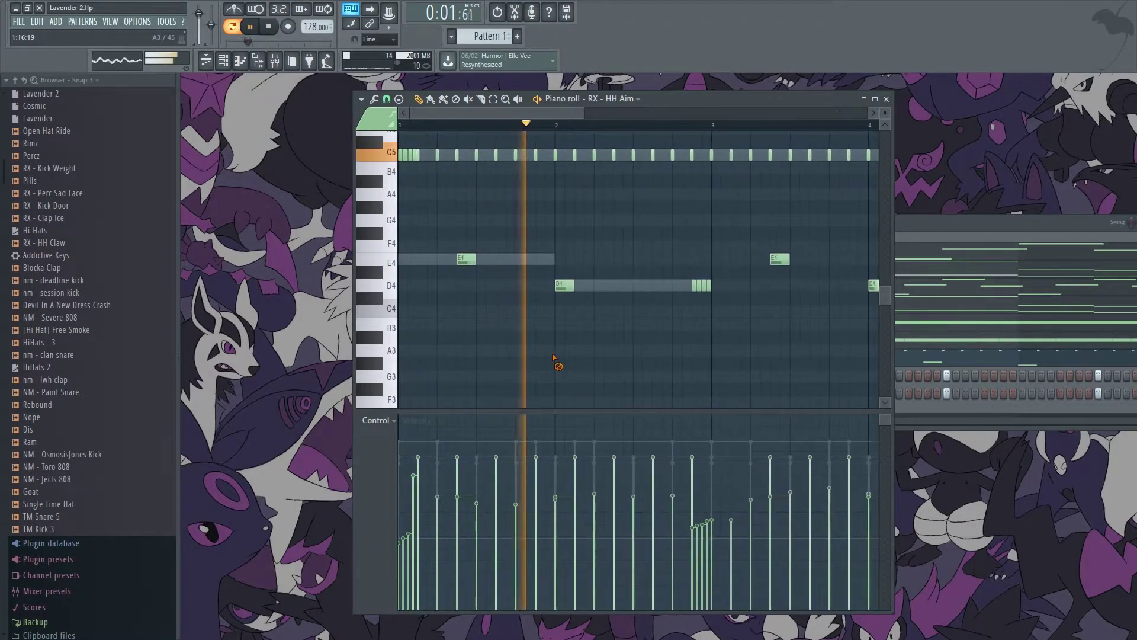
scroll(560, 404, "up", 3)
scroll(560, 405, "down", 1, "ctrl")
scroll(561, 391, "down", 2)
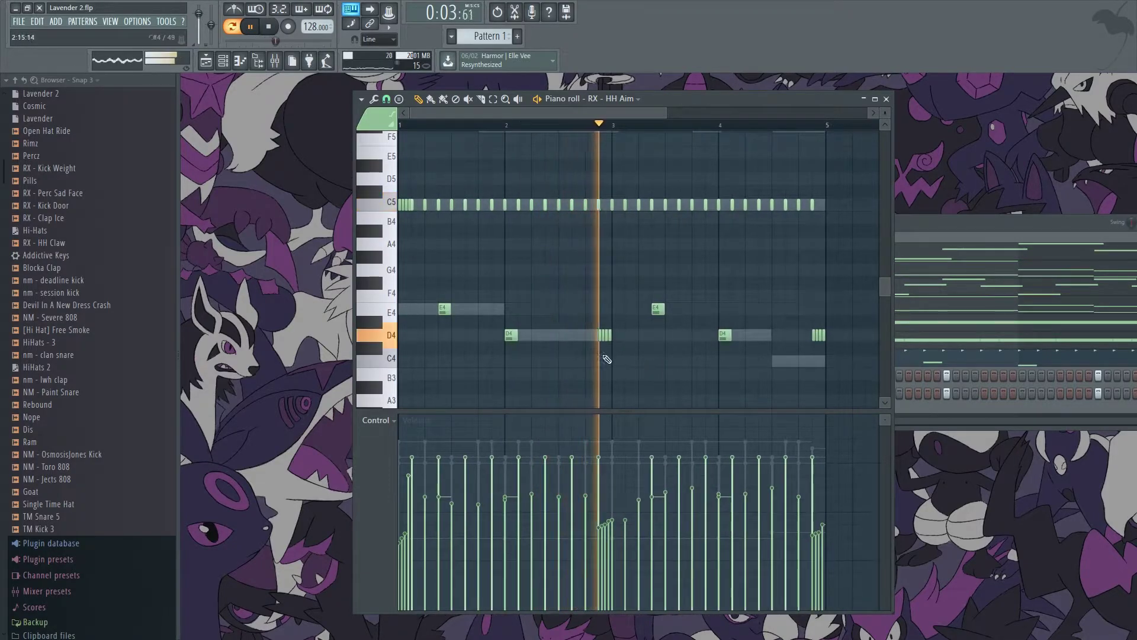
scroll(736, 356, "down", 1, "ctrl")
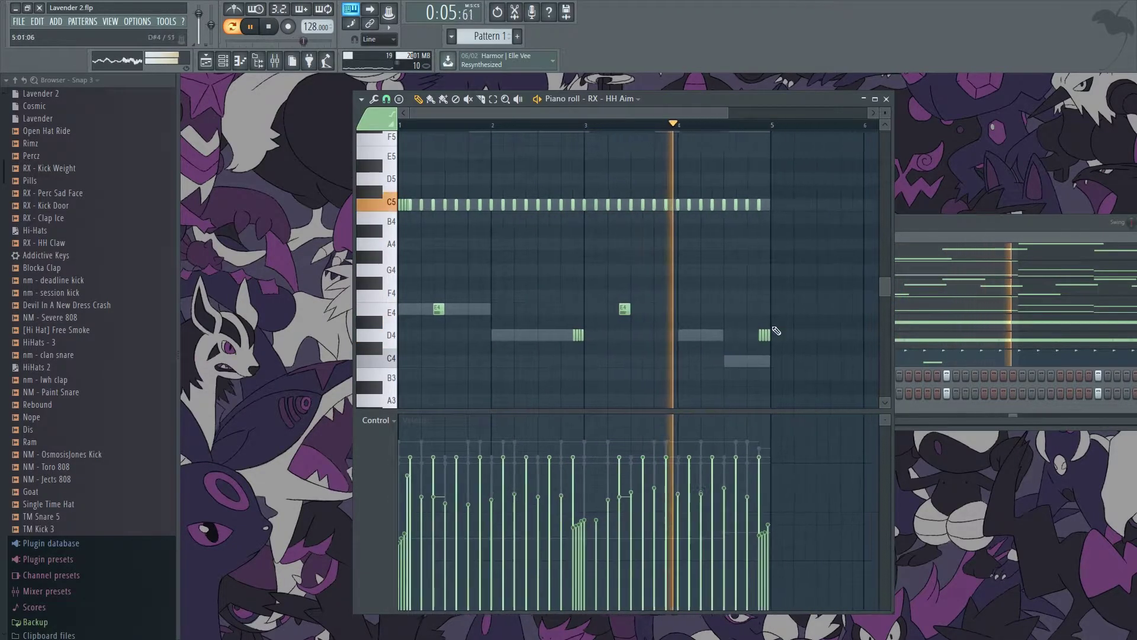
left_click(886, 100)
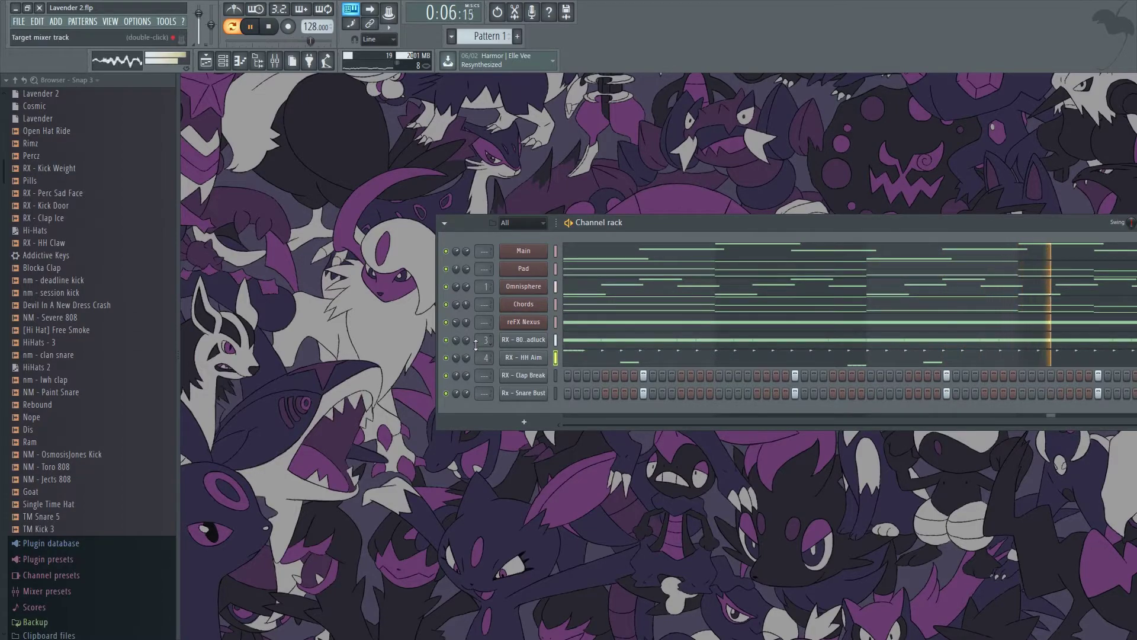
Step: Transpose the low E4 hi-hat notes and D4 rolls of RX - HH Aim up one octave to E5 and D5
left_click_drag(662, 218, 544, 201)
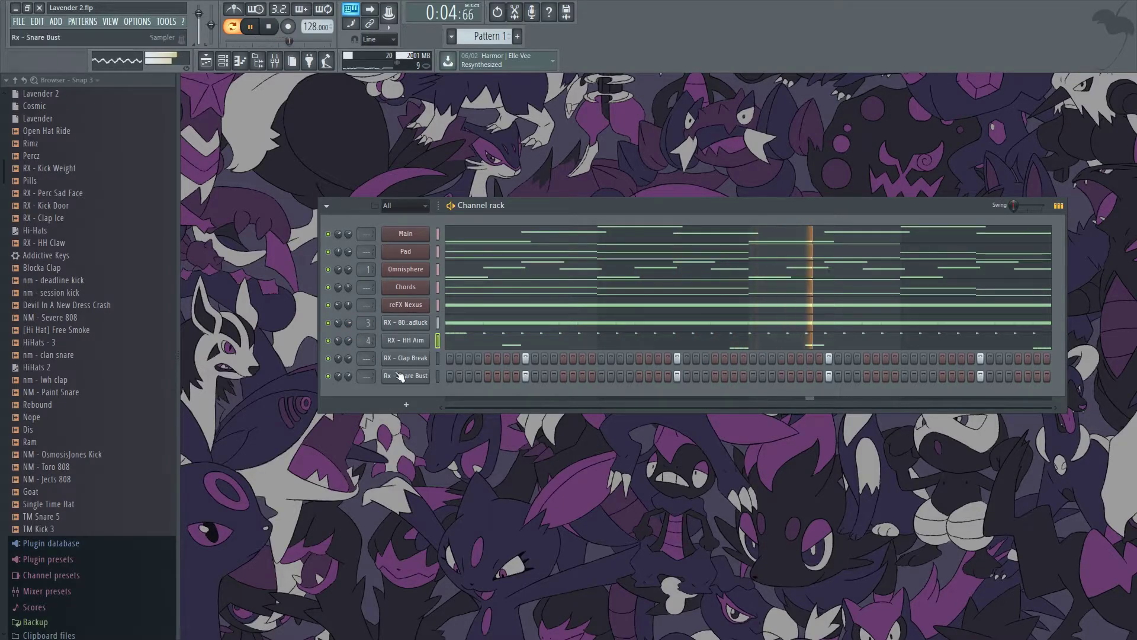
left_click(498, 341)
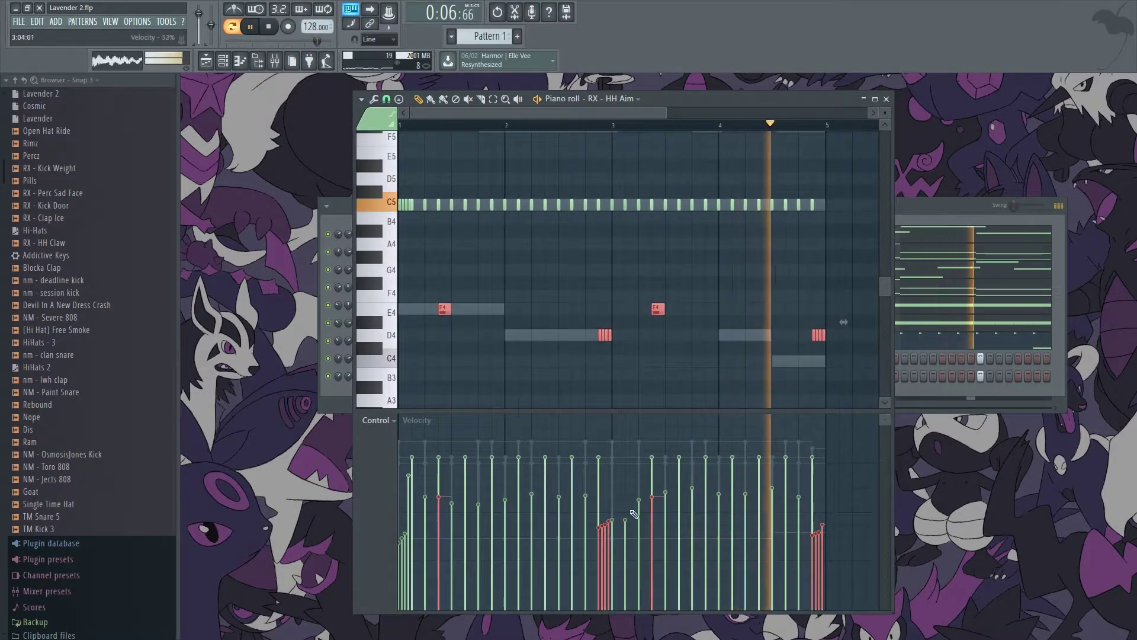
key("ctrl+Up")
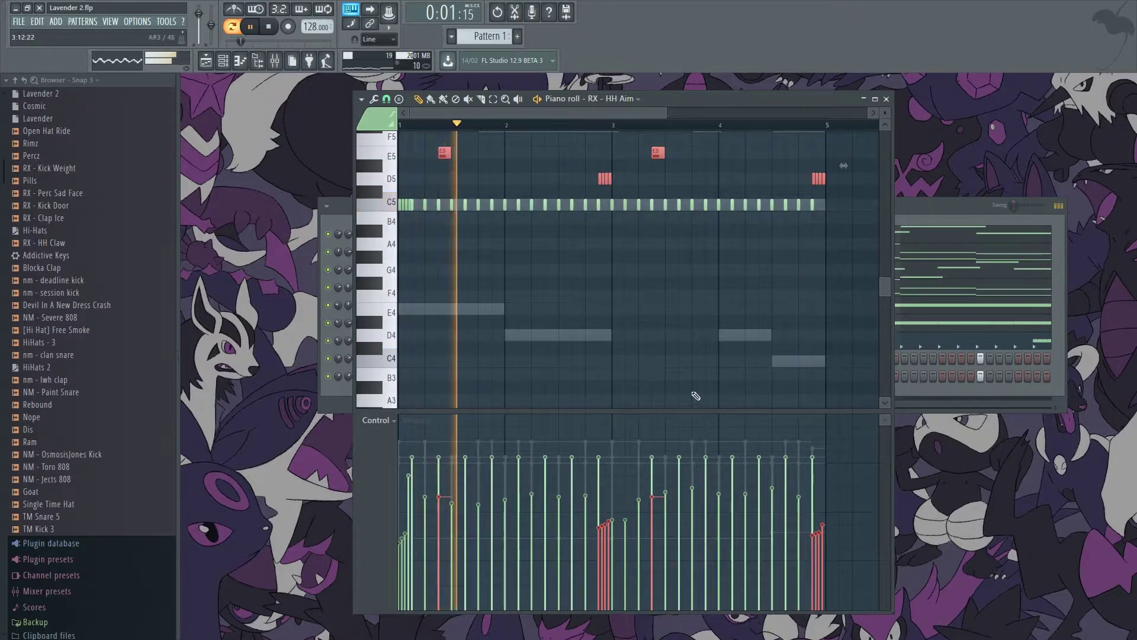
key("ctrl+d")
left_click(942, 210)
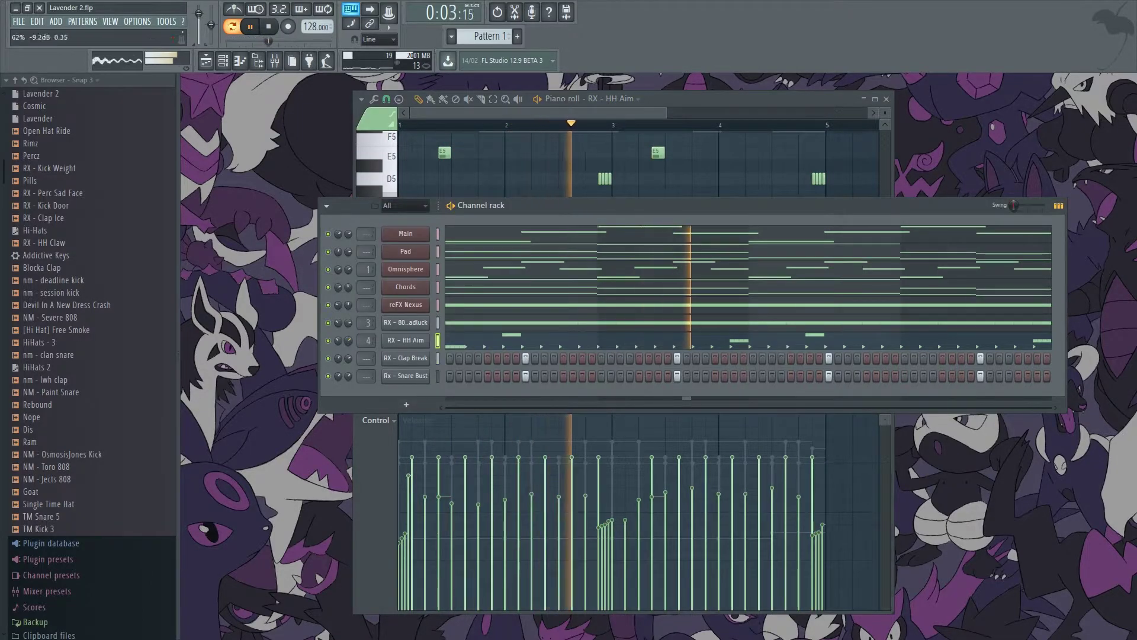
Step: Shorten the RX - HH Aim hits with a volume envelope that has no hold or sustain and a short decay
left_click(419, 342)
left_click(305, 233)
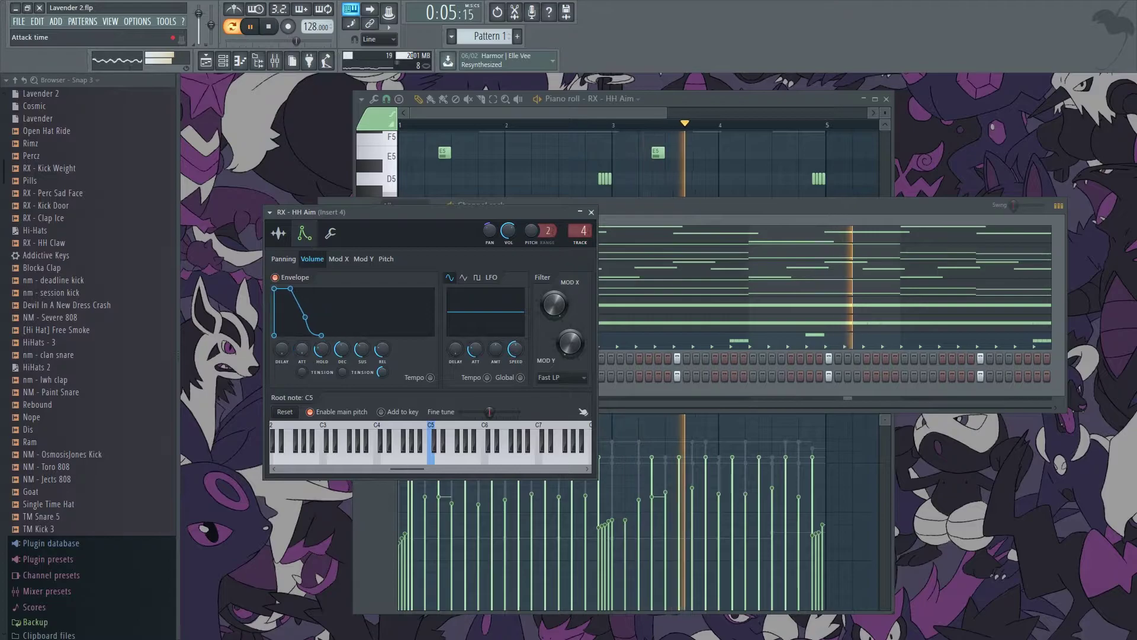
left_click_drag(382, 349, 342, 367)
key("space")
left_click(89, 329)
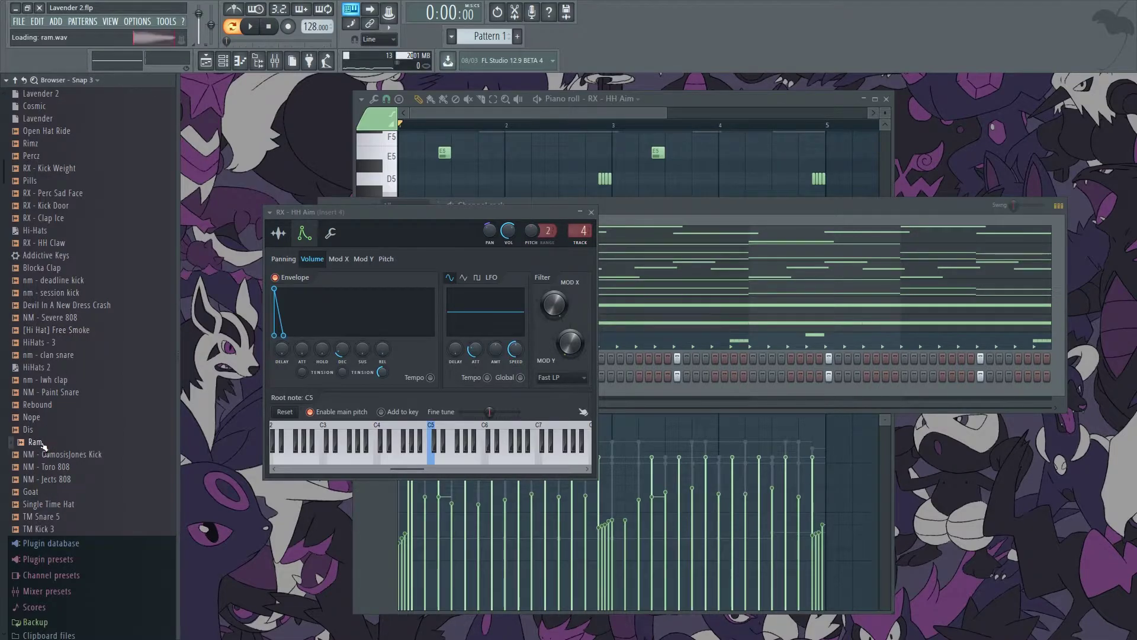
left_click(591, 211)
Step: Add the Rimz sample as a new channel with a hit on step 3 of bar 1
scroll(71, 249, "up", 5)
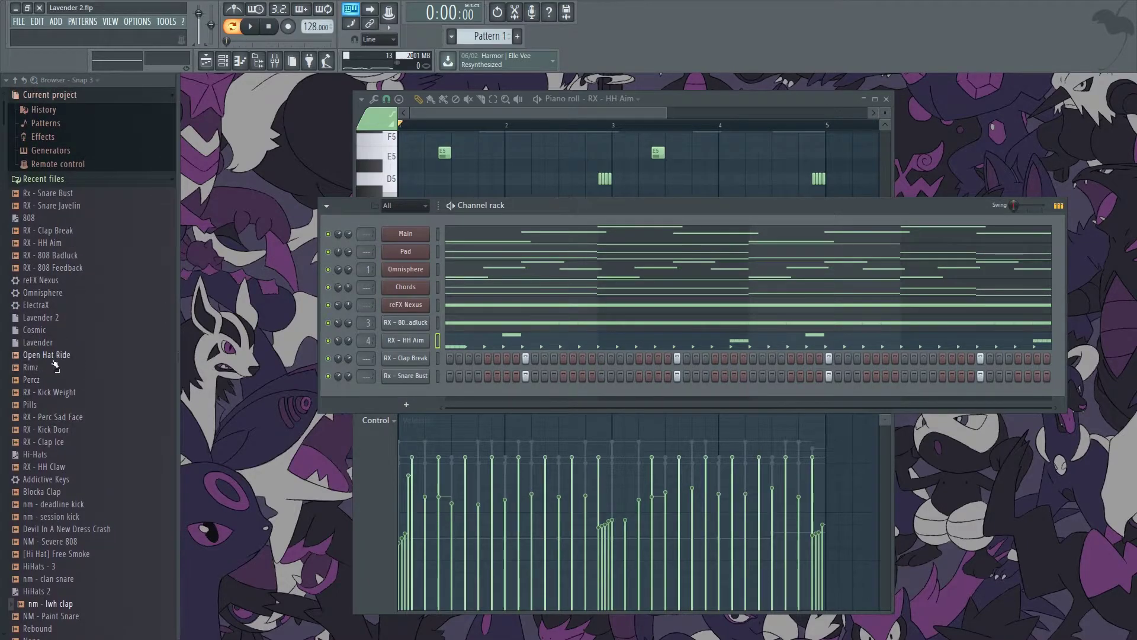
left_click_drag(413, 404, 415, 405)
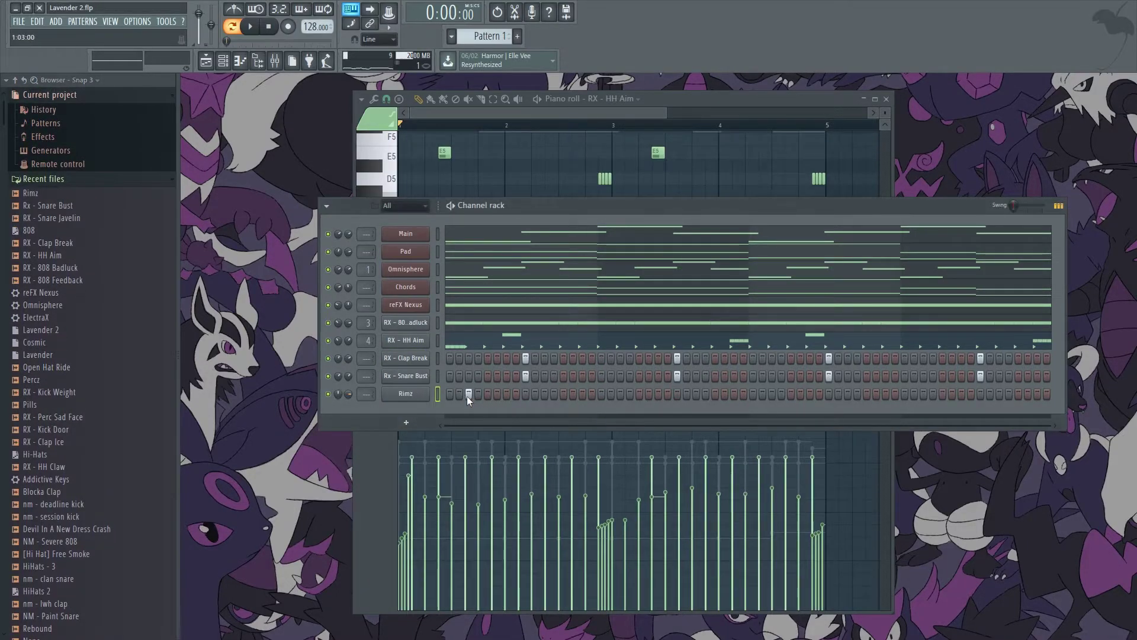
left_click(887, 100)
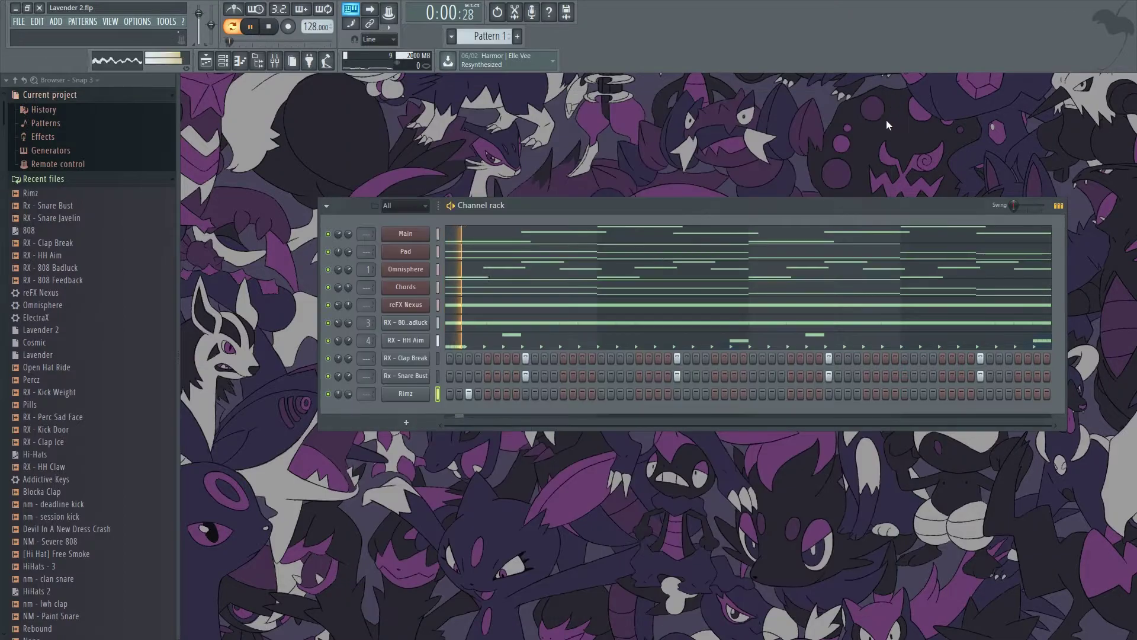
Step: Pitch the Rimz note down to F4, reduce its velocity, and check the channel's sample settings
key("space")
key("F7")
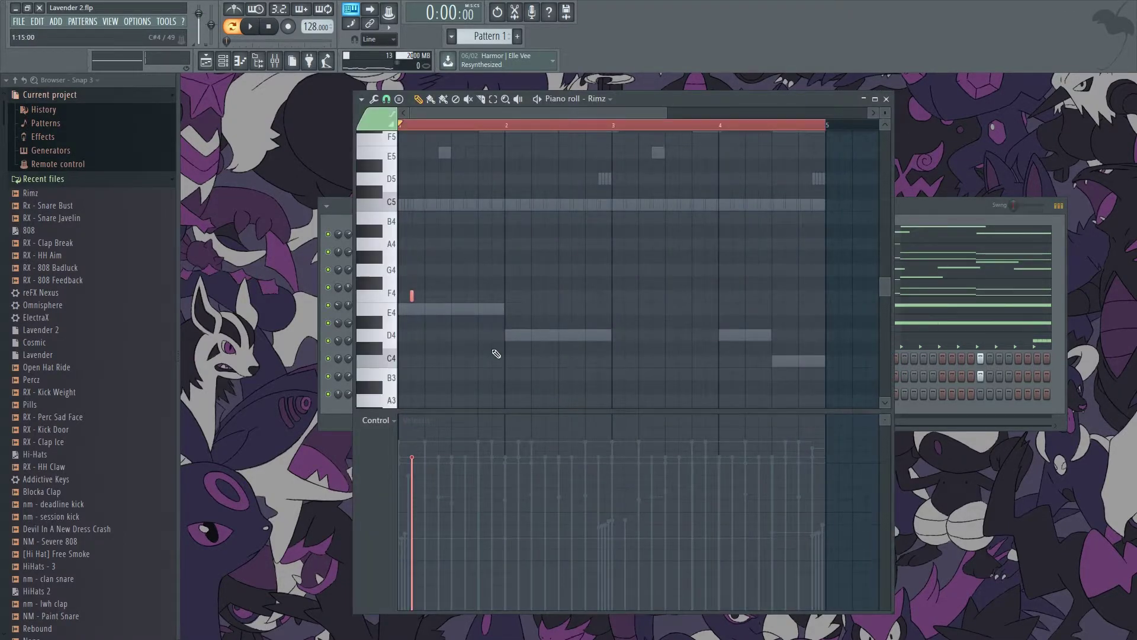
left_click(411, 486)
key("space")
key("F6")
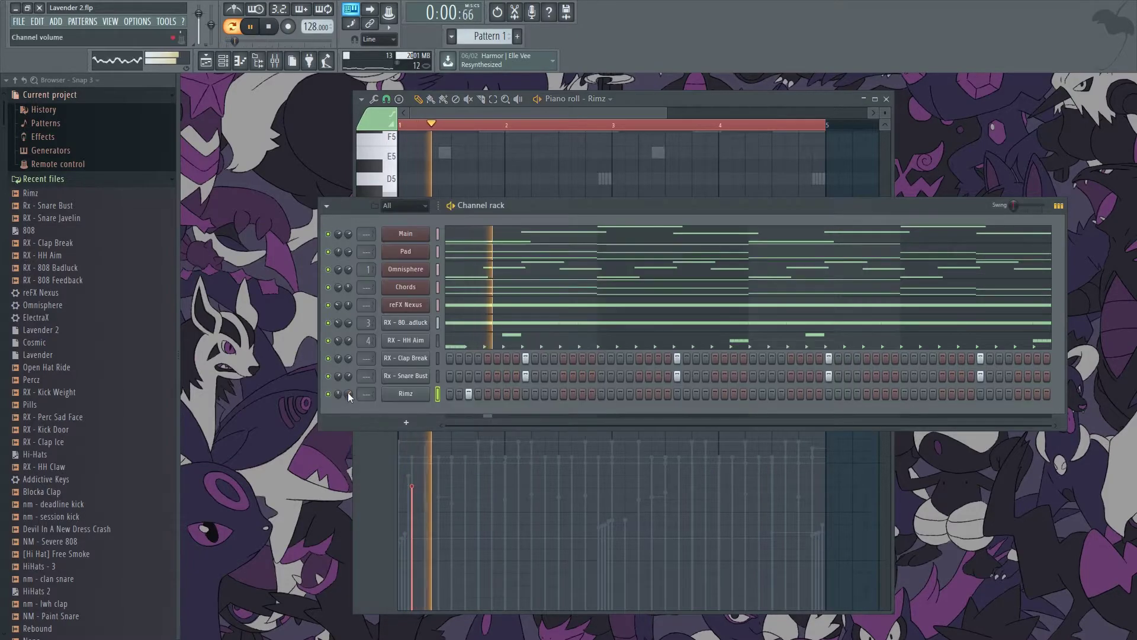
left_click(406, 394)
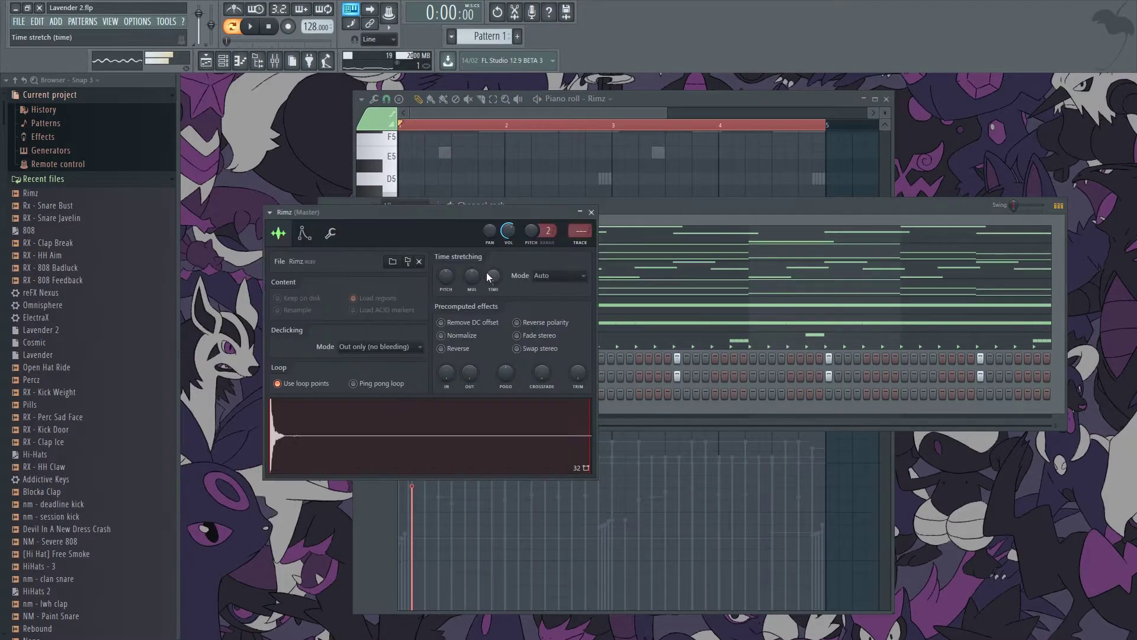
left_click(591, 212)
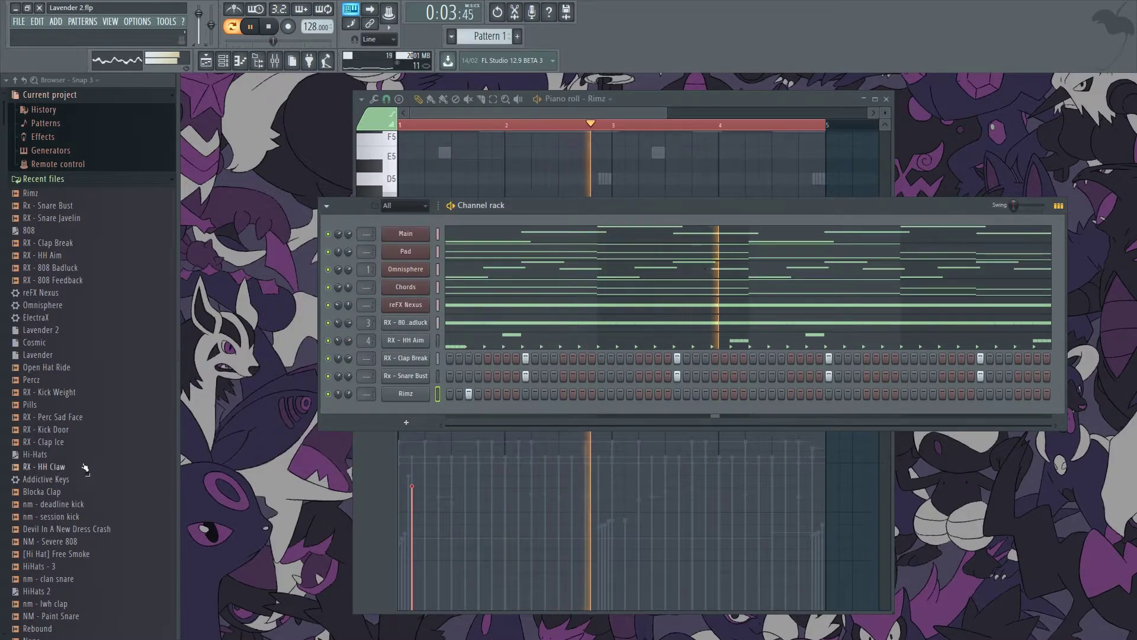
Step: Add nm - clan snare as a new channel with hits on steps 15 and 16 of bar 1 and step 1 of bar 2
scroll(105, 458, "down", 2)
scroll(105, 457, "down", 2)
left_click_drag(52, 504, 396, 409)
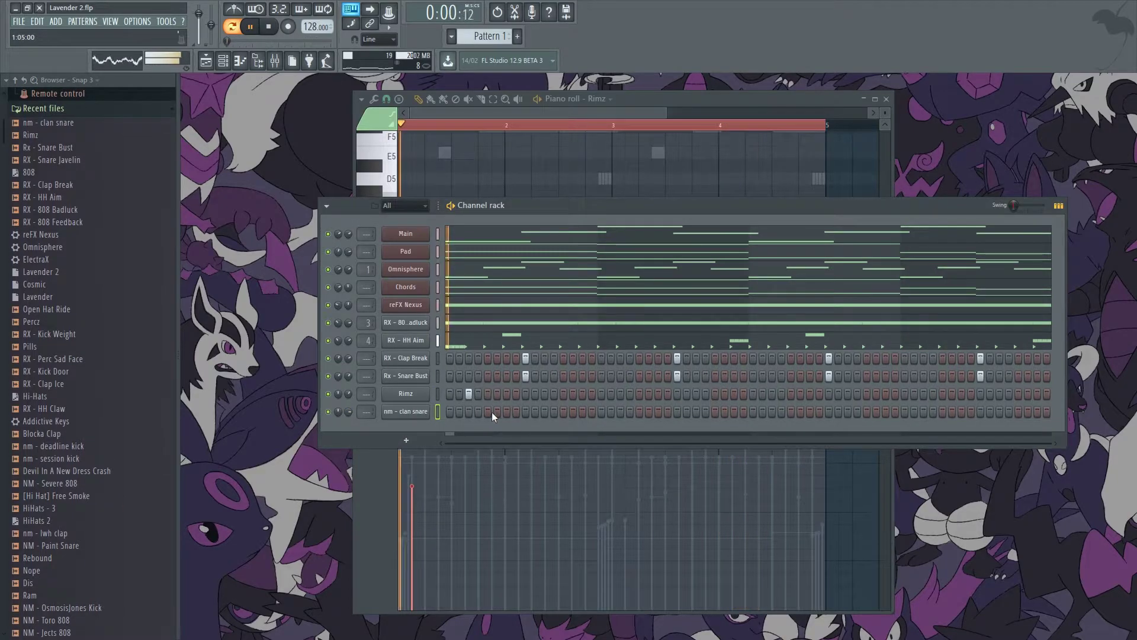
left_click(620, 415)
key("space")
key("ctrl+z")
key("space")
left_click(575, 411)
key("space")
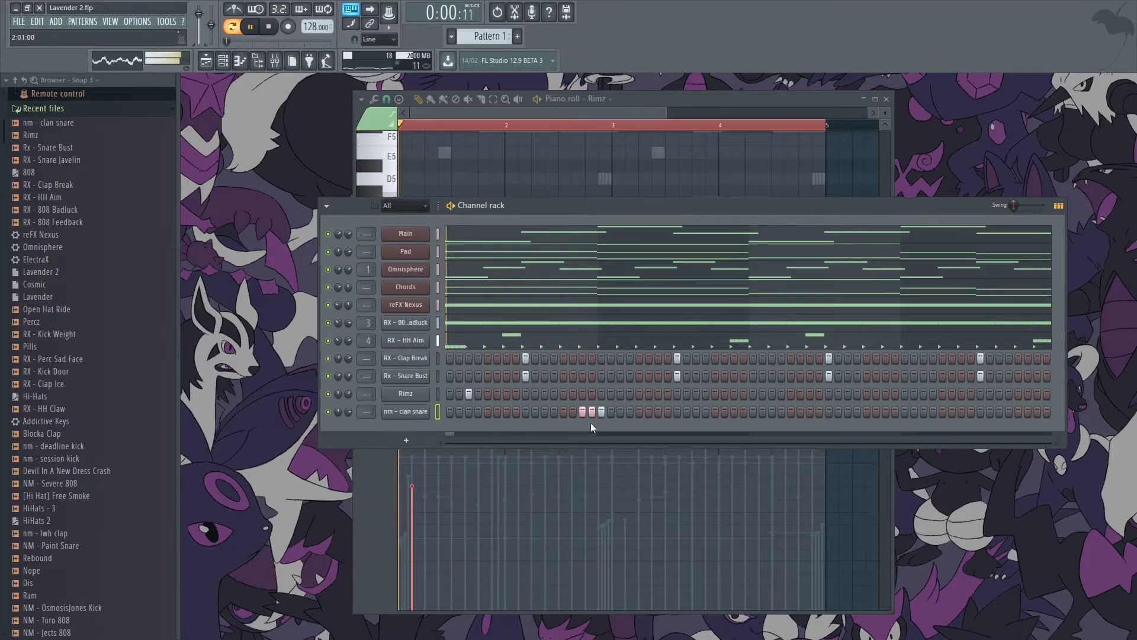
Step: Reduce the nm - clan snare pattern to hits on step 15 of bar 1 and step 3 of bar 2
right_click(591, 412)
right_click(600, 411)
left_click(657, 415)
key("space")
key("space")
right_click(655, 413)
left_click(610, 413)
left_click(621, 412)
right_click(610, 411)
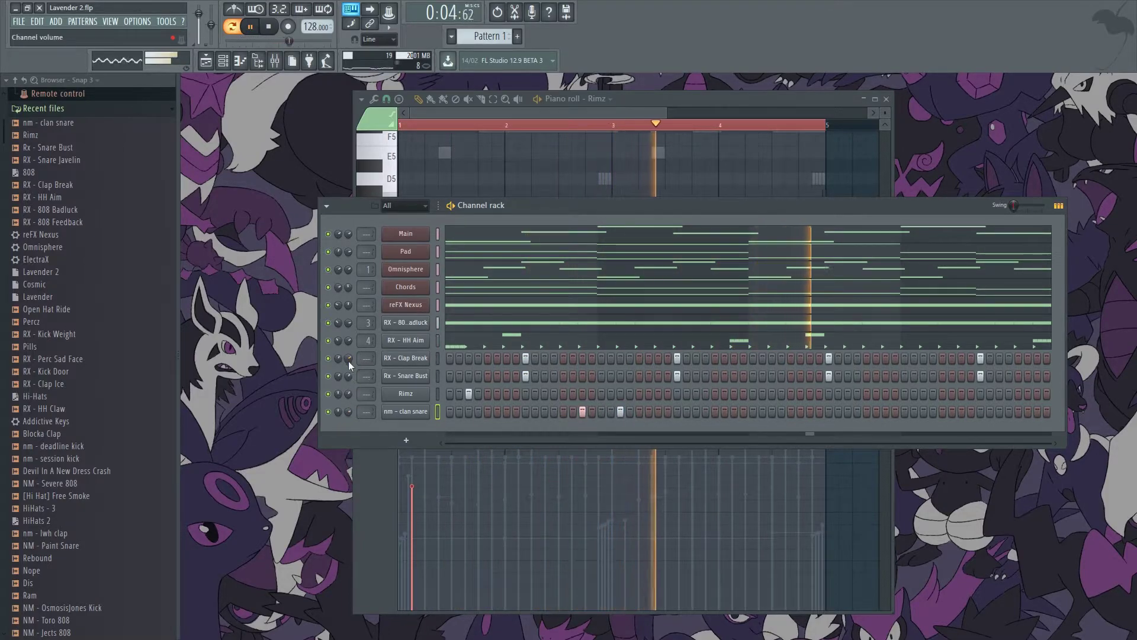
Step: Adjust the RX - 808 Badluck volume and add nm - clan snare hits on step 15 of bar 3 and step 3 of bar 4
left_click_drag(349, 325, 349, 323)
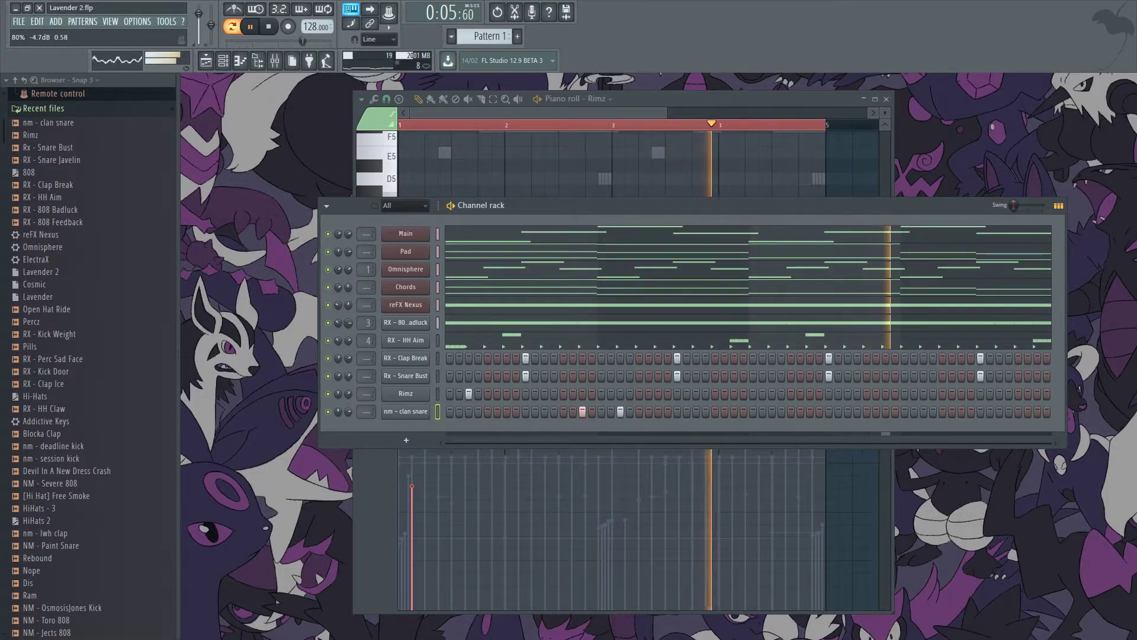
left_click(884, 411)
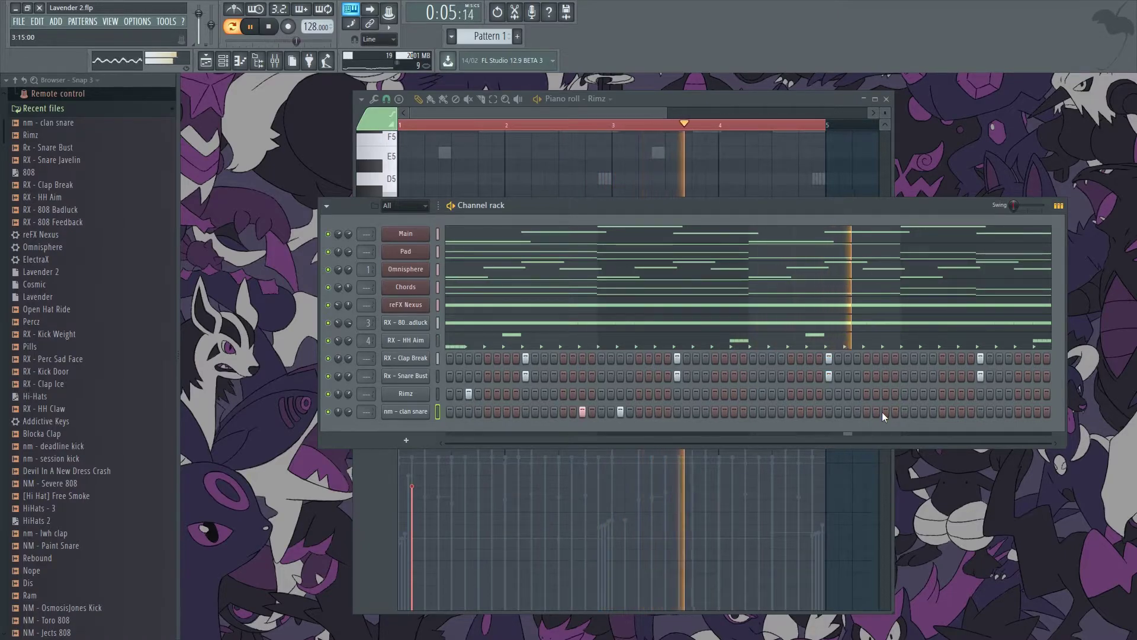
left_click(954, 412)
left_click(952, 411)
left_click(923, 412)
key("space")
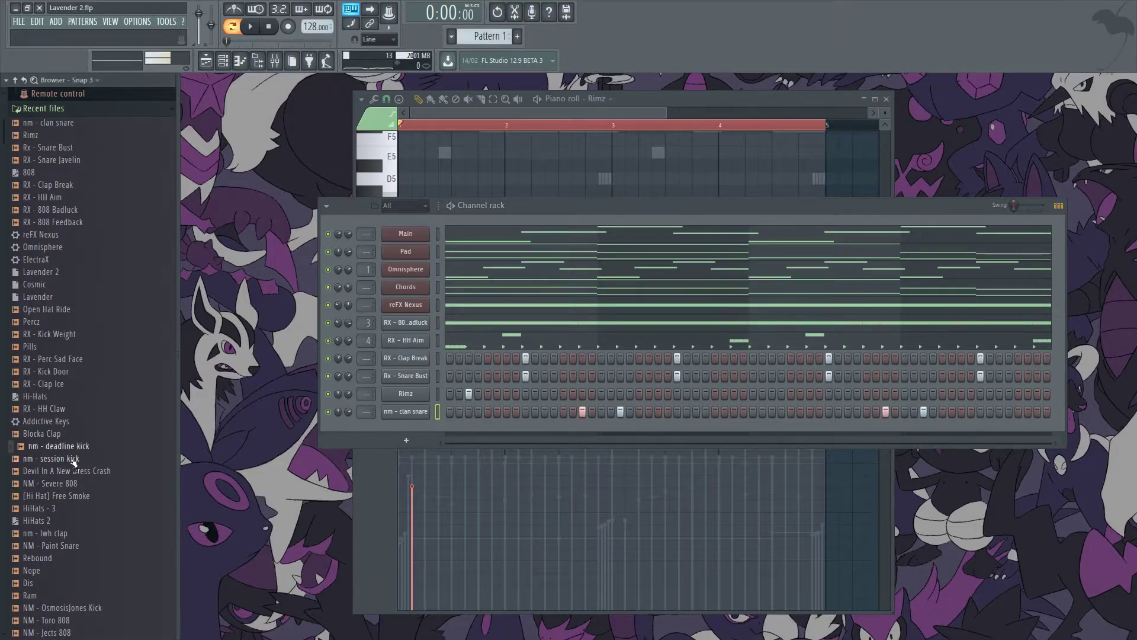
Step: Insert RX - Kick Weight from the Rxllout - Cyborg Kicks folder above RX - Clap Break, with a hit on step 1 of bar 1
scroll(52, 236, "down", 20)
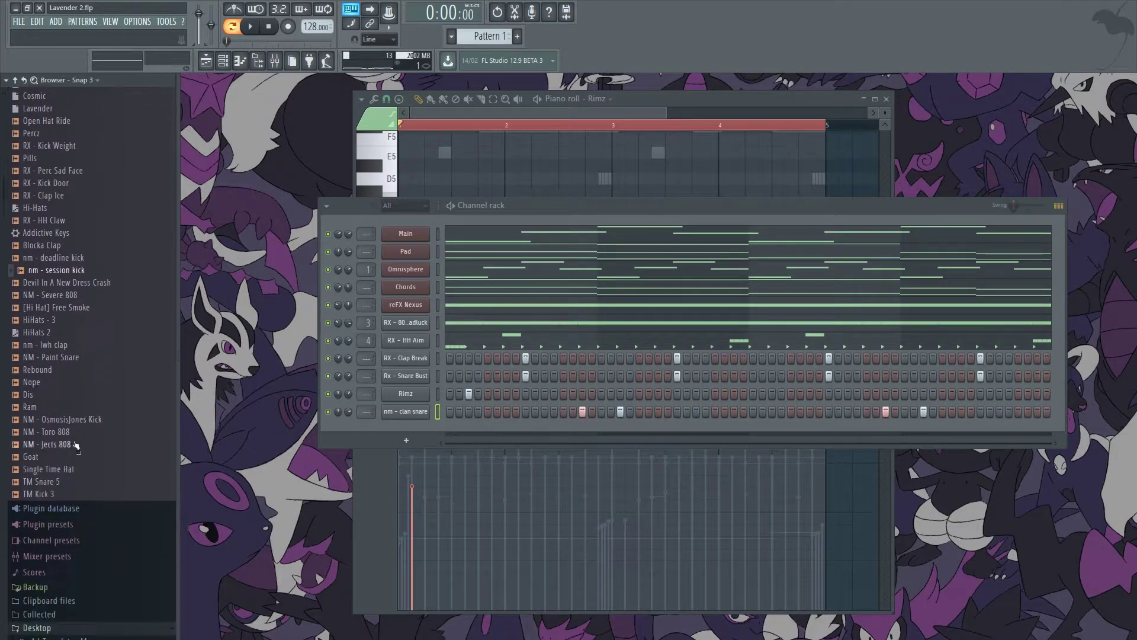
scroll(67, 467, "down", 20)
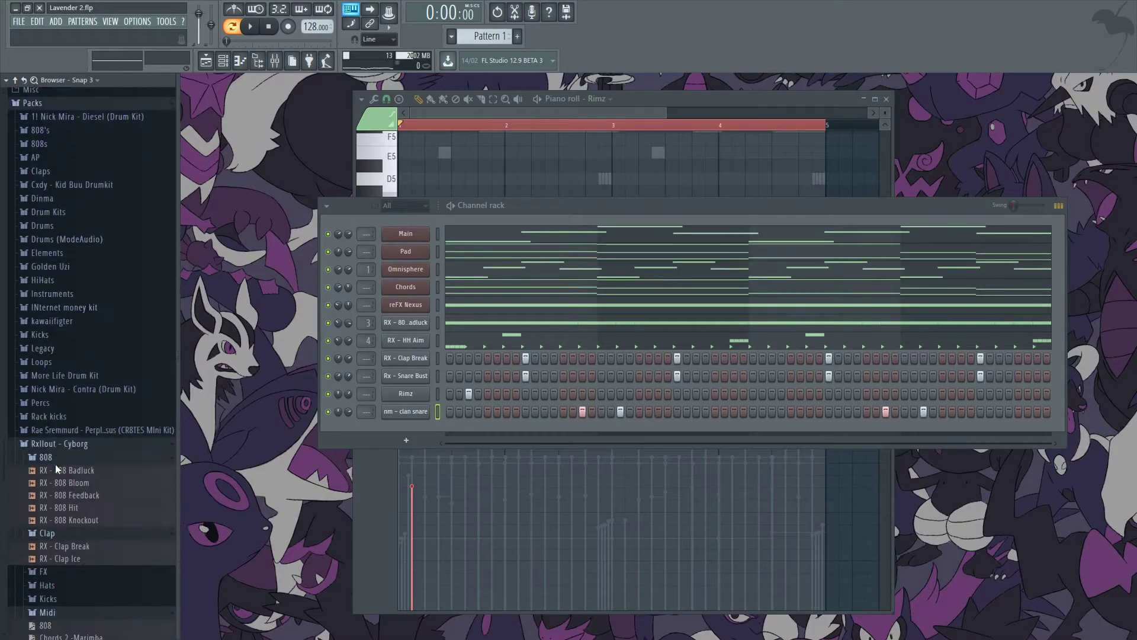
left_click(47, 356)
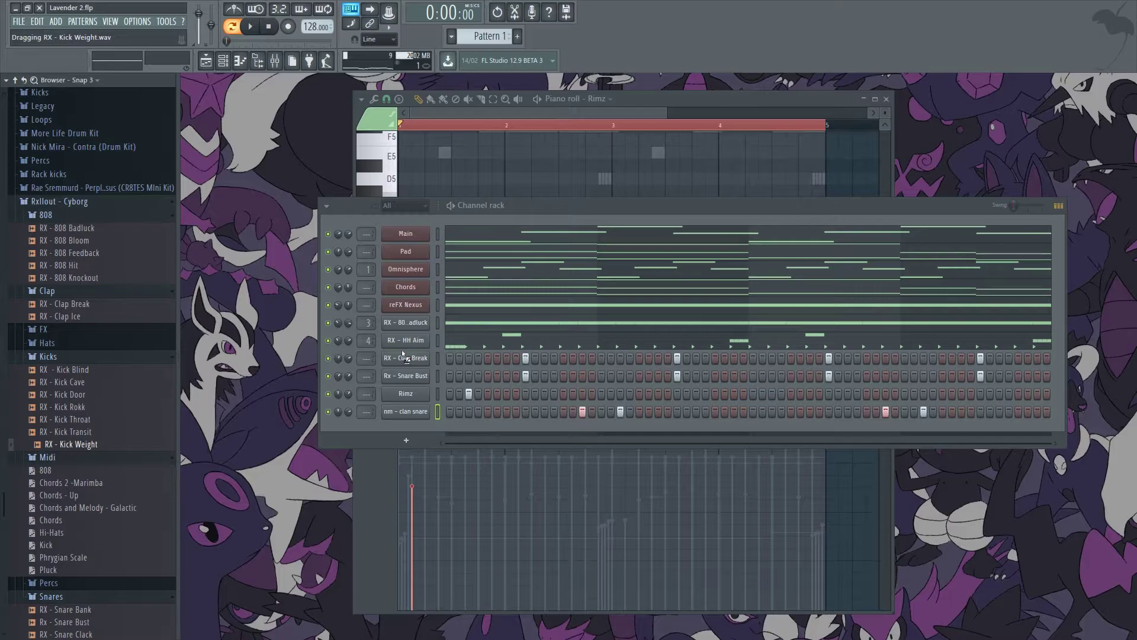
left_click_drag(405, 358, 447, 359)
left_click(450, 359)
Step: Add an RX - Kick Weight hit on step 7 of bar 1 and set the channel's volume to 100%
key("space")
left_click(506, 359)
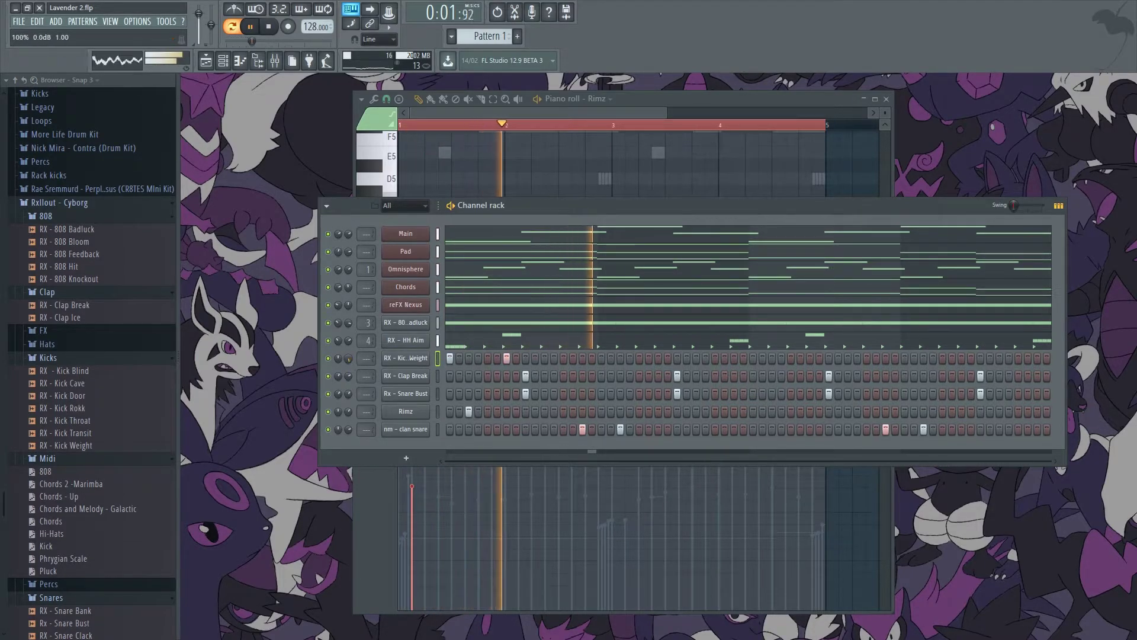
left_click(405, 358)
Step: Check the mixer, hide the browser, and add an RX - Kick Weight hit on step 7 of bar 2 during playback
left_click(274, 62)
key("space")
left_click(274, 61)
left_click(257, 61)
key("space")
left_click(445, 242)
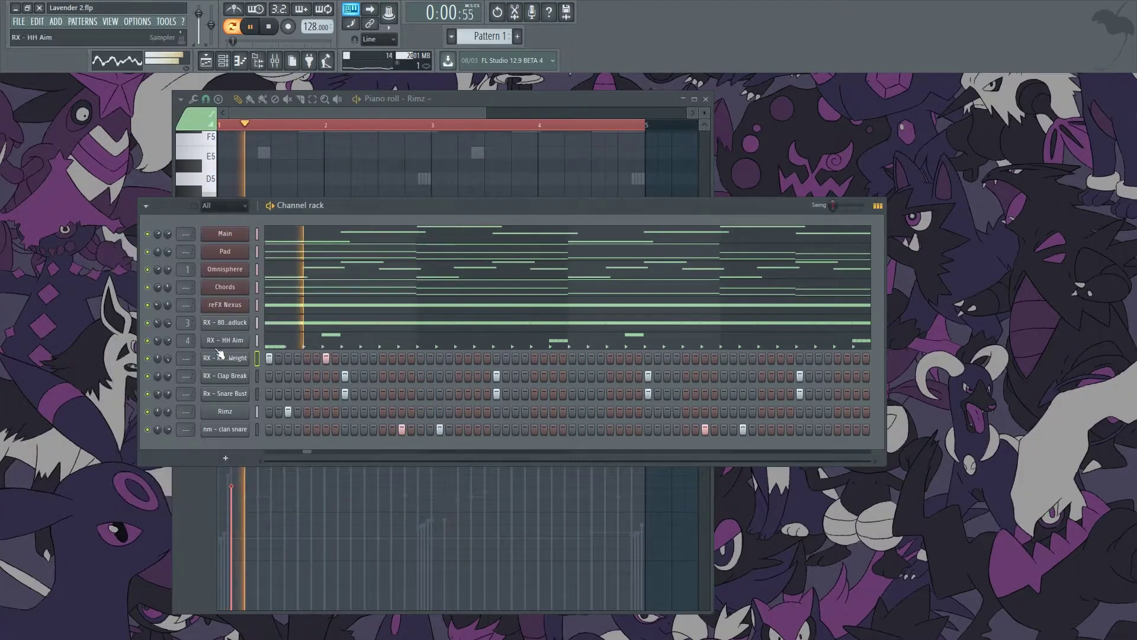
left_click(481, 357)
key("space")
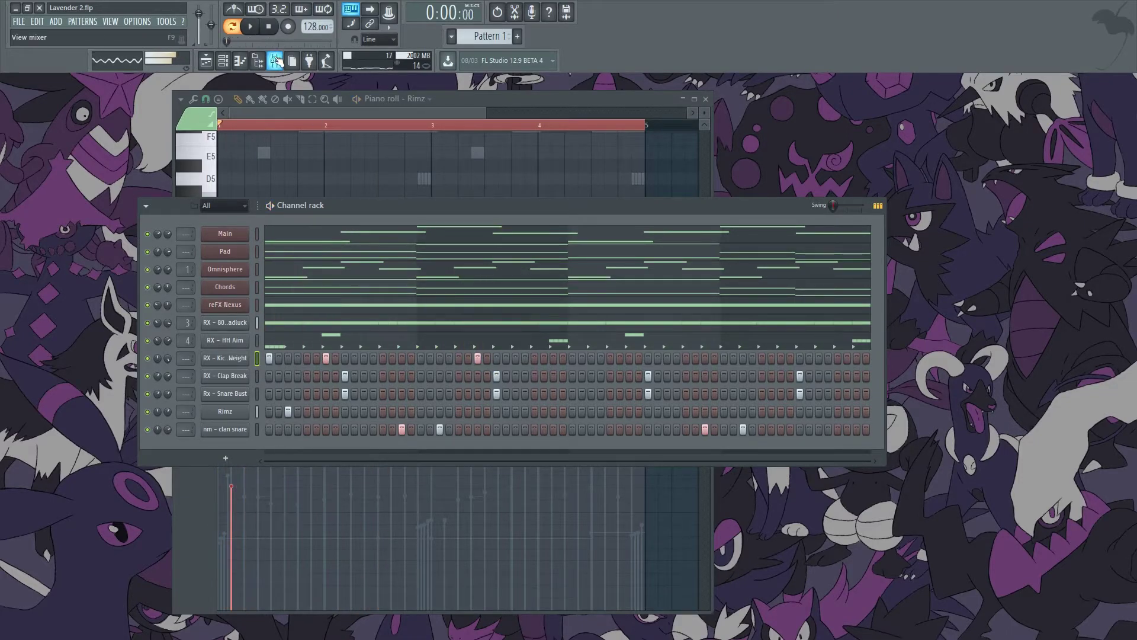
Step: Load the pack's Kick MIDI pattern onto the RX - Kick Weight channel and open it in the piano roll
left_click(276, 61)
left_click(275, 61)
left_click(258, 62)
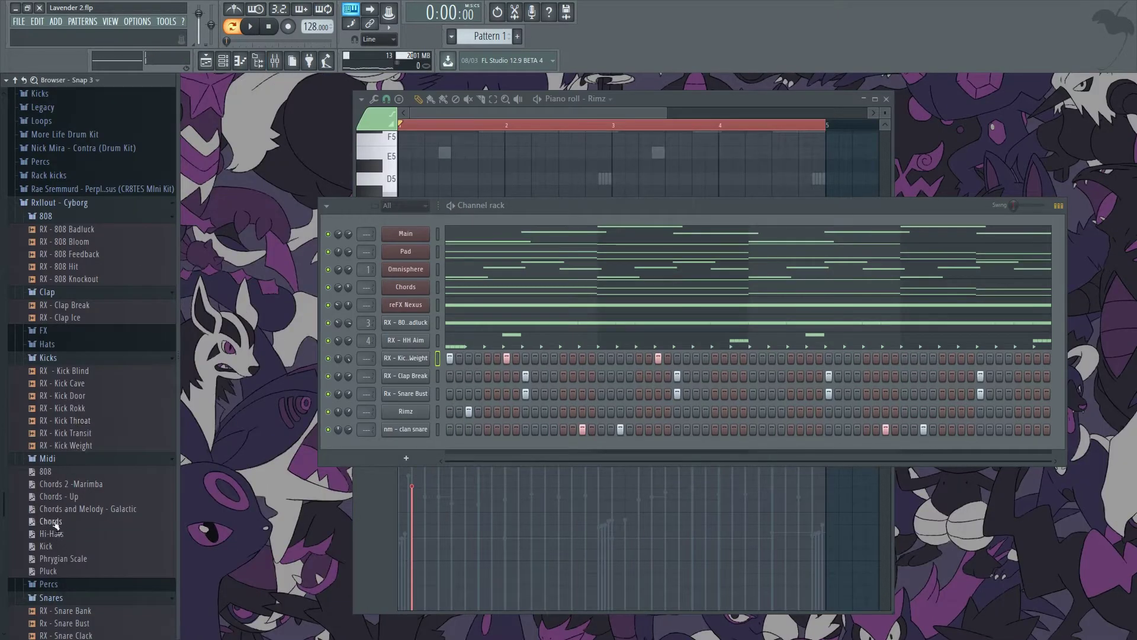
left_click_drag(413, 362, 413, 360)
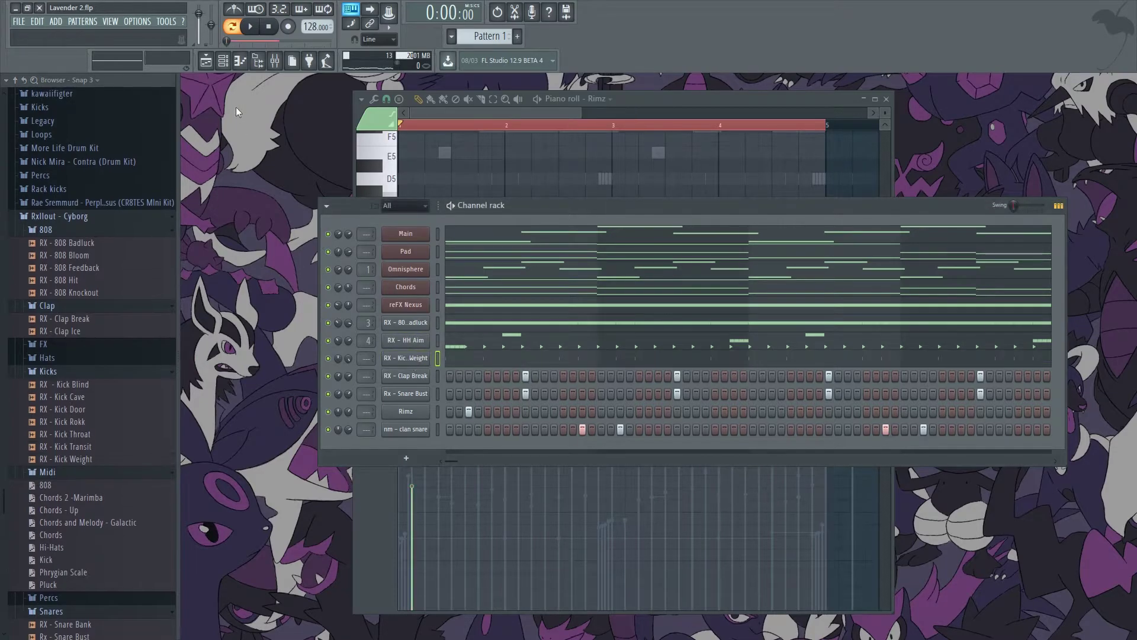
left_click(485, 358)
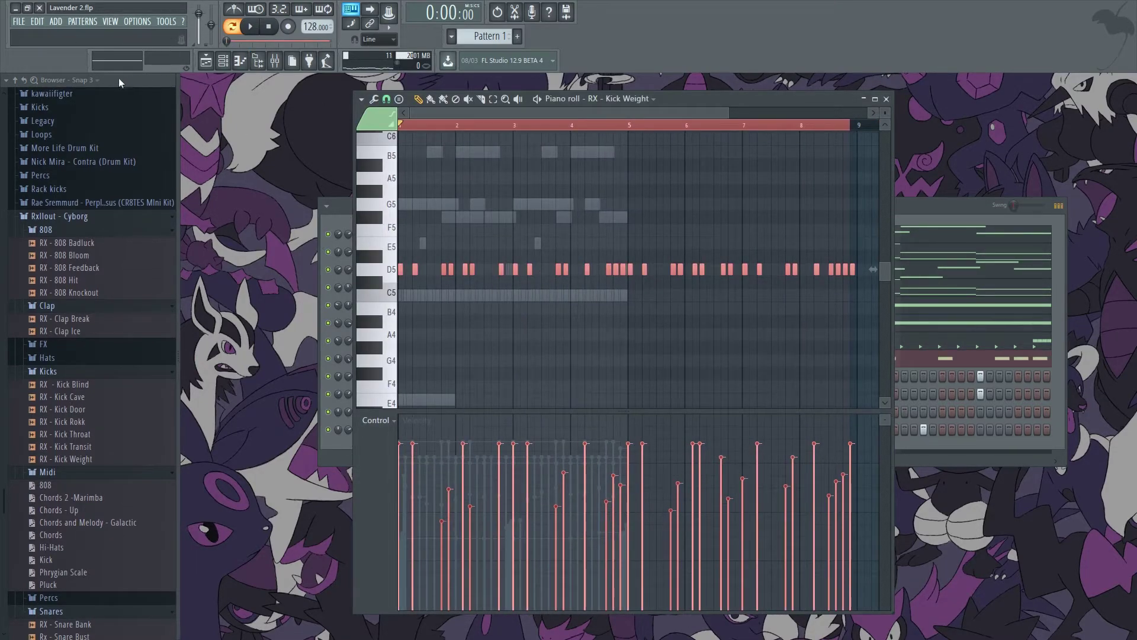
Step: Delete the RX - Kick Weight notes after bar 4, play the pattern back and close the piano roll
scroll(58, 179, "up", 15)
key("ctrl+d")
mouse_move(631, 272)
left_mouse_down()
mouse_move(631, 281)
mouse_move(879, 286)
mouse_move(898, 350)
mouse_move(888, 266)
left_mouse_up()
key("ctrl+a")
key("space")
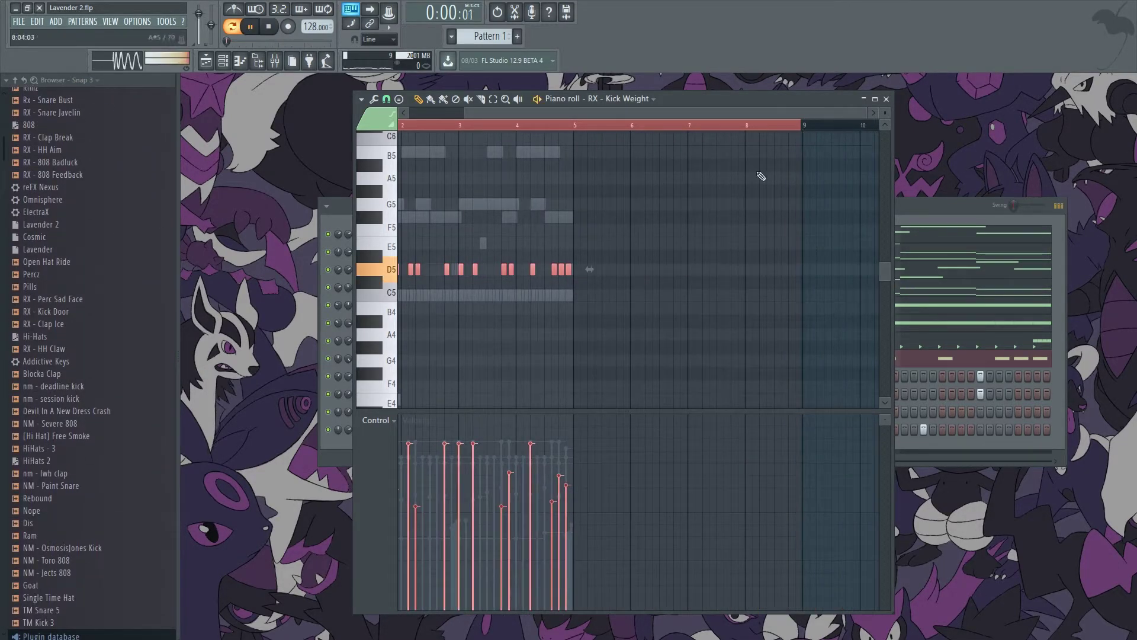
left_click(886, 99)
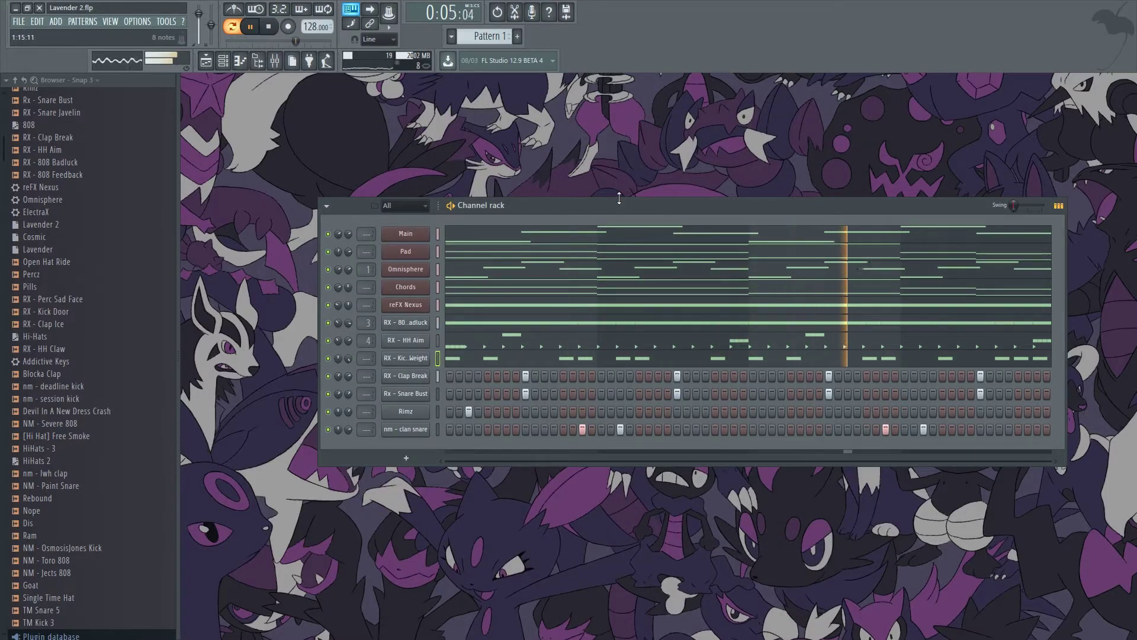
Step: Add SouthSide Trap Bell (2) from The Official SouthSide Drum Kit's SouthSide Trap Bells folder as a new channel below nm - clan snare
key("space")
left_click(52, 511)
left_click(53, 499)
key("space")
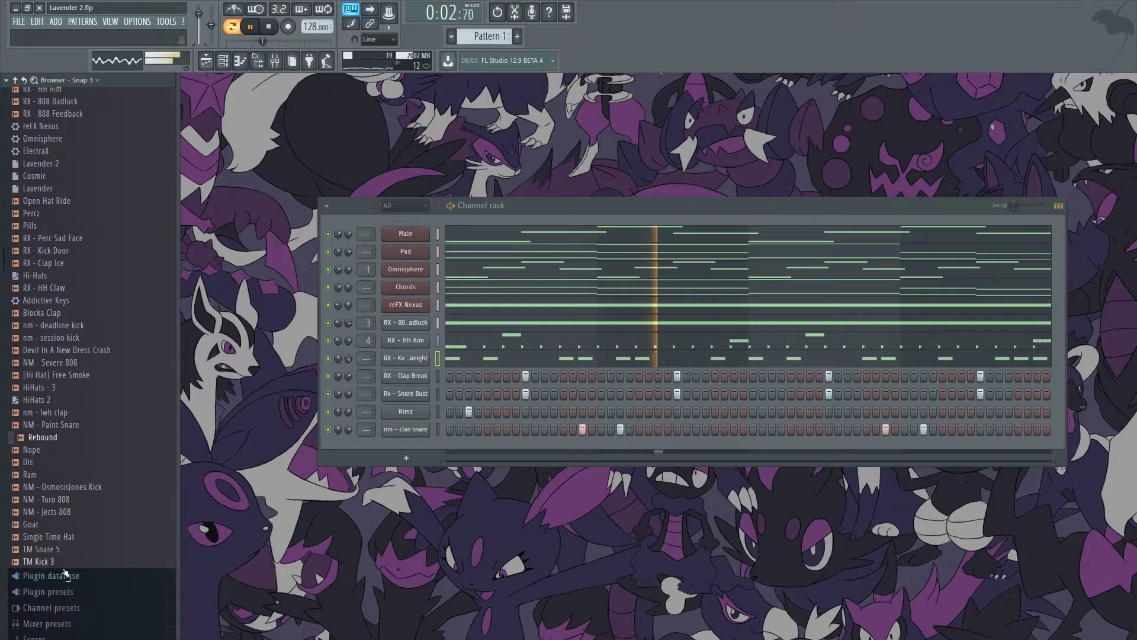
scroll(65, 526, "down", 10)
left_click(66, 533)
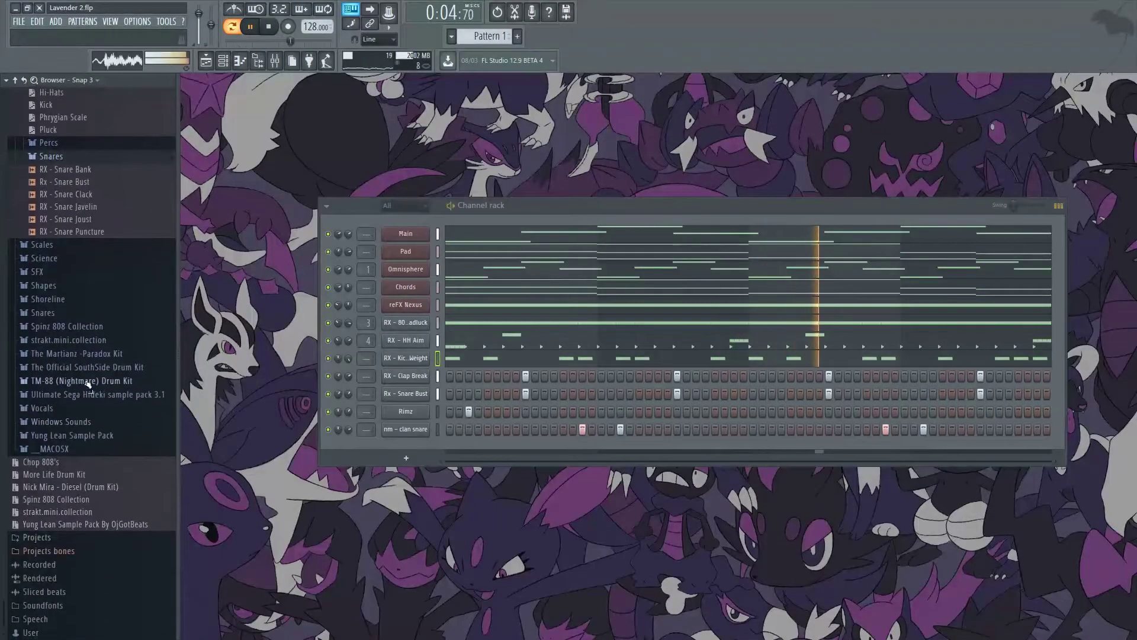
scroll(95, 370, "down", 5)
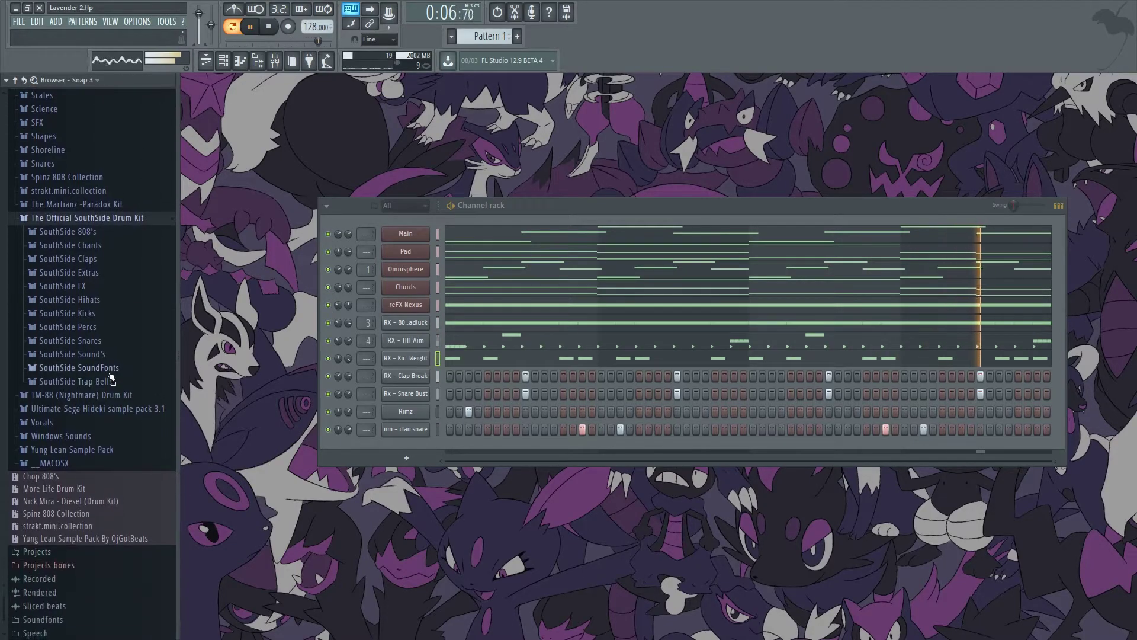
left_click(83, 382)
key("space")
left_click(108, 469)
left_click_drag(403, 454, 404, 455)
Step: Place SouthSide Trap Bell (2) hits on step 5 of each of the four bars during playback
key("space")
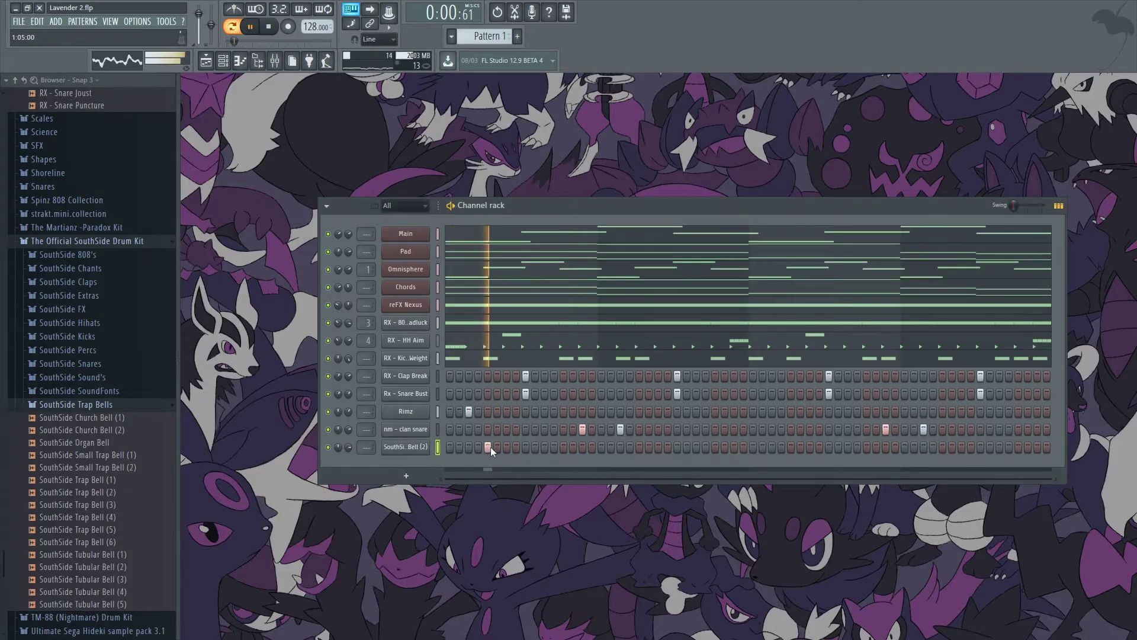
left_click(639, 447)
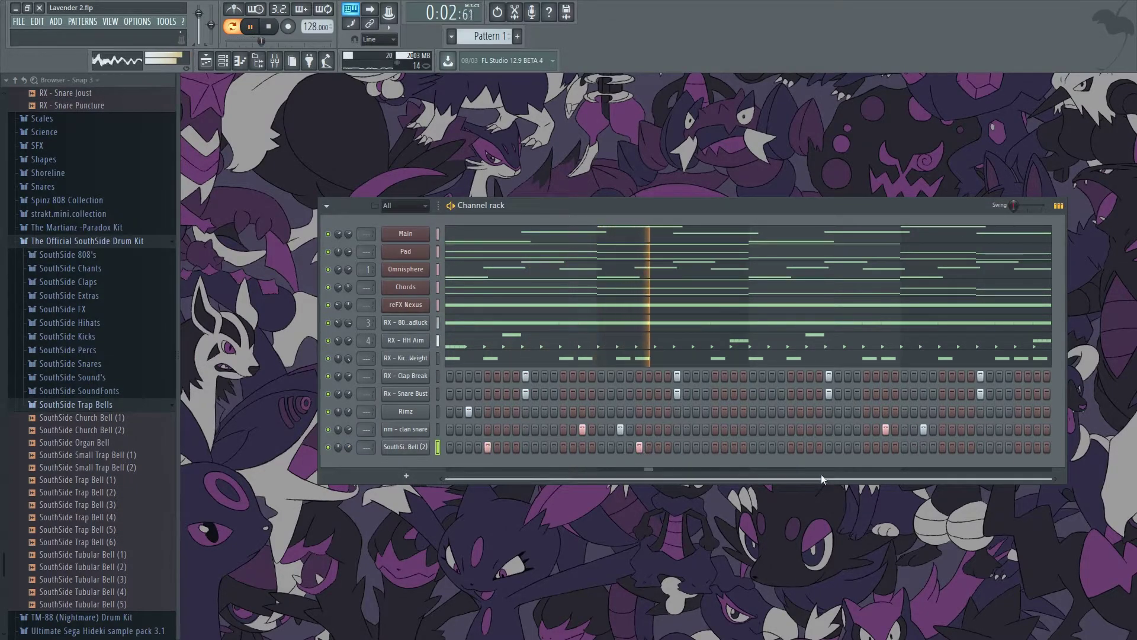
left_click(790, 446)
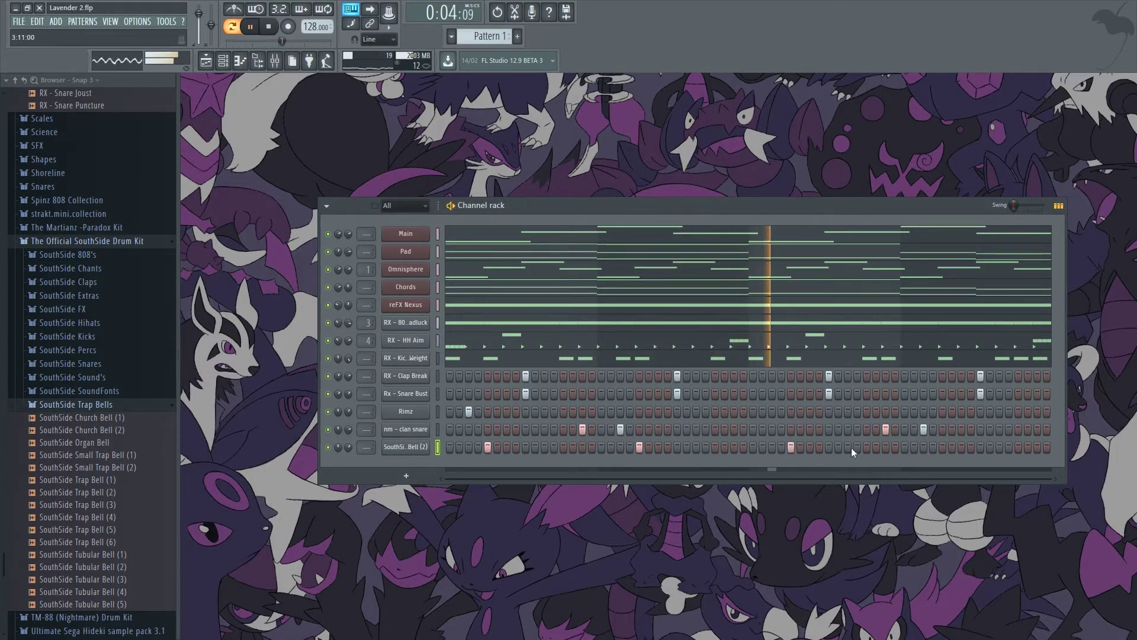
left_click(942, 447)
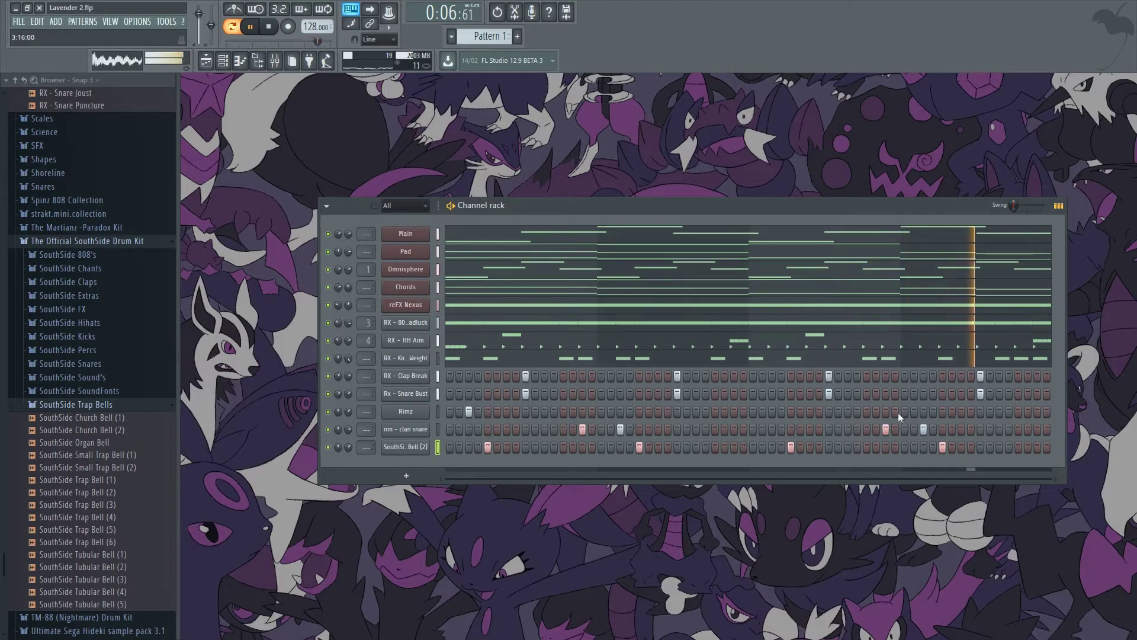
key("space")
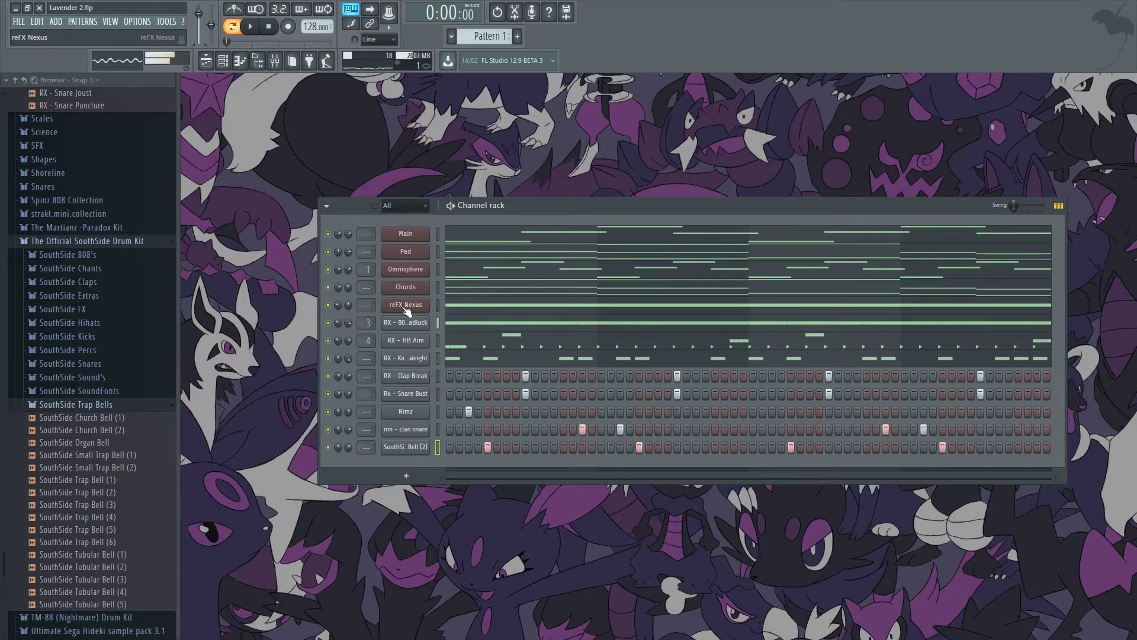
Step: Add a second Omnisphere channel above reFX Nexus, search its patches for Piano and load Ambient Space Piano
left_click(596, 76)
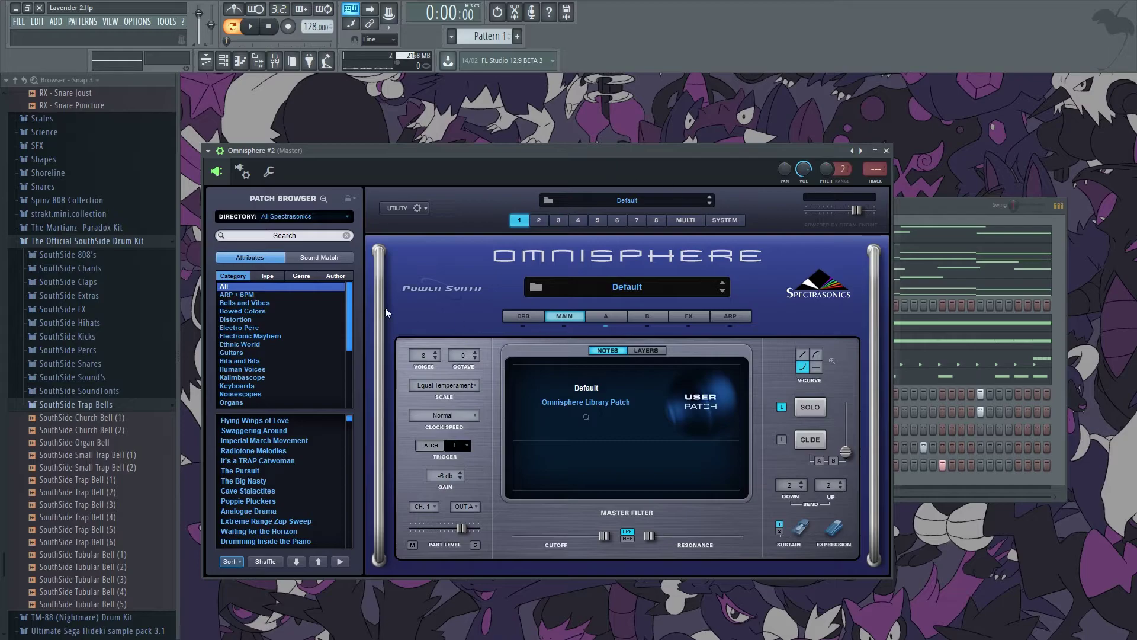
left_click(290, 238)
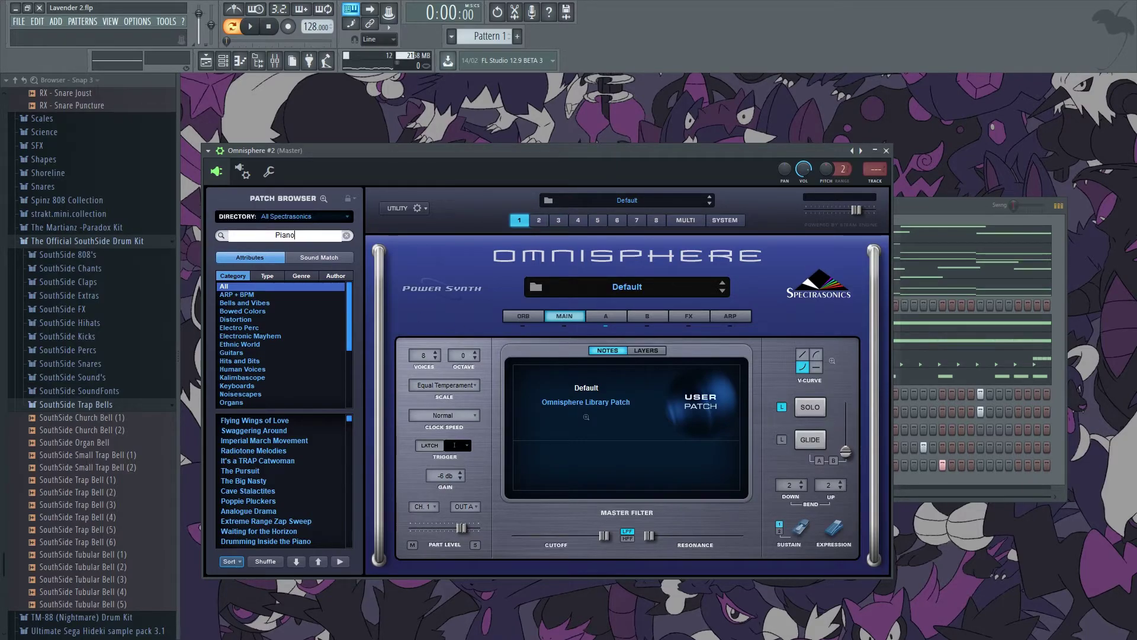
type("Piano")
key("Return")
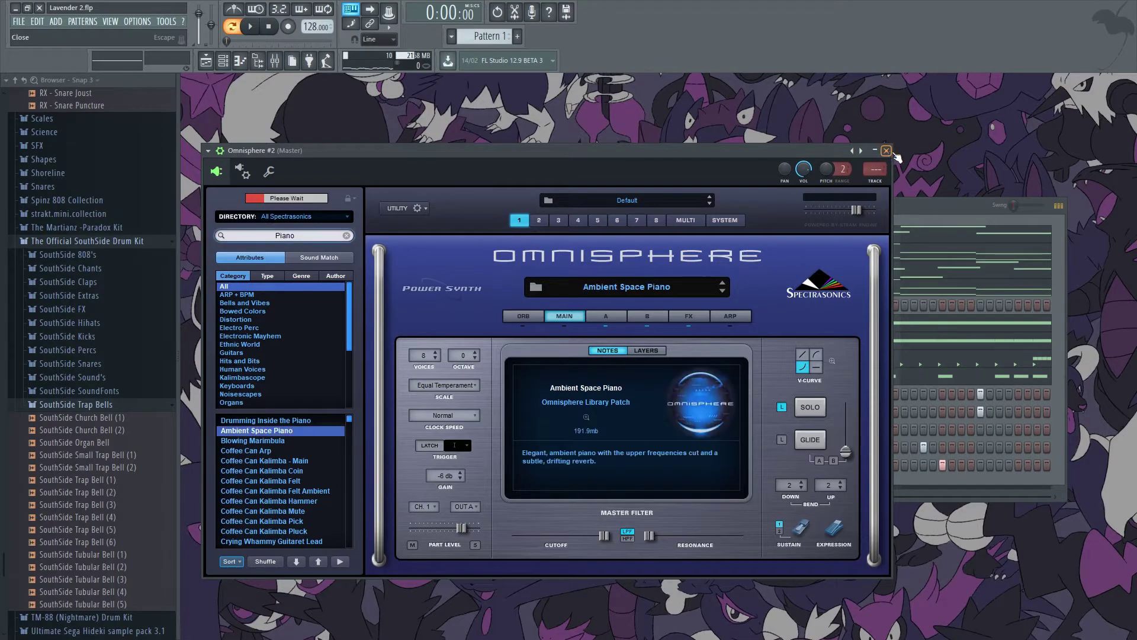
left_click(887, 151)
Step: Draw four descending notes, B5, G5, F#5 and E5, across bar 4 in the Omnisphere #2 piano roll and play them
key("F7")
scroll(799, 214, "up", 3)
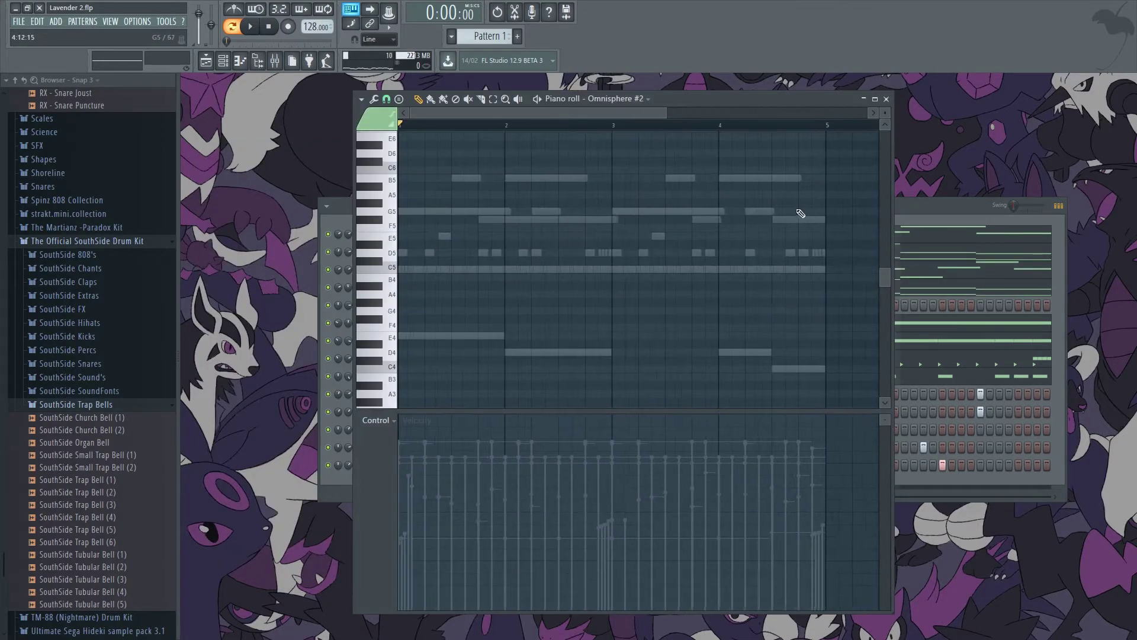
left_click(881, 99)
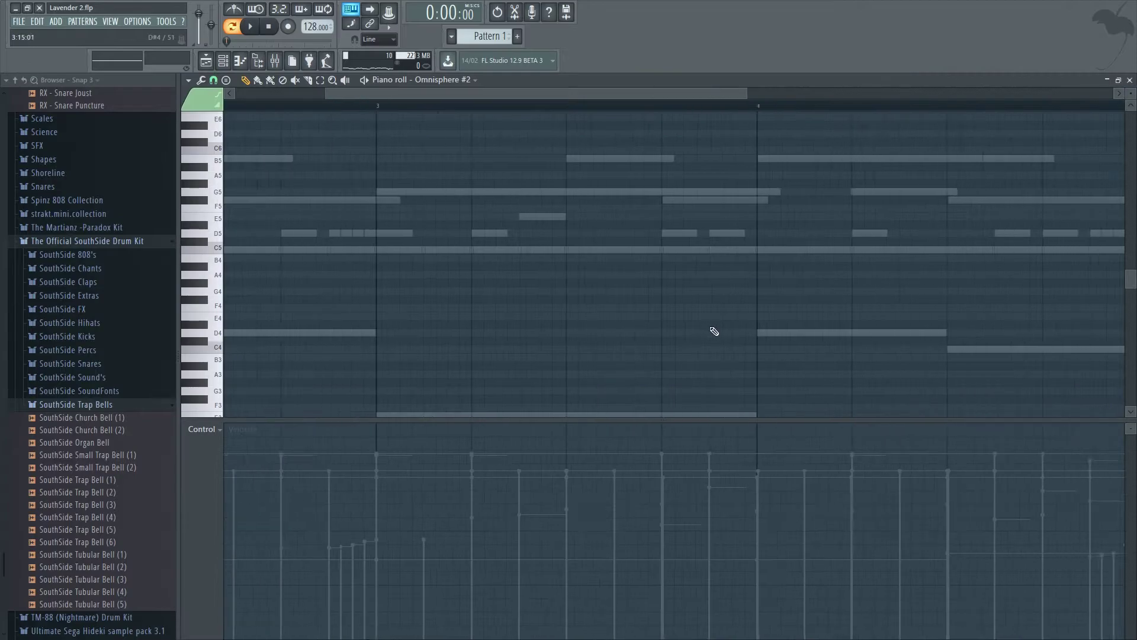
scroll(706, 330, "down", 4)
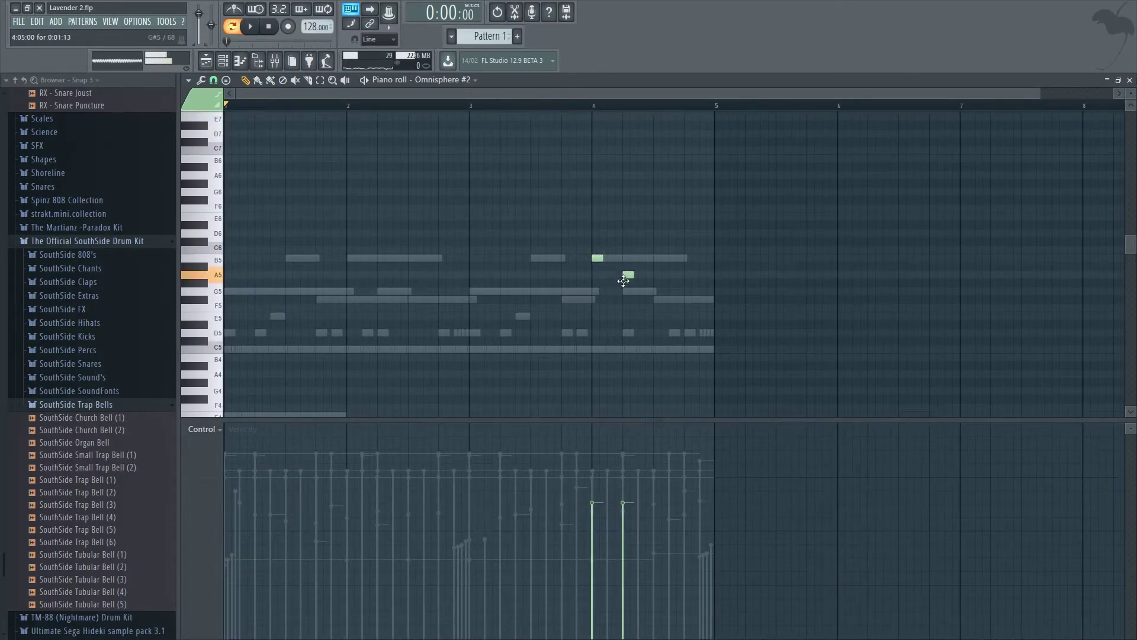
left_click(655, 299)
mouse_move(689, 334)
left_mouse_down()
mouse_move(691, 317)
mouse_move(560, 211)
left_mouse_up()
key("space")
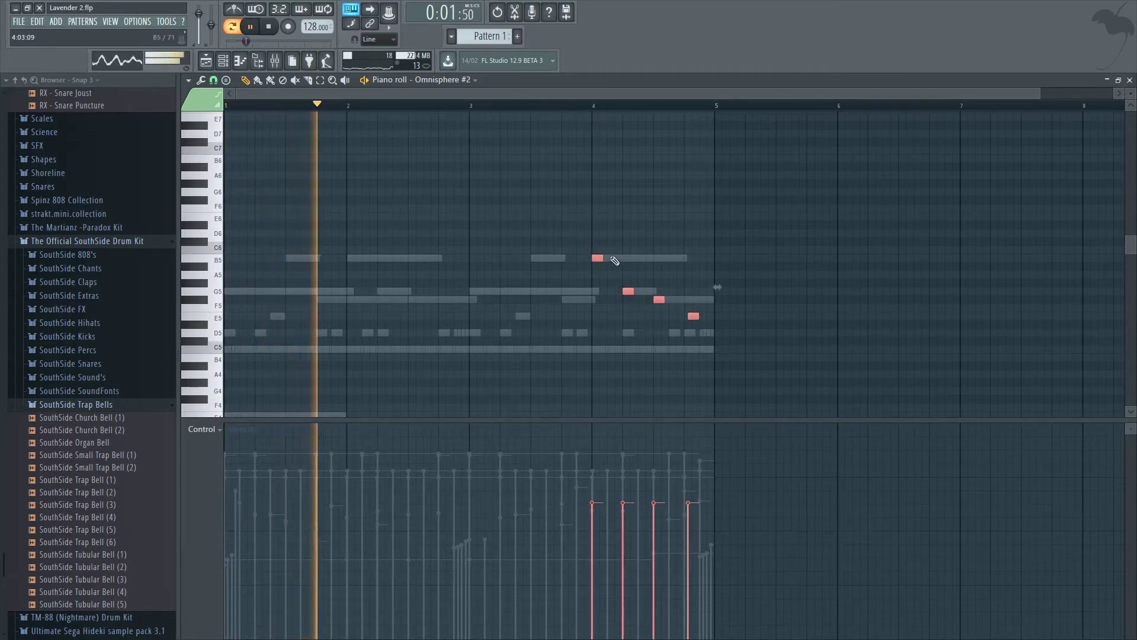
Step: Lengthen the four Omnisphere #2 notes to about one beat each, adjust the last one and close the piano roll
left_click_drag(603, 258, 634, 258)
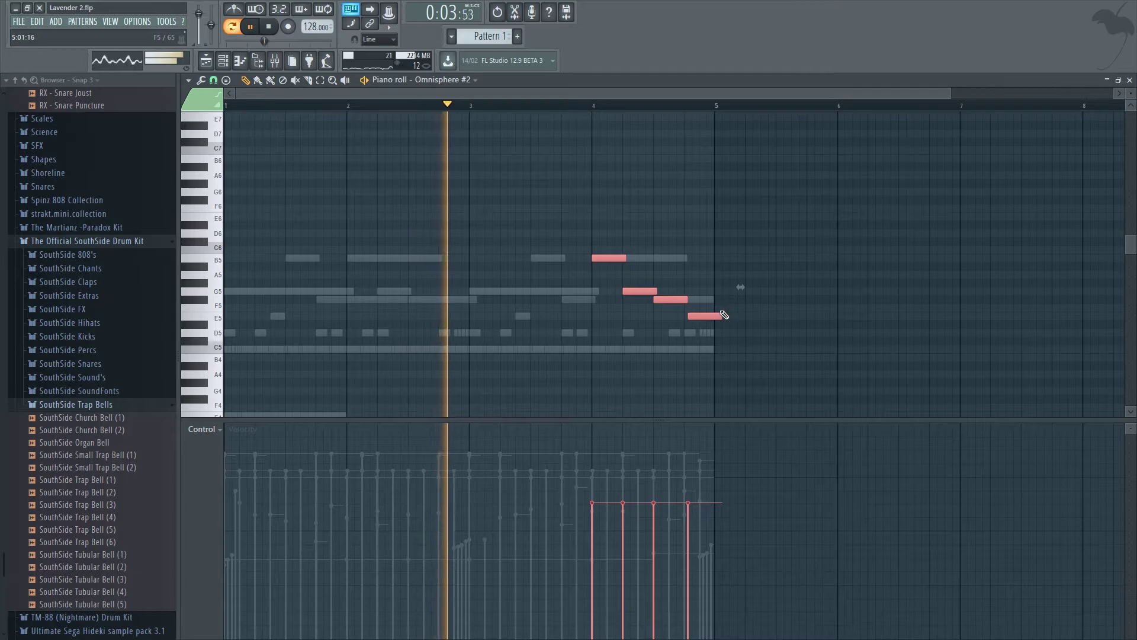
left_click_drag(722, 316, 717, 316)
left_click(618, 391, "ctrl")
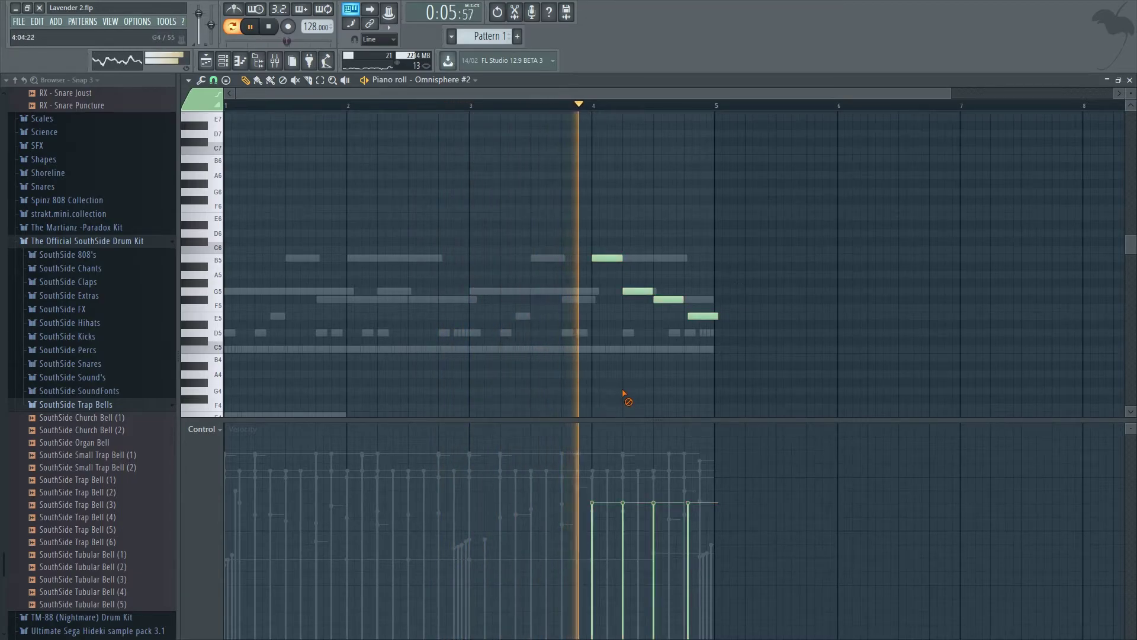
left_click_drag(708, 317, 704, 317)
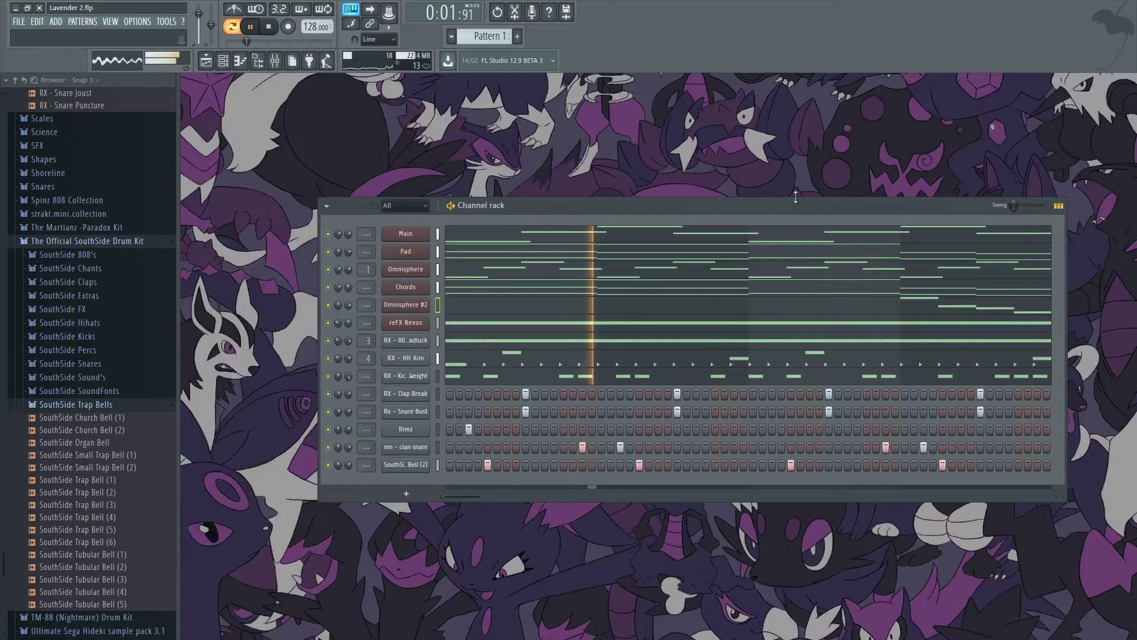
left_click(1130, 81)
Step: Add the Toad sample from the Rxllout - Cyborg FX folder as a new channel below SouthSide Trap Bell (2)
scroll(127, 420, "up", 4)
scroll(127, 419, "up", 4)
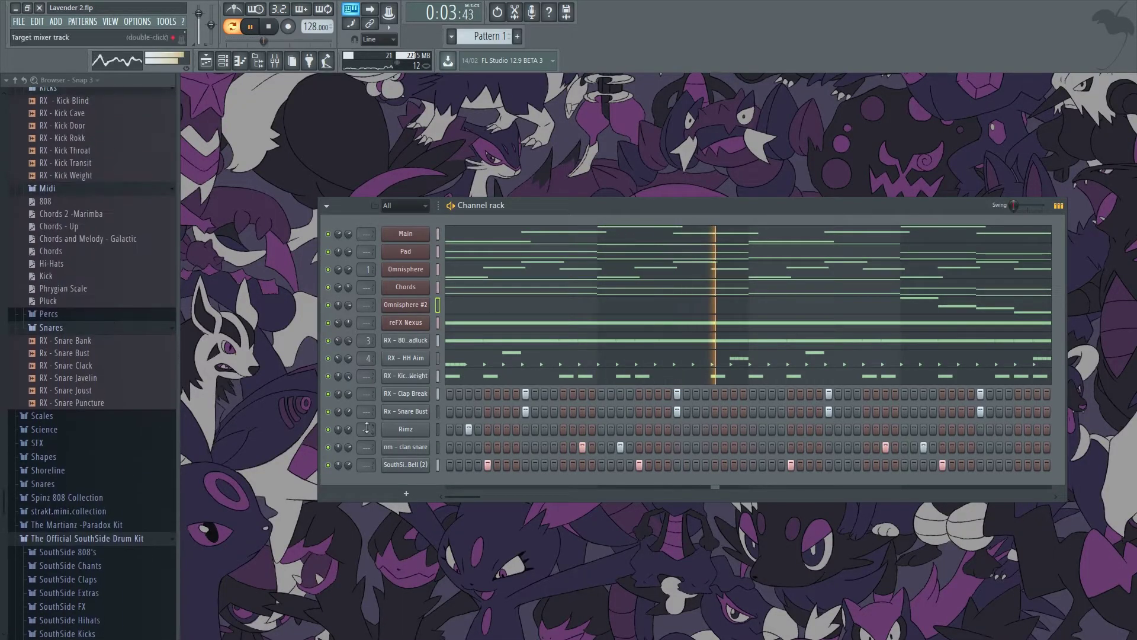
key("space")
scroll(94, 399, "down", 4)
scroll(94, 399, "down", 5)
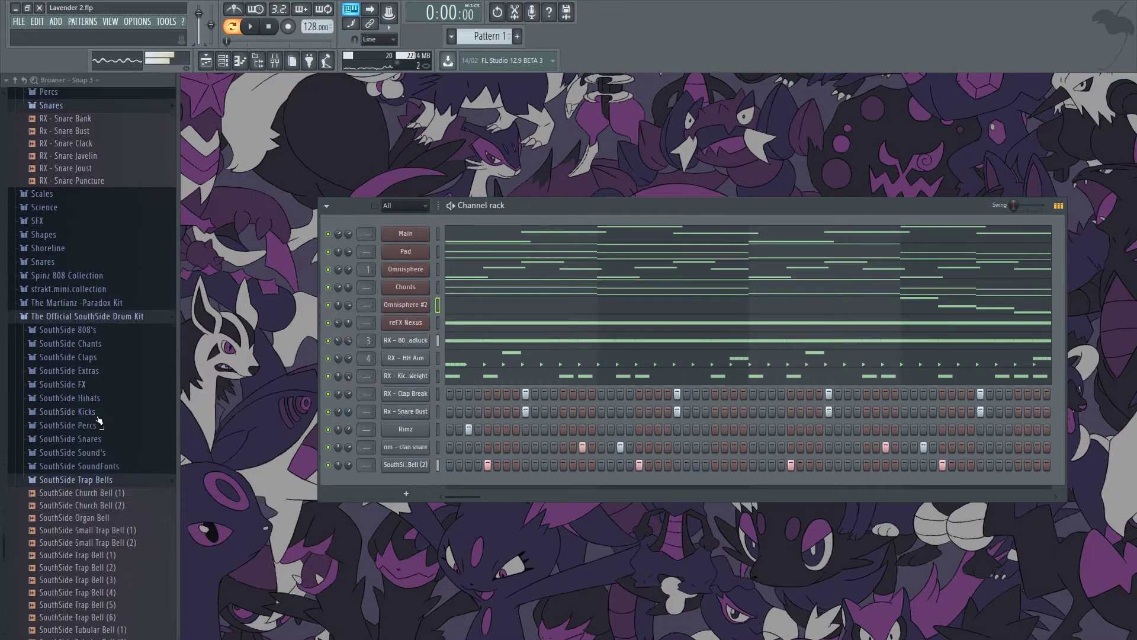
scroll(89, 470, "up", 10)
scroll(88, 489, "up", 4)
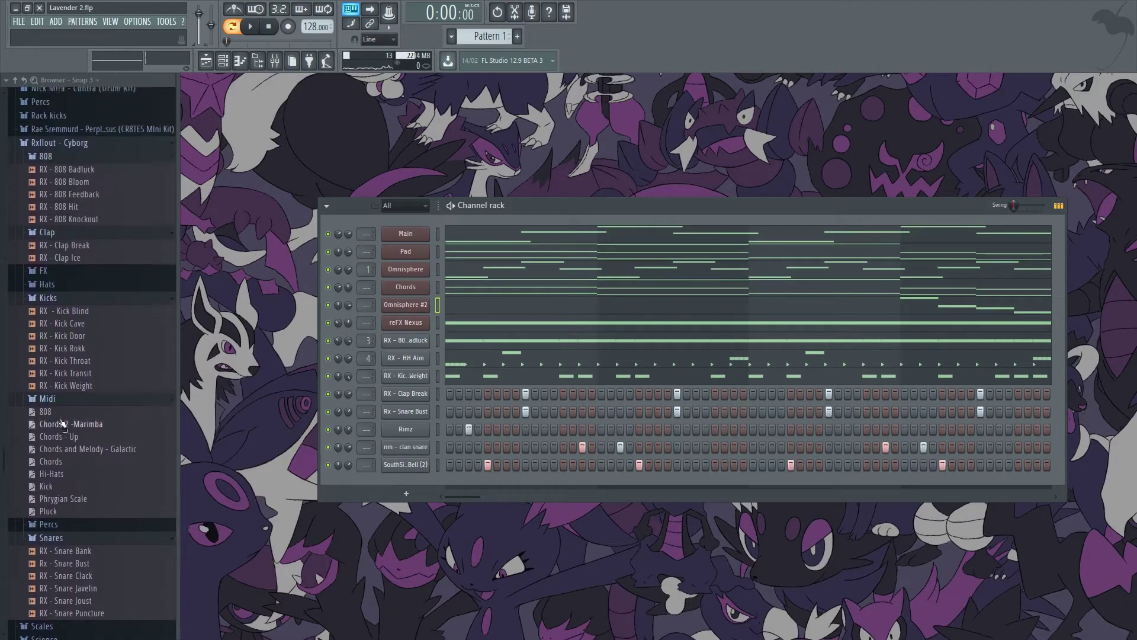
left_click(84, 274)
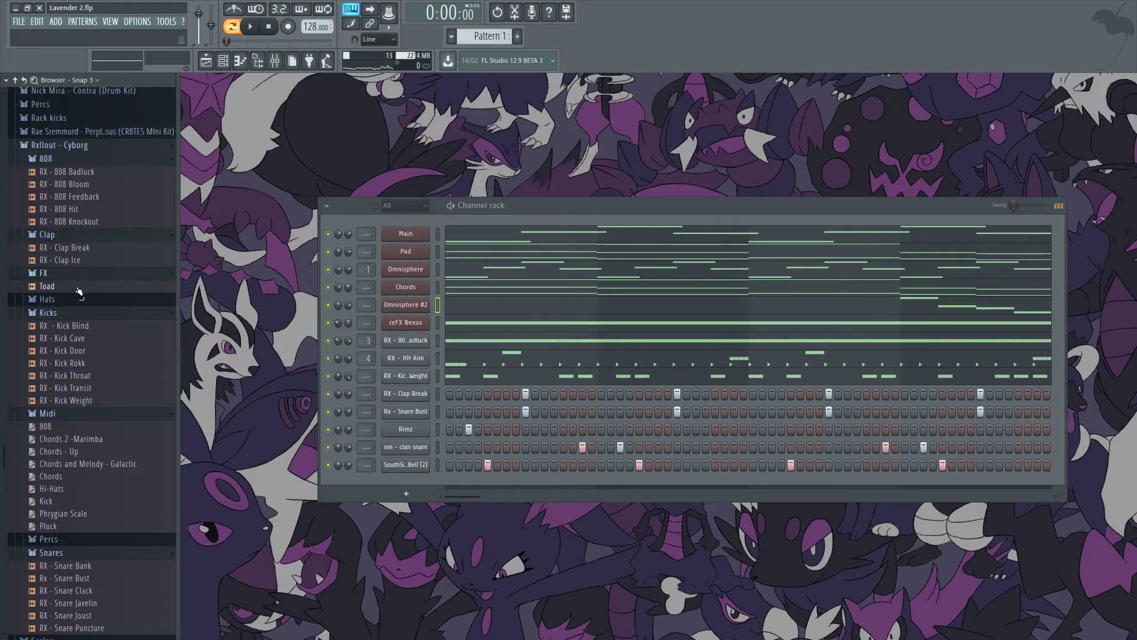
left_click_drag(61, 290, 413, 489)
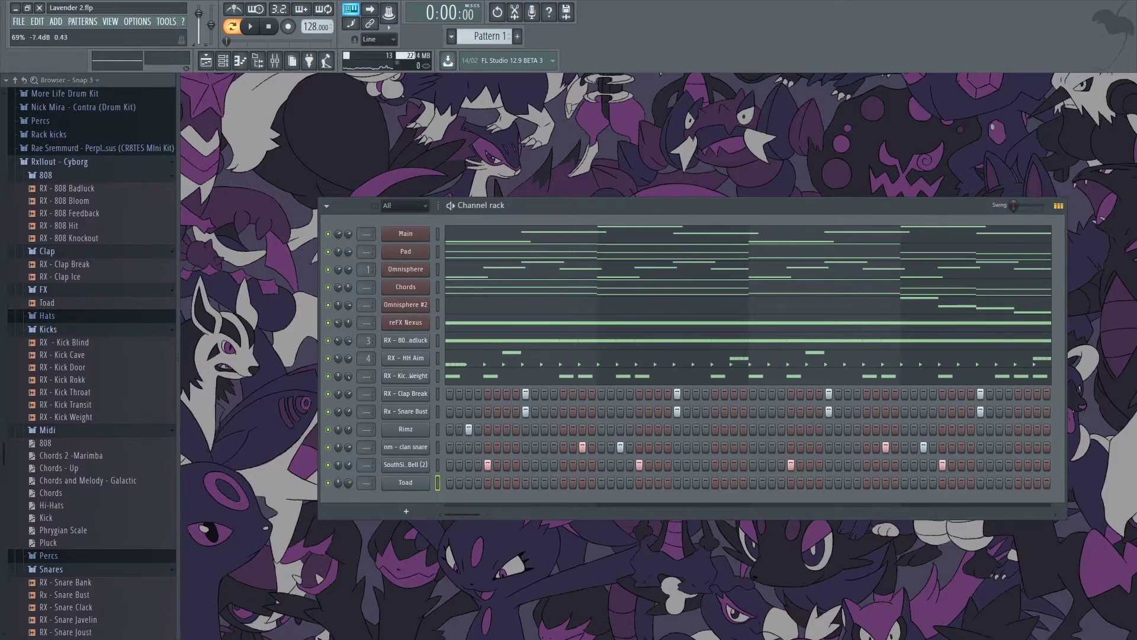
Step: Hide the browser, place a Toad hit on step 13 of bar 1 and check the channel's sample settings
left_click(258, 61)
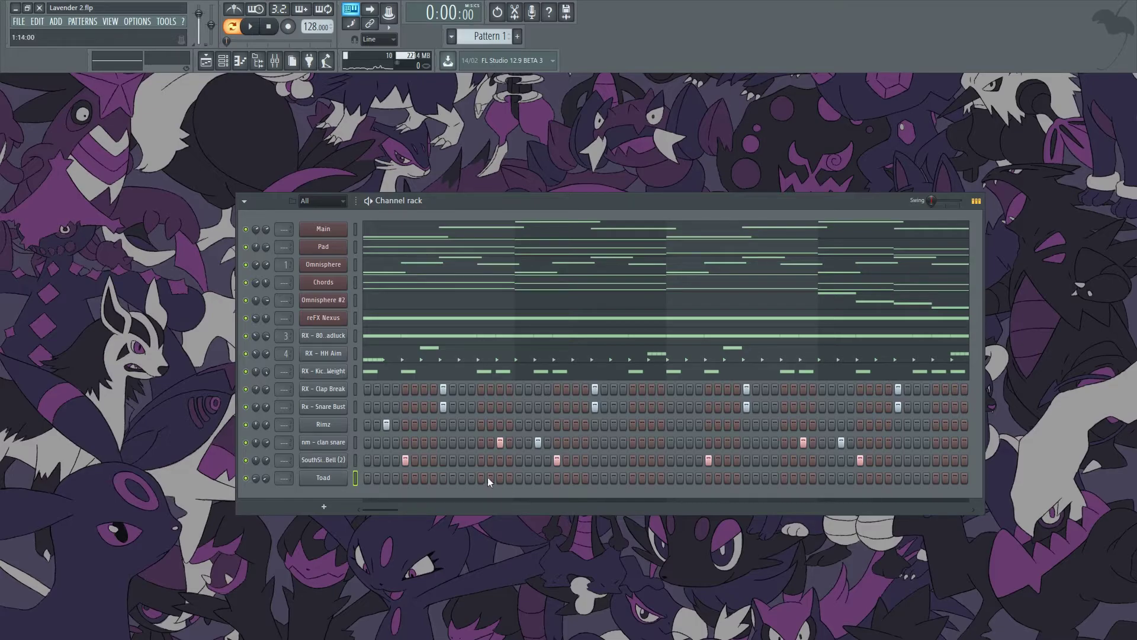
key("space")
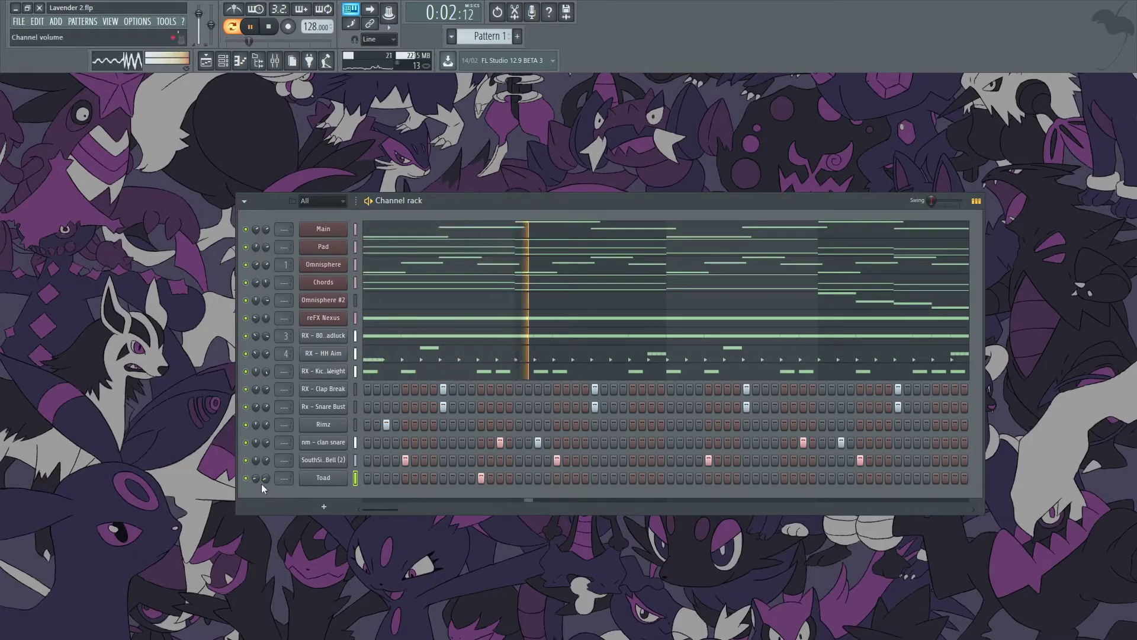
key("space")
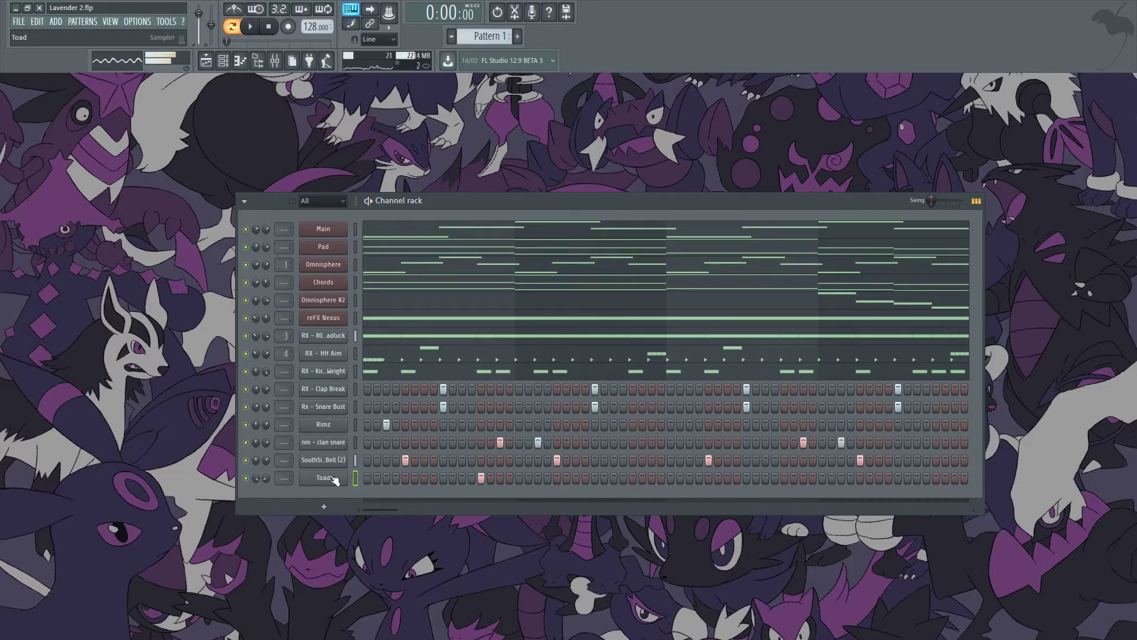
left_click(320, 479)
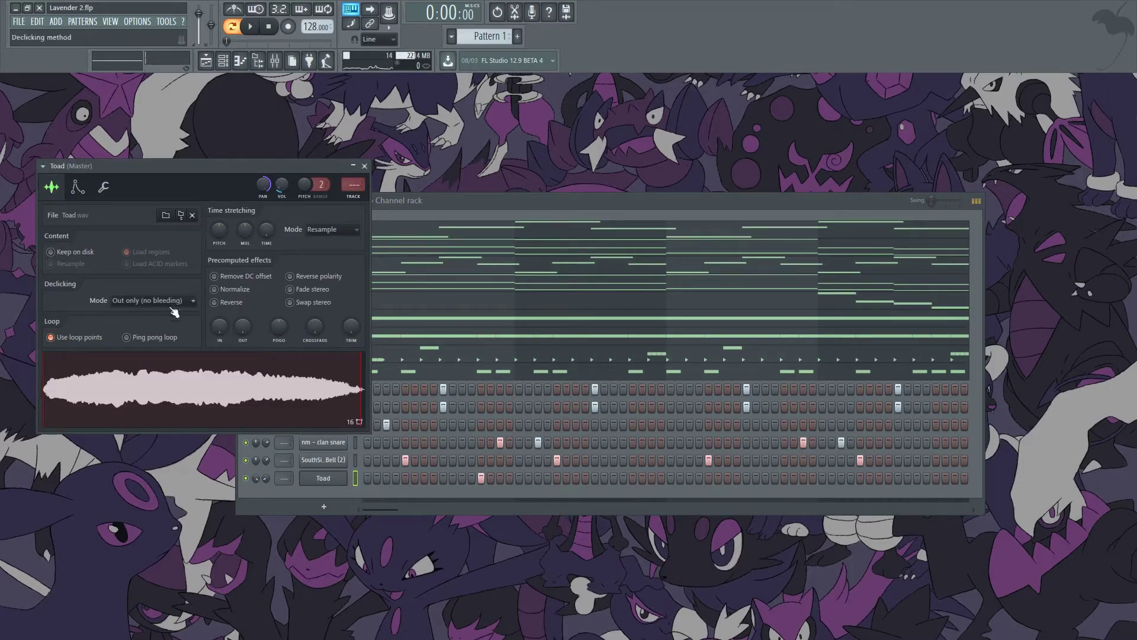
left_click(365, 166)
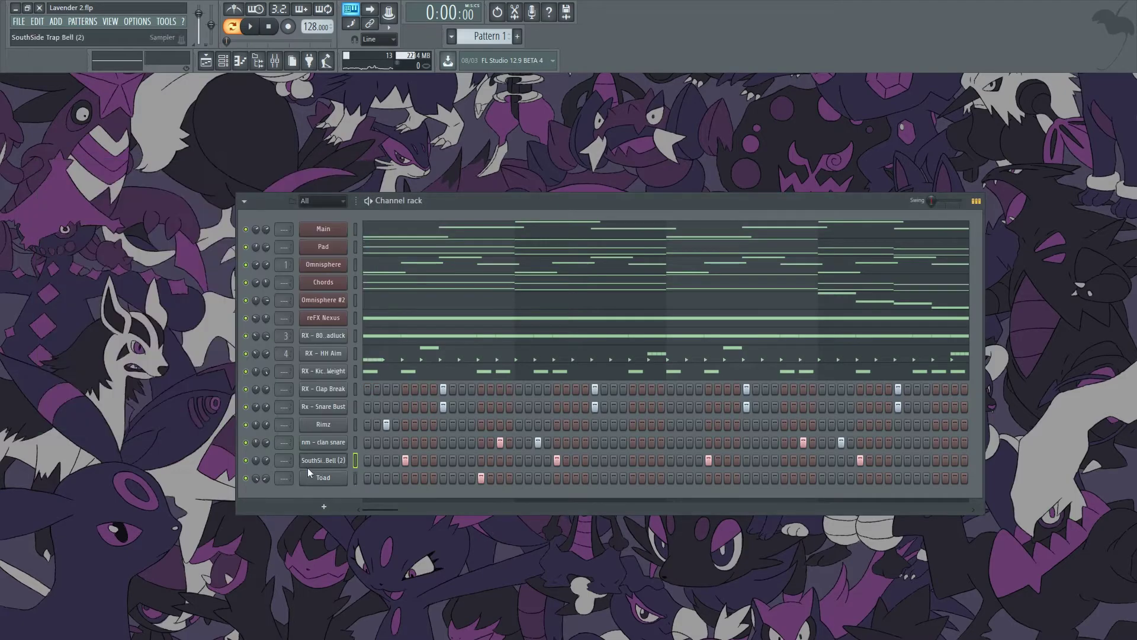
Step: Set the Toad note to C5 in the piano roll and lower the Toad channel's volume during playback
key("F7")
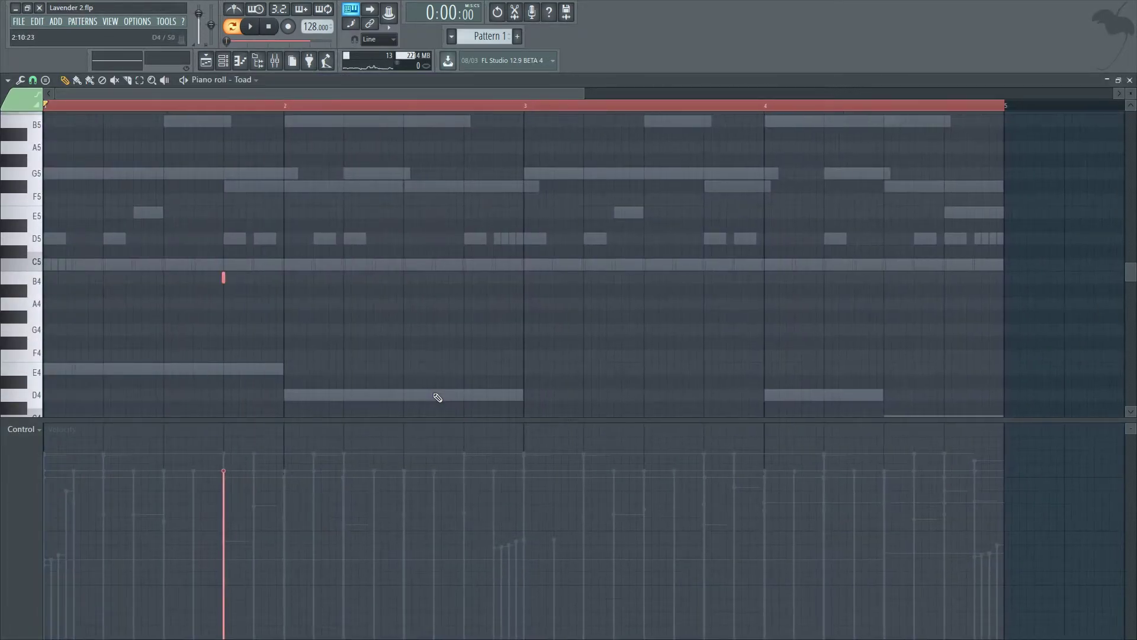
key("space")
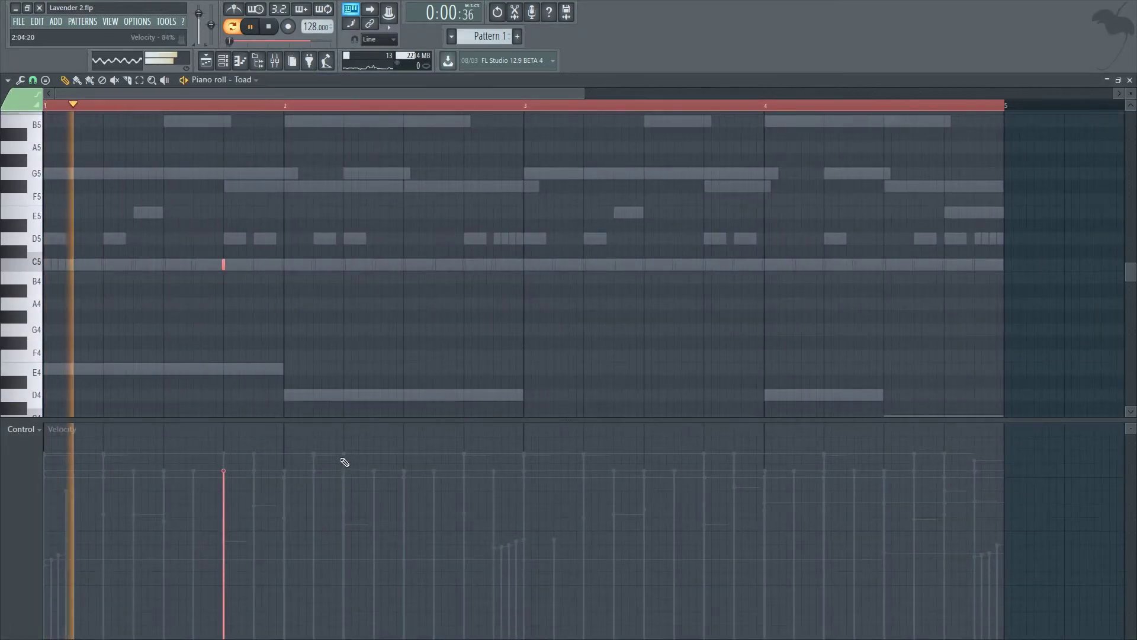
left_click(1129, 80)
left_click_drag(266, 478, 266, 495)
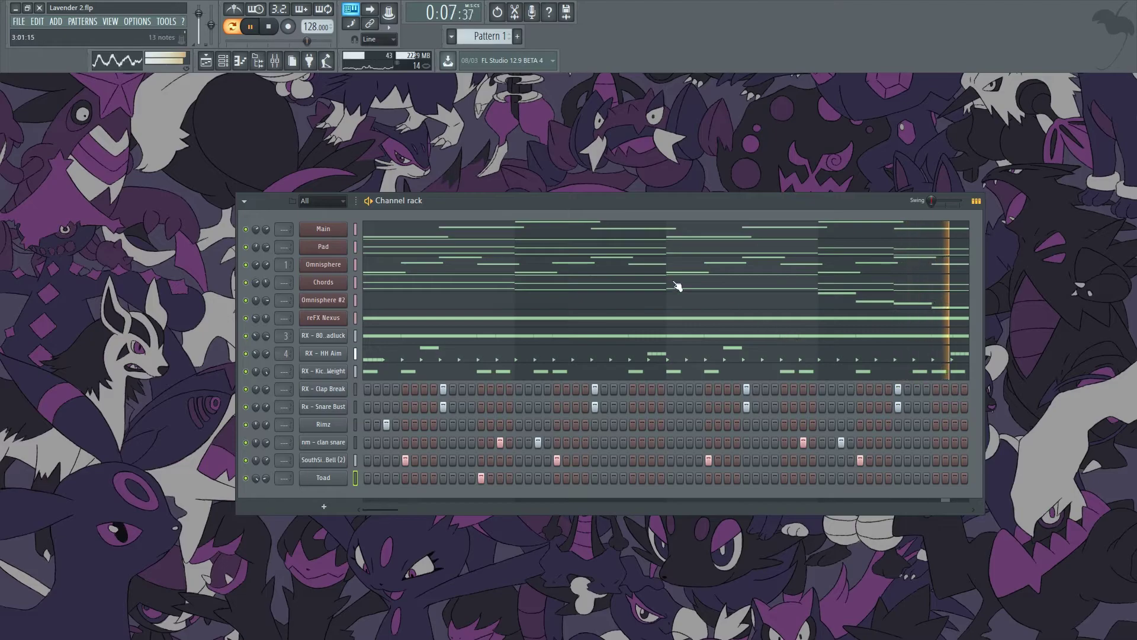
Step: Trim the last Omnisphere #2 note, E5, to end at the start of bar 5 and hide the channel rack
left_click(705, 306)
scroll(807, 365, "right", 2)
scroll(847, 349, "up", 5)
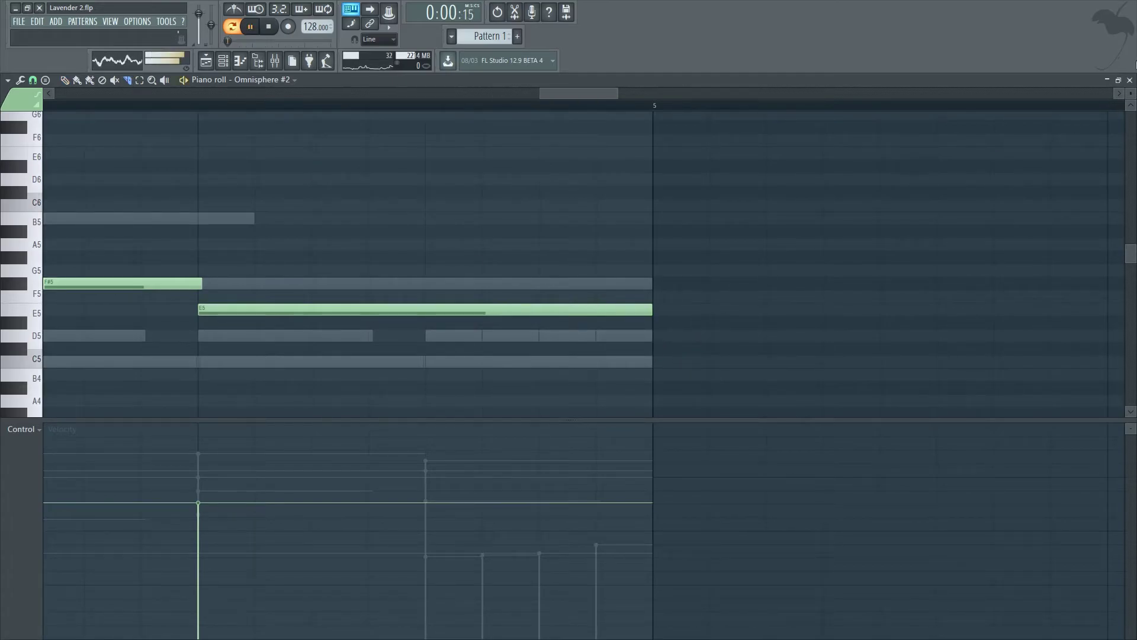
left_click(1128, 82)
left_click_drag(644, 199, 763, 185)
left_click(226, 68)
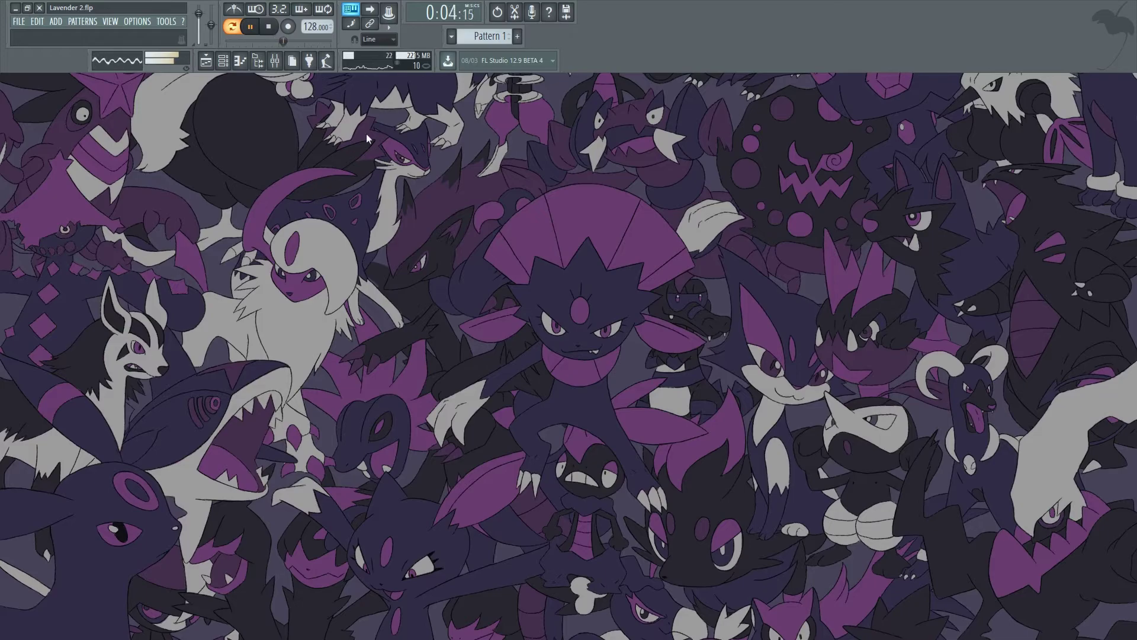
Step: Stop playback and place the Main and Pad patterns at bar 1 on playlist tracks 1 and 2
key("space")
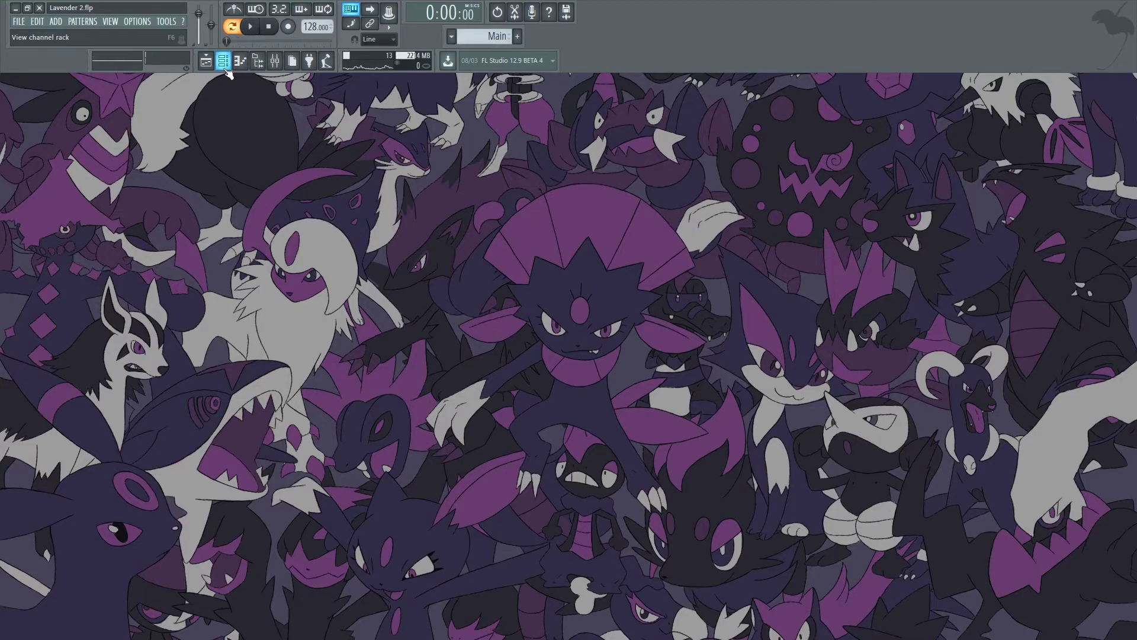
left_click(205, 61)
left_click_drag(103, 132, 64, 131)
right_click(142, 134, "ctrl")
scroll(273, 305, "down", 4)
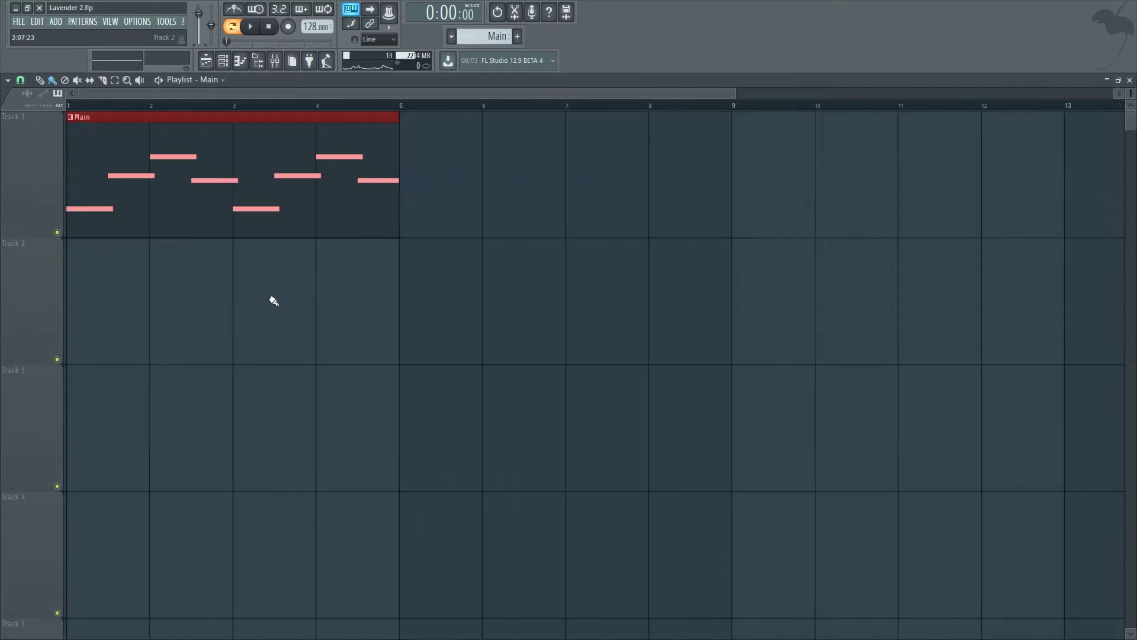
scroll(499, 36, "down", 1)
left_click(112, 309)
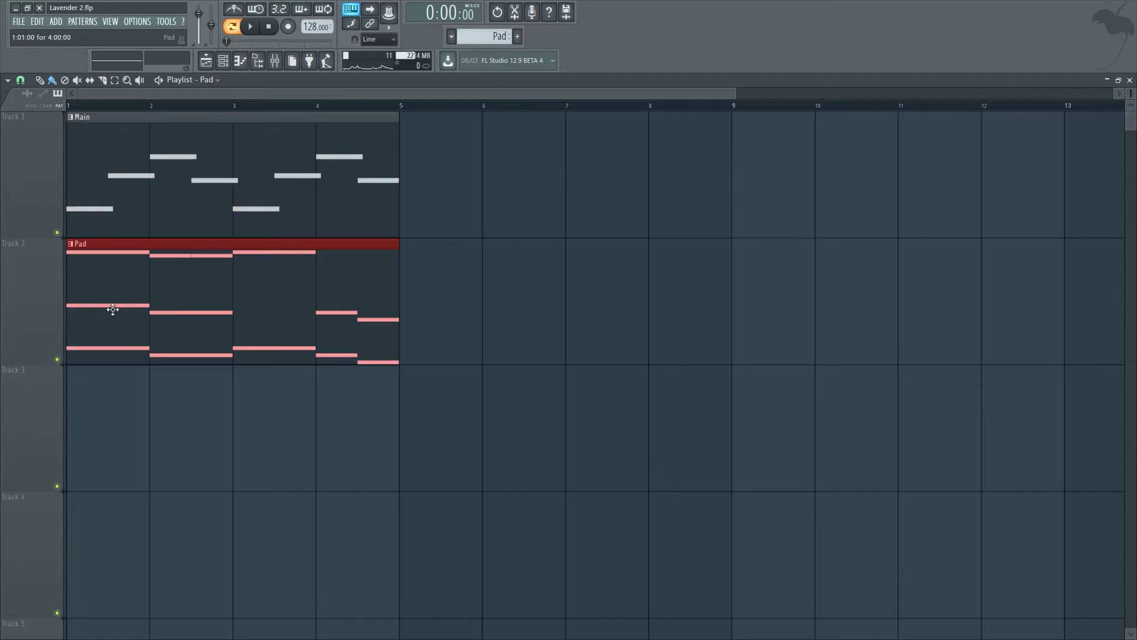
Step: Place the Omnisphere pattern on track 3 and the Chords pattern on track 4, both starting at bar 1
left_click(192, 409)
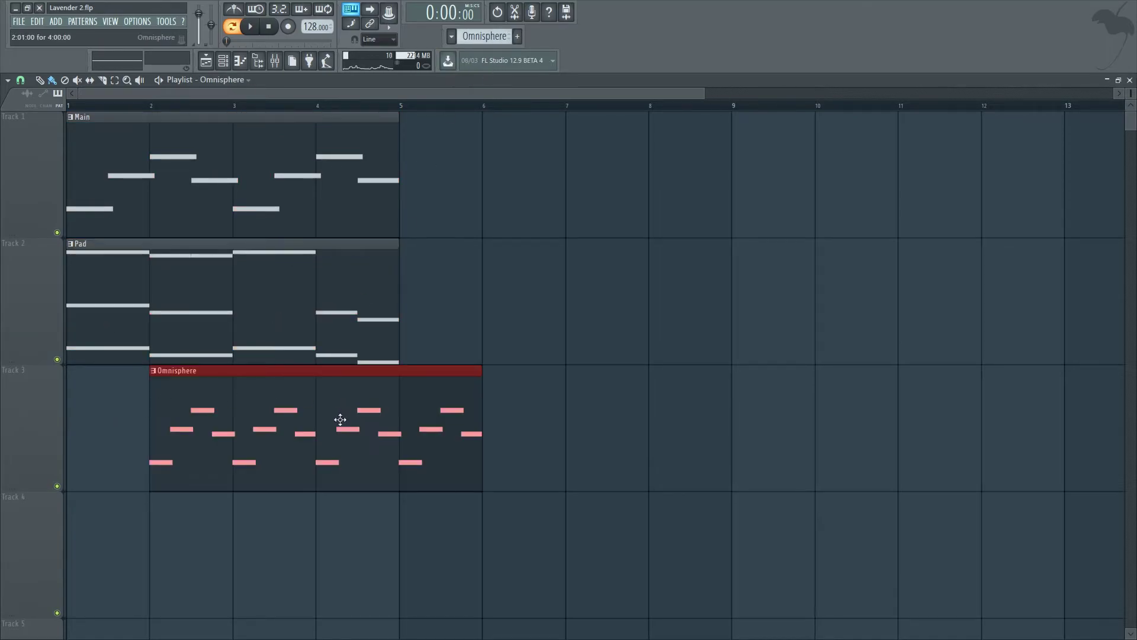
left_click_drag(340, 419, 257, 418)
left_click(100, 576)
scroll(149, 545, "down", 3)
scroll(249, 485, "down", 3)
scroll(289, 467, "up", 4)
scroll(289, 467, "down", 4)
scroll(545, 95, "up", 3)
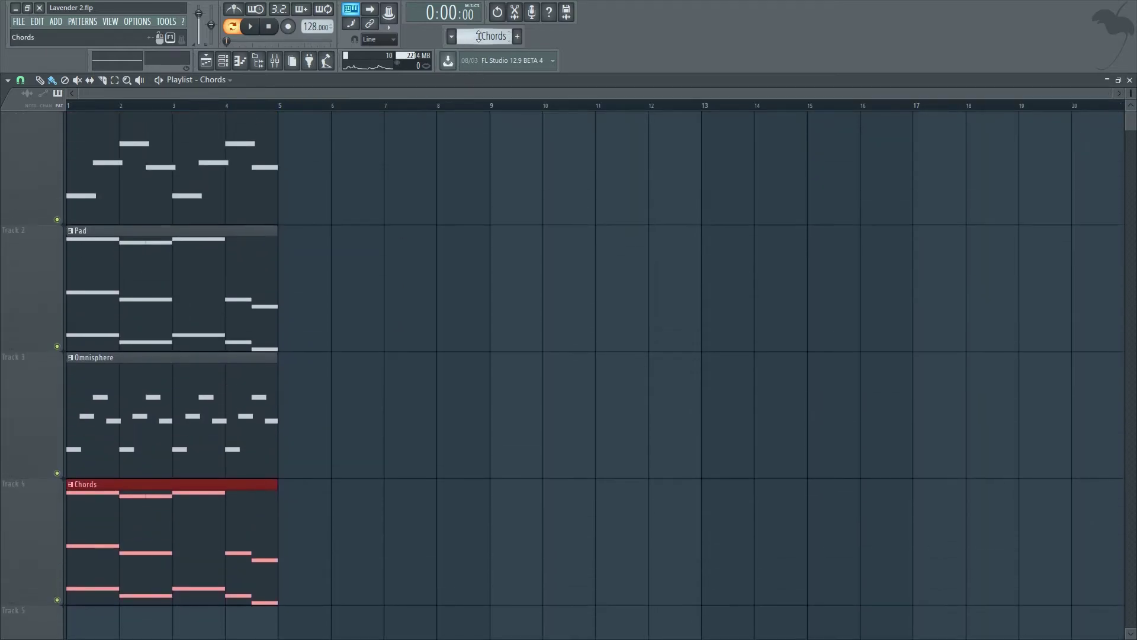
Step: Add the Omnisphere #2, reFX Nexus and RX - 808 Badluck patterns at bar 1 on tracks 5, 6 and 7
scroll(487, 36, "down", 1)
scroll(208, 355, "down", 3)
left_click(167, 301)
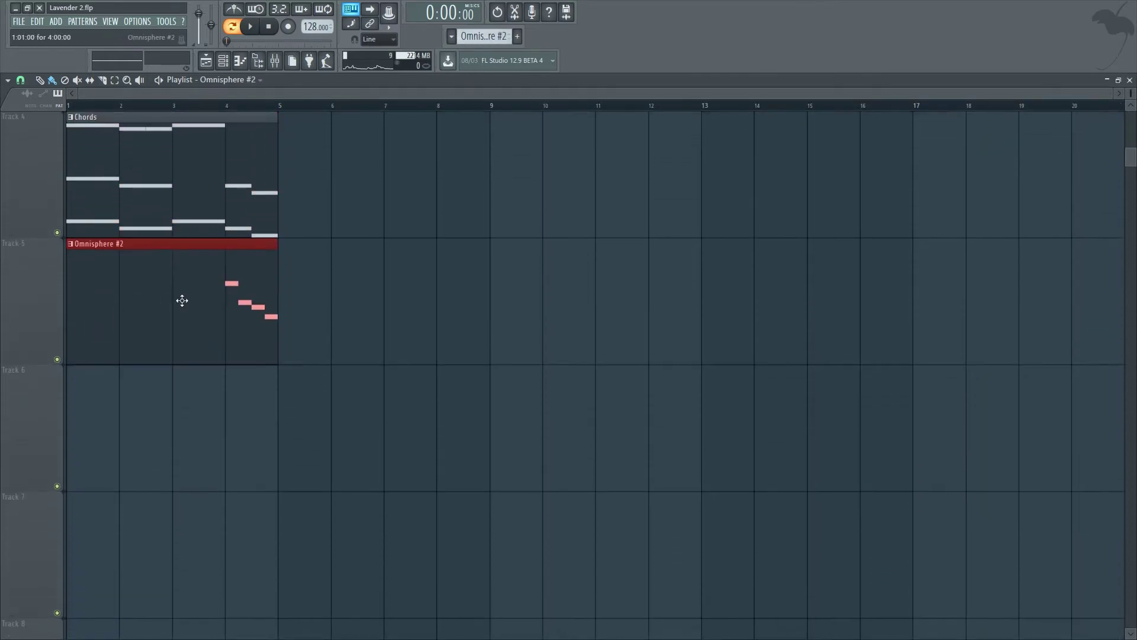
left_click(71, 431)
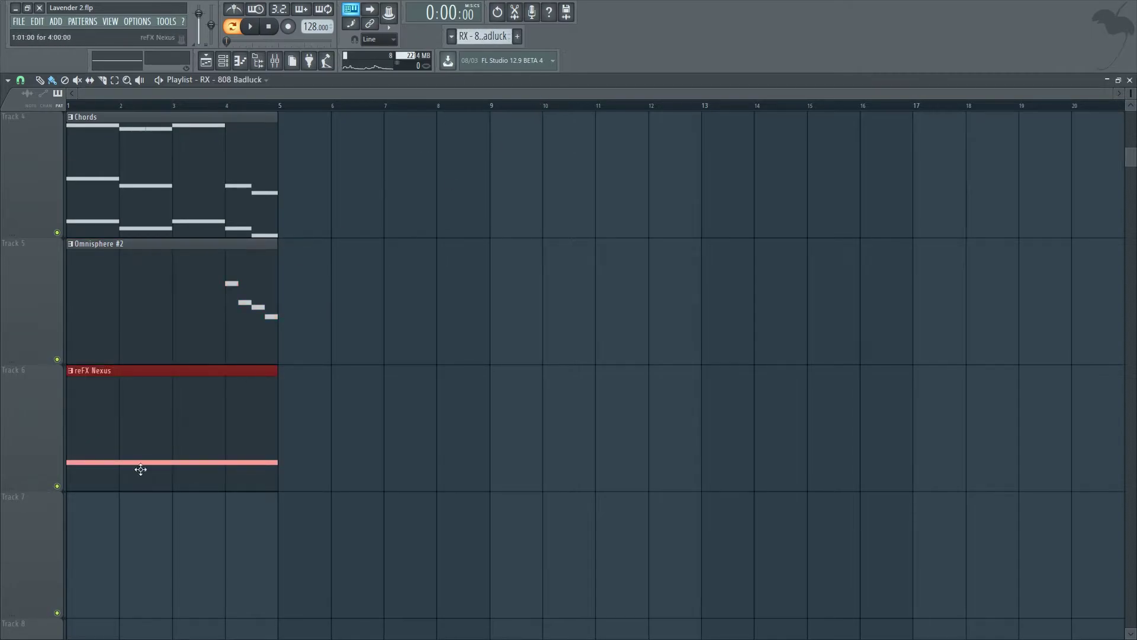
left_click(163, 535)
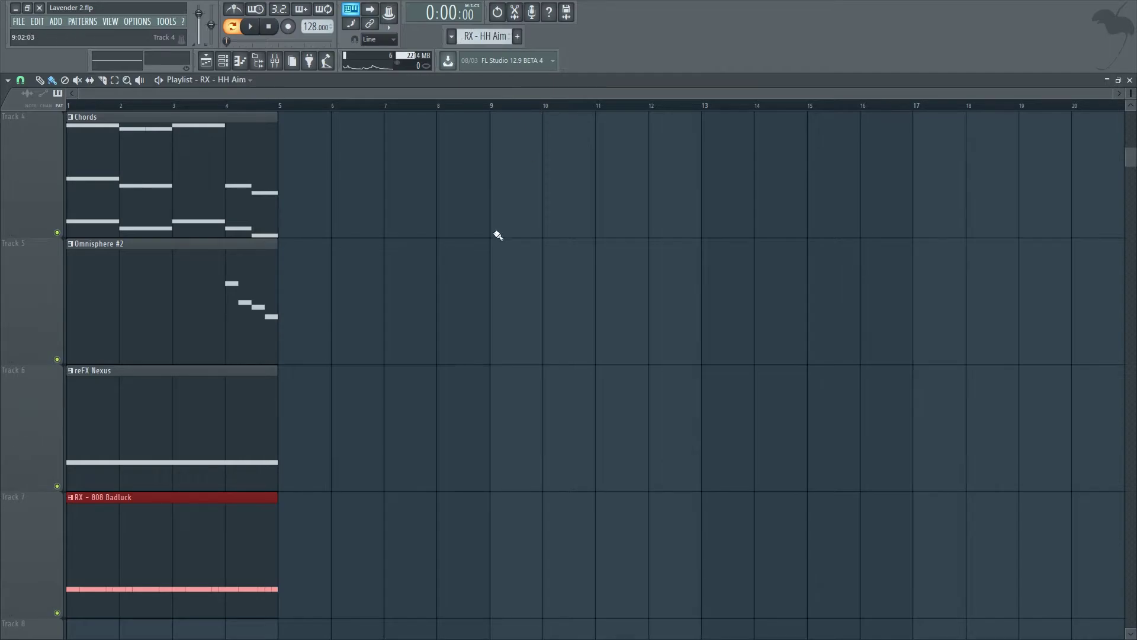
Step: Place the RX - HH Aim, RX - Kick Weight and RX - Clap Break patterns at bar 1 on tracks 8 to 10
scroll(509, 217, "down", 3)
left_click(97, 330)
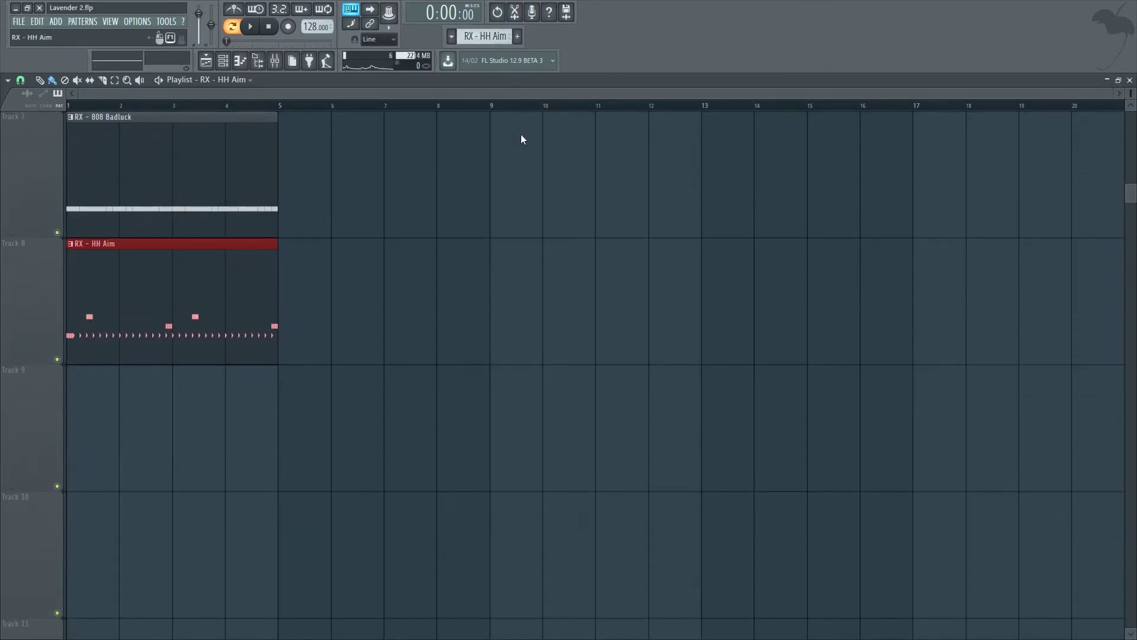
scroll(485, 36, "down", 1)
left_click(122, 444)
left_click_drag(163, 445, 110, 444)
key("KP_Add")
left_click(79, 540)
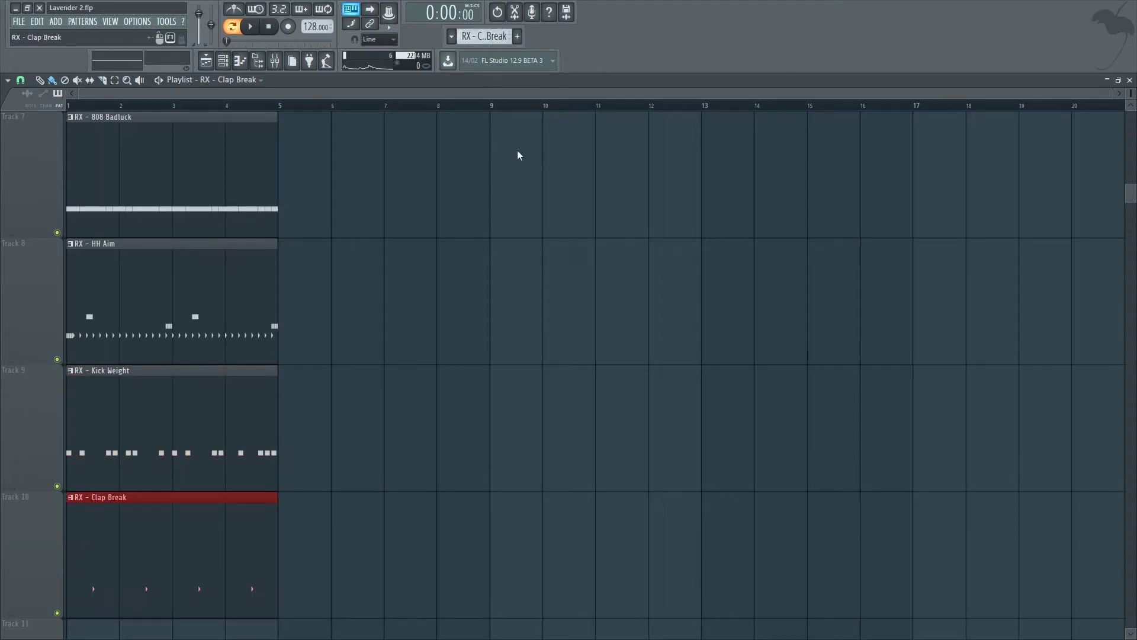
Step: Place the Rx - Snare Bust, Rimz and nm - clan snare patterns at bar 1 on tracks 11 to 13
scroll(529, 161, "down", 3)
left_click(125, 304)
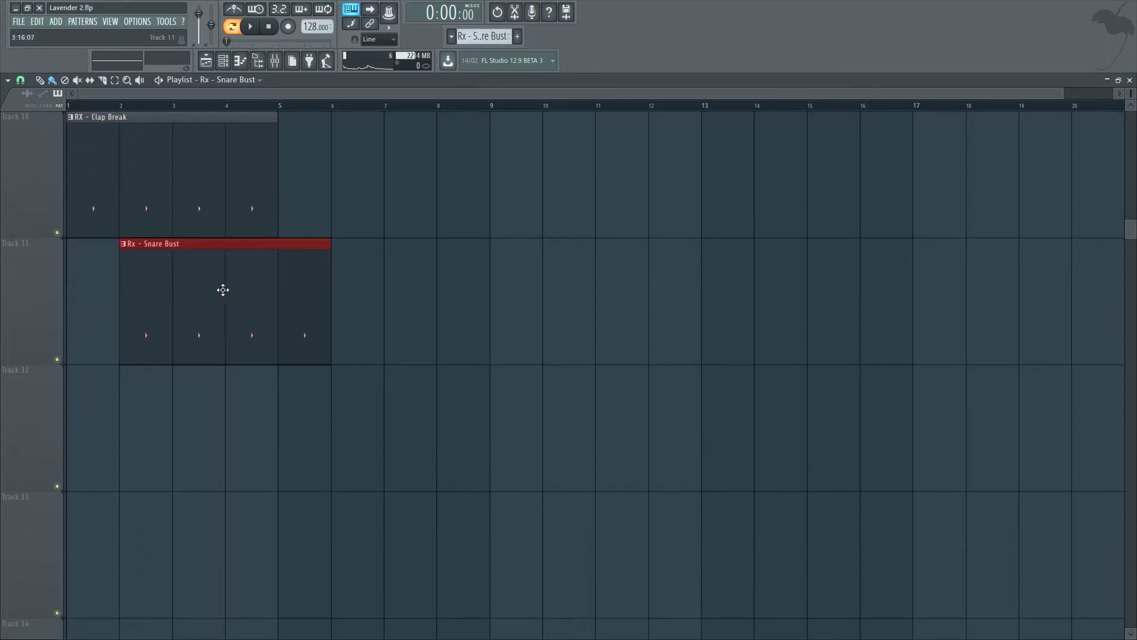
left_click_drag(223, 289, 170, 290)
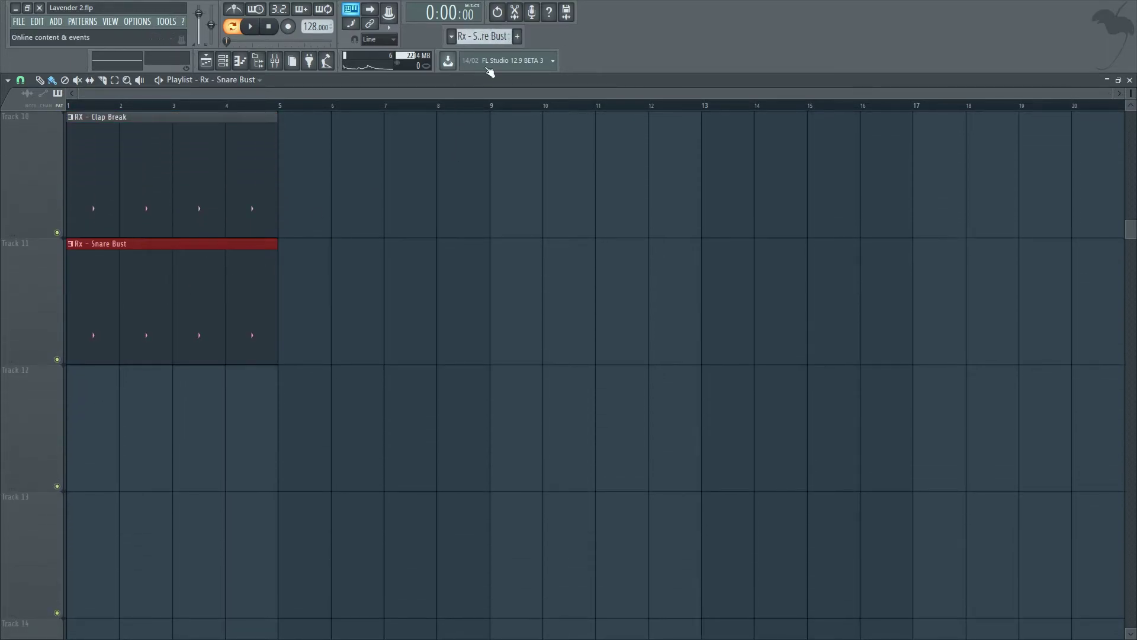
left_click(156, 407)
left_click_drag(127, 452, 279, 427)
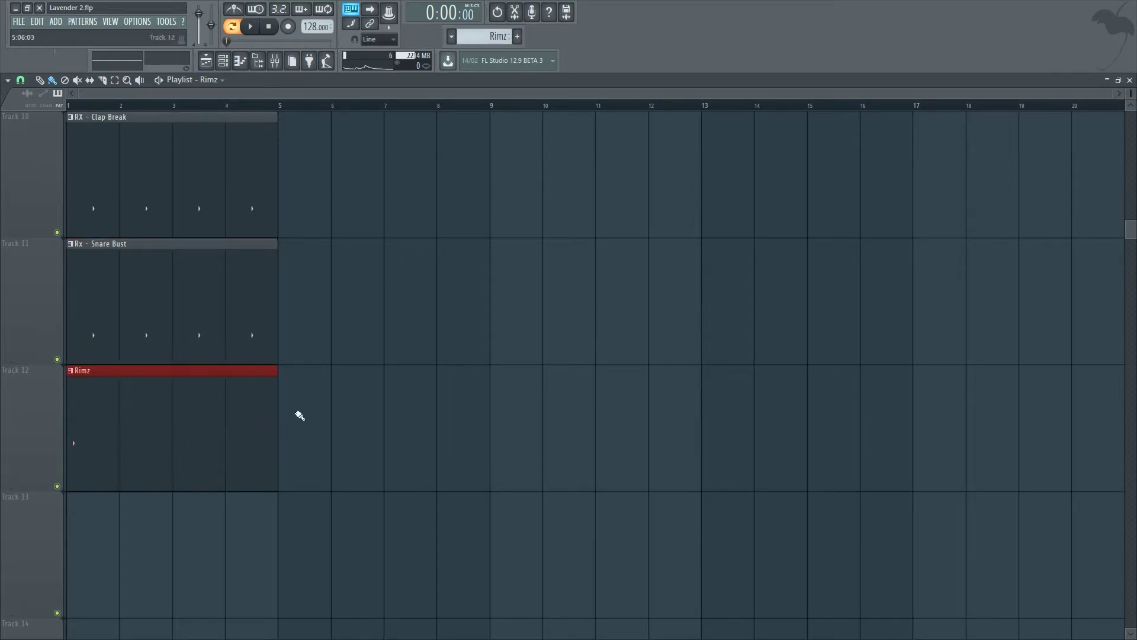
left_click(131, 543)
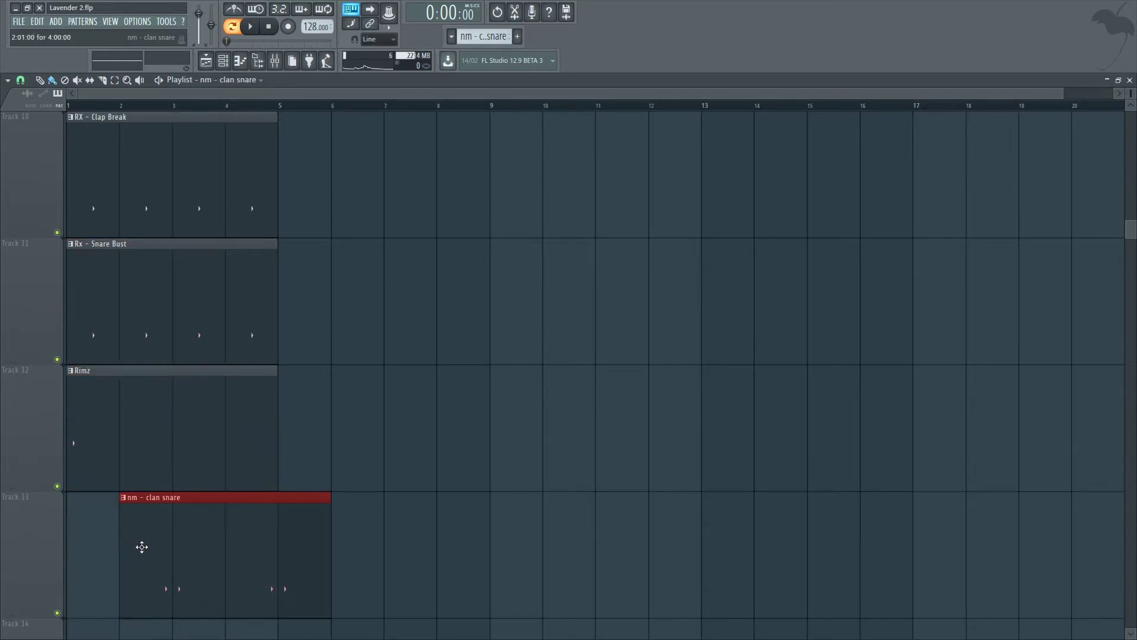
left_click_drag(131, 544, 78, 543)
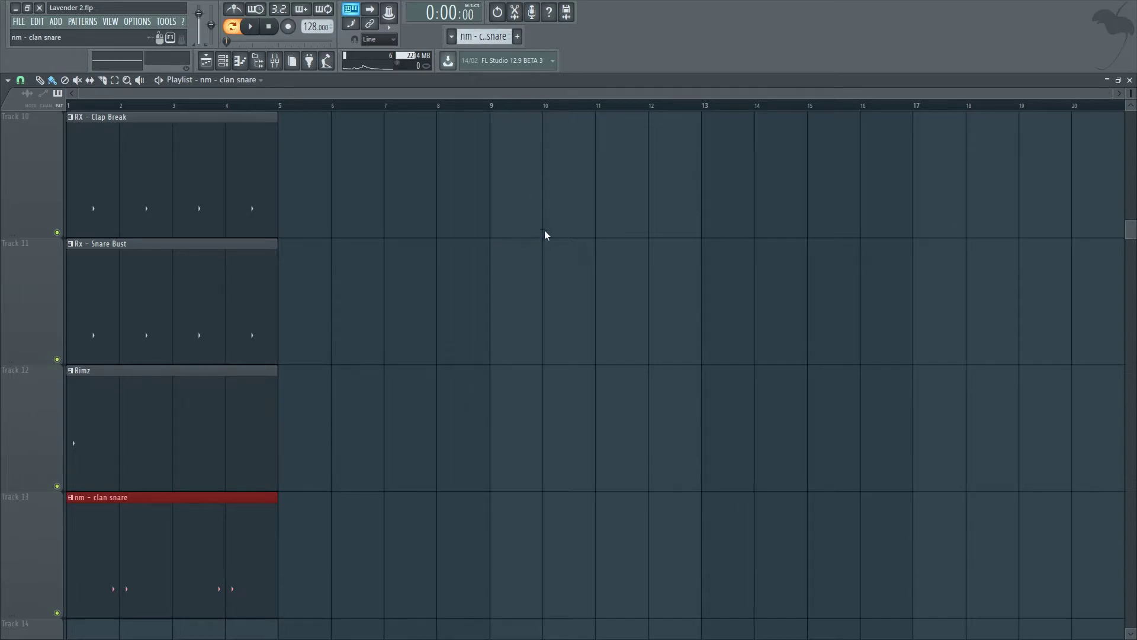
Step: Place the SouthSide Trap Bell (2) and Toad patterns at bar 1 on tracks 14 and 15
scroll(548, 200, "down", 3)
left_click(68, 314)
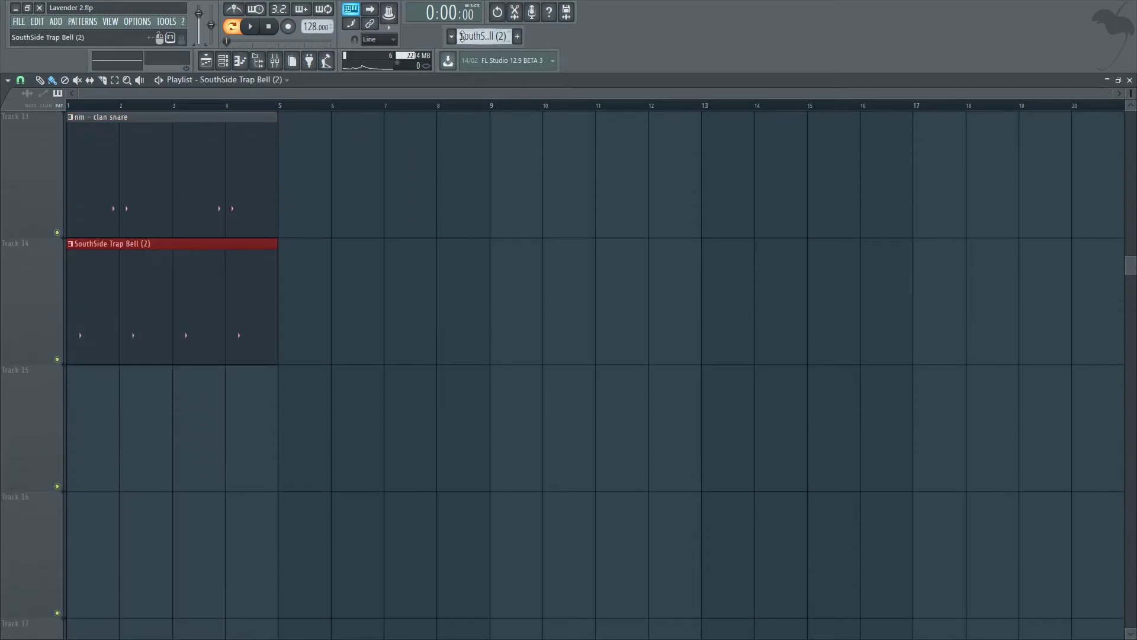
key("KP_Add")
mouse_move(130, 423)
left_mouse_down()
mouse_move(101, 430)
mouse_move(260, 428)
left_mouse_up()
Step: Select all the pattern clips and duplicate them repeatedly until the arrangement fills bars 1 through 32
right_click(306, 434, "ctrl")
scroll(444, 477, "down", 4)
left_click_drag(508, 562, 1, 41)
key("ctrl+b")
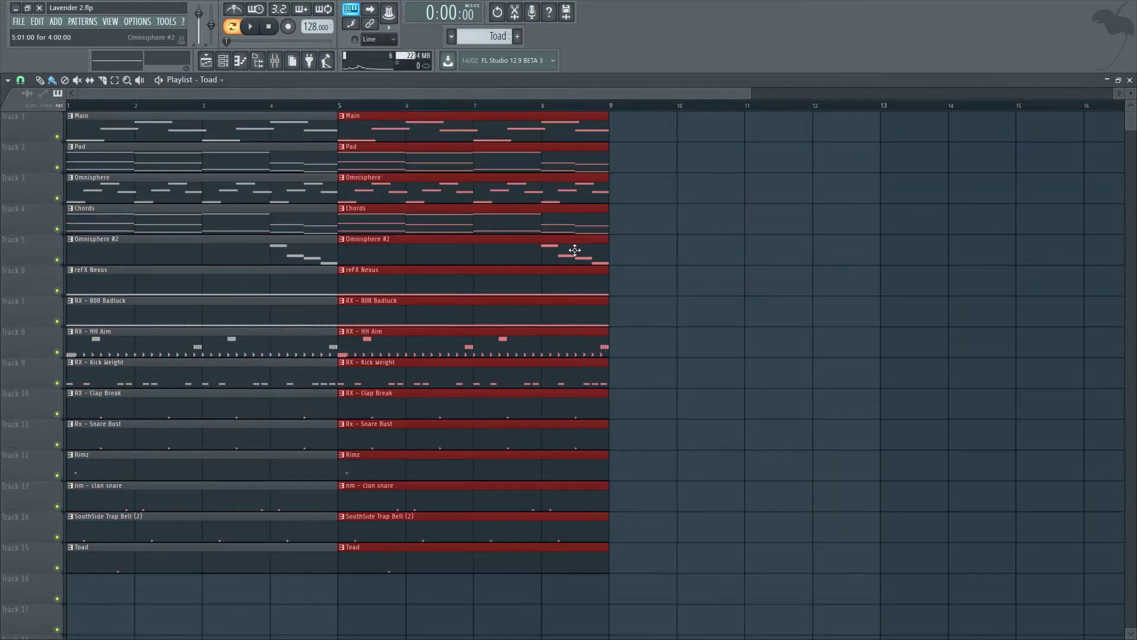
scroll(573, 248, "down", 2)
key("ctrl+b")
key("ctrl+b")
scroll(689, 567, "down", 2)
key("ctrl+a")
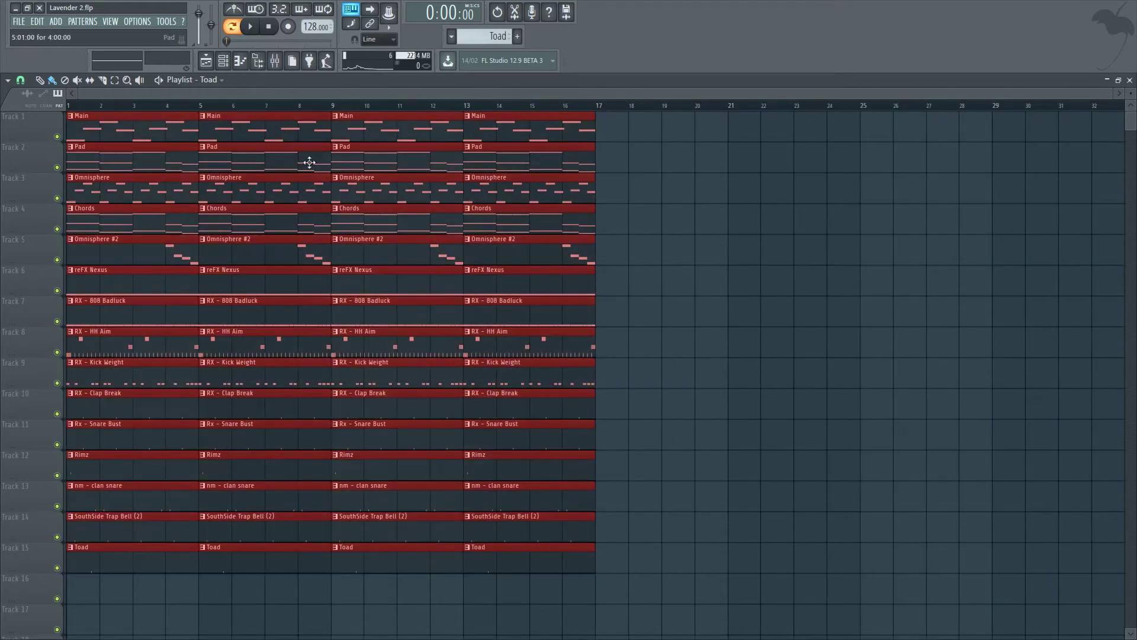
key("ctrl+b")
scroll(804, 309, "down", 2)
left_click(901, 312)
Step: Delete the drum and FX clips on tracks 7 to 15 and the Omnisphere #2 clip from the first four bars
scroll(88, 554, "up", 1)
mouse_move(115, 556)
left_mouse_down()
mouse_move(139, 334)
mouse_move(127, 330)
mouse_move(178, 397)
mouse_move(246, 385)
left_mouse_up()
key("ctrl+z")
mouse_move(119, 560)
left_mouse_down()
mouse_move(126, 469)
mouse_move(114, 317)
left_mouse_up()
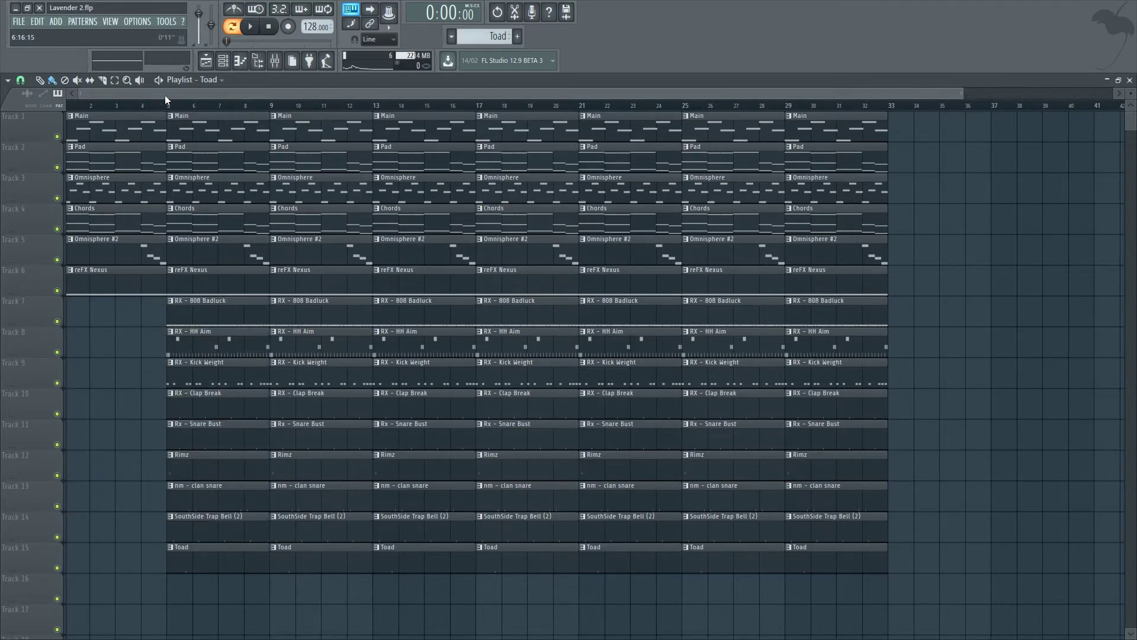
left_click_drag(198, 95, 177, 94)
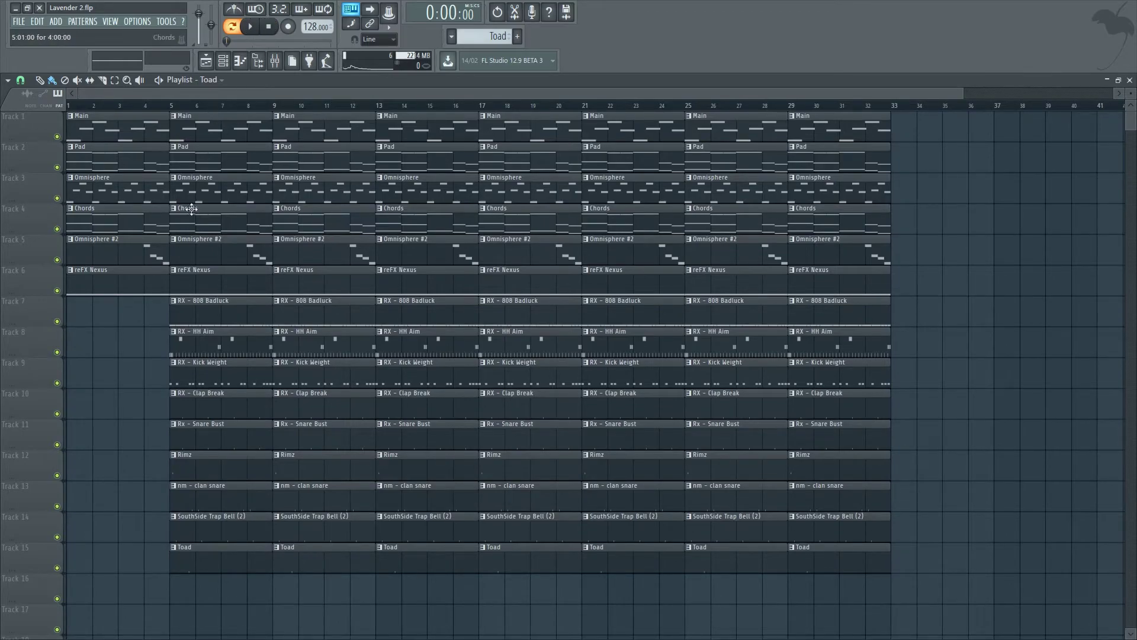
right_click(159, 258)
Step: Play the arrangement in song mode, set the tempo to 120 BPM and play it again from the start
key("space")
scroll(106, 373, "up", 2)
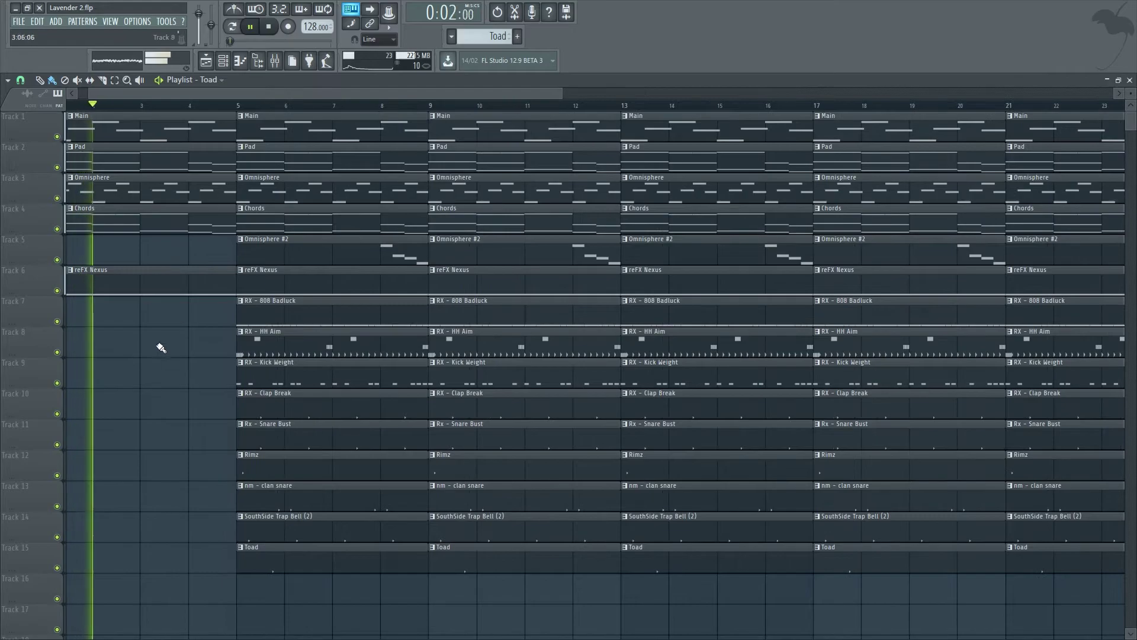
key("space")
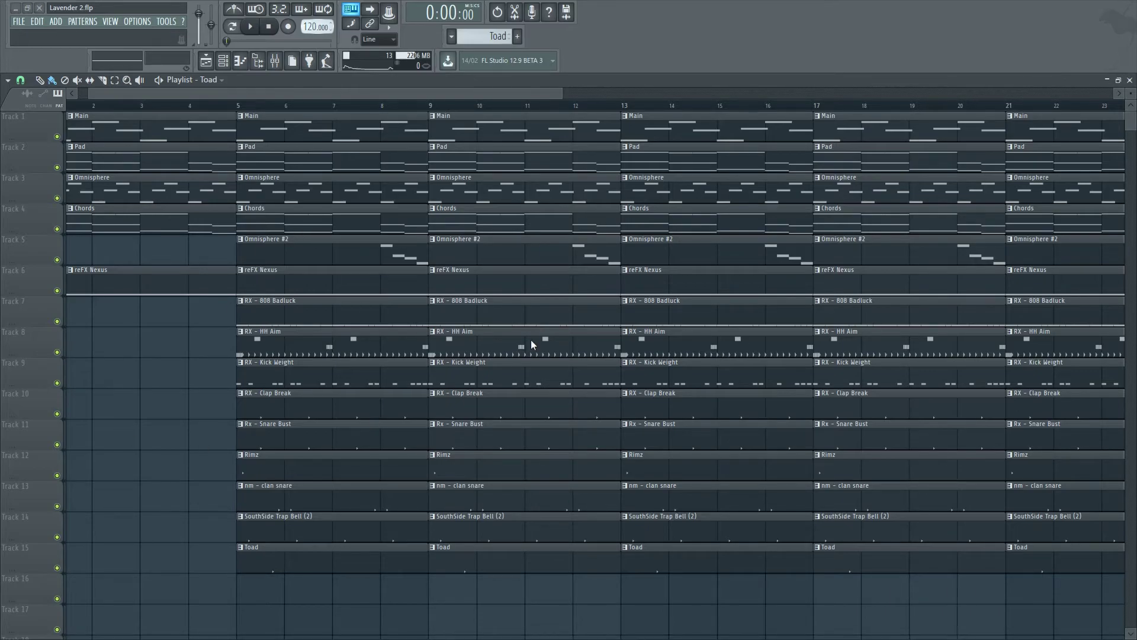
key("space")
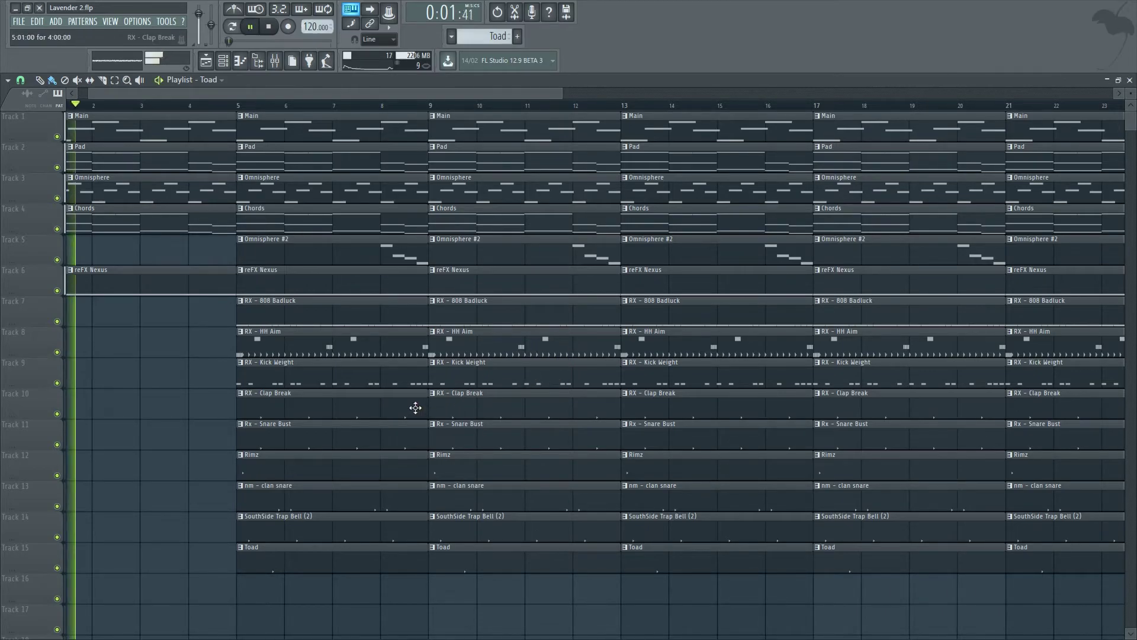
scroll(143, 491, "up", 3)
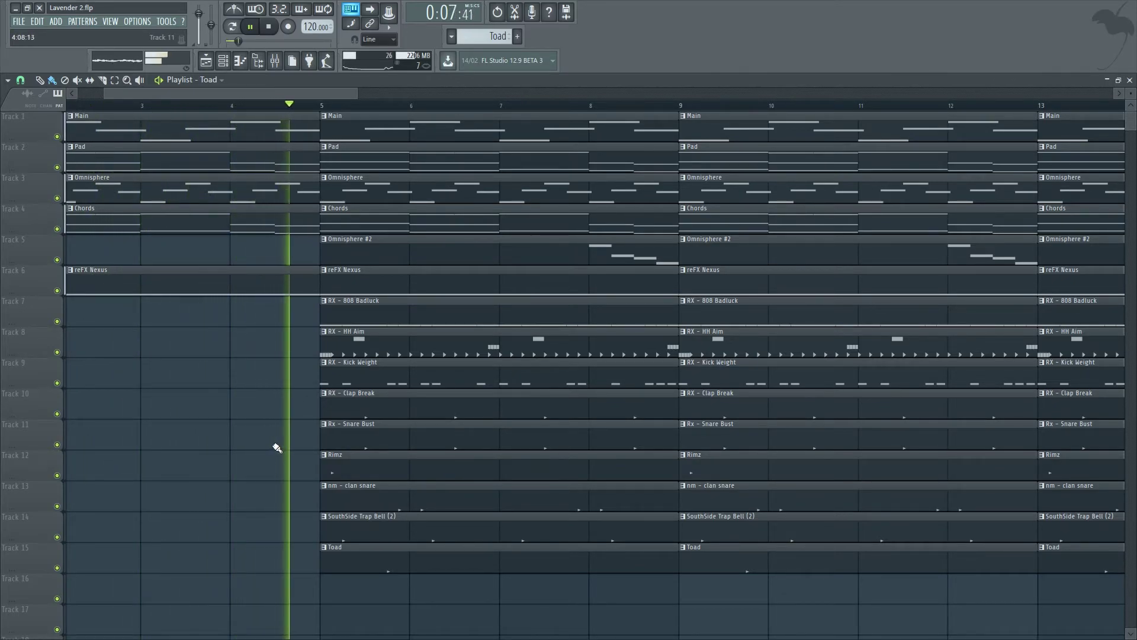
scroll(247, 457, "down", 2, "ctrl")
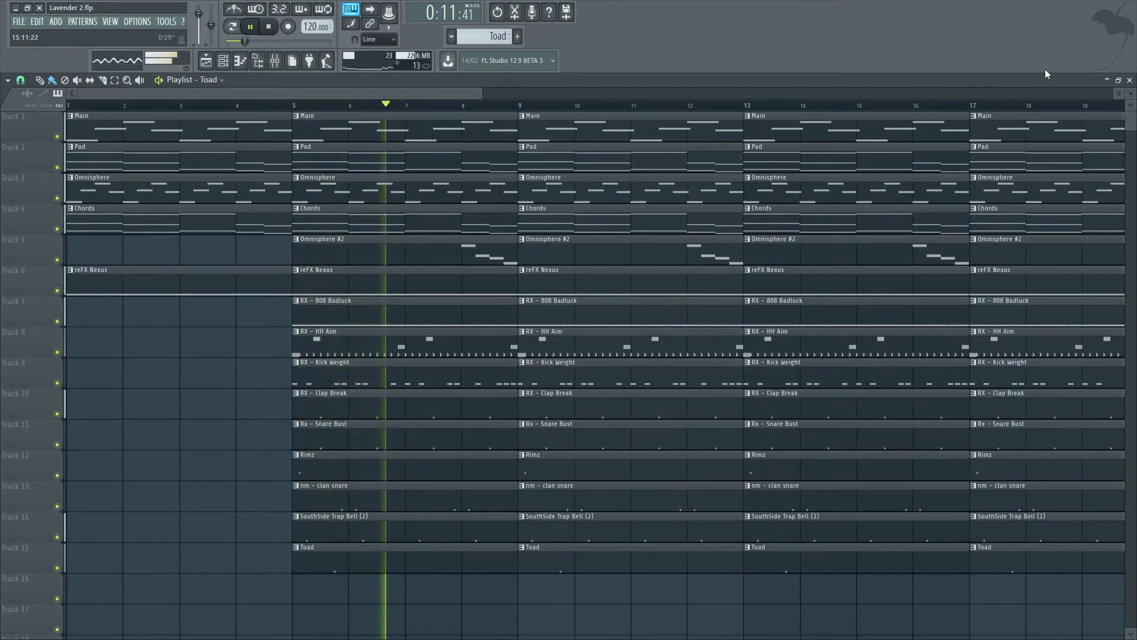
Step: Delete the Omnisphere clips on track 3 that start at bars 5, 9, 21, 25 and 29
right_click(442, 192)
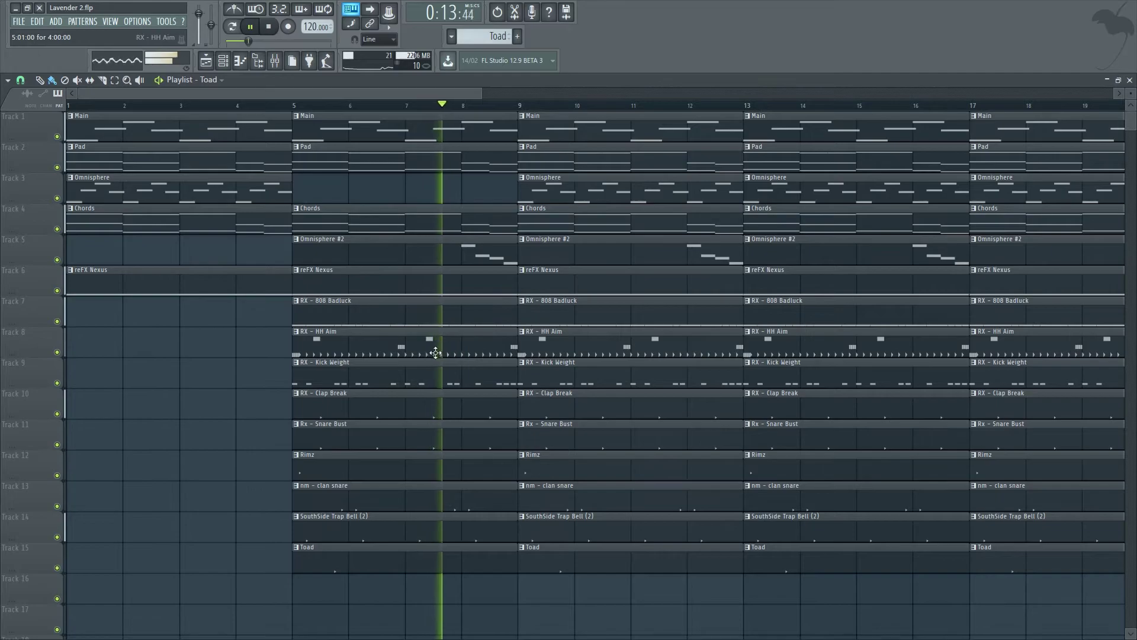
scroll(553, 294, "down", 2, "ctrl")
right_click(511, 190)
scroll(519, 213, "down", 1, "ctrl")
scroll(651, 216, "down", 3, "ctrl")
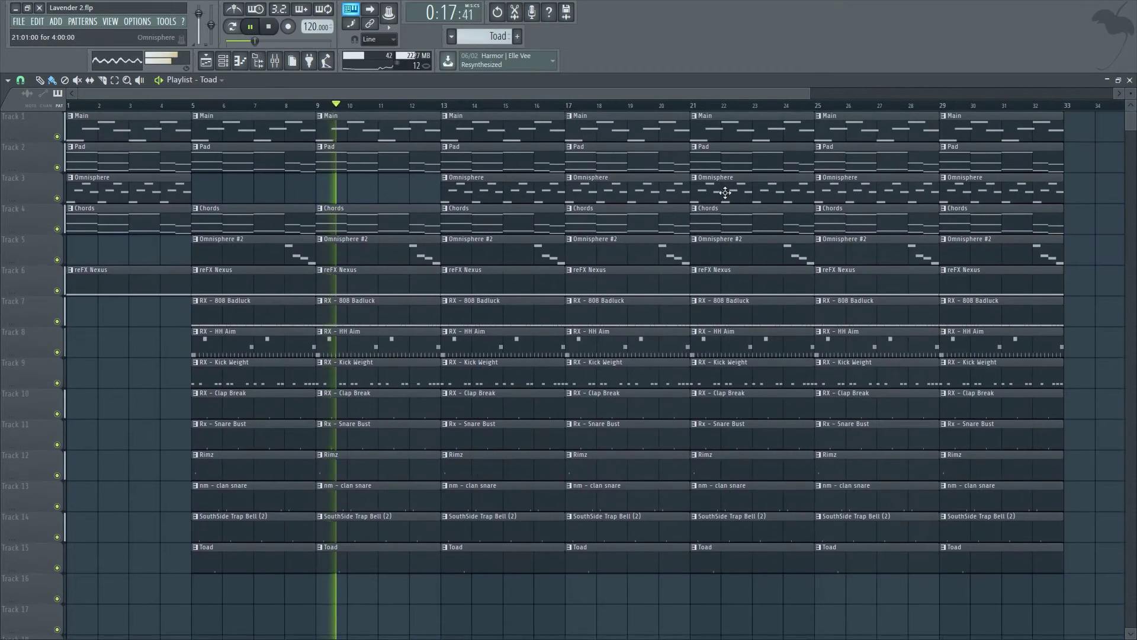
right_click(699, 199)
right_click(764, 199)
right_click(853, 196)
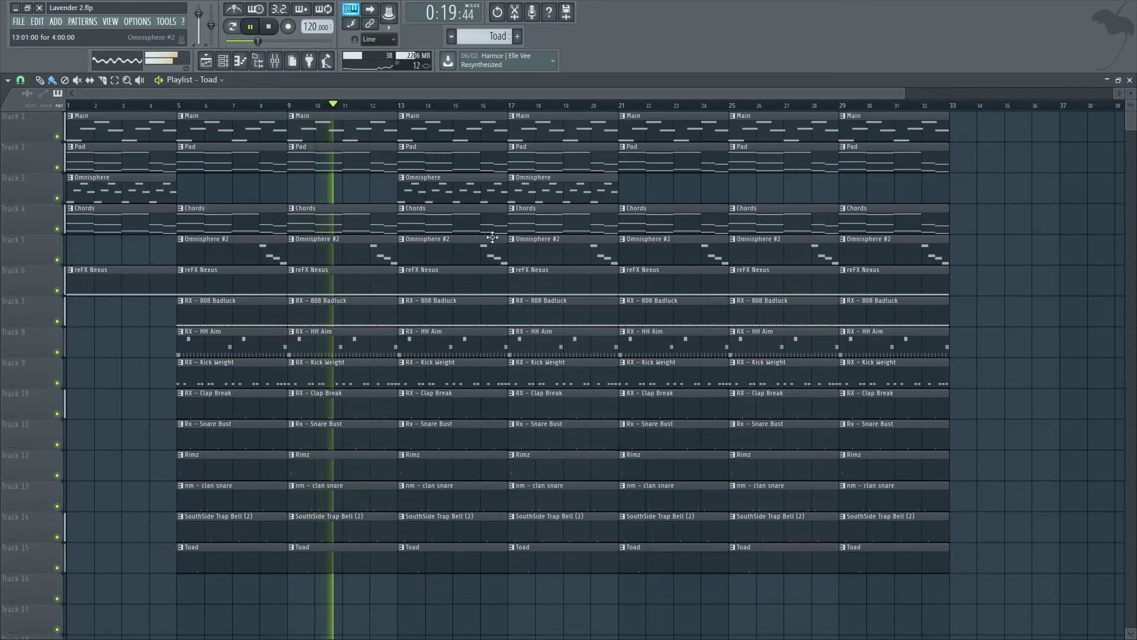
Step: Hide the playlist, bring up the channel rack and stop playback
key("F5")
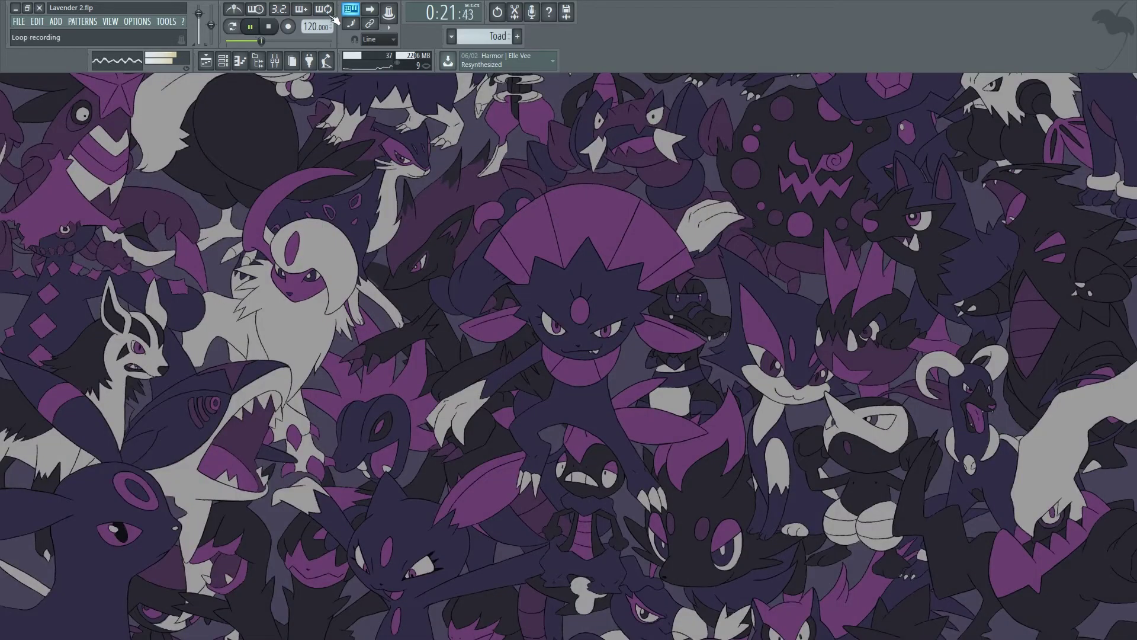
left_click(275, 62)
left_click(275, 62)
key("F6")
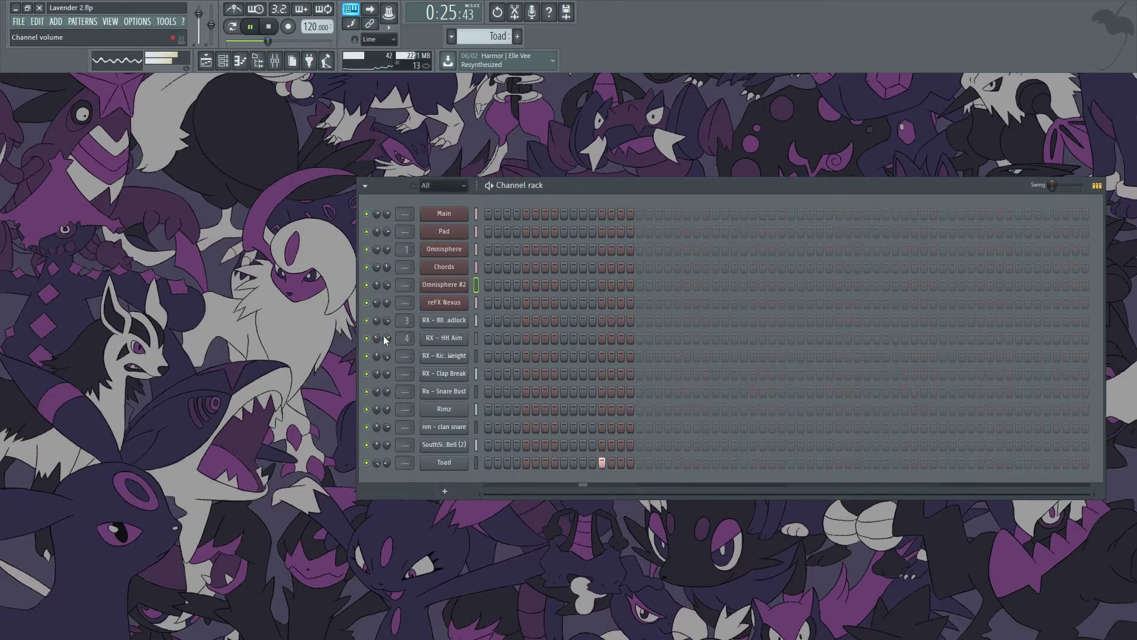
key("space")
Step: Add the Open Hat Ride sample from the browser's recent files as a new channel below Toad
left_click(240, 61)
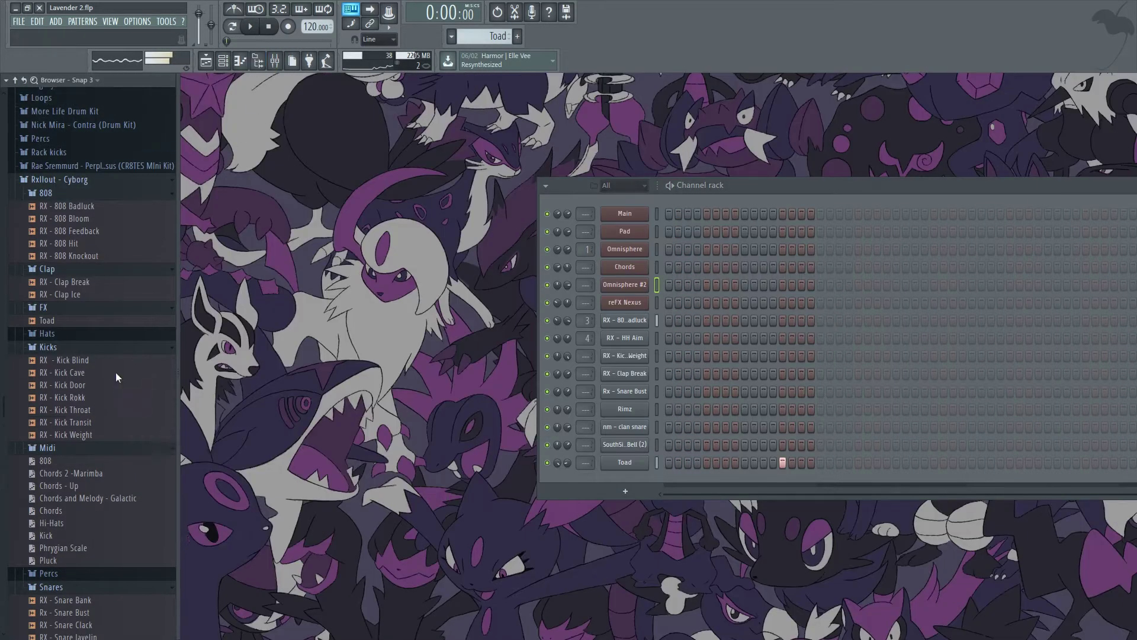
scroll(117, 378, "up", 20)
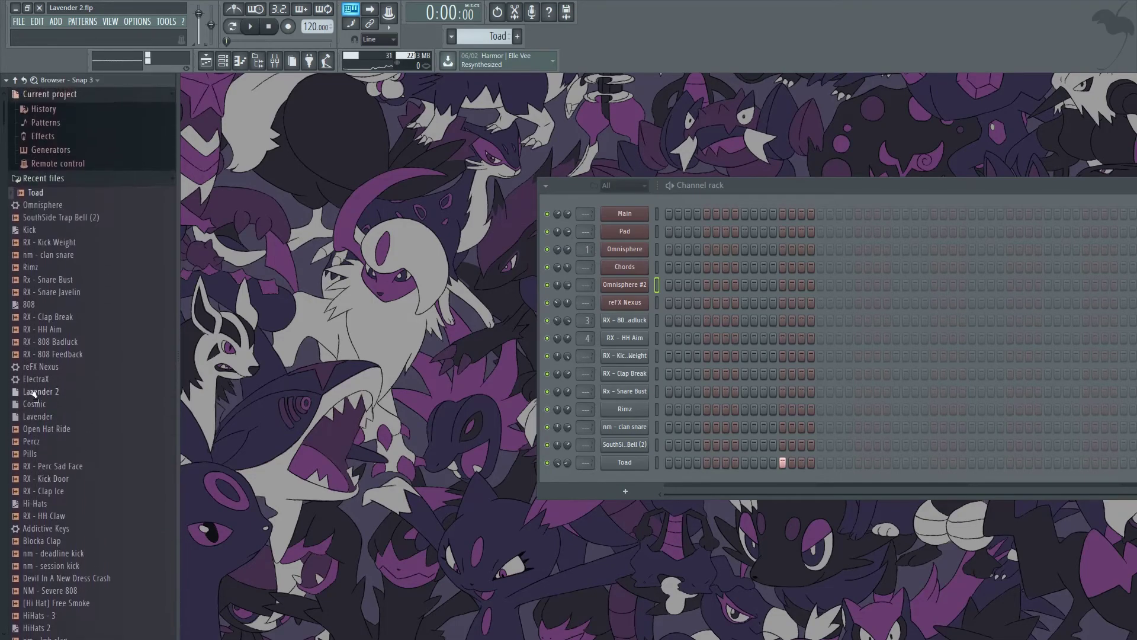
scroll(60, 503, "down", 6)
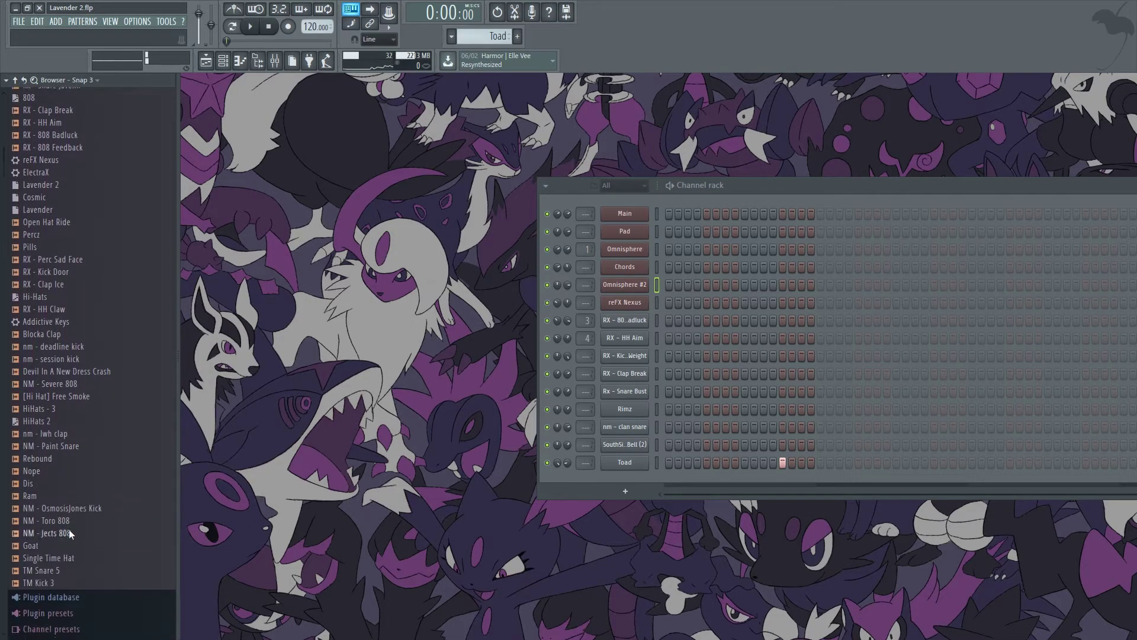
scroll(68, 542, "down", 1)
scroll(67, 385, "up", 7)
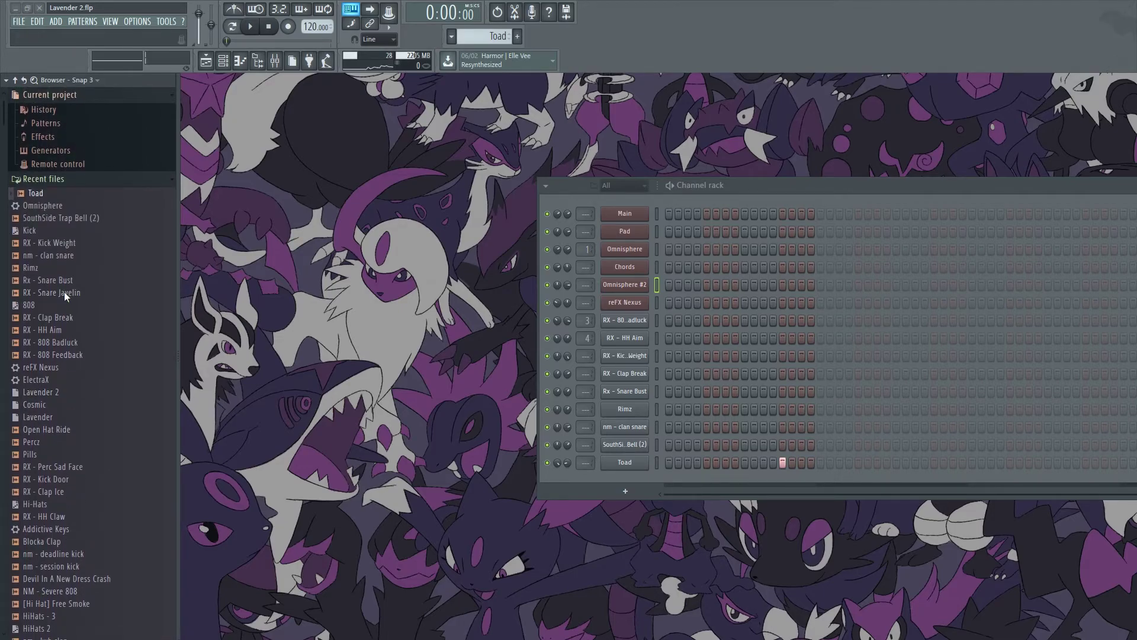
left_click_drag(32, 432, 634, 478)
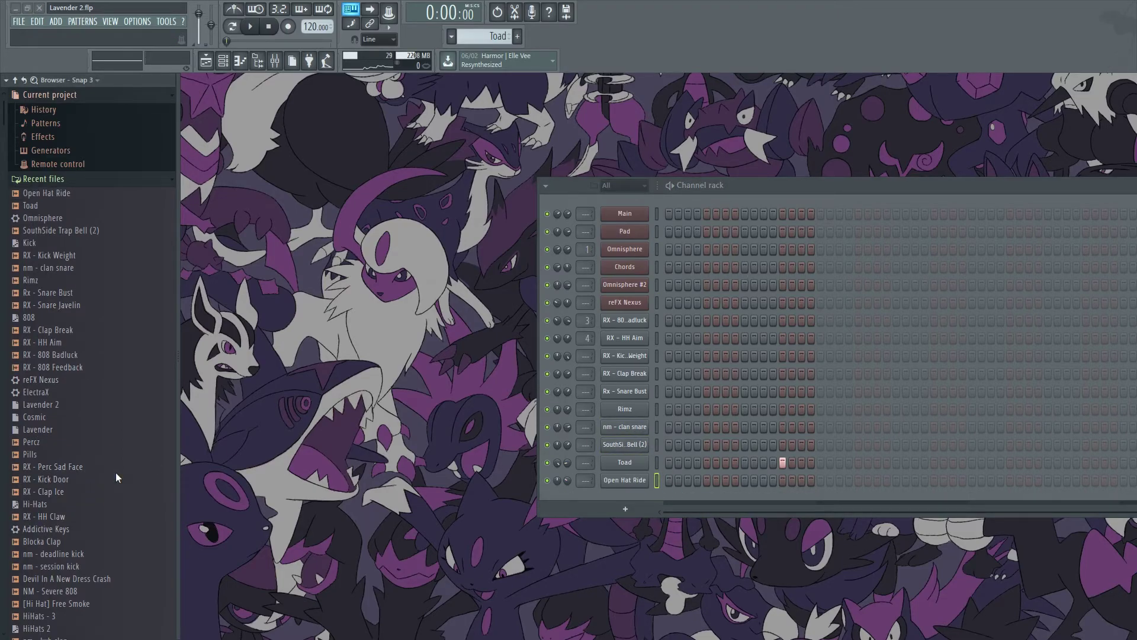
Step: Add the Devil In A New Dress Crash sample from the browser's recent files as a new channel below Open Hat Ride
scroll(105, 465, "down", 2)
left_click(70, 504)
left_click_drag(70, 505, 638, 496)
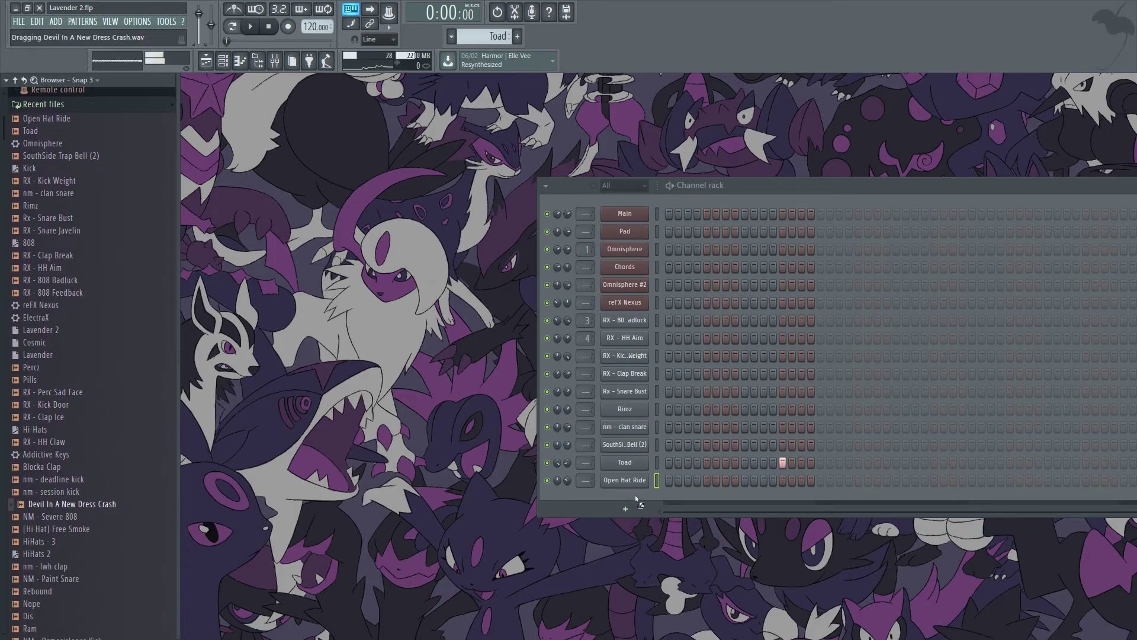
left_click_drag(819, 187, 613, 102)
Step: Create two new patterns named OH Ride and Crash, with a crash hit on the first step of the Crash pattern
left_click(517, 36)
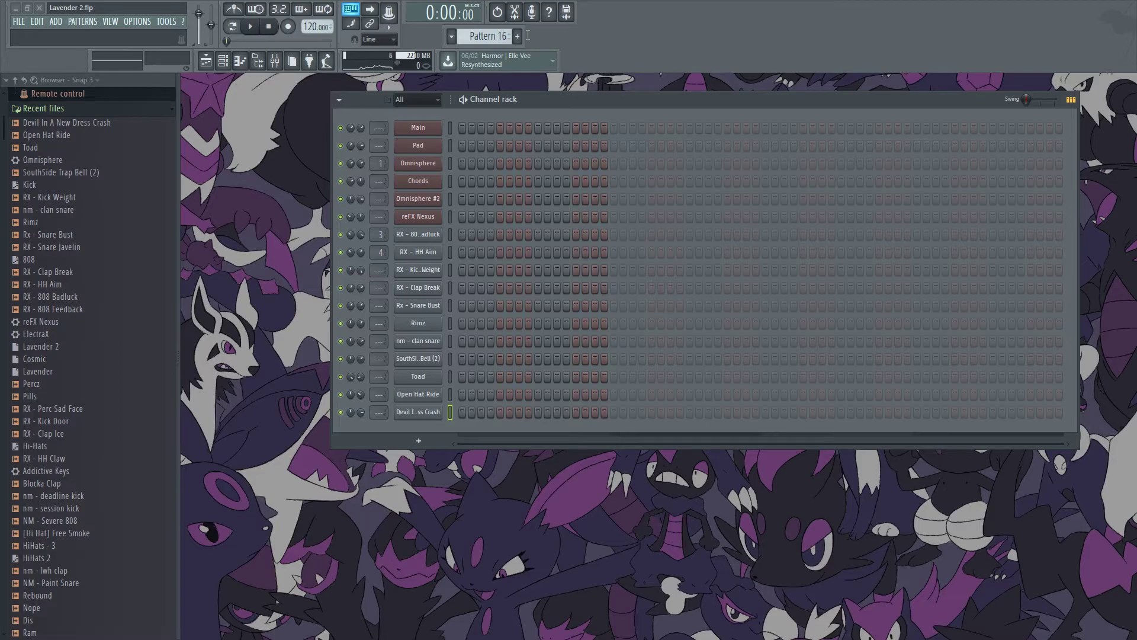
type("OH RIde")
key("Return")
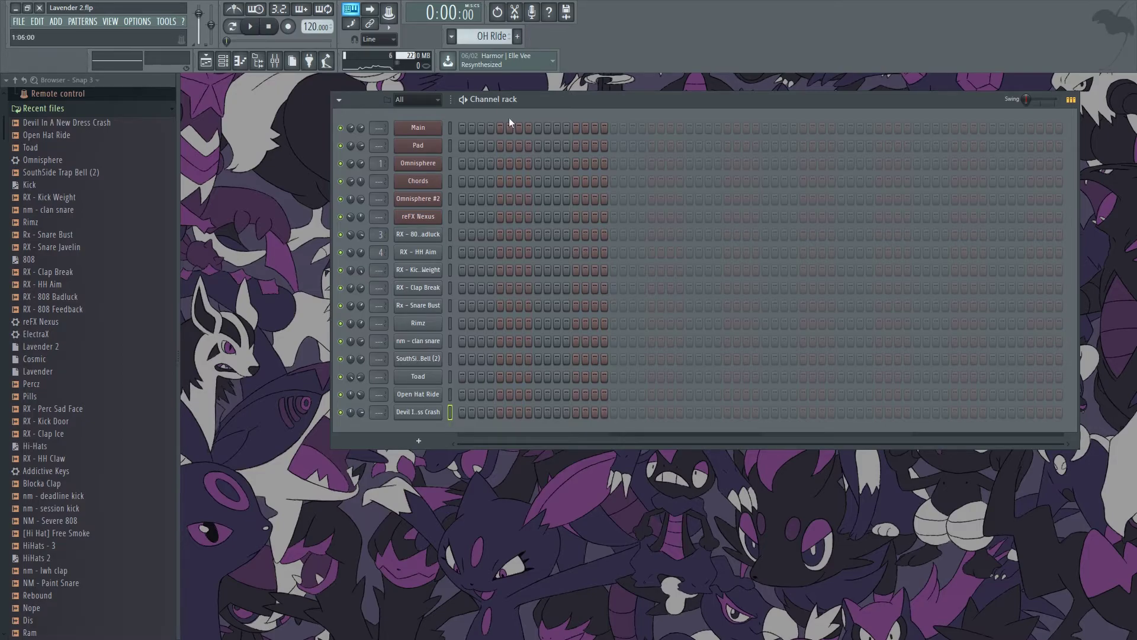
left_click(519, 36)
type("Crash")
key("Return")
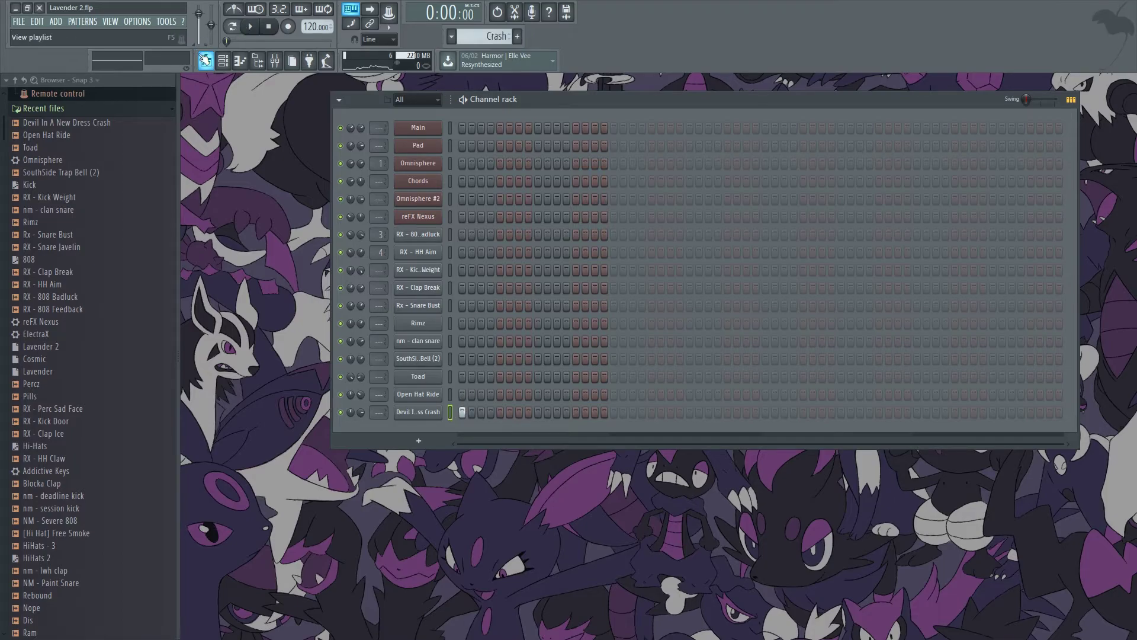
Step: Place the Crash pattern on track 16 at bar 5, set the playback position there and close the playlist
key("F5")
left_click(338, 106)
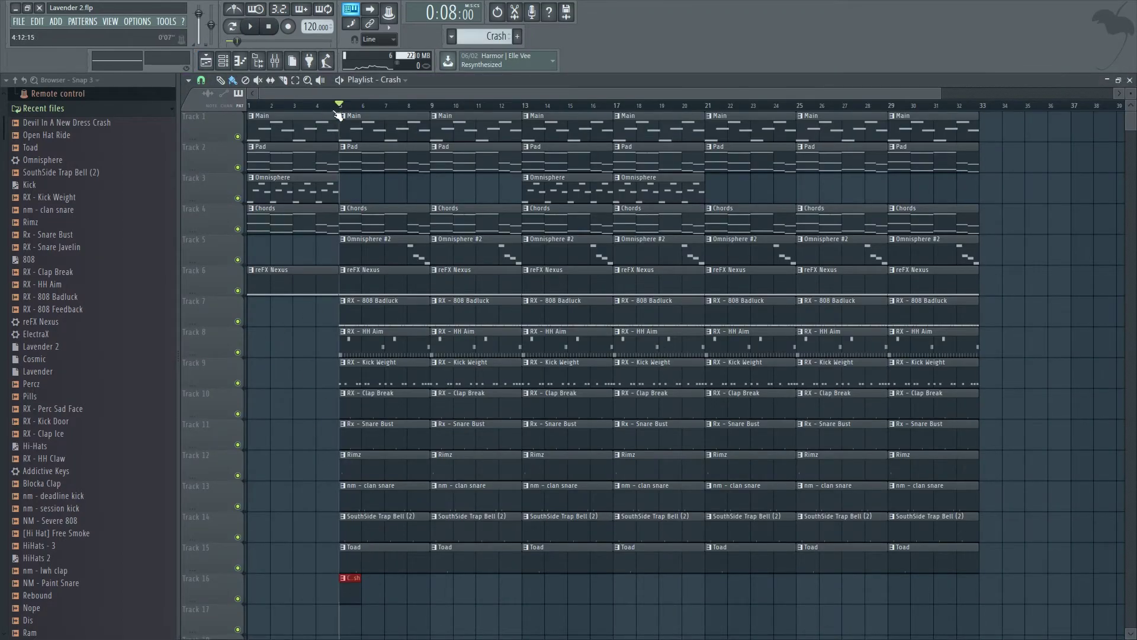
left_click(1130, 80)
Step: During playback from bar 5, lower the crash channel's volume to 22% and put Open Hat Ride hits on steps 13 and 53
left_click_drag(360, 412, 360, 441)
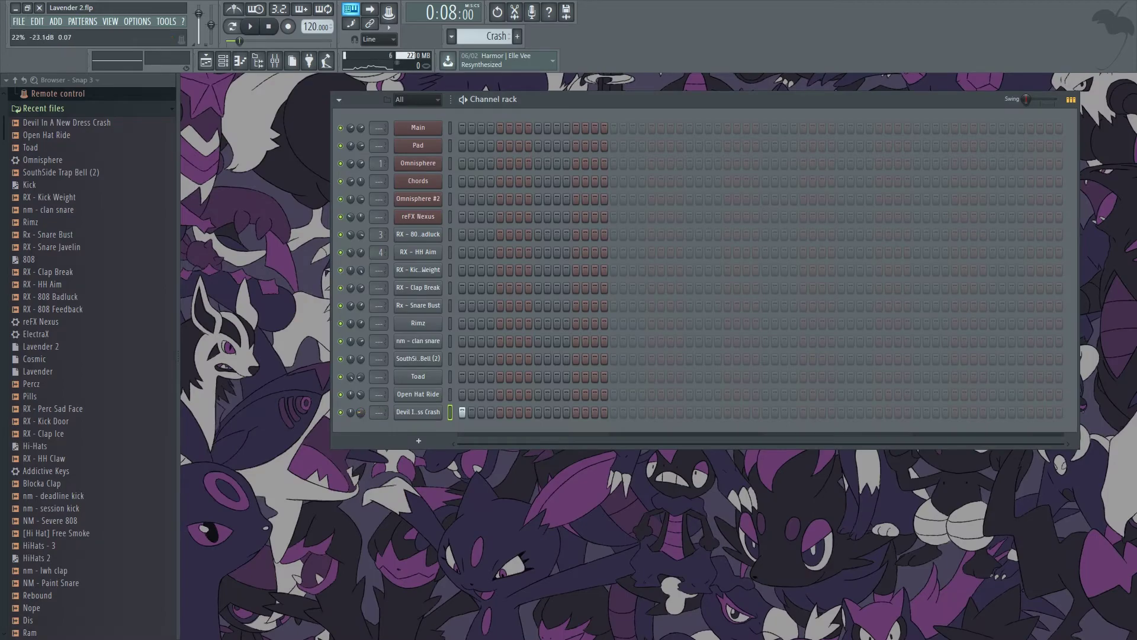
key("space")
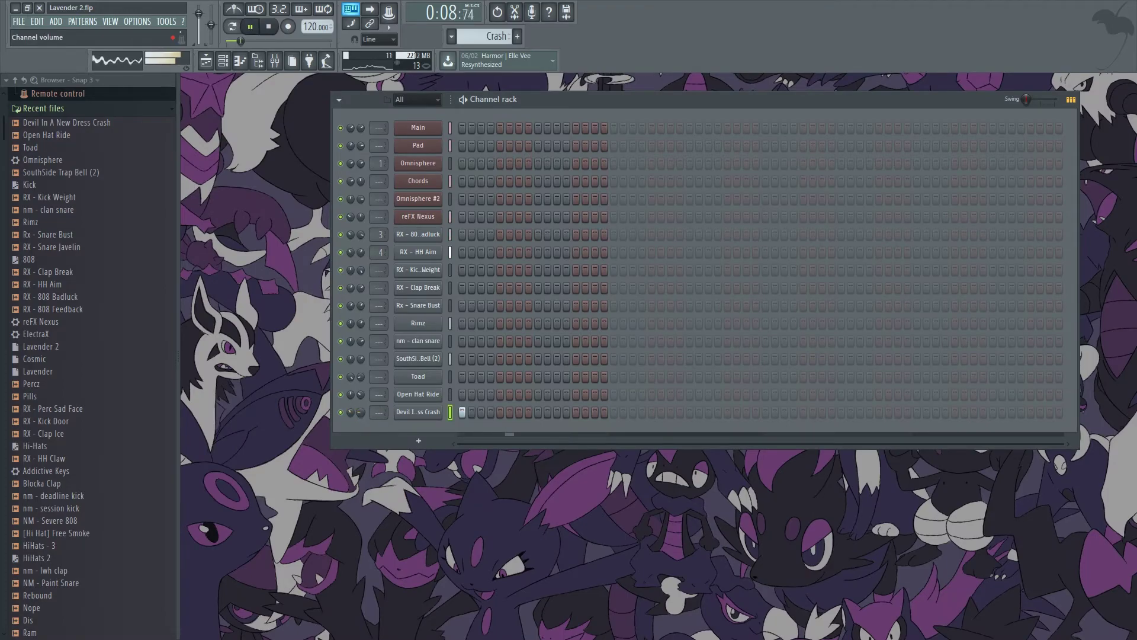
left_click(576, 394)
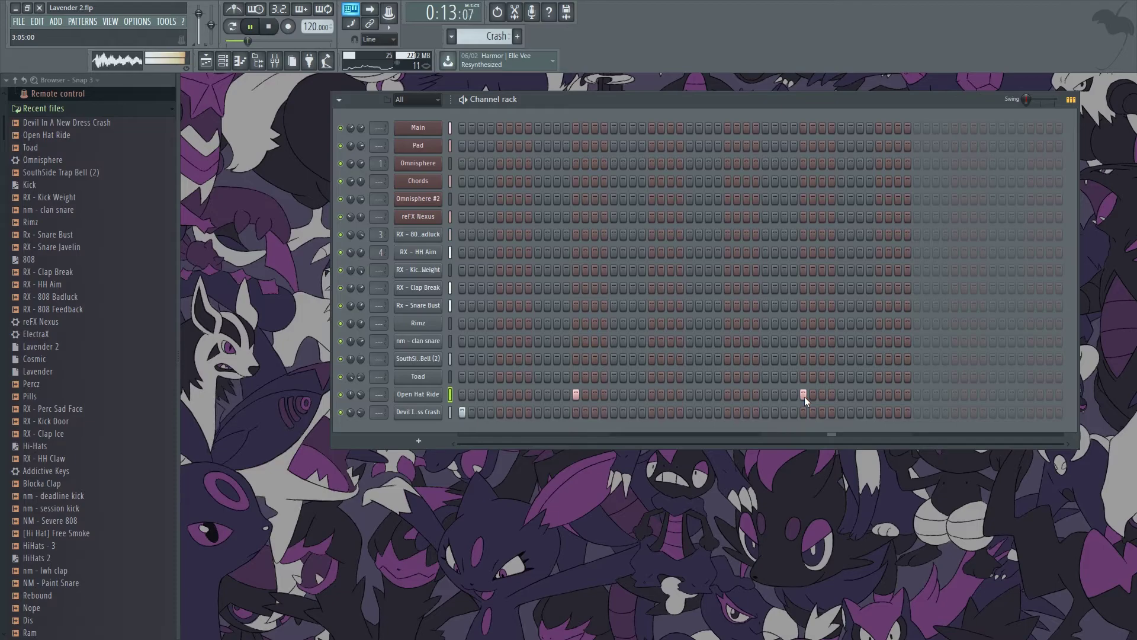
left_click(955, 395)
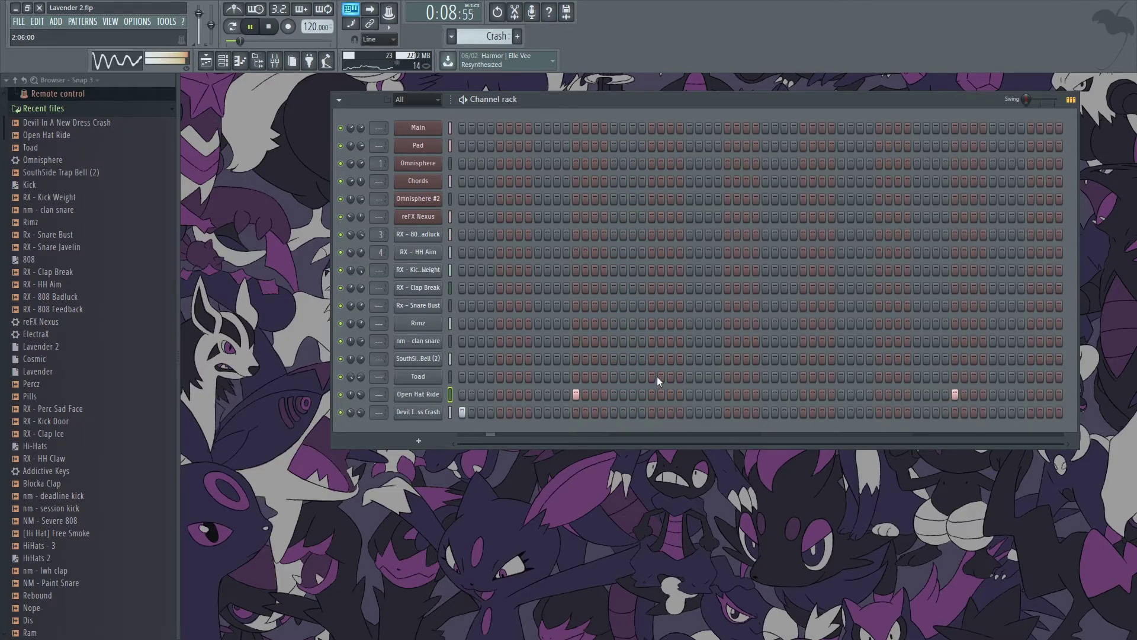
Step: Hide the browser and delete the reFX Nexus clips on track 6 that start at bars 9, 17 and 25
left_click(206, 61)
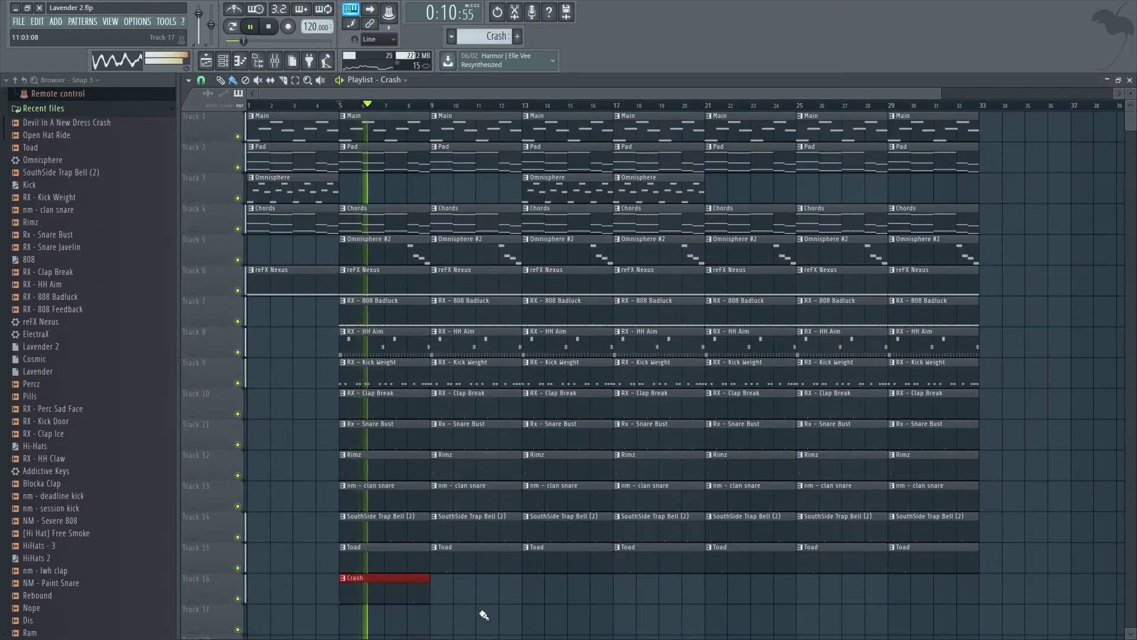
scroll(424, 516, "up", 2)
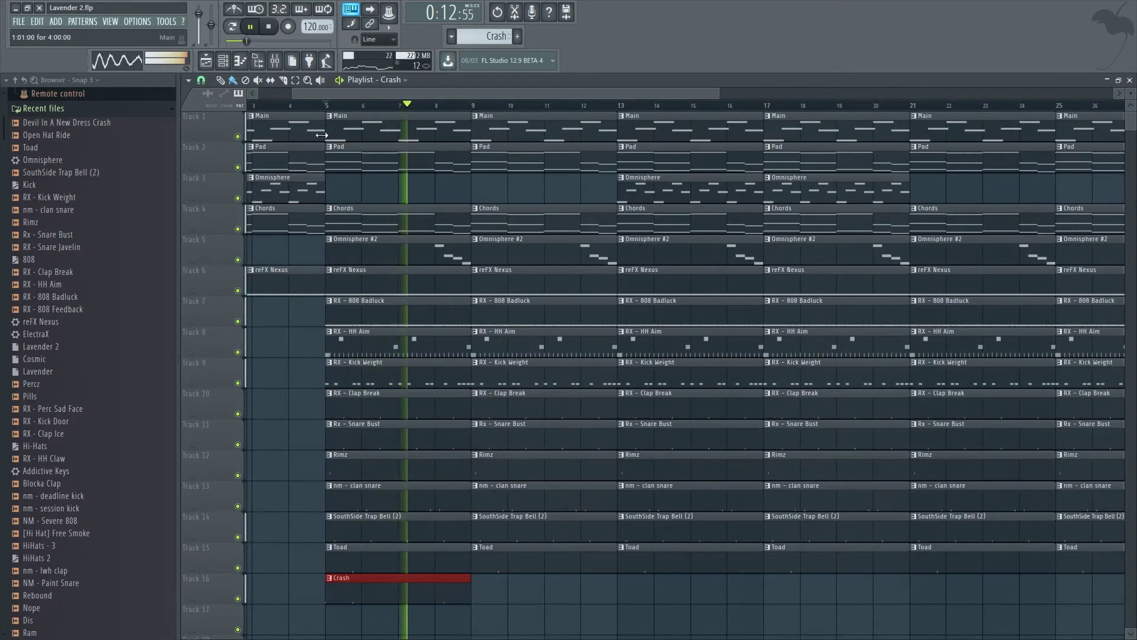
left_click(275, 62)
left_click(275, 62)
left_click(240, 61)
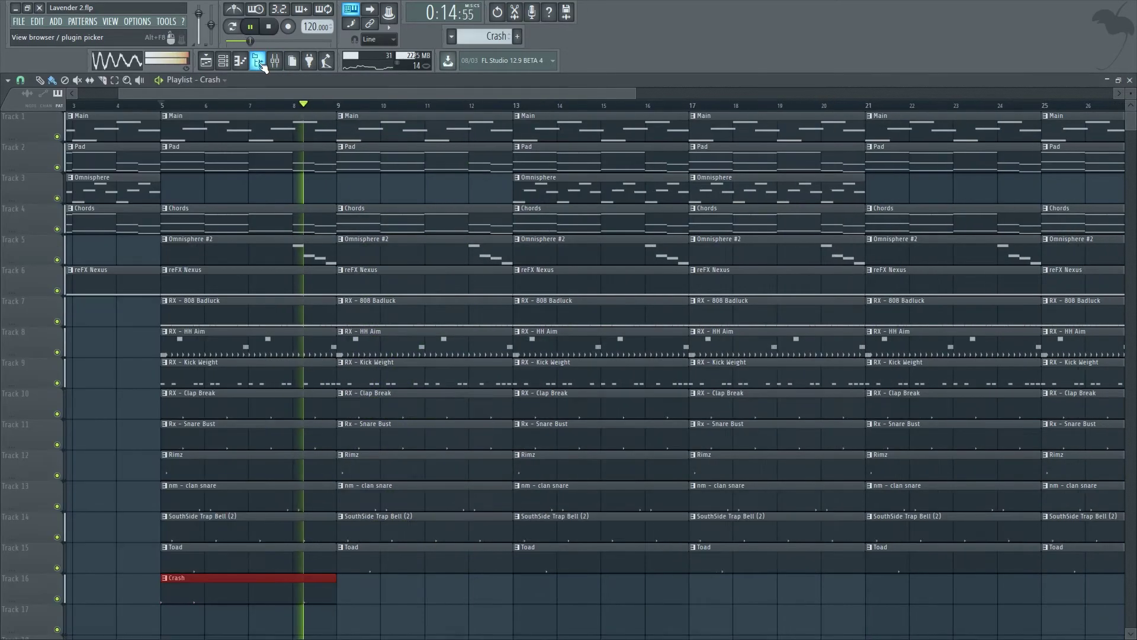
right_click(385, 281)
scroll(633, 293, "down", 2)
right_click(633, 293)
scroll(633, 293, "down", 2)
right_click(687, 280)
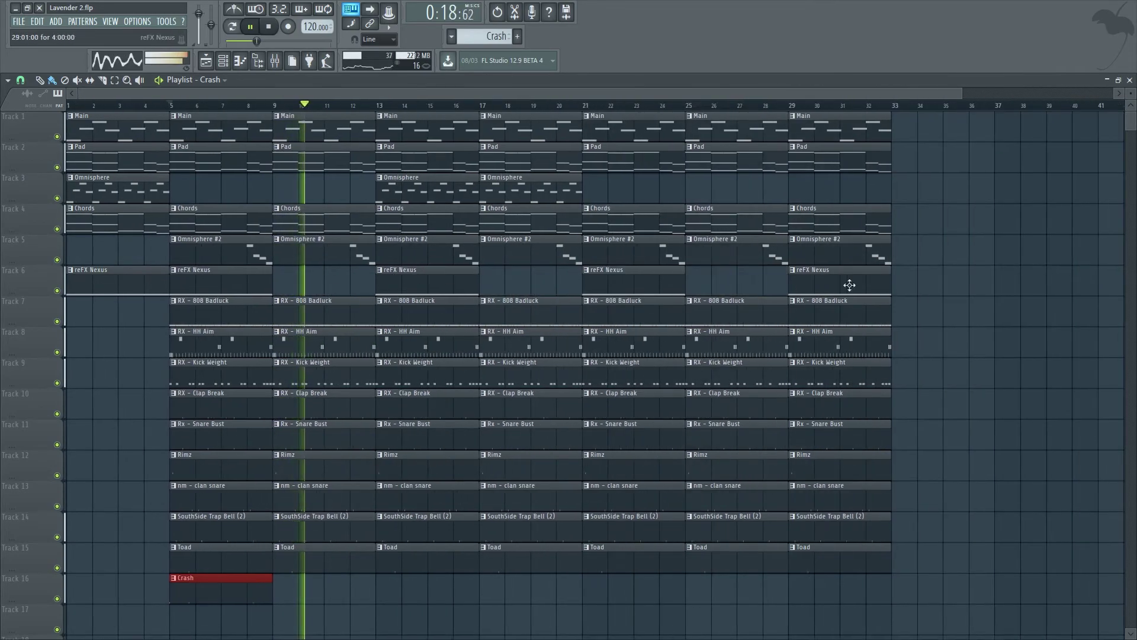
Step: Copy the Crash clip on track 16 to bars 13, 21 and 29, and lower the crash channel's volume to 15%
left_click_drag(214, 589, 421, 598)
mouse_move(536, 601)
left_mouse_down()
mouse_move(193, 589)
mouse_move(630, 599)
mouse_move(621, 591)
left_mouse_up()
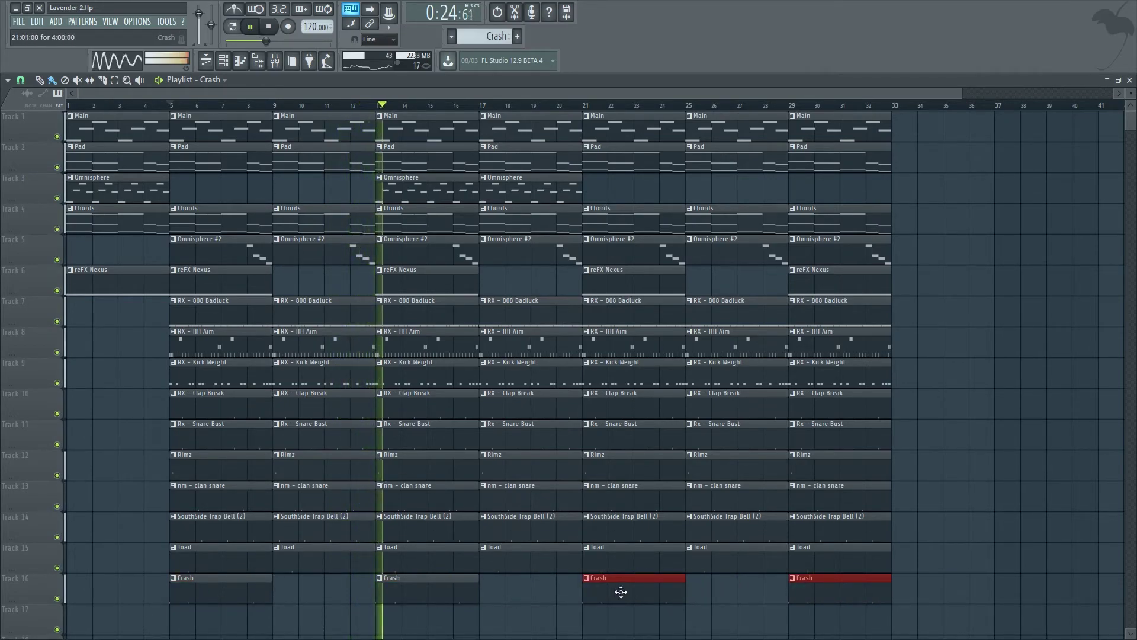
left_click(1130, 81)
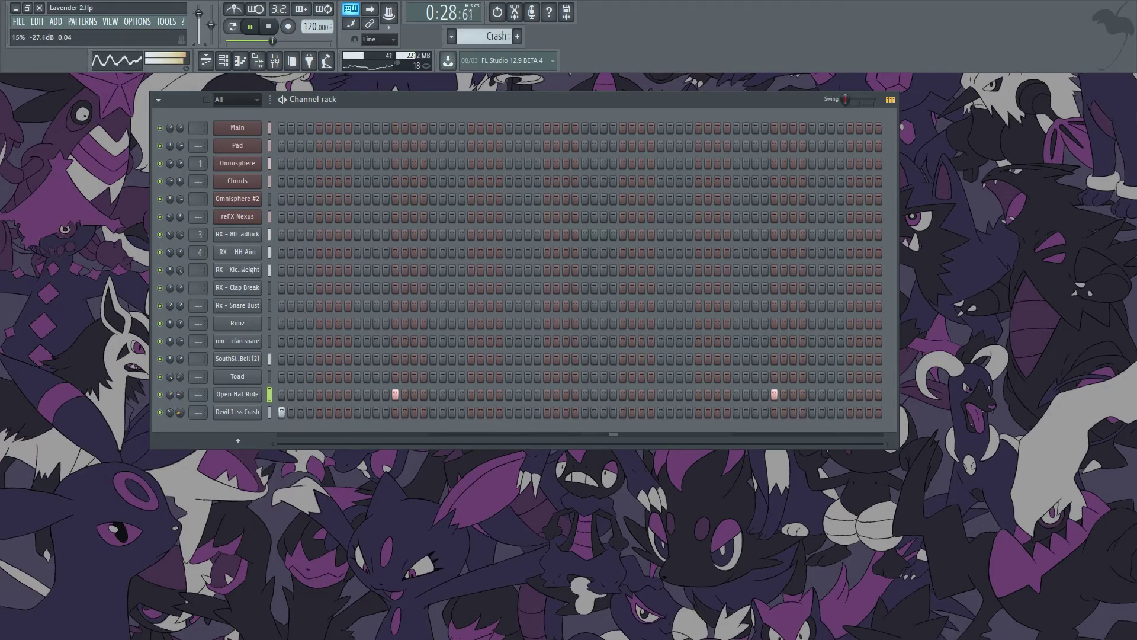
Step: Hide the open windows and replay the arrangement from the start, checking the mixer and channel rack
left_click(275, 61)
left_click(275, 61)
left_click(231, 61)
key("space")
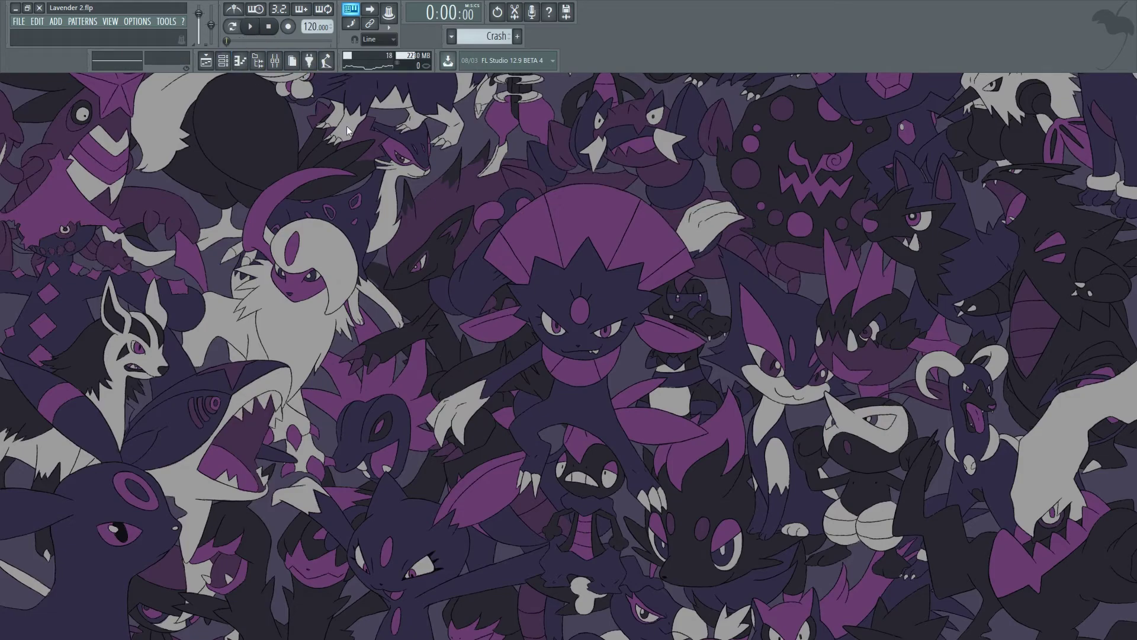
key("space")
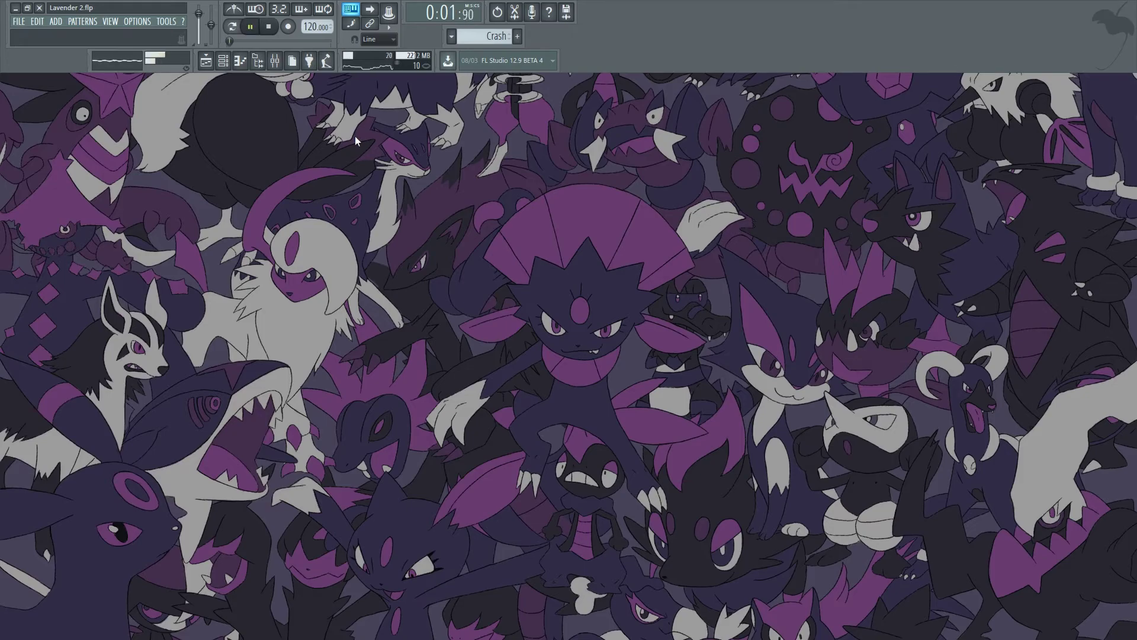
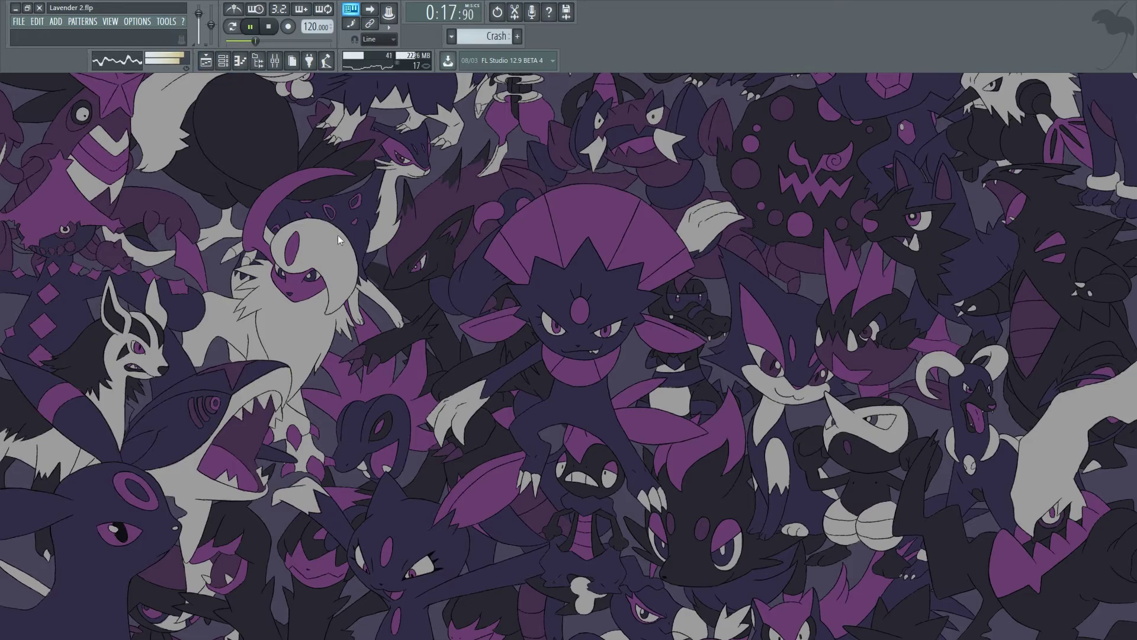
left_click(274, 61)
left_click(274, 61)
left_click(223, 61)
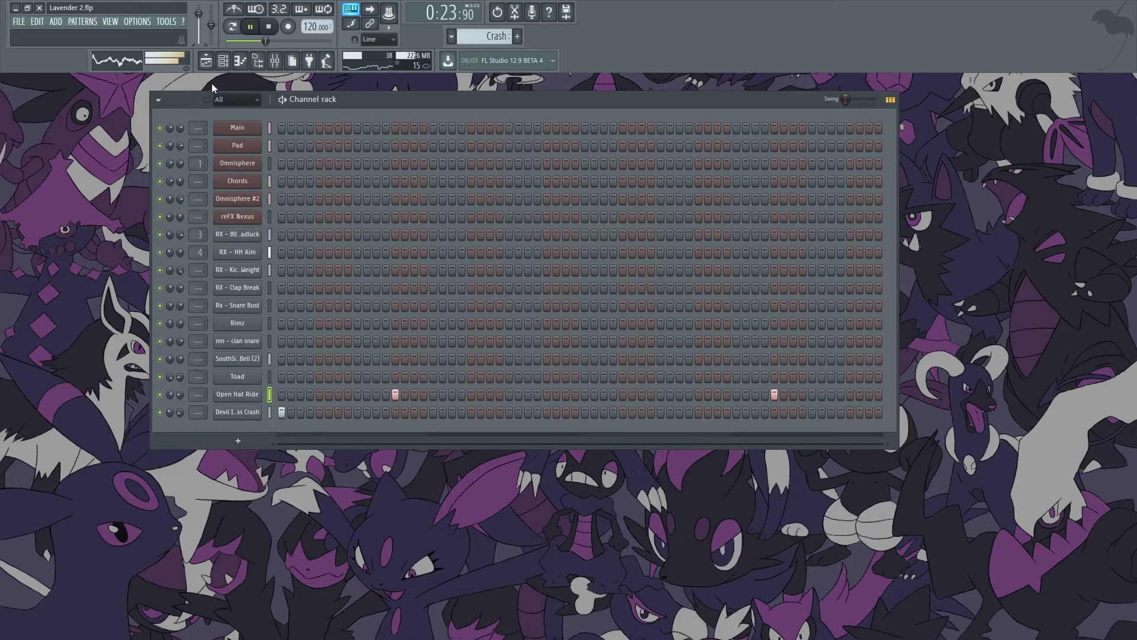
Step: Delete the RX - HH Aim clips on track 8 that start at bars 5, 13, 21 and 29, and replay from the start
left_click(205, 61)
key("space")
right_click(414, 344)
right_click(628, 343)
right_click(829, 352)
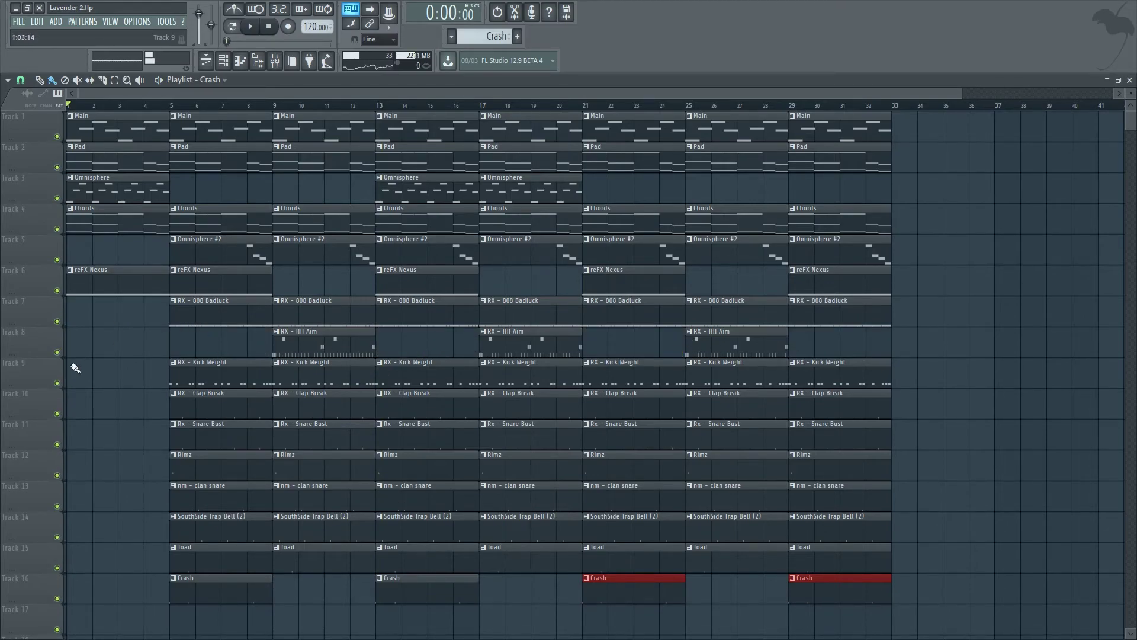
key("space")
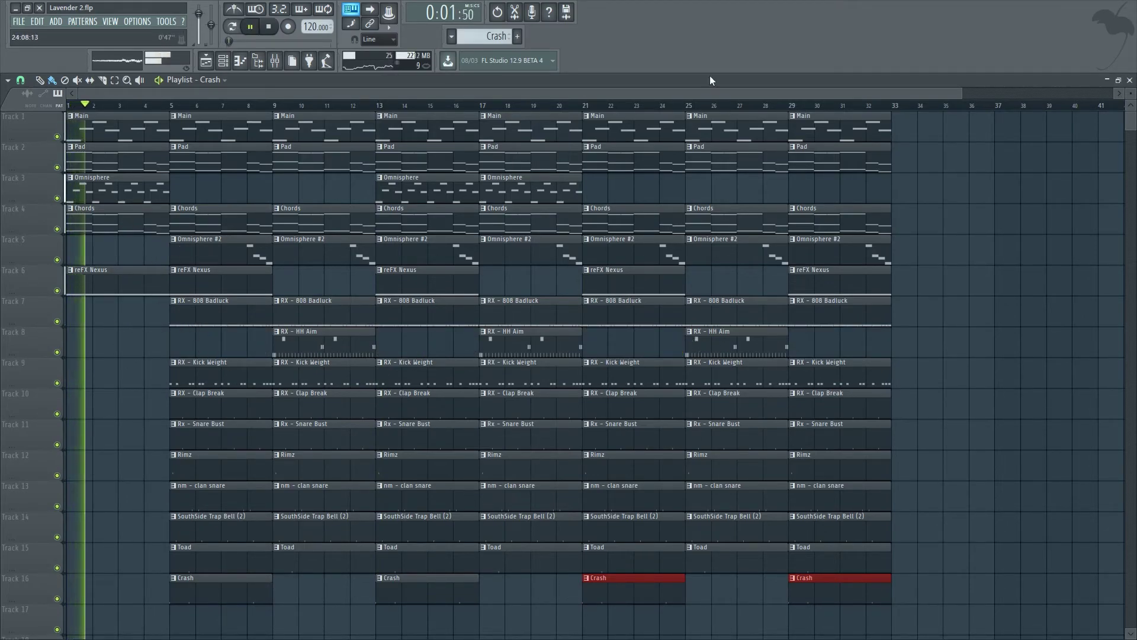
left_click(1129, 80)
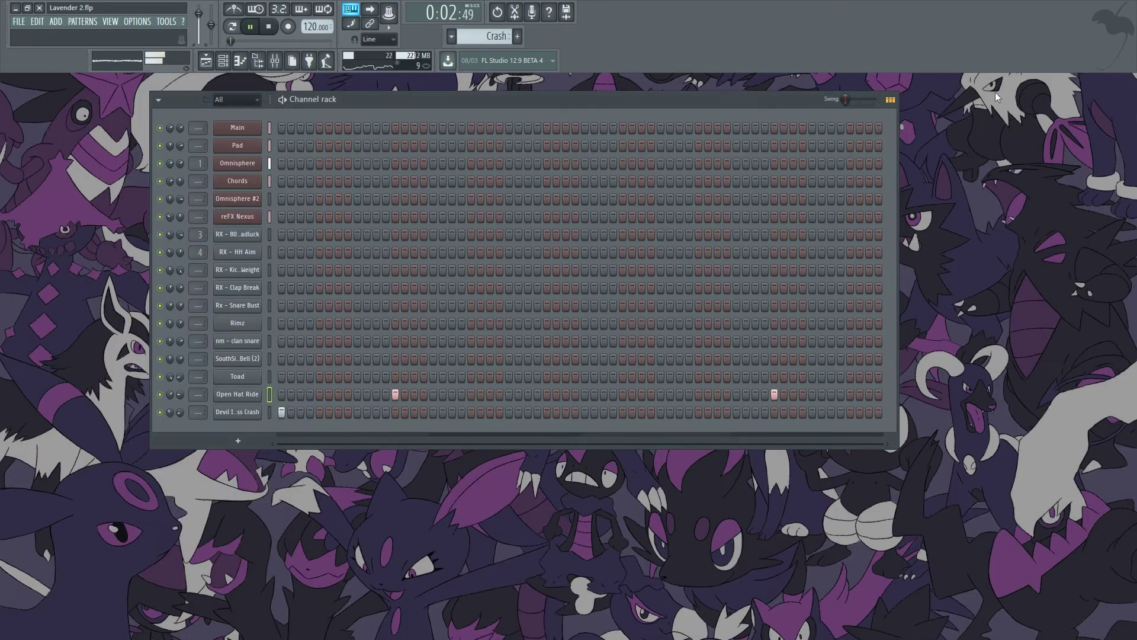
Step: Load dblue.TapeStop in the Master track's first effect slot and create an automation clip for its Trigger on playlist track 17
left_click(210, 62)
left_click(257, 61)
key("space")
left_click(274, 61)
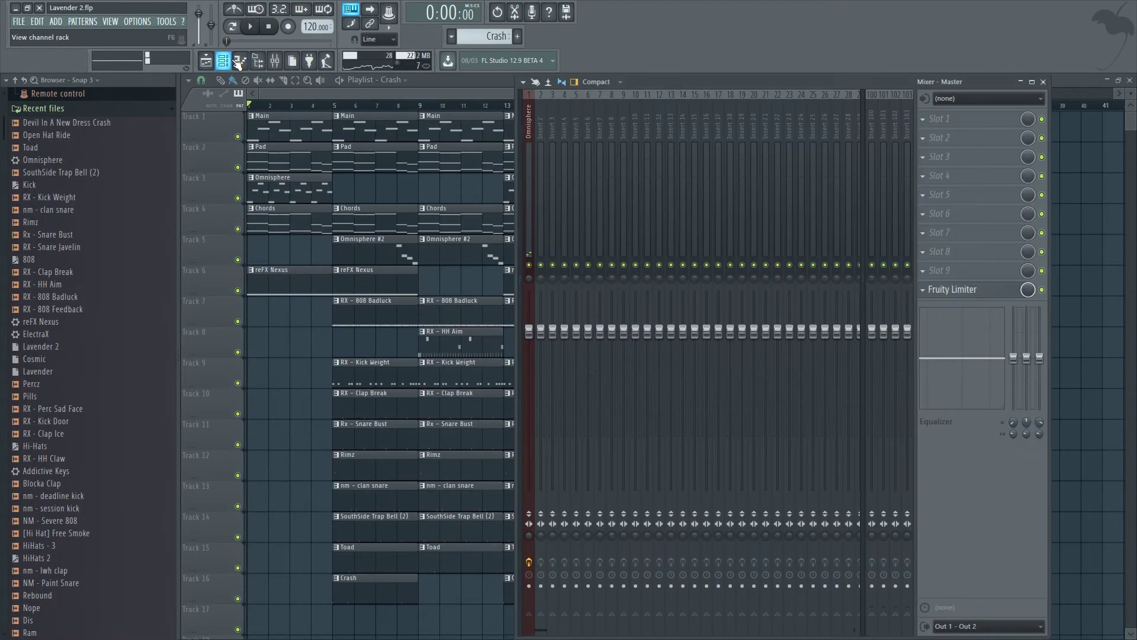
left_click(525, 176)
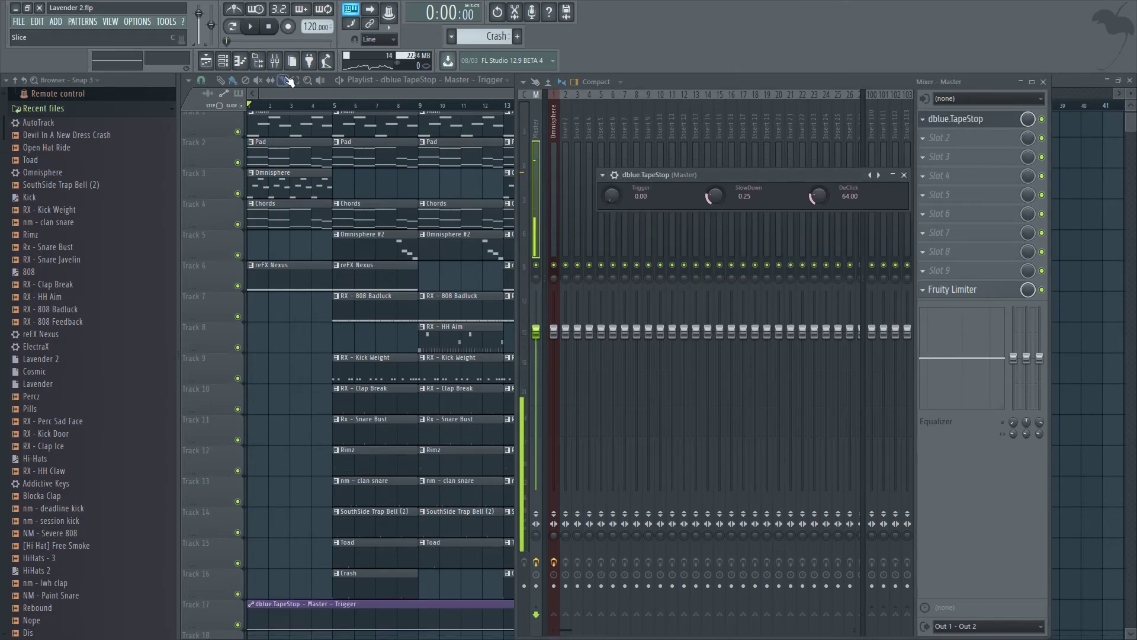
Step: Shape the TapeStop Trigger automation to jump up at beat 4 of bar 4 and drop back to zero at bar 5
left_click(257, 61)
right_click(125, 542)
scroll(125, 542, "down", 4)
scroll(119, 530, "up", 4, "ctrl")
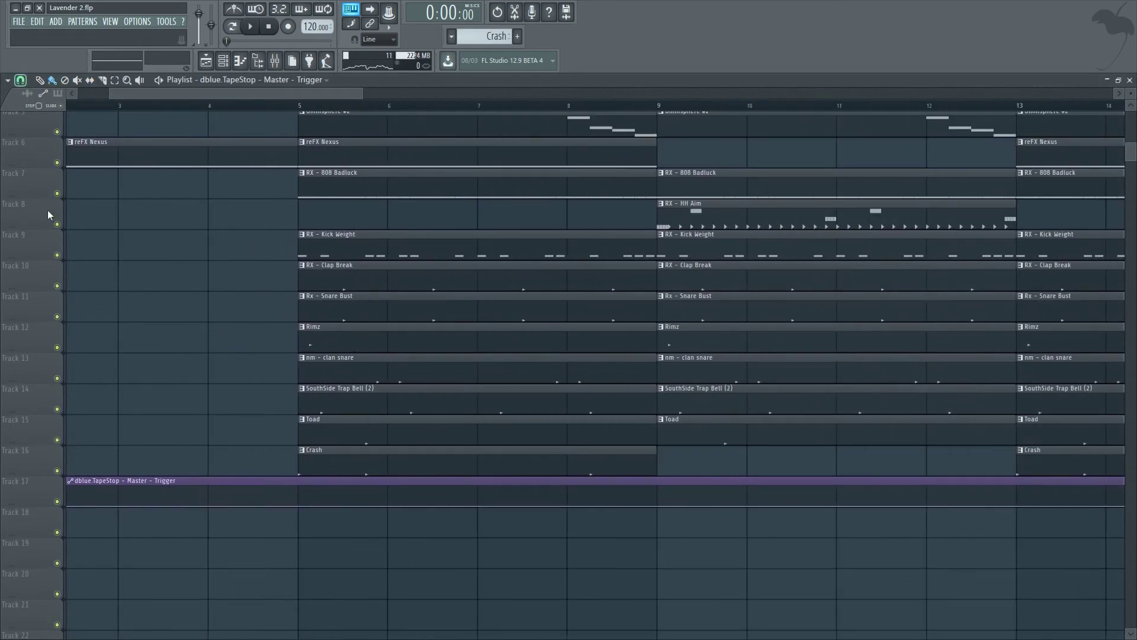
scroll(240, 477, "up", 5, "ctrl")
right_click(366, 505)
right_click(366, 503)
left_click_drag(366, 503, 368, 486)
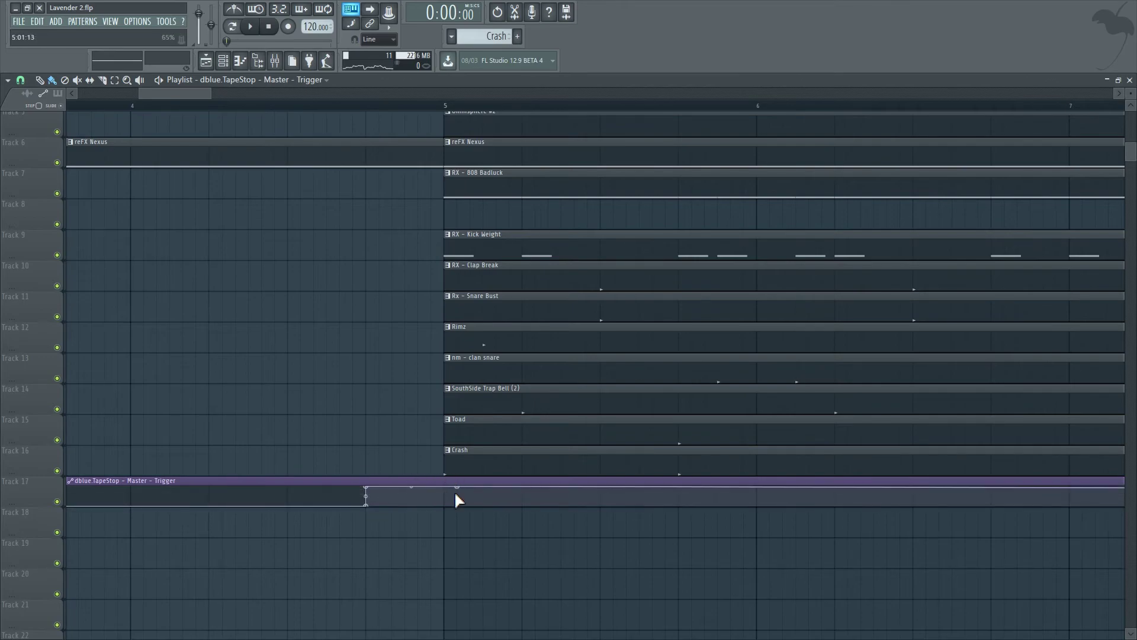
left_click_drag(456, 489, 450, 506)
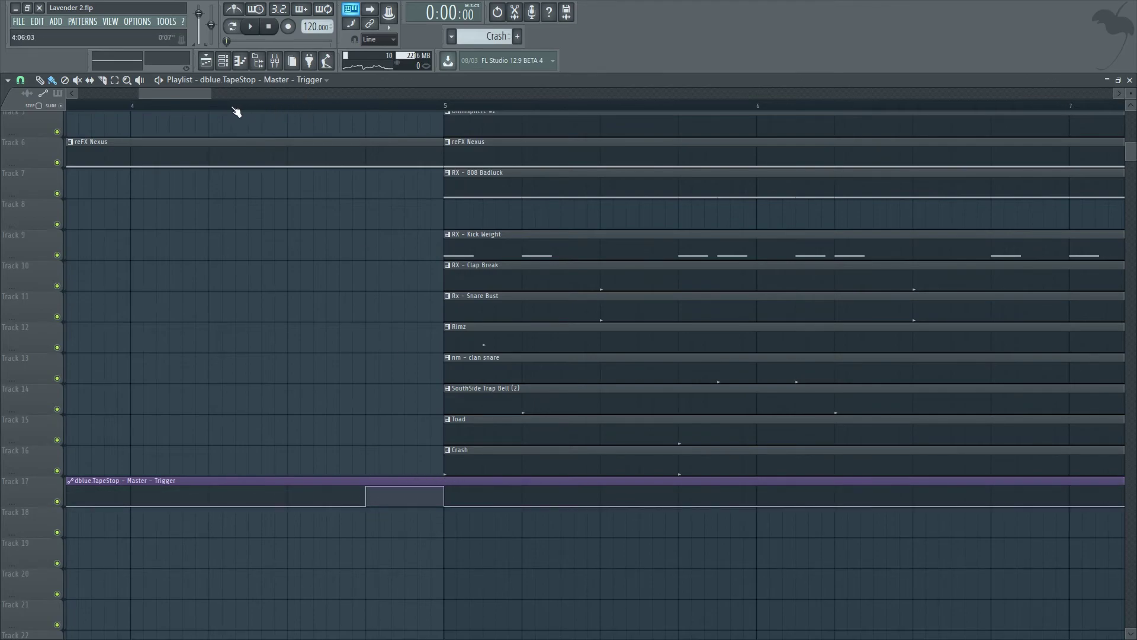
Step: Play the lead-in to bar 5 to check the tape stop and replay the arrangement from the start
right_click(239, 228, "ctrl")
left_click(177, 105)
key("space")
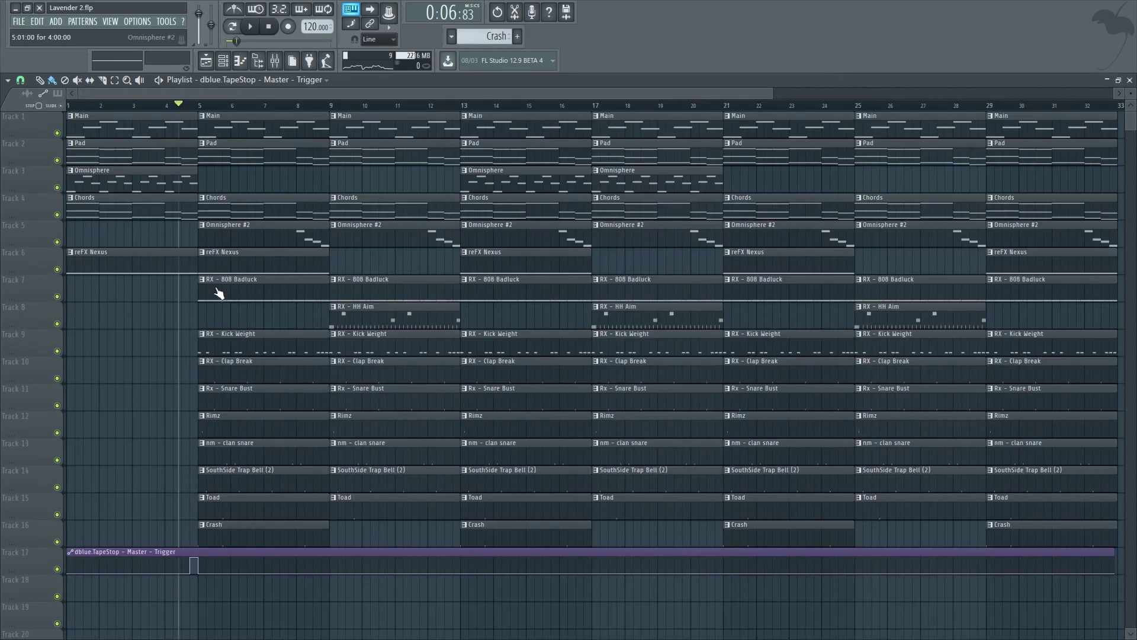
scroll(214, 262, "up", 3, "ctrl")
key("space")
right_click(125, 321, "ctrl")
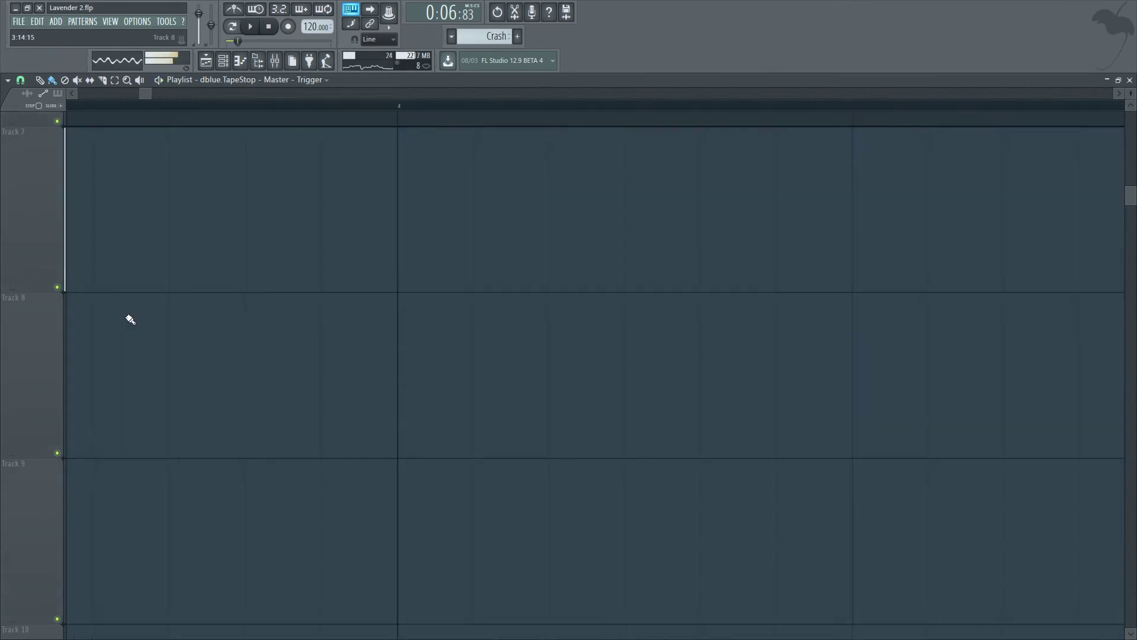
right_click(167, 162, "ctrl")
key("space")
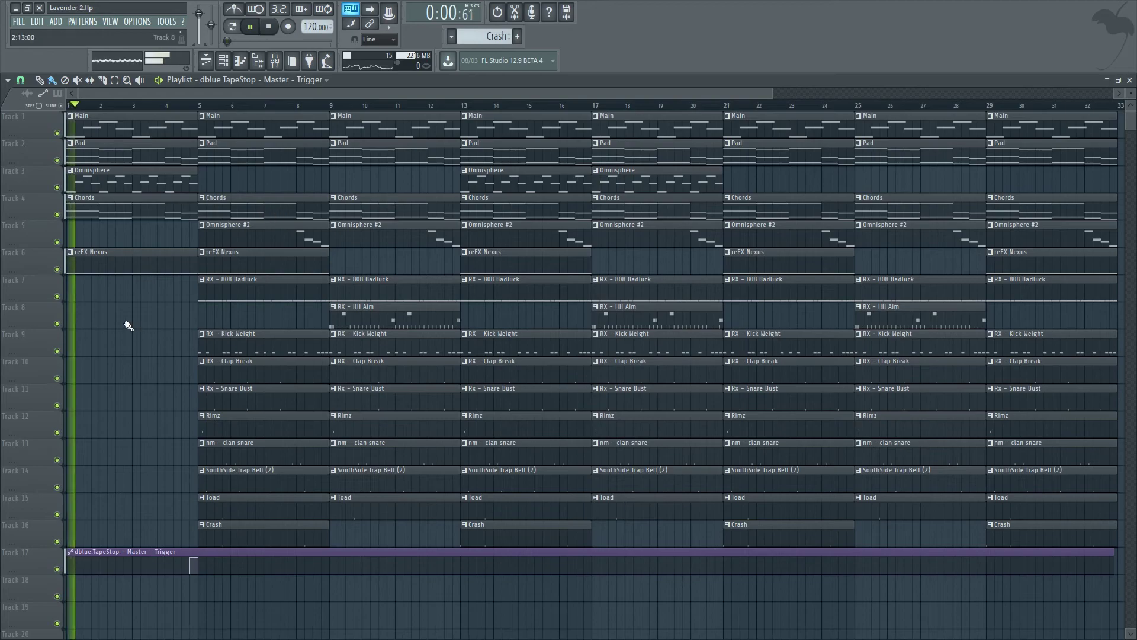
scroll(148, 308, "up", 2, "ctrl")
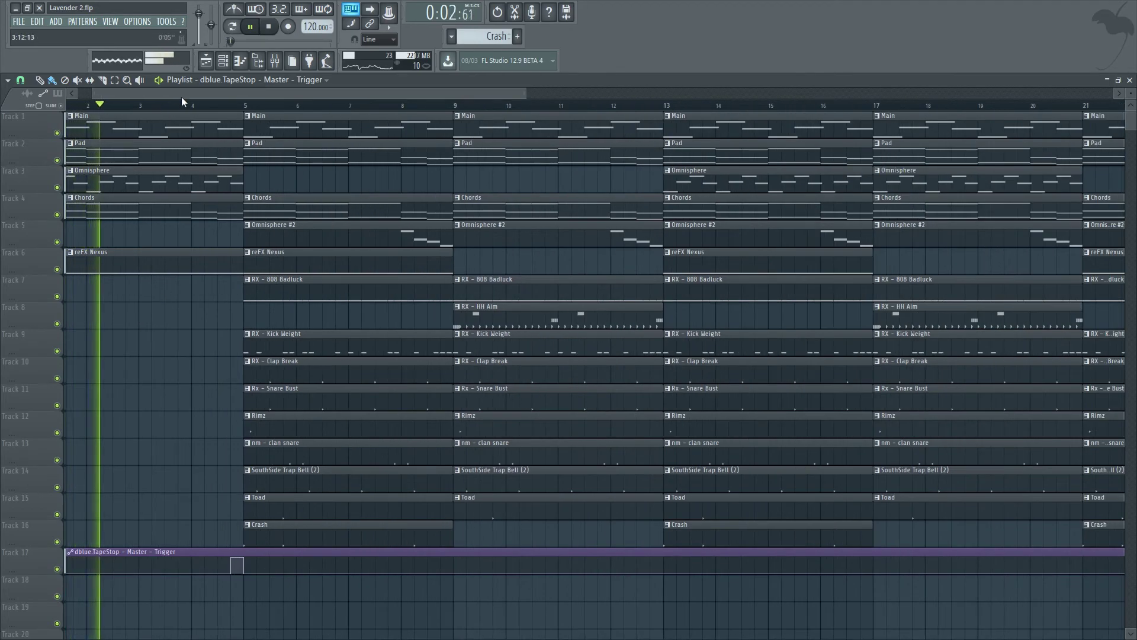
Step: Close the playlist, mixer, channel rack and TapeStop windows while the arrangement keeps playing
left_click(1129, 80)
left_click(862, 82)
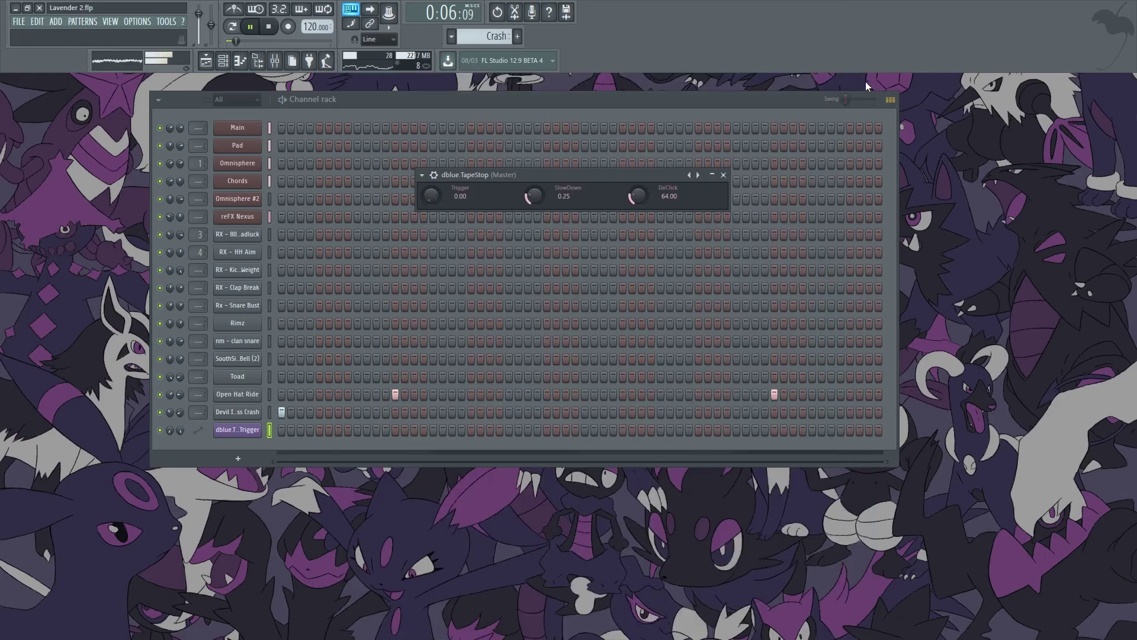
left_click(223, 61)
left_click(222, 61)
left_click(276, 61)
left_click(276, 61)
left_click(723, 175)
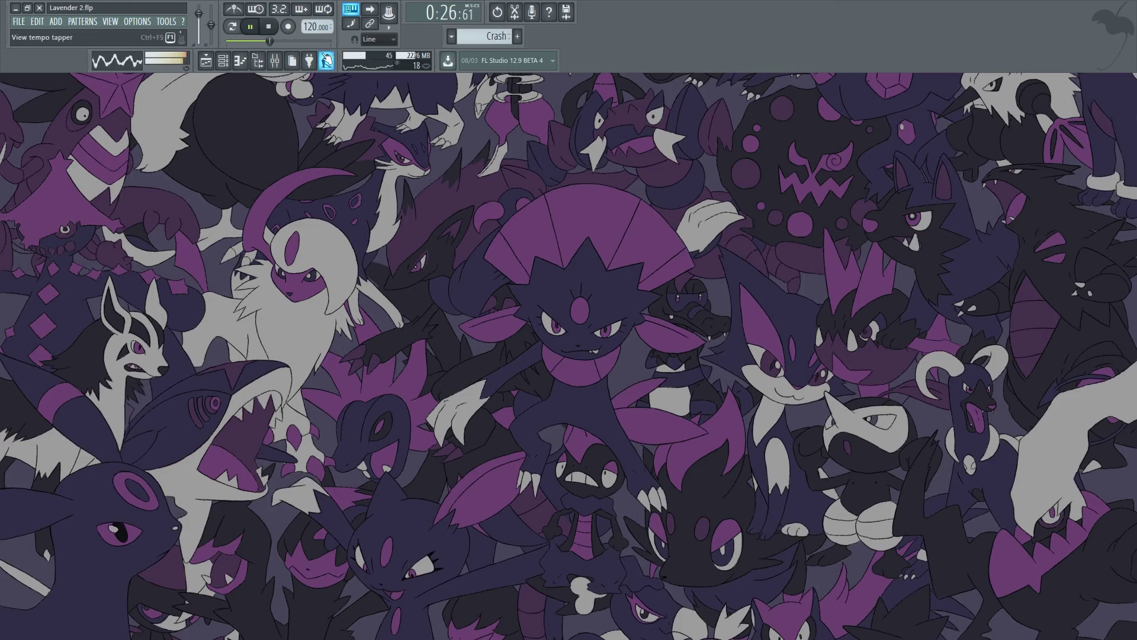
Step: Raise the Omnisphere insert's volume fader slightly above the other inserts and close the mixer
left_click(275, 60)
left_click_drag(373, 332, 373, 255)
left_click_drag(373, 300, 373, 308)
left_click(385, 268)
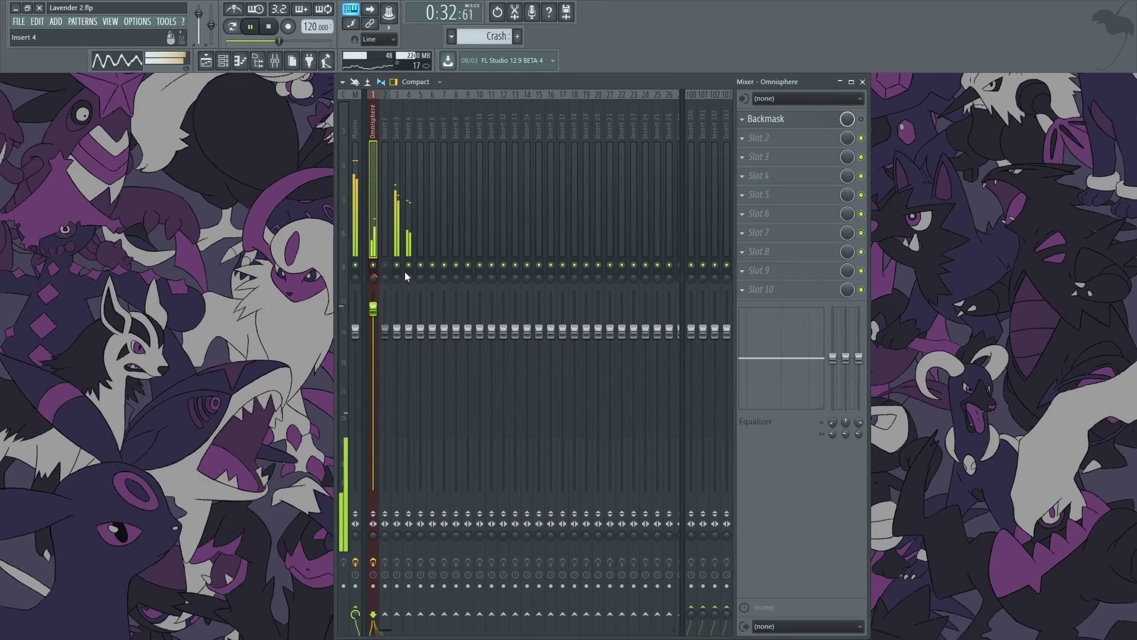
left_click(863, 84)
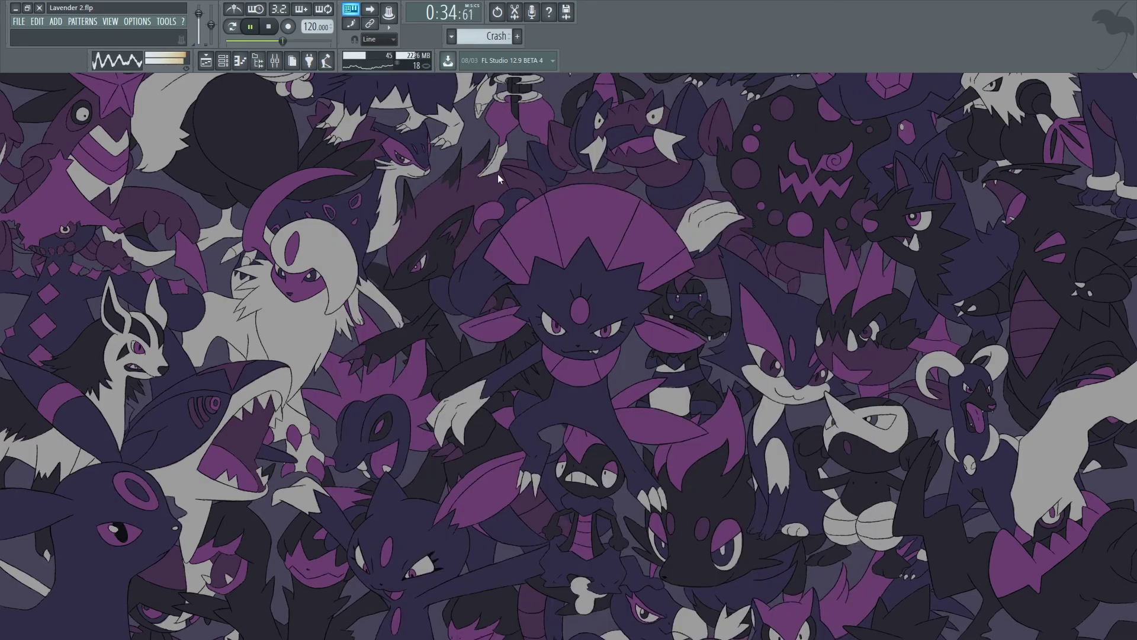
Step: Listen to the rest of the arrangement, stop playback and look over the mixer and channel rack
left_click(276, 60)
left_click(275, 60)
left_click(224, 61)
left_click(223, 60)
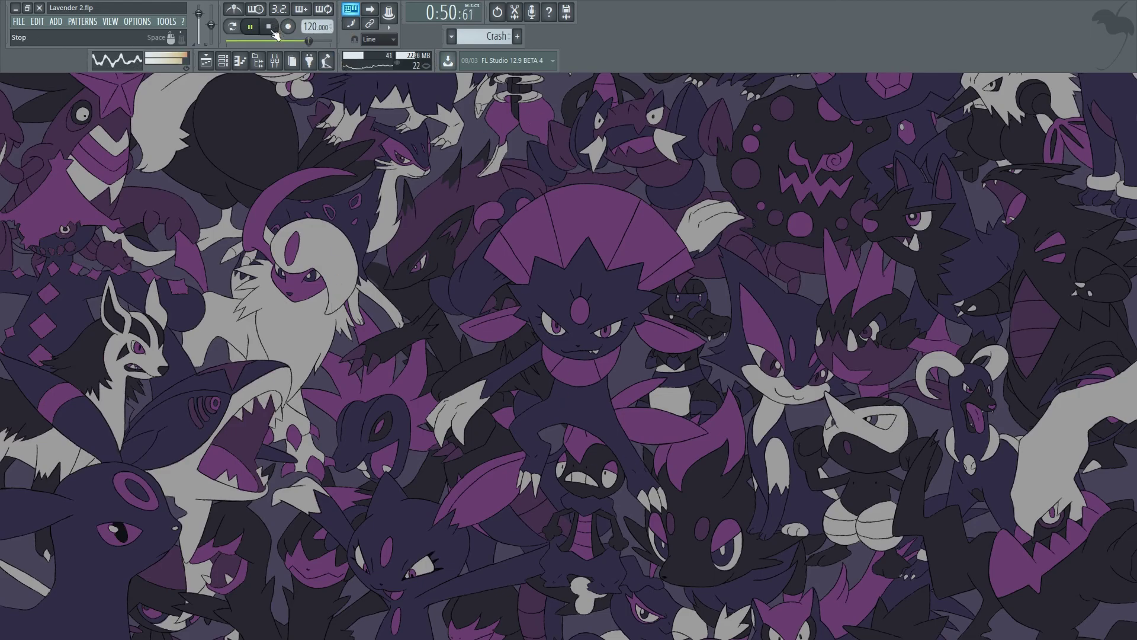
key("space")
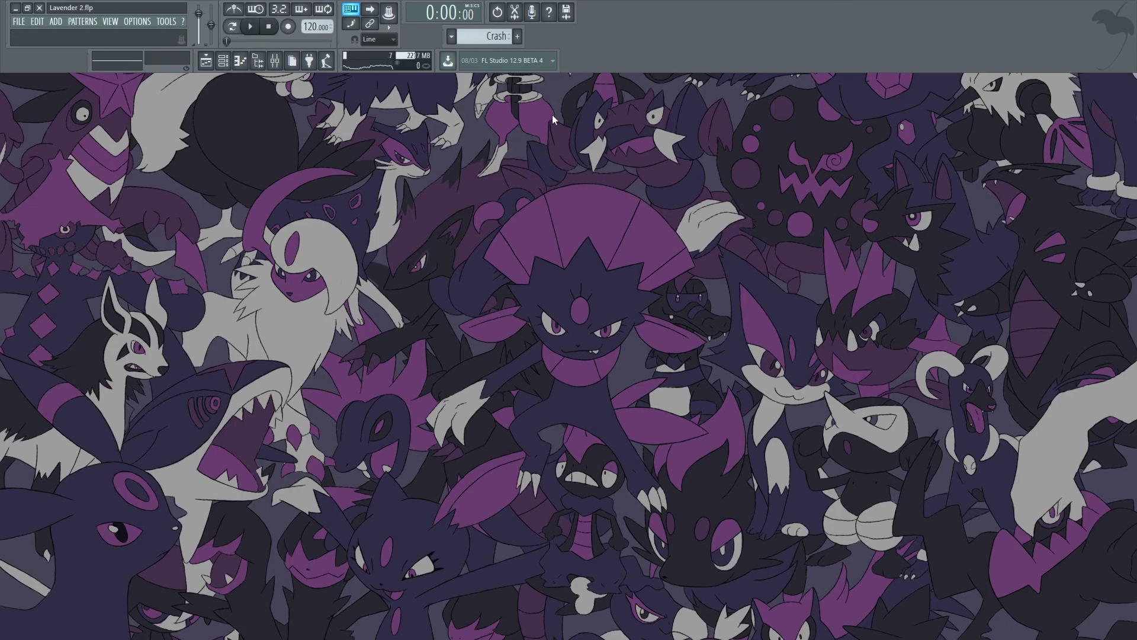
left_click(274, 61)
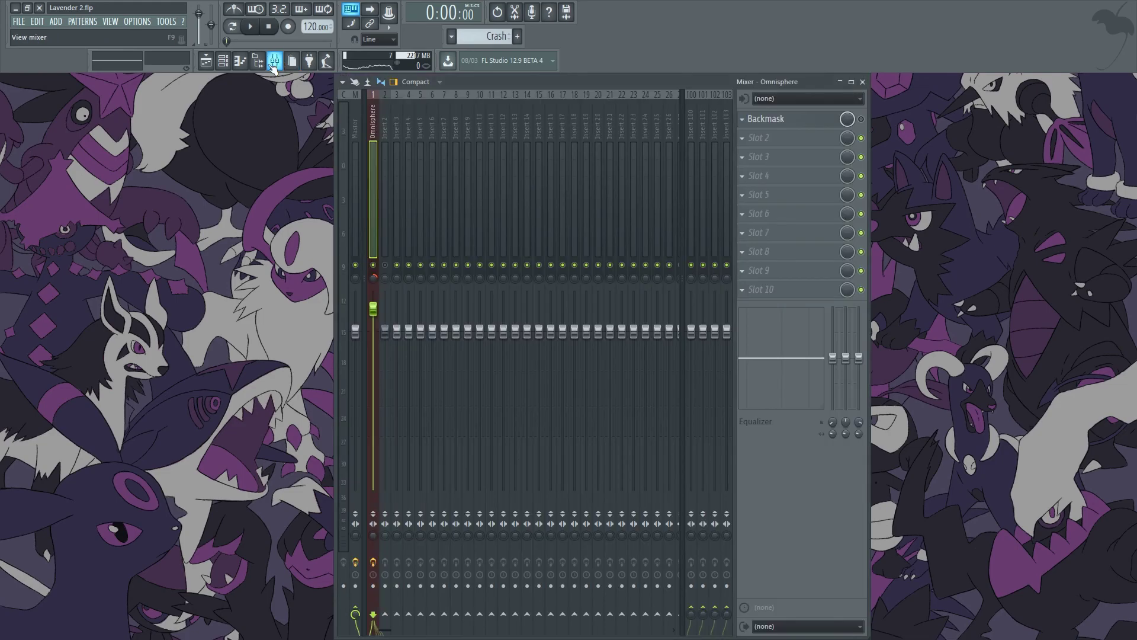
left_click(274, 60)
left_click(222, 68)
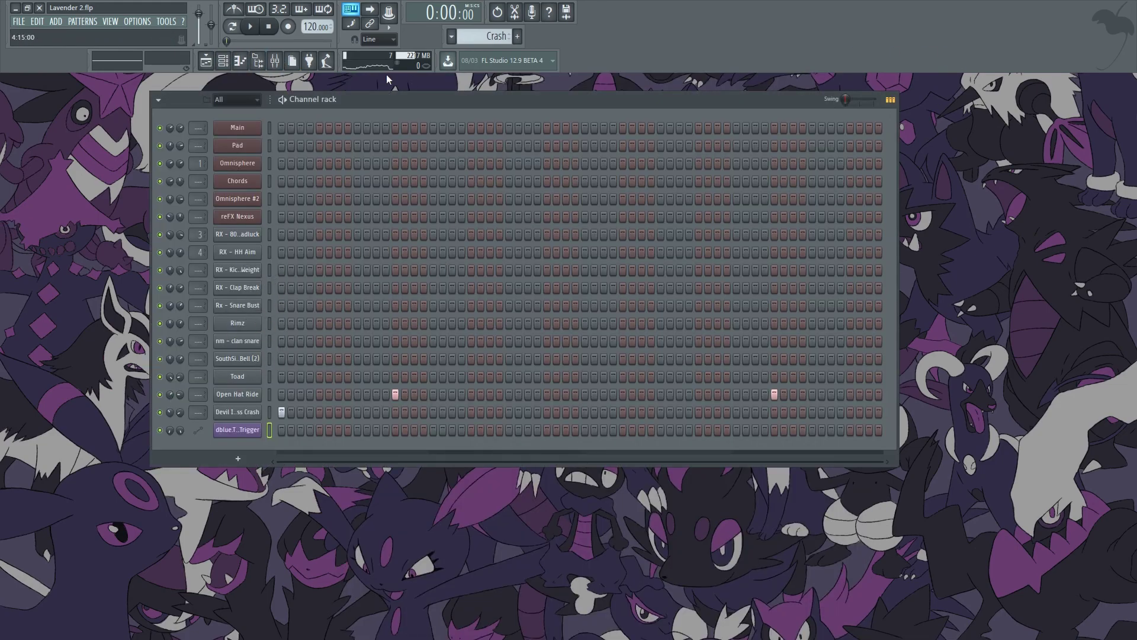
left_click(222, 60)
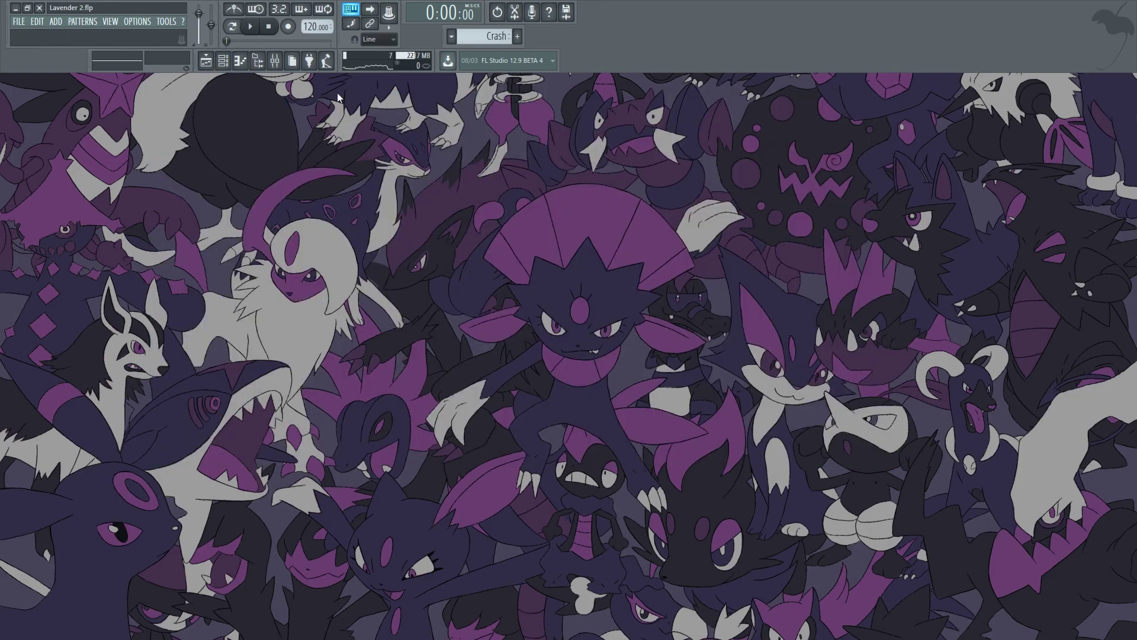